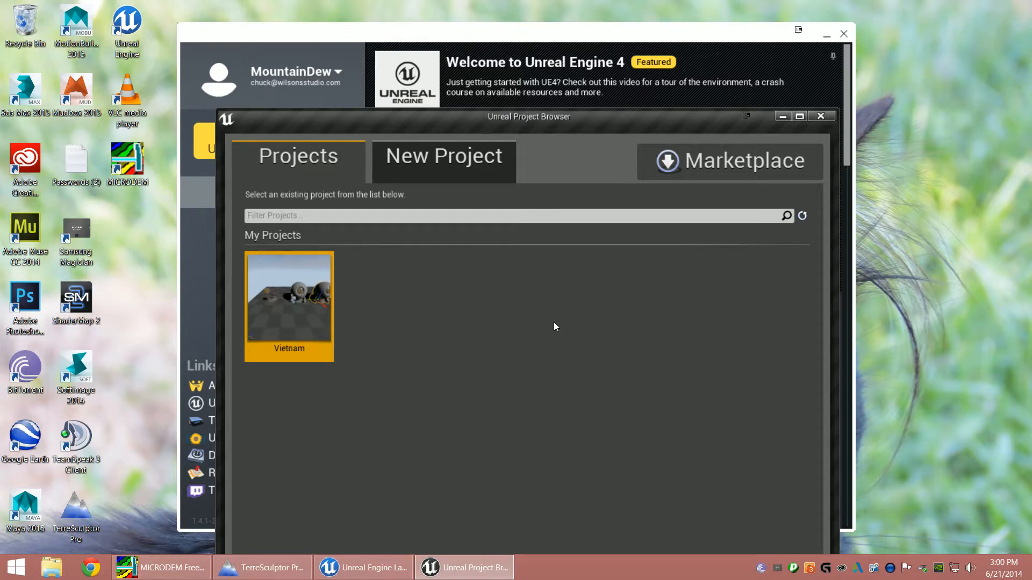
# Open the Vietnam project and create a new level from the Default template.
pyautogui.moveTo(566, 130); pyautogui.dragTo(556, 62)
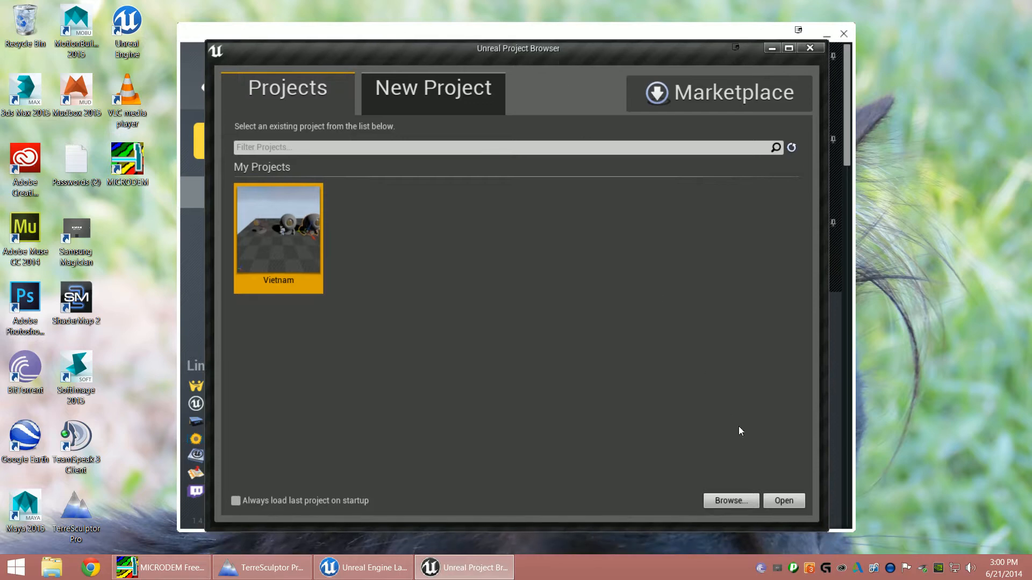
pyautogui.click(783, 501)
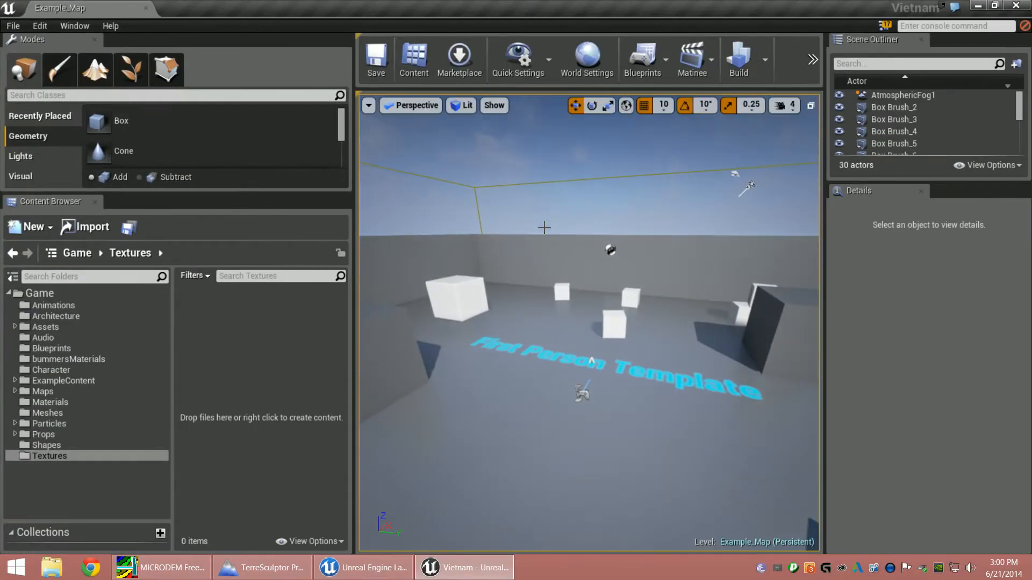
pyautogui.click(14, 25)
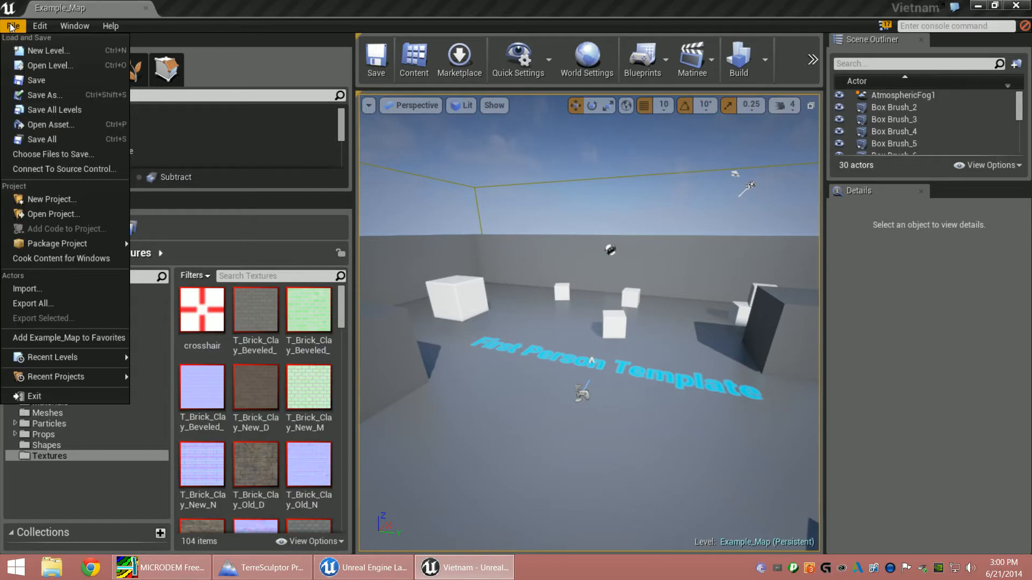
pyautogui.click(34, 51)
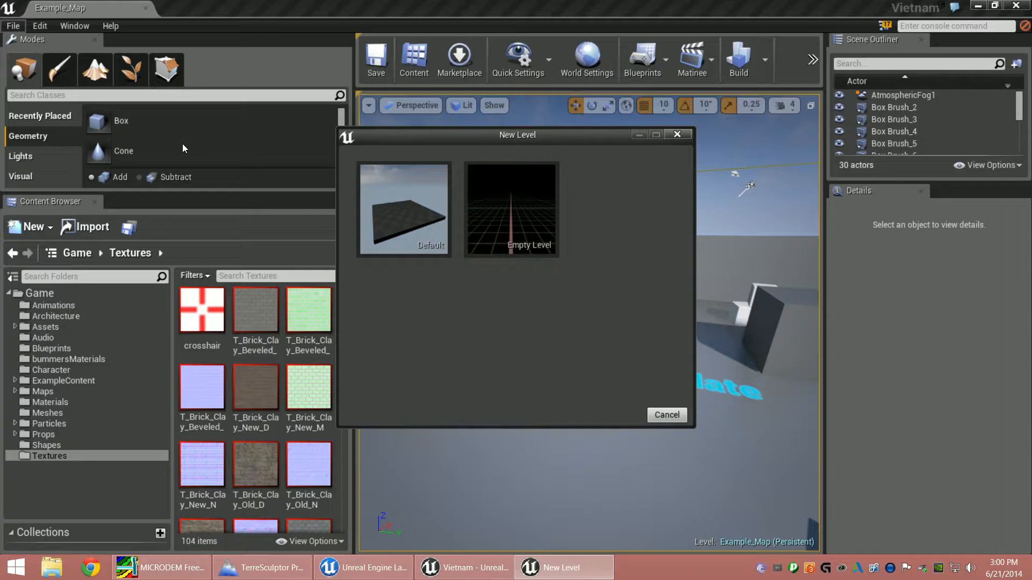
pyautogui.click(414, 247)
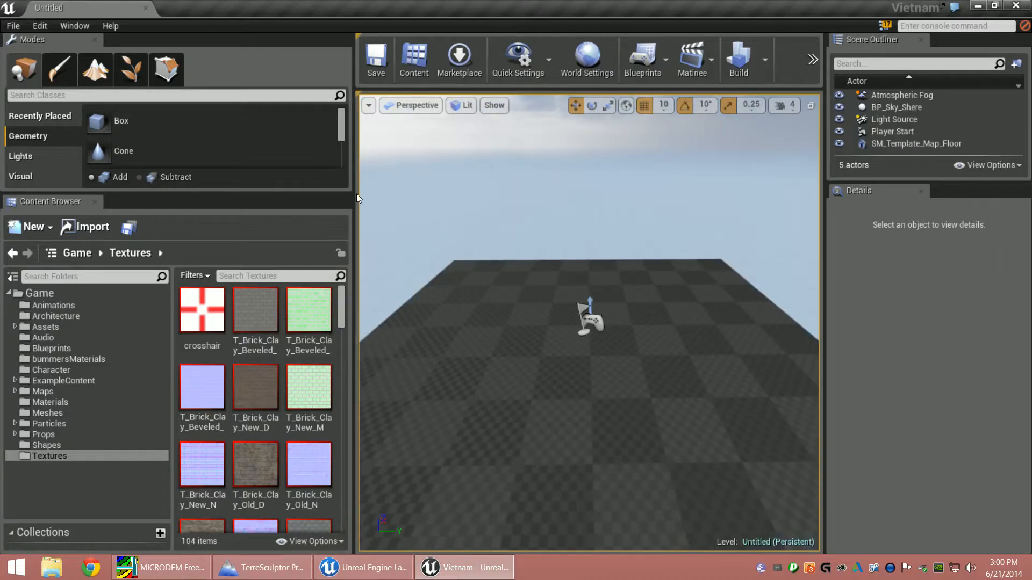
# Enlarge the viewport and delete the template floor and the Player Start from the new level.
pyautogui.moveTo(356, 199); pyautogui.dragTo(169, 204)
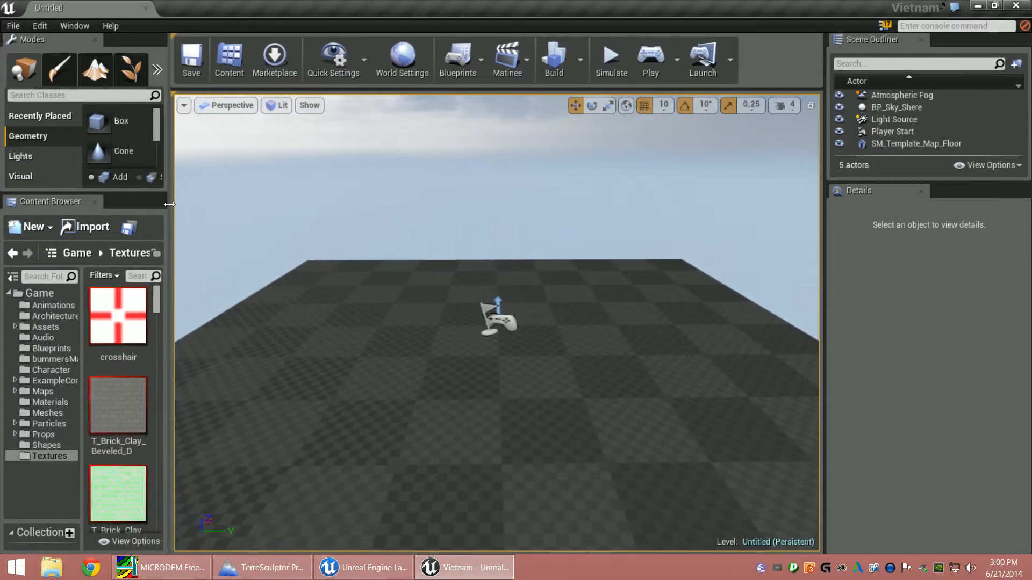
pyautogui.click(364, 348)
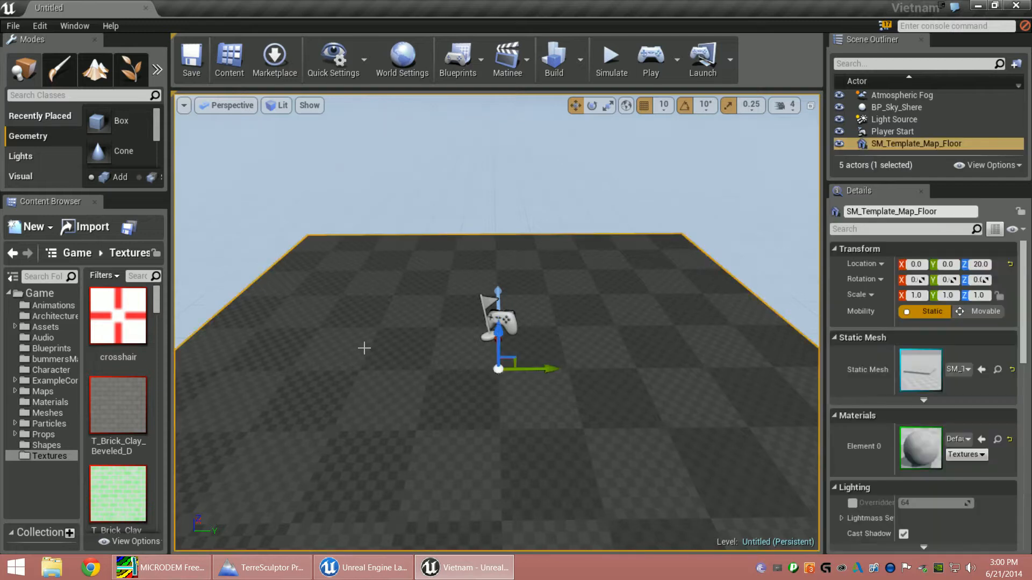
pyautogui.press('Delete')
pyautogui.click(490, 330)
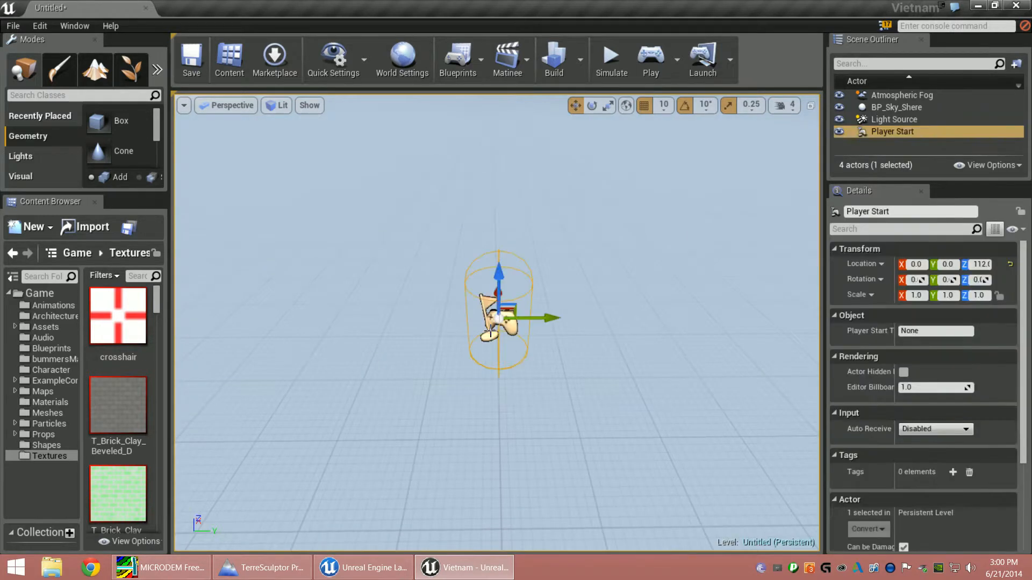
pyautogui.press('Delete')
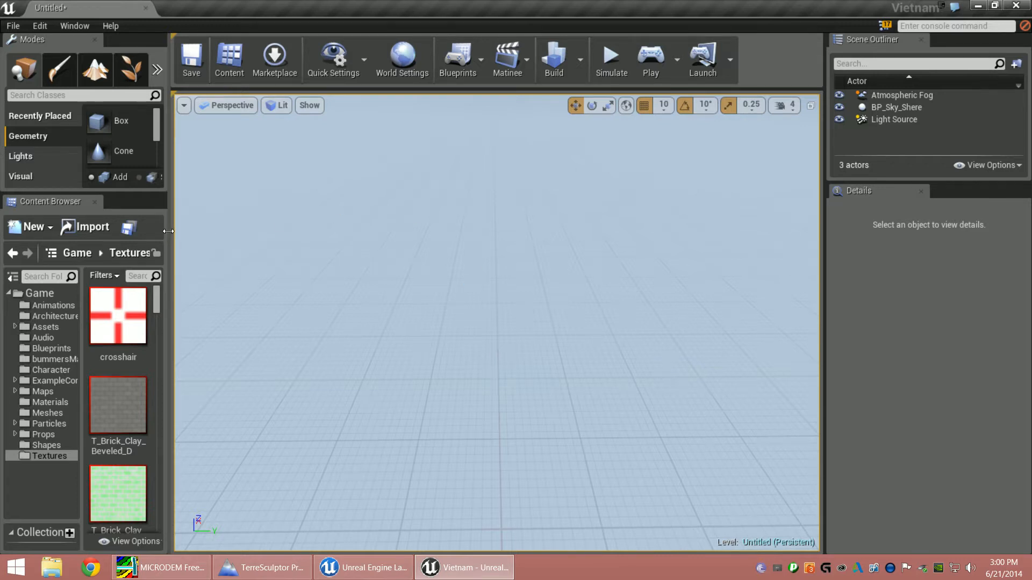
# Widen the Content Browser and show the contents of the Materials folder.
pyautogui.moveTo(168, 231); pyautogui.dragTo(225, 245)
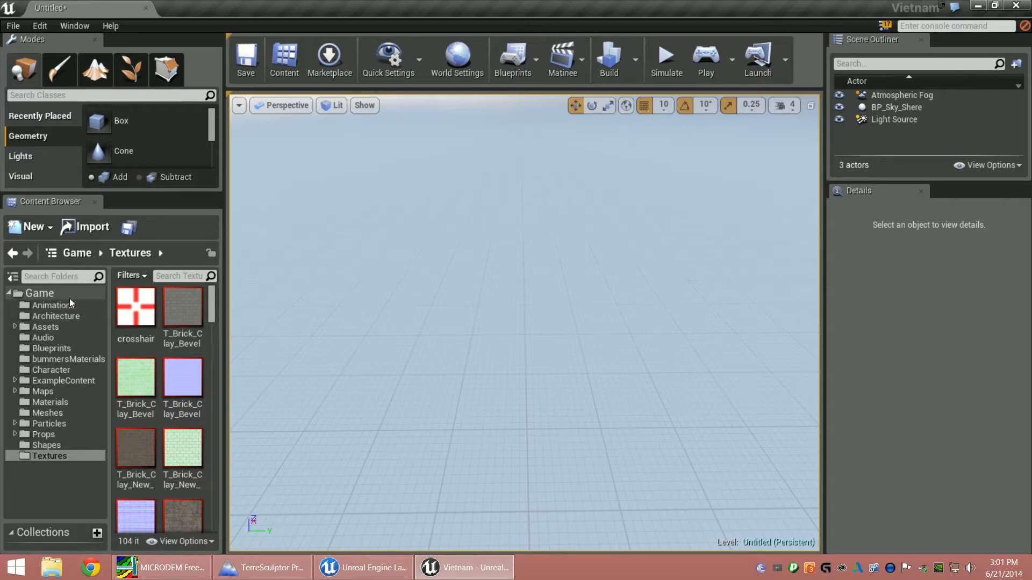
pyautogui.click(58, 401)
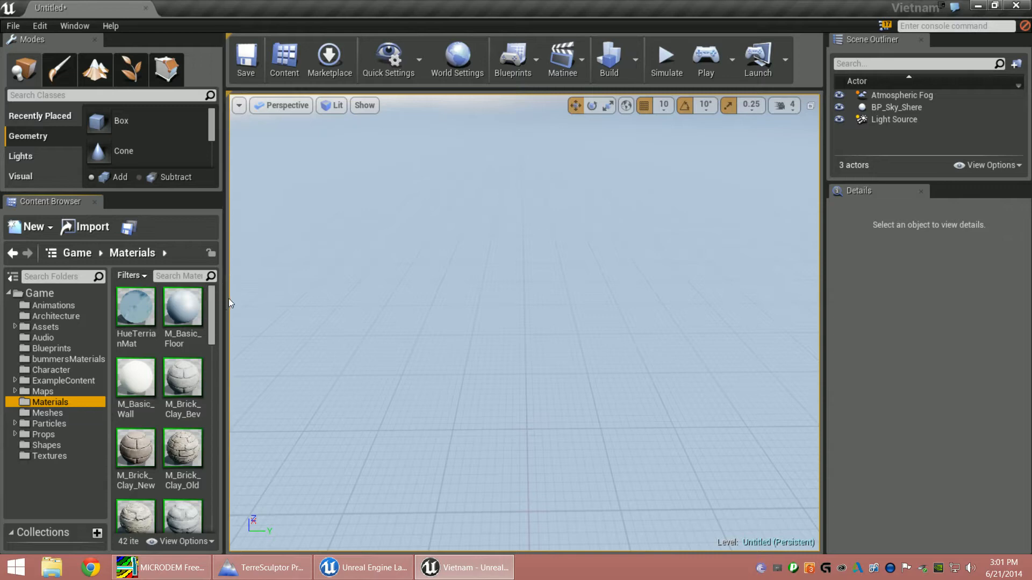
# Open the Hue.umap level, saving the untitled level as DakTo in the Maps folder.
pyautogui.click(13, 26)
pyautogui.click(41, 65)
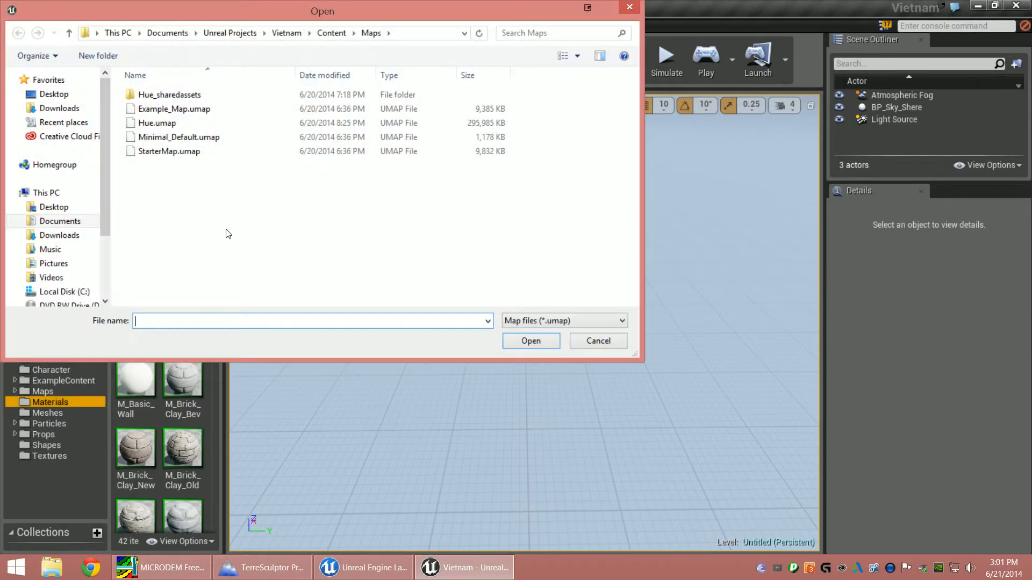
pyautogui.click(155, 124)
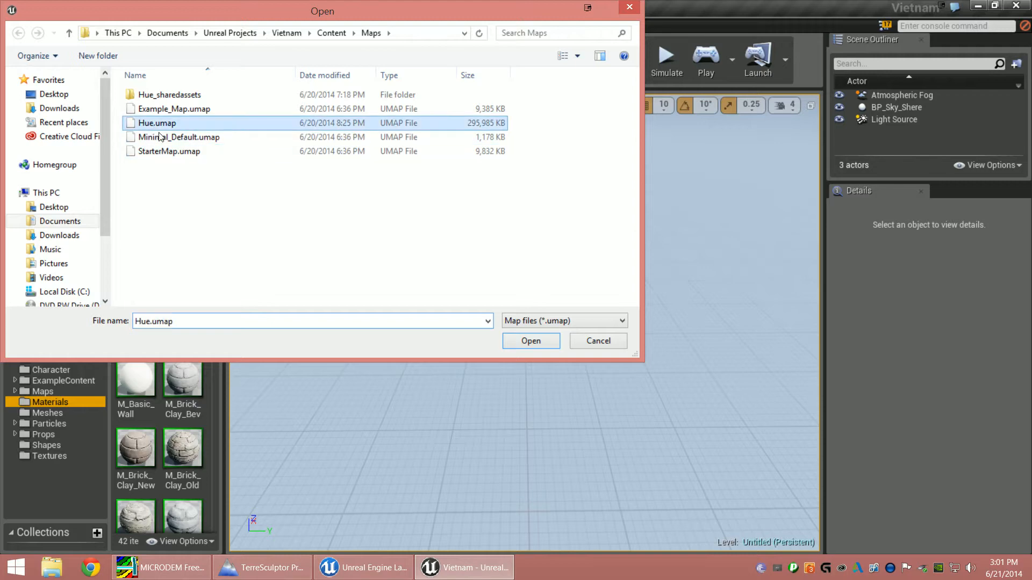
pyautogui.click(517, 346)
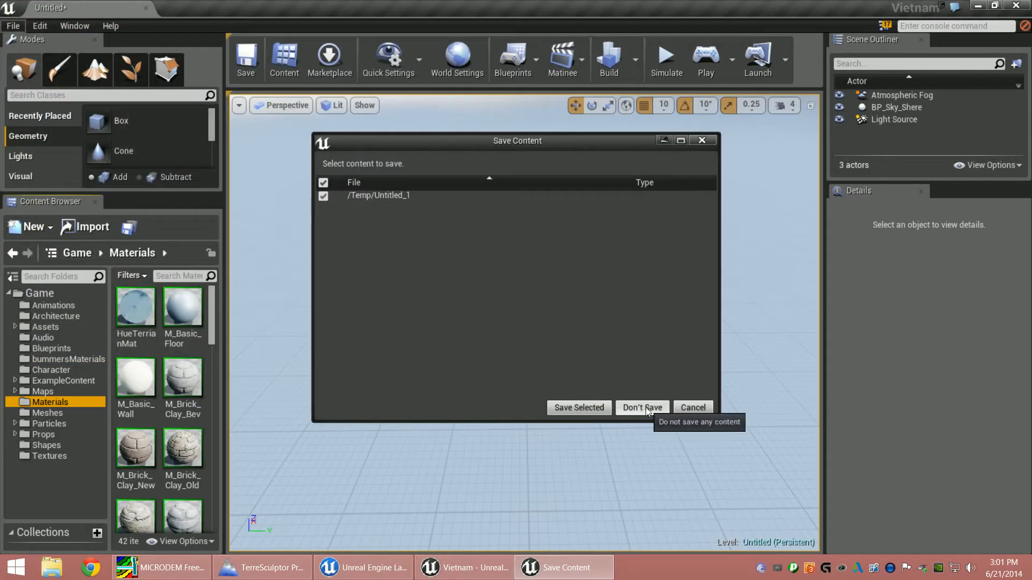
pyautogui.click(568, 408)
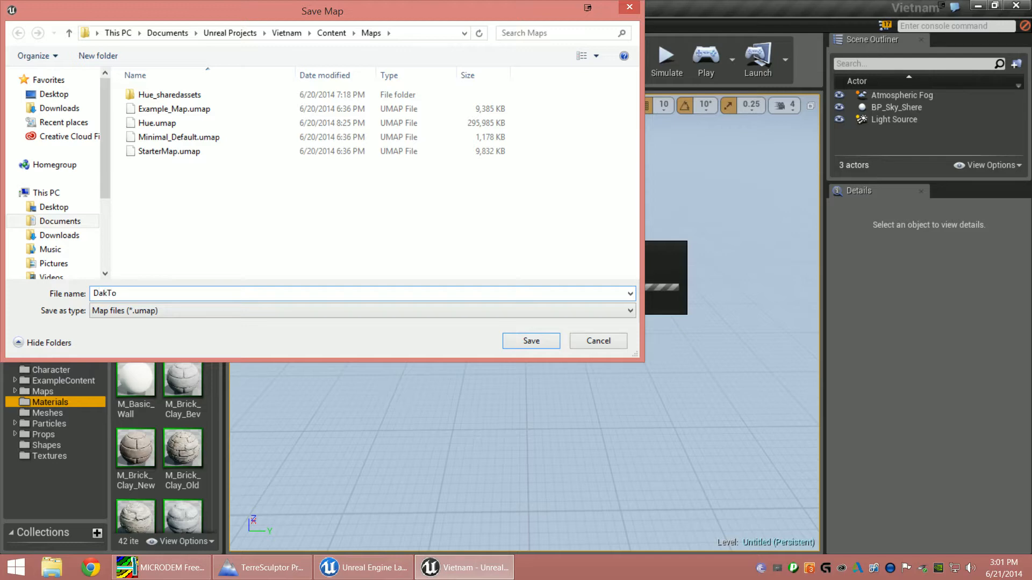
pyautogui.click(524, 341)
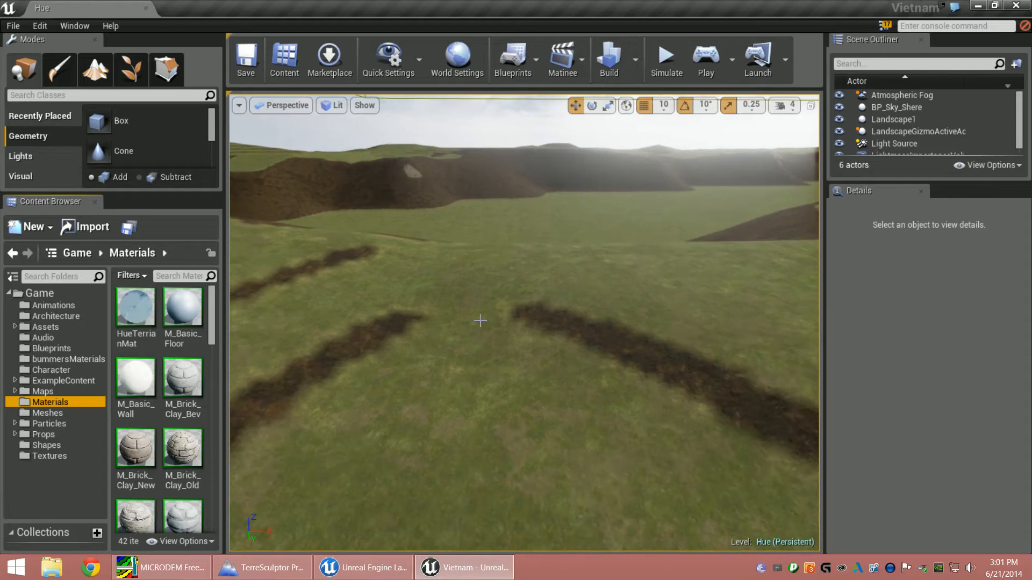
# Set the viewport camera speed to 8.
pyautogui.moveTo(480, 320); pyautogui.dragTo(265, 267, button='right')
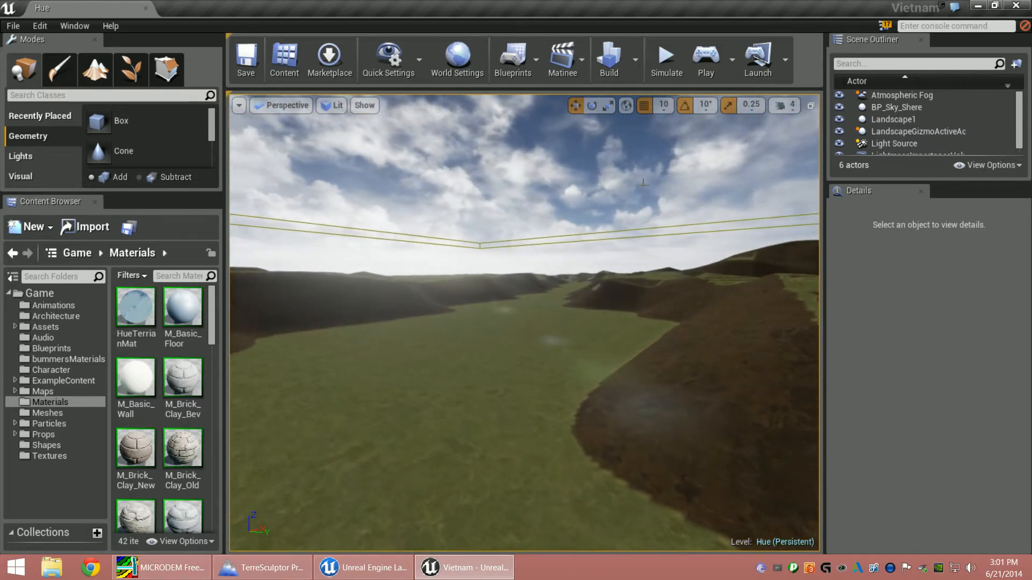
pyautogui.click(793, 106)
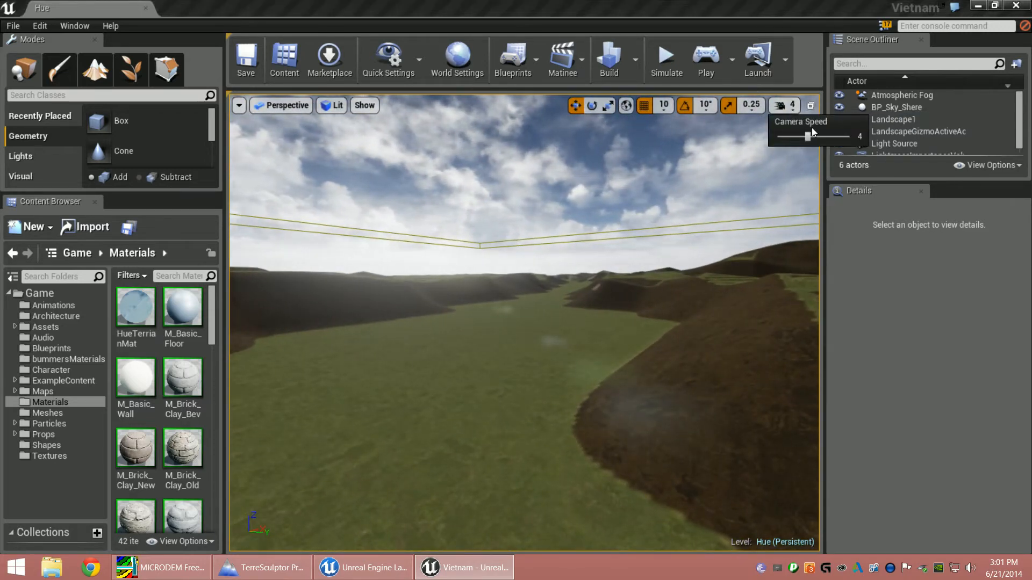
# Fly over the Hue landscape and examine its grass and dirt areas and the distant rock peaks.
pyautogui.press('w')
pyautogui.moveTo(523, 322); pyautogui.dragTo(317, 290, button='right')
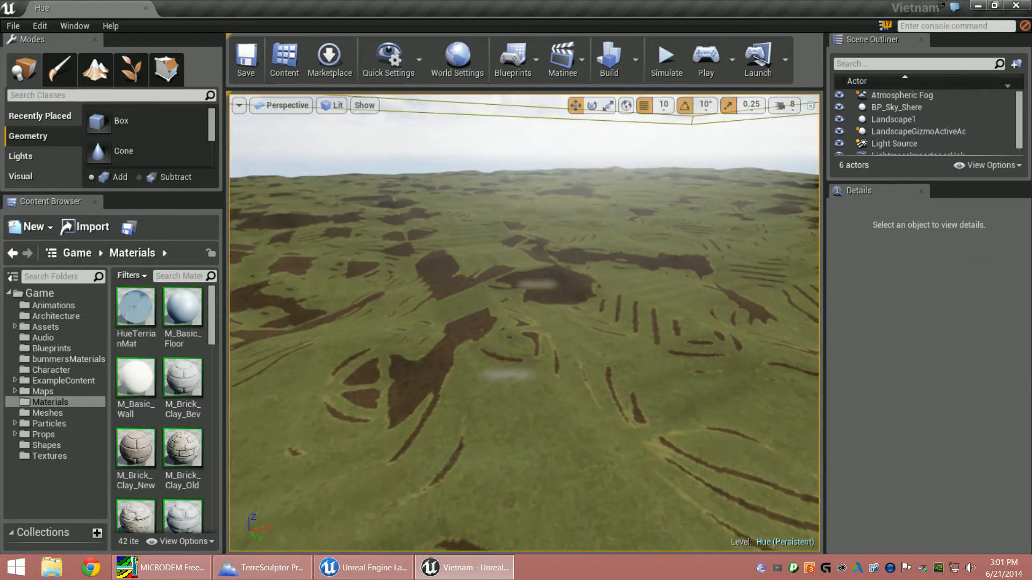
pyautogui.press('w')
pyautogui.moveTo(524, 322); pyautogui.dragTo(655, 339, button='right')
pyautogui.press('w')
pyautogui.press('s')
pyautogui.press('w')
pyautogui.press('w')
pyautogui.press('s')
pyautogui.press('w')
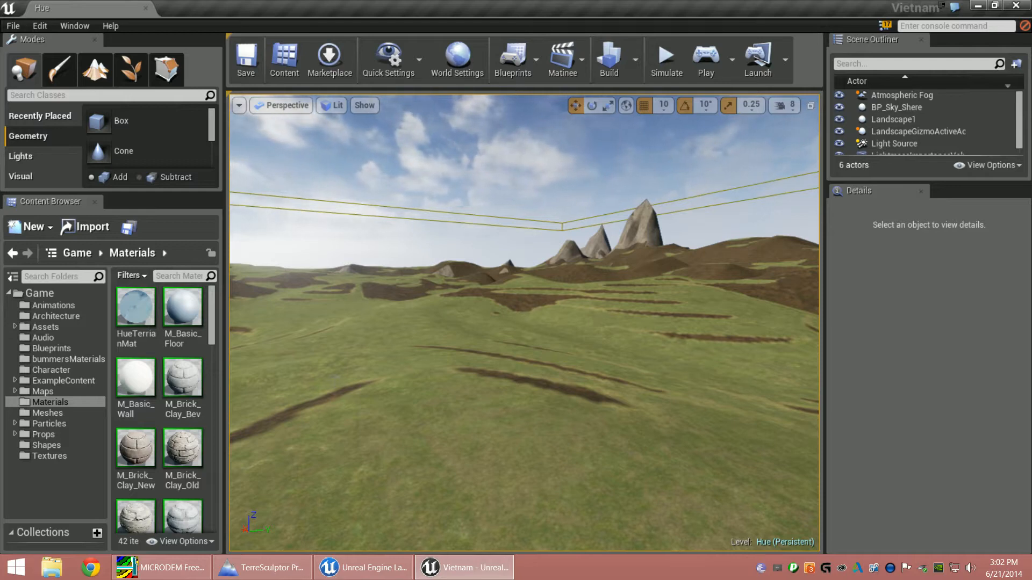
# Start playing the level from the grassy ground in the foreground and fire a test shot.
pyautogui.rightClick(442, 417)
pyautogui.click(480, 376)
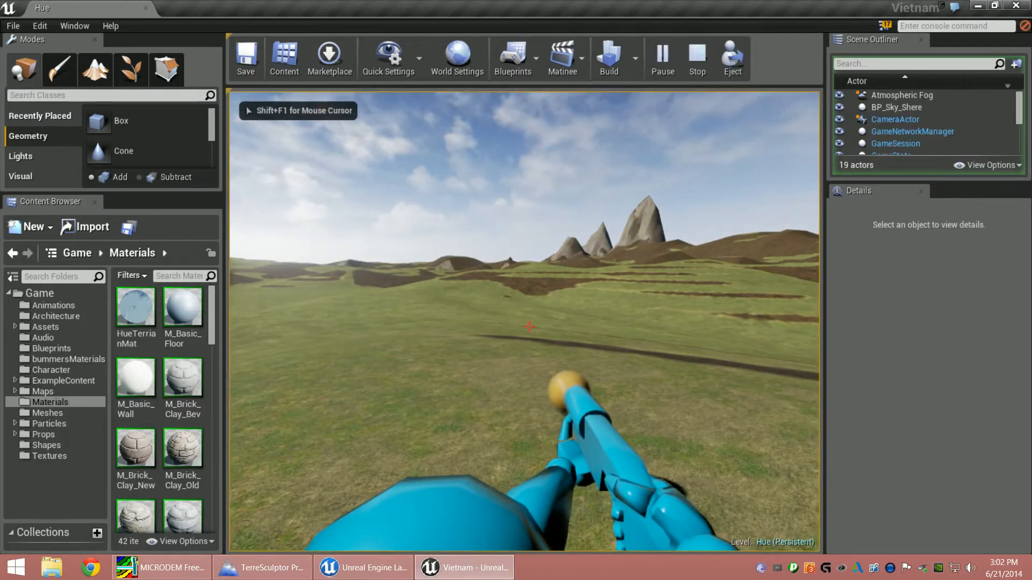
pyautogui.click(529, 326)
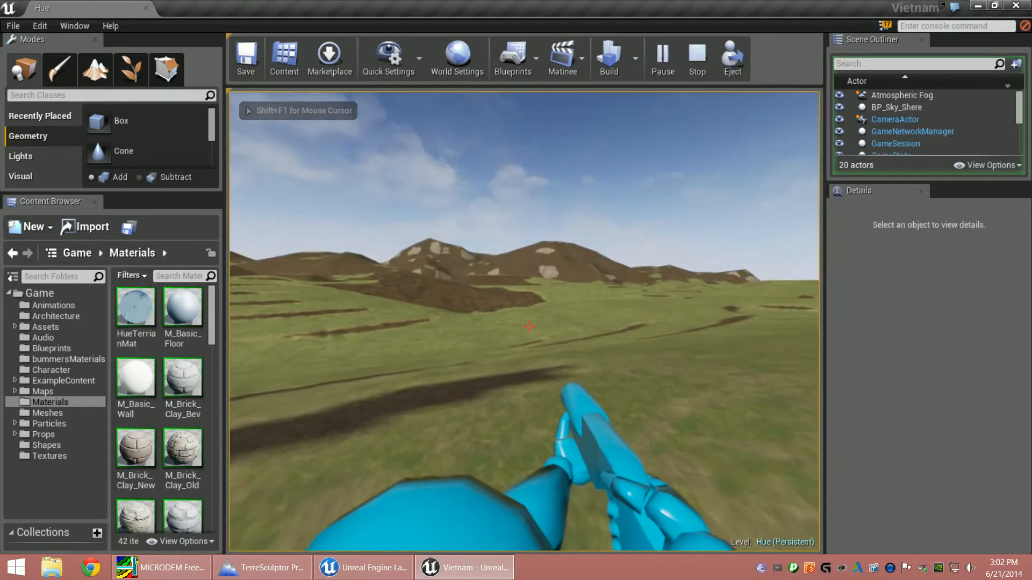
# Walk across the landscape in first person and examine the grass and dirt textures on the ground and slopes.
pyautogui.press('w')
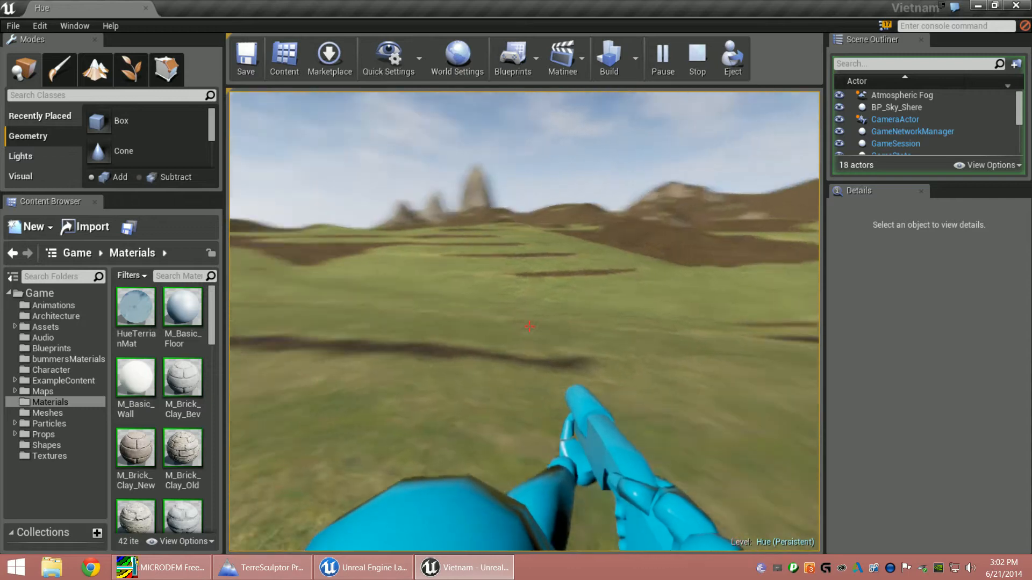
pyautogui.press('w')
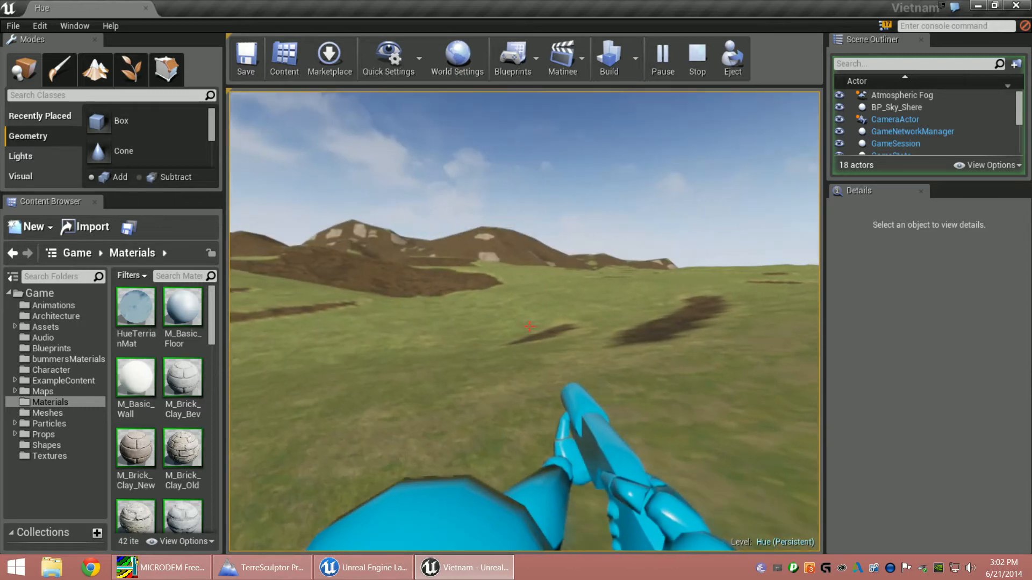
pyautogui.press('w')
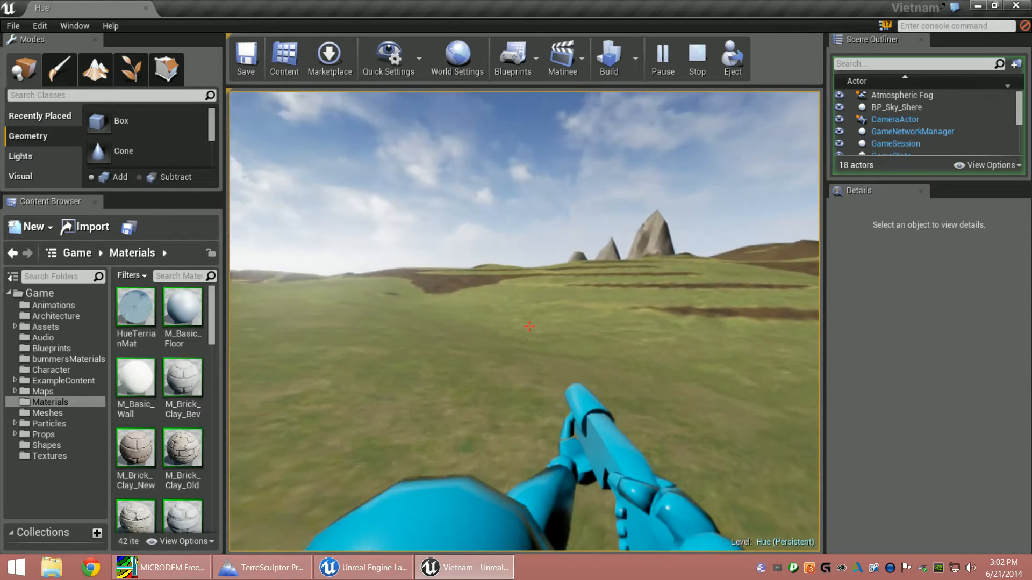
pyautogui.press('w')
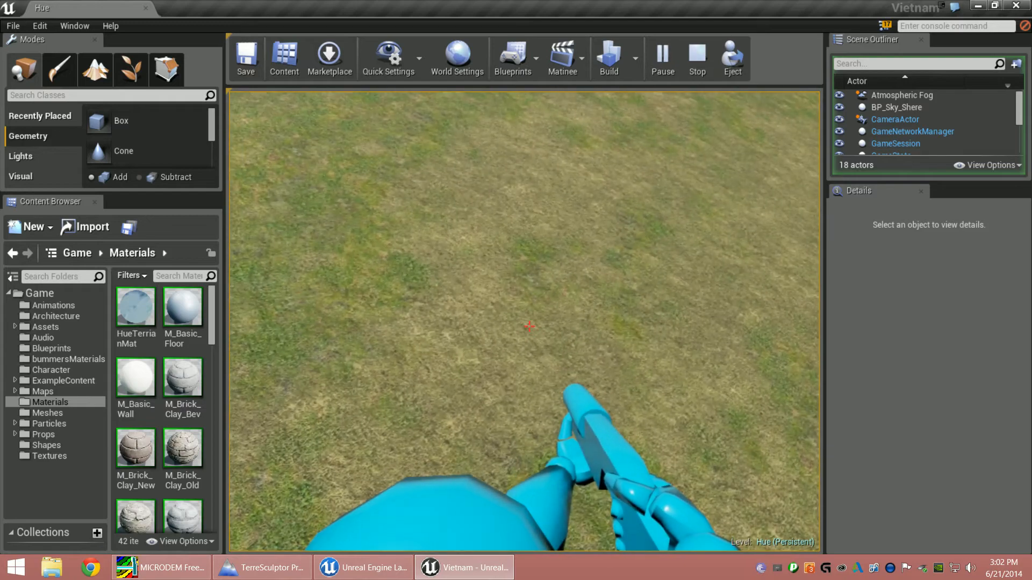
pyautogui.press('w')
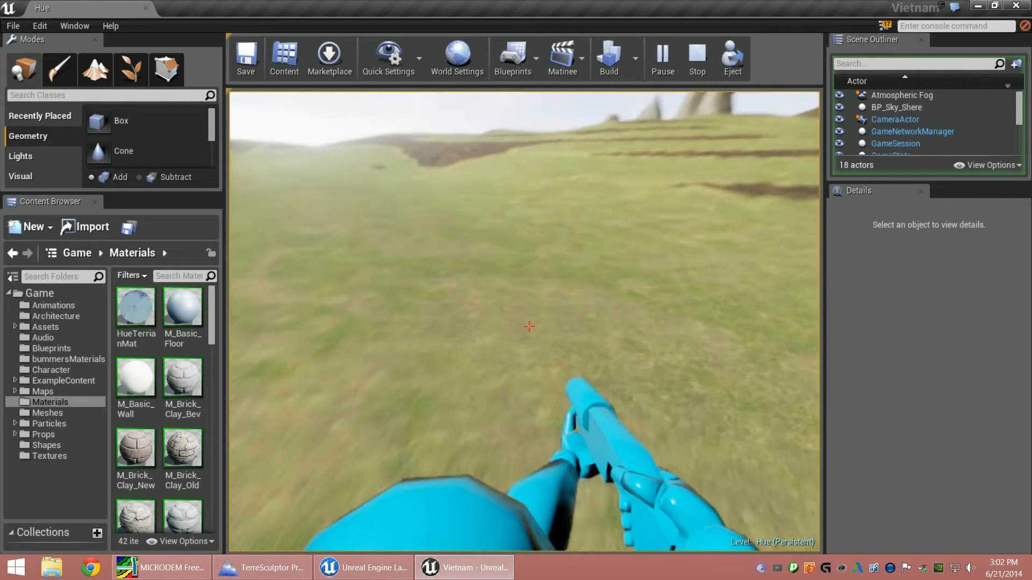
pyautogui.press('w')
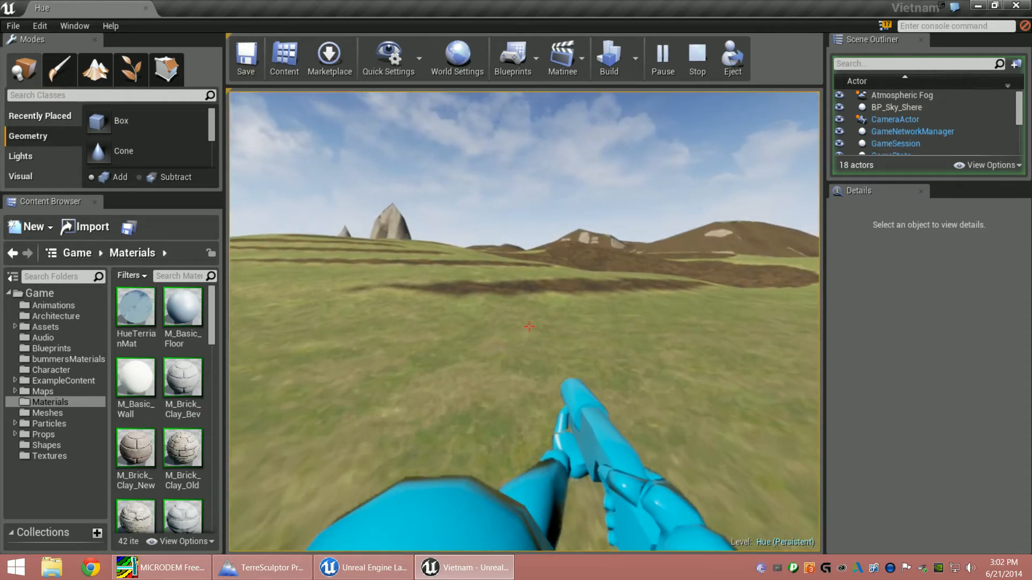
pyautogui.press('w')
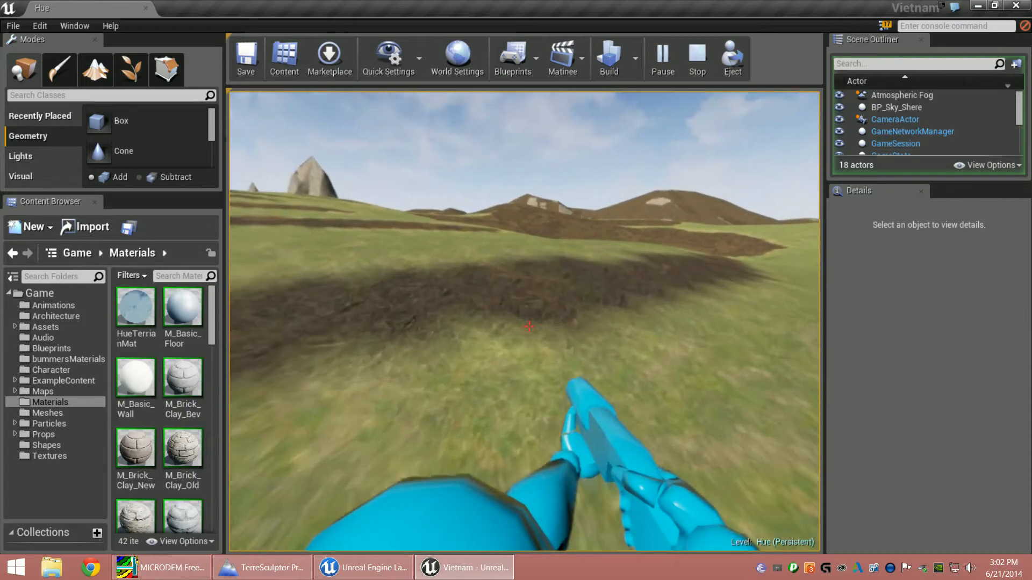
pyautogui.press('w')
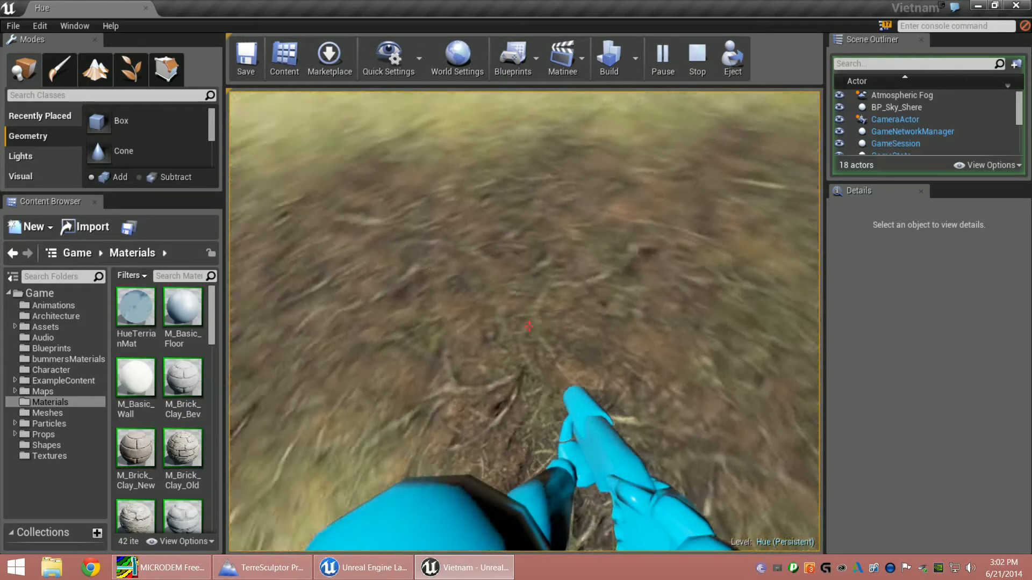
pyautogui.press('w')
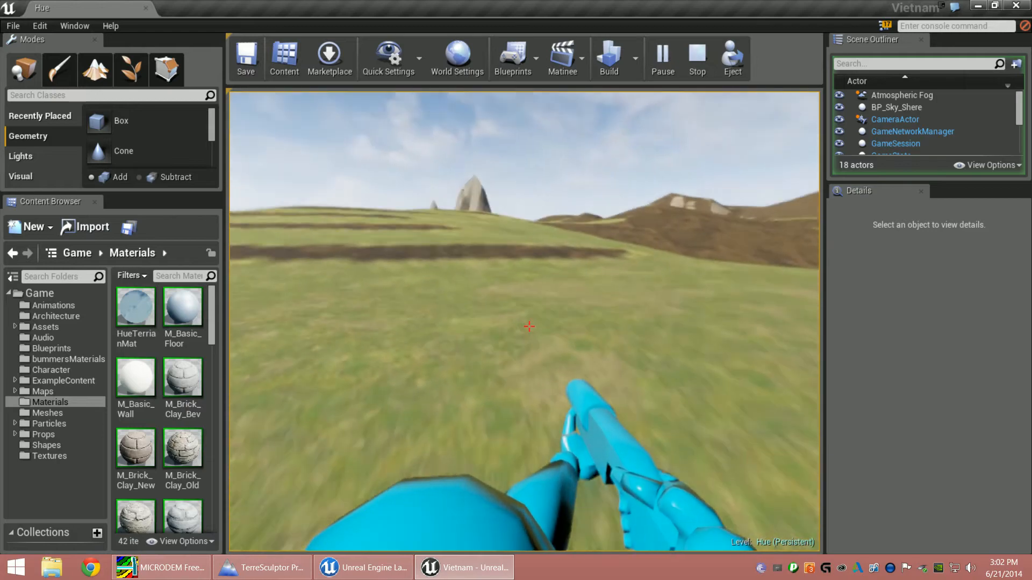
pyautogui.press('w')
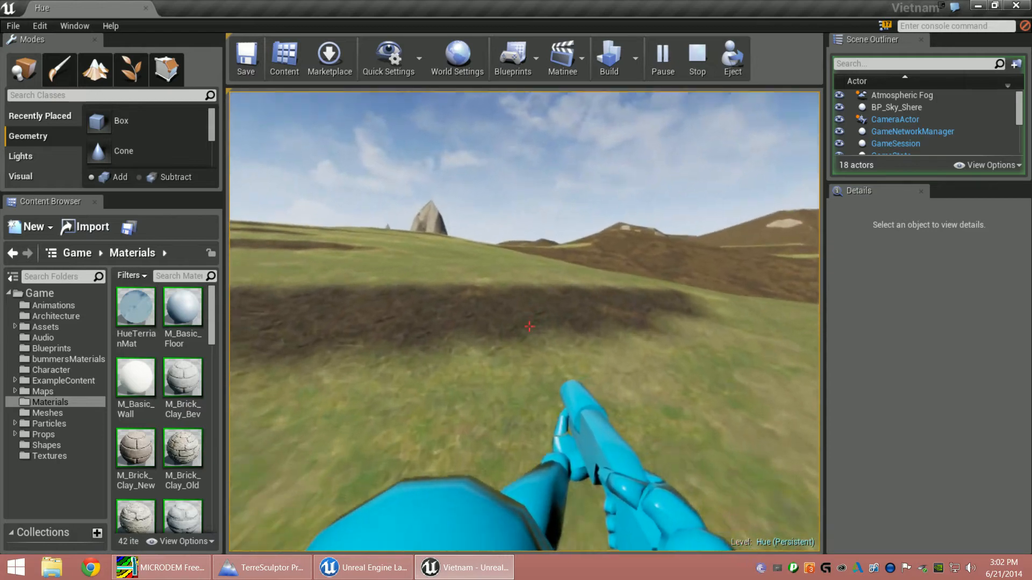
pyautogui.press('w')
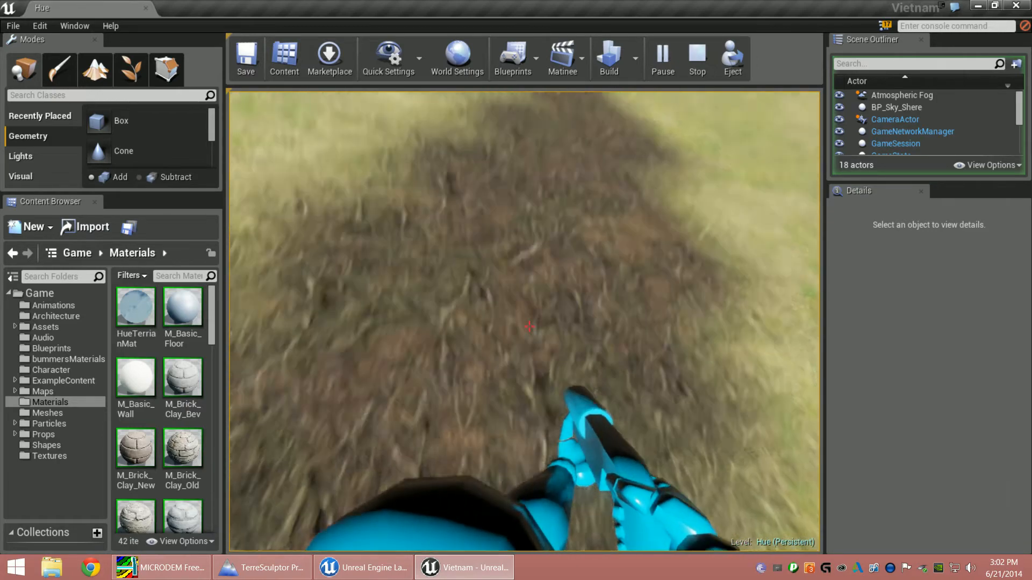
pyautogui.press('w')
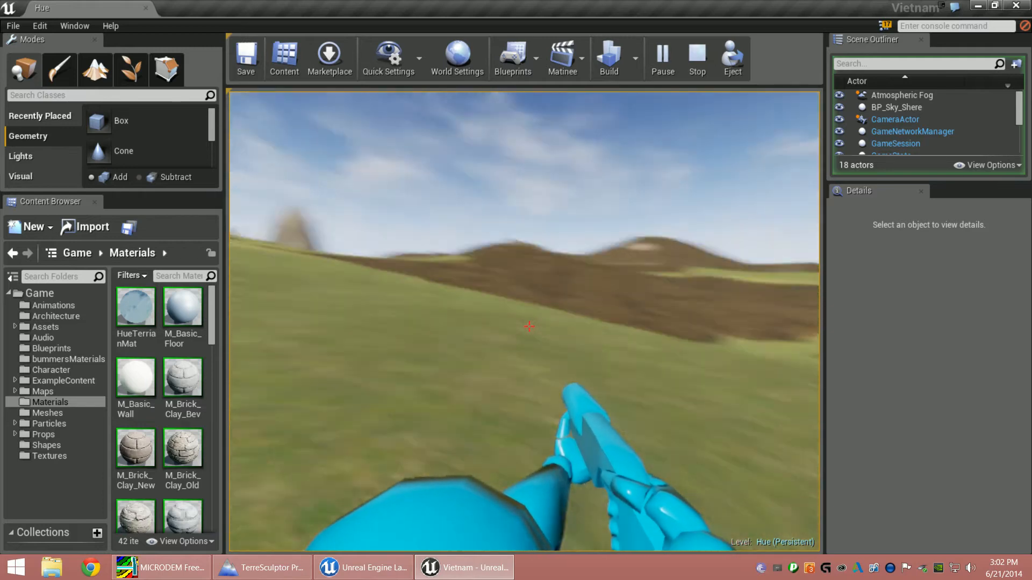
pyautogui.press('w')
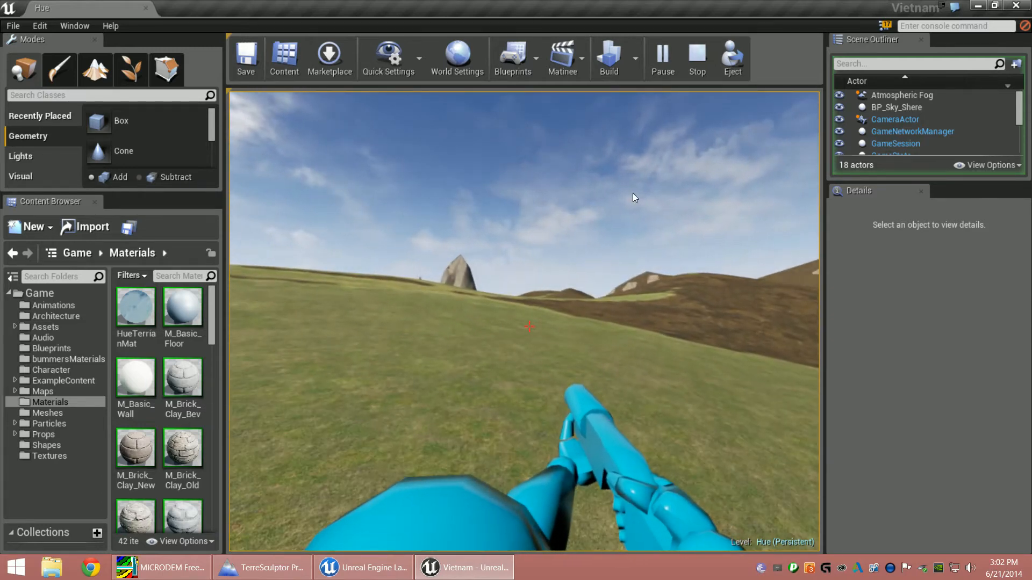
# Stop the play session and open the DakTo.umap level.
pyautogui.press('Escape')
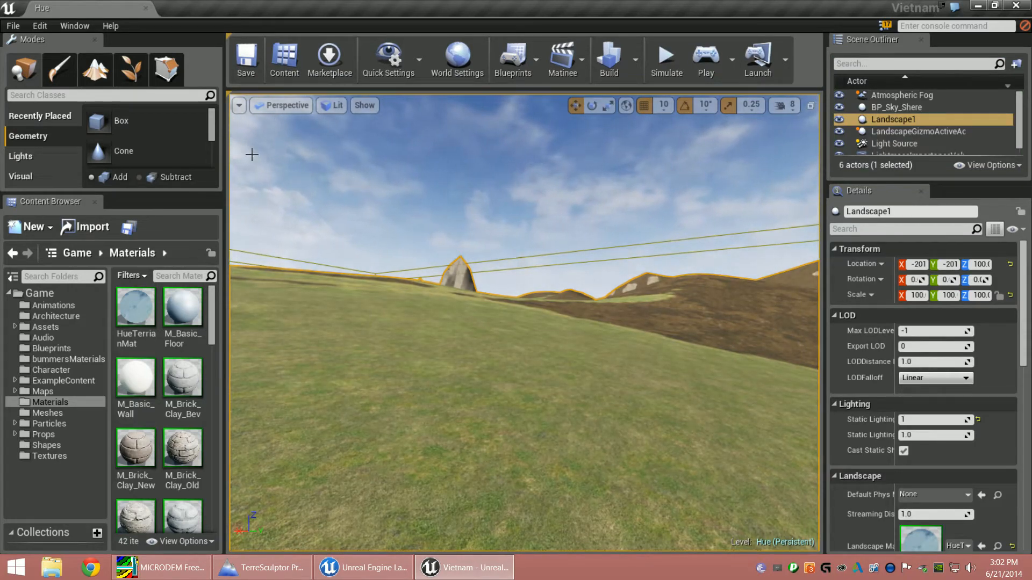
pyautogui.click(12, 26)
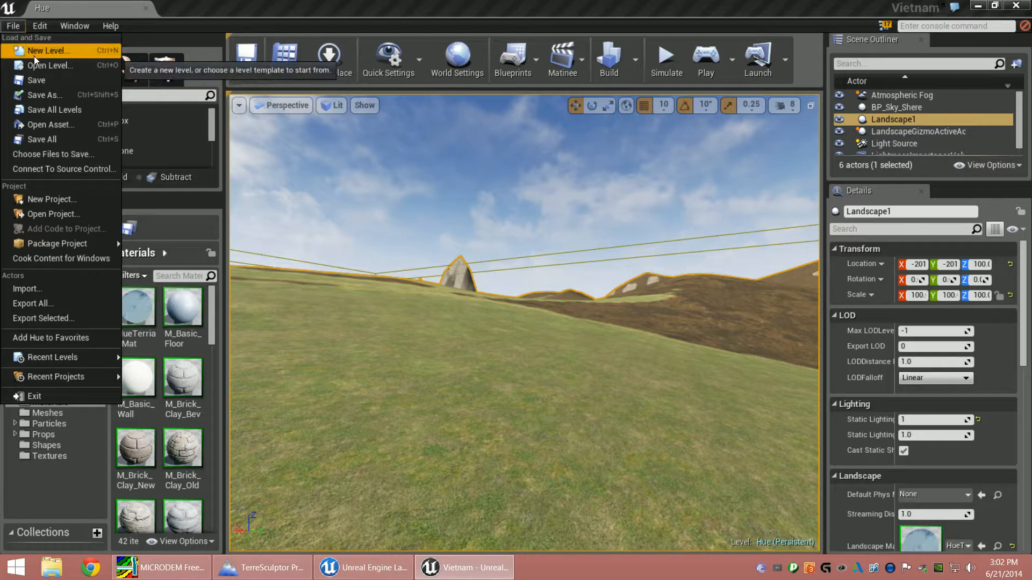
pyautogui.click(40, 65)
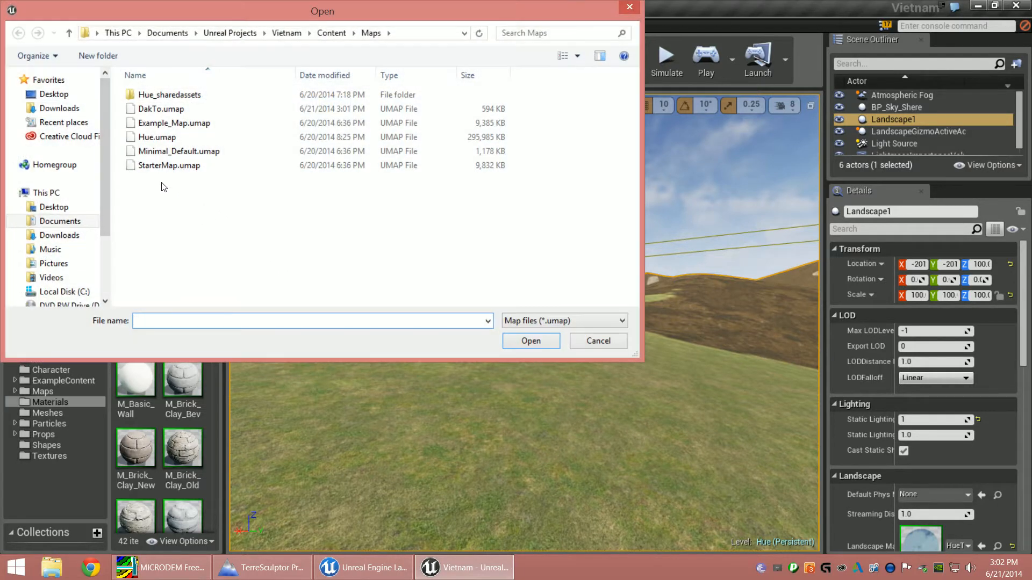
pyautogui.click(161, 109)
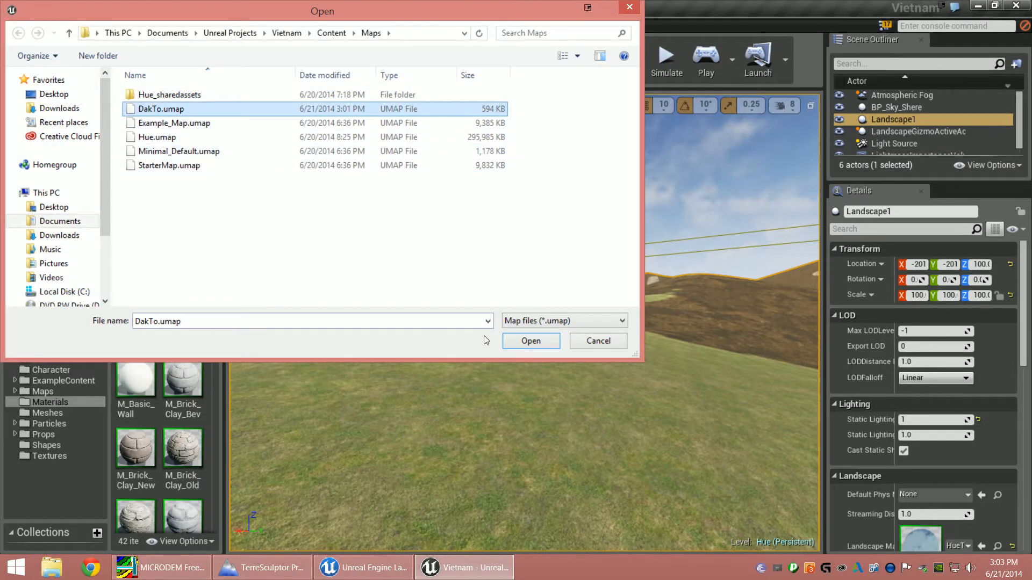
pyautogui.click(514, 340)
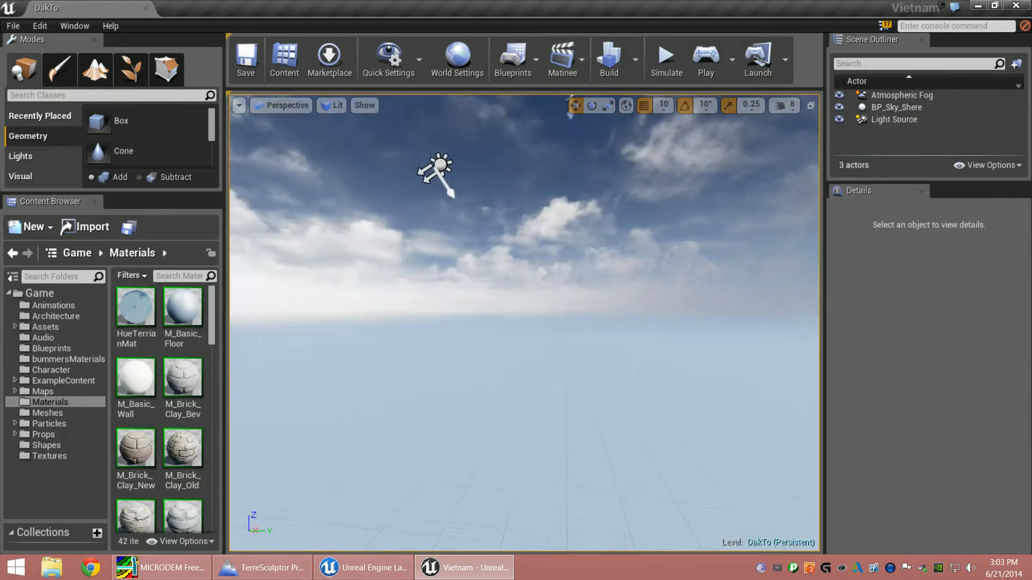
pyautogui.moveTo(524, 323); pyautogui.dragTo(596, 446, button='right')
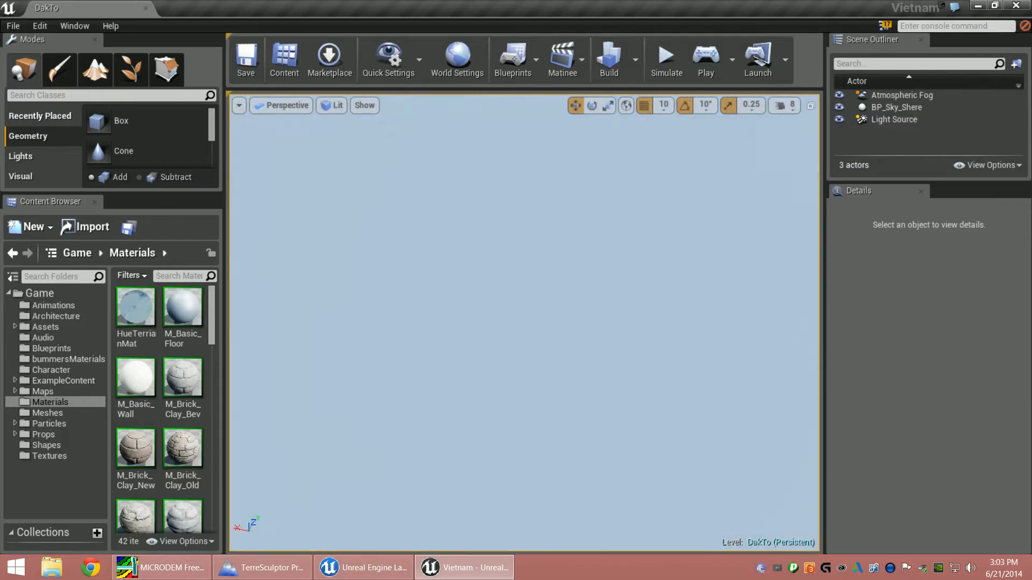
pyautogui.moveTo(524, 376); pyautogui.dragTo(634, 397, button='right')
pyautogui.moveTo(428, 249); pyautogui.dragTo(431, 297, button='right')
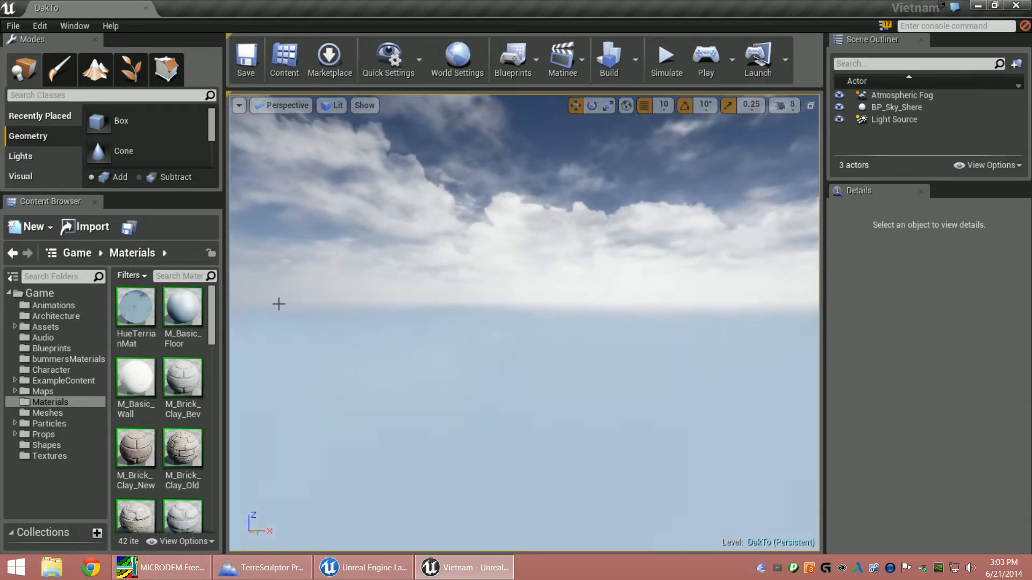
# Create a new material named DakToMat in the Materials folder.
pyautogui.scroll(-3, 213, 337)
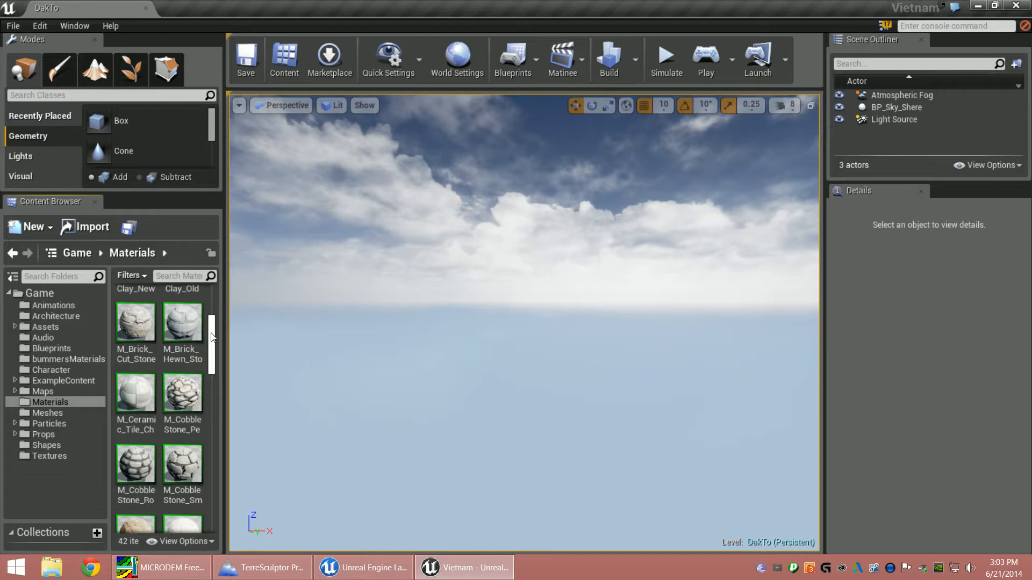
pyautogui.scroll(3, 215, 317)
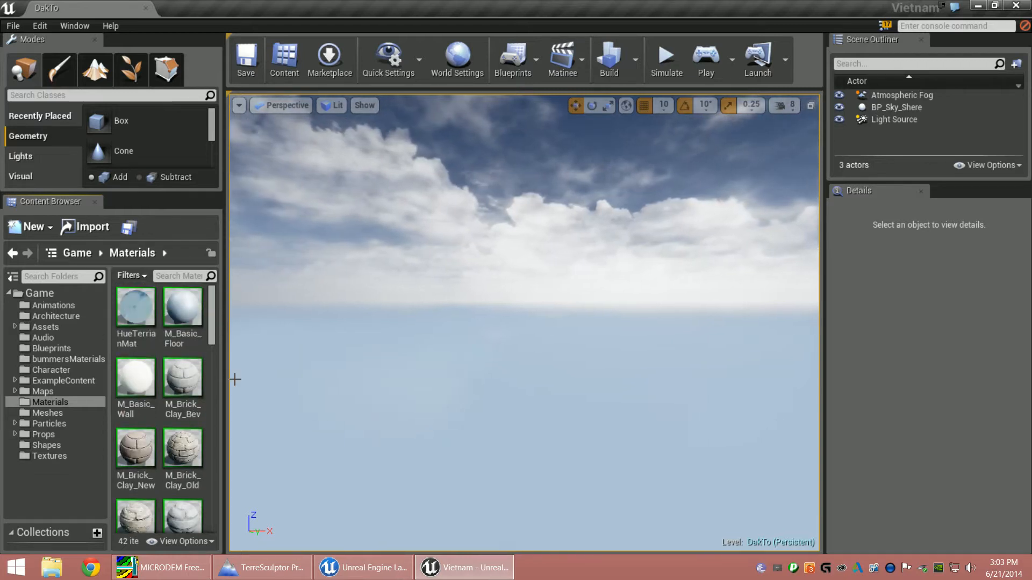
pyautogui.moveTo(213, 317); pyautogui.dragTo(210, 391)
pyautogui.click(52, 402)
pyautogui.scroll(-3, 197, 470)
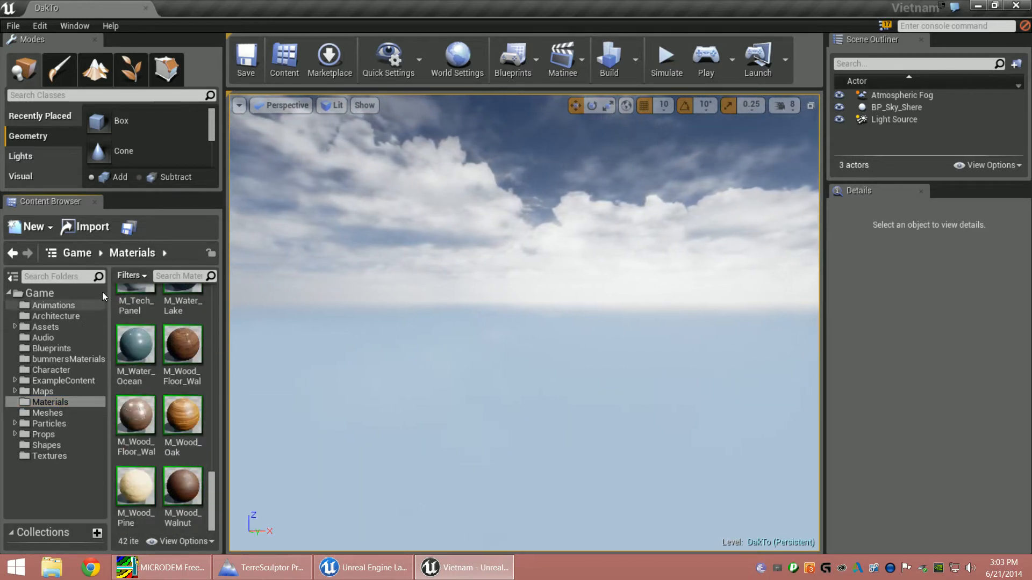
pyautogui.click(35, 227)
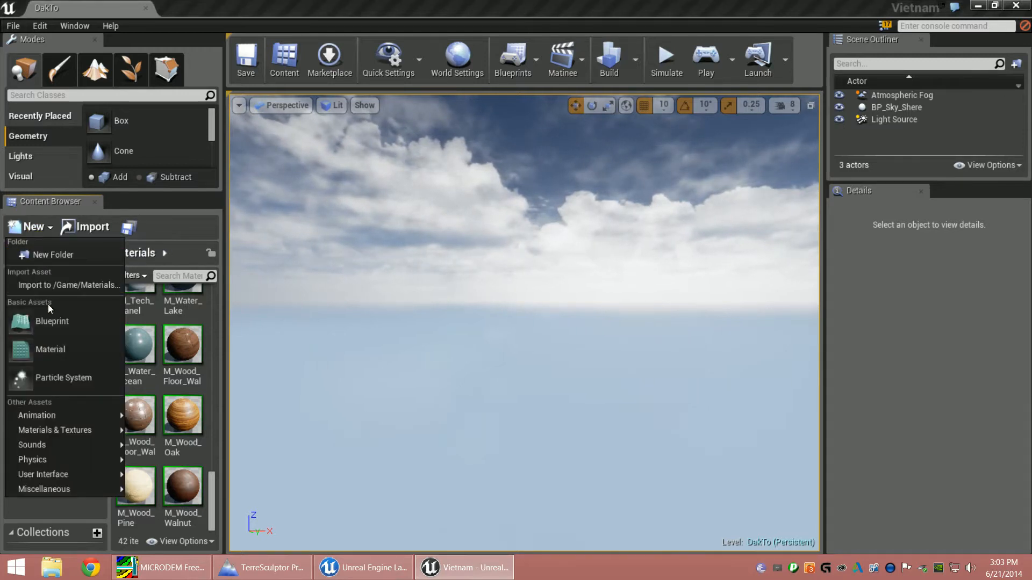
pyautogui.click(53, 350)
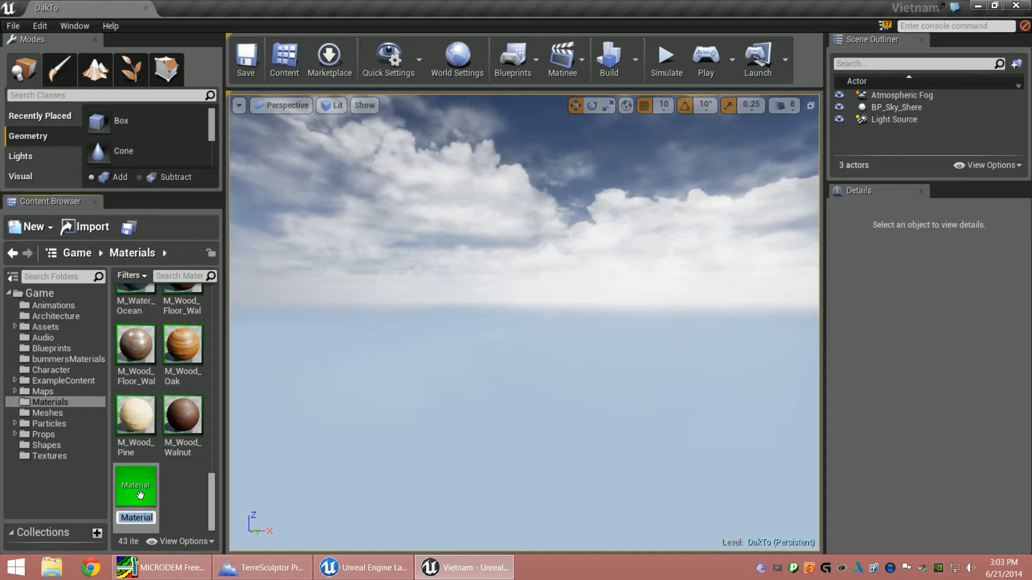
pyautogui.write('DakT')
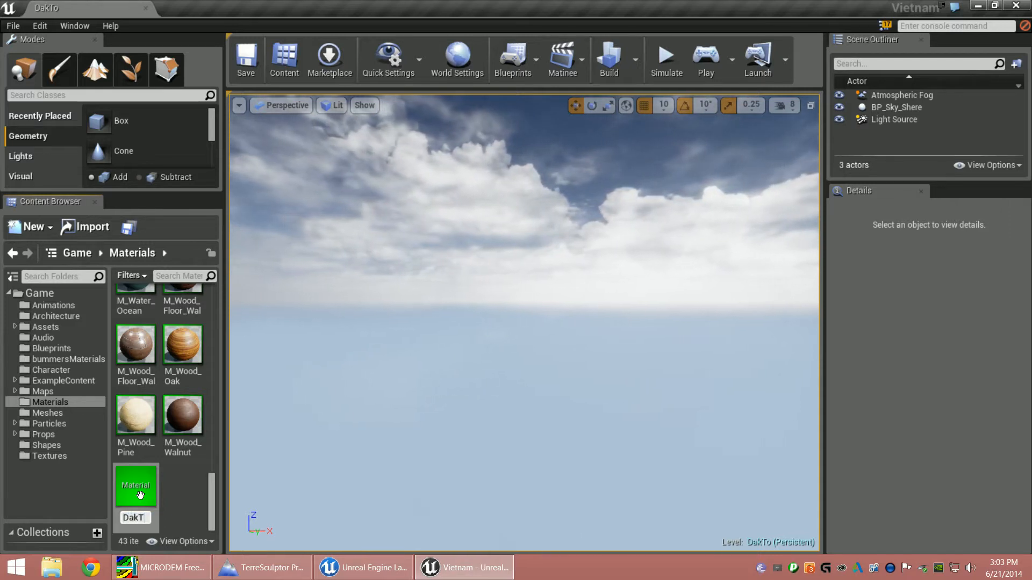
pyautogui.write('oMat')
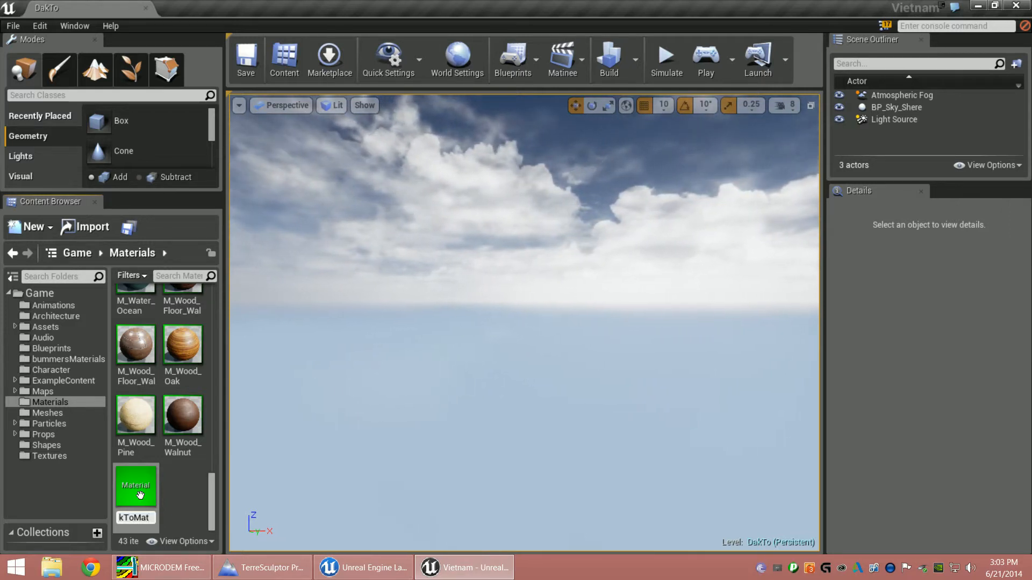
pyautogui.press('Return')
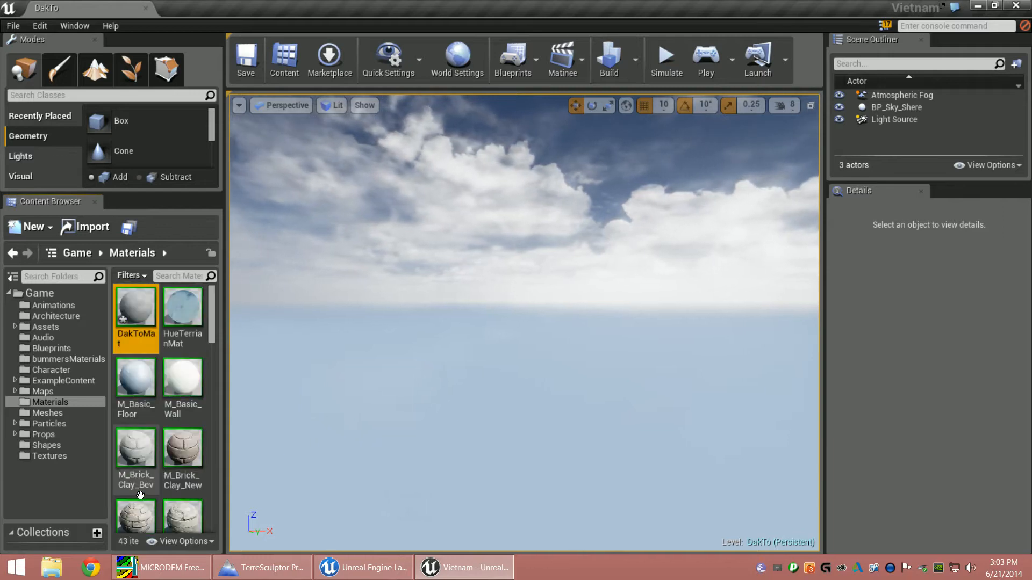
# Open DakToMat in a maximized material editor and move its main node aside to free graph space for other nodes.
pyautogui.doubleClick(141, 311)
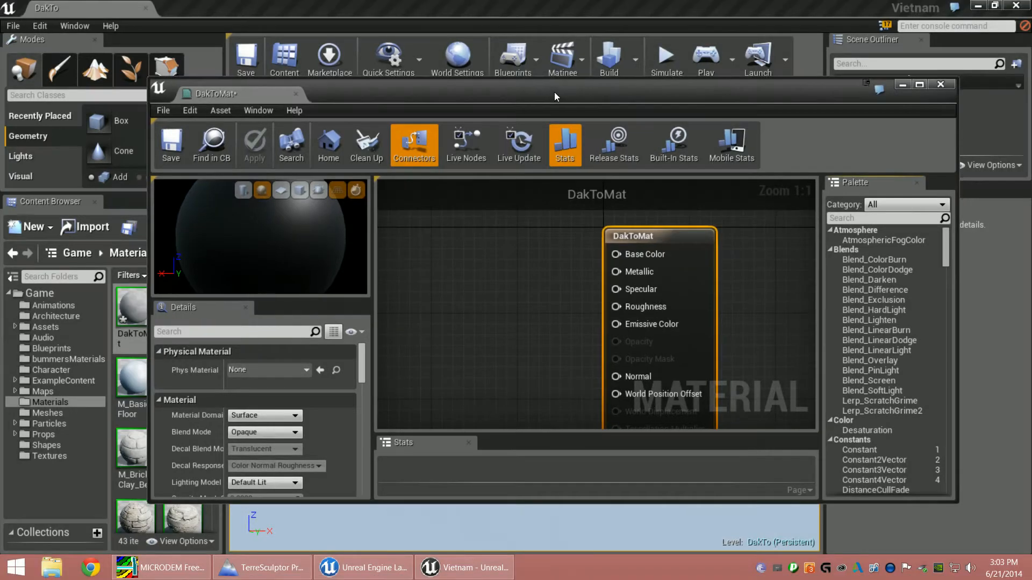
pyautogui.doubleClick(553, 92)
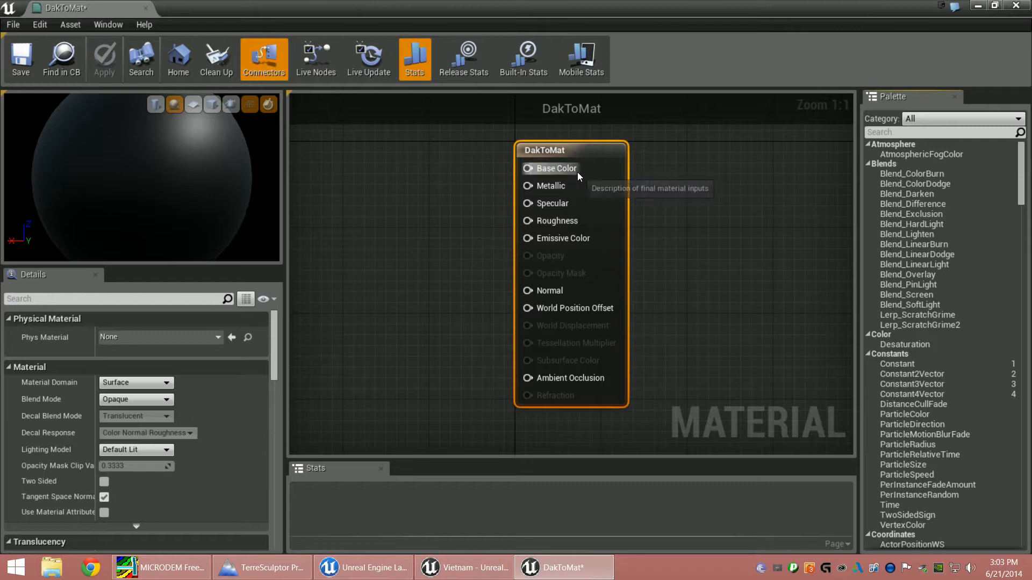
pyautogui.moveTo(572, 153); pyautogui.dragTo(724, 153)
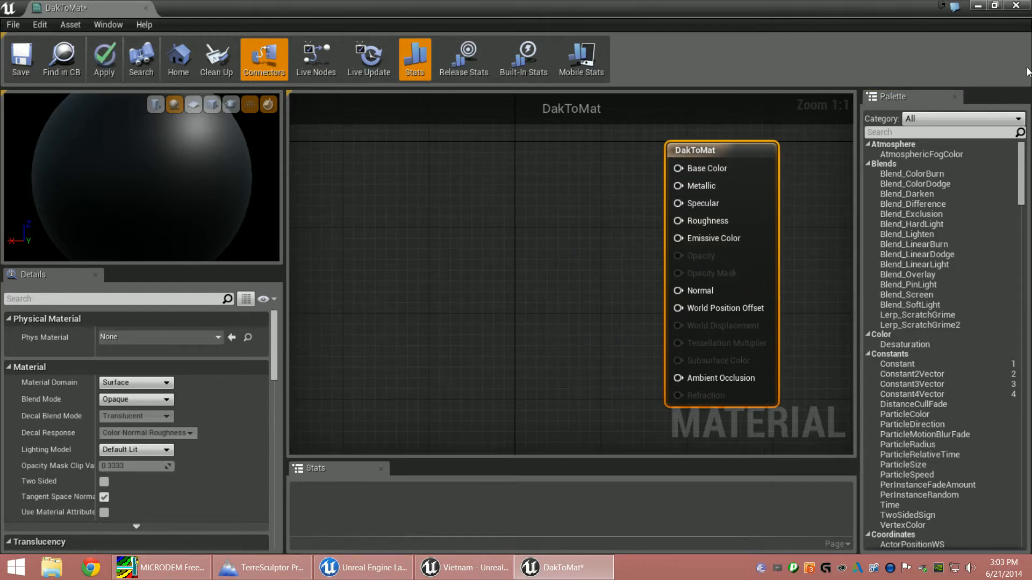
# Restore and narrow the material editor window, and place it clear of the Content Browser.
pyautogui.click(995, 6)
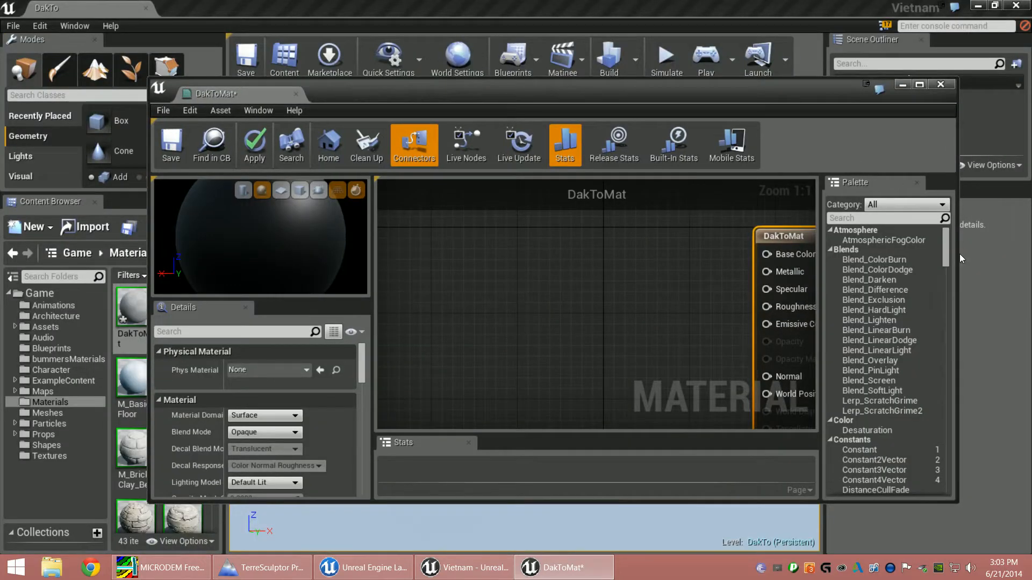
pyautogui.moveTo(957, 278); pyautogui.dragTo(644, 278)
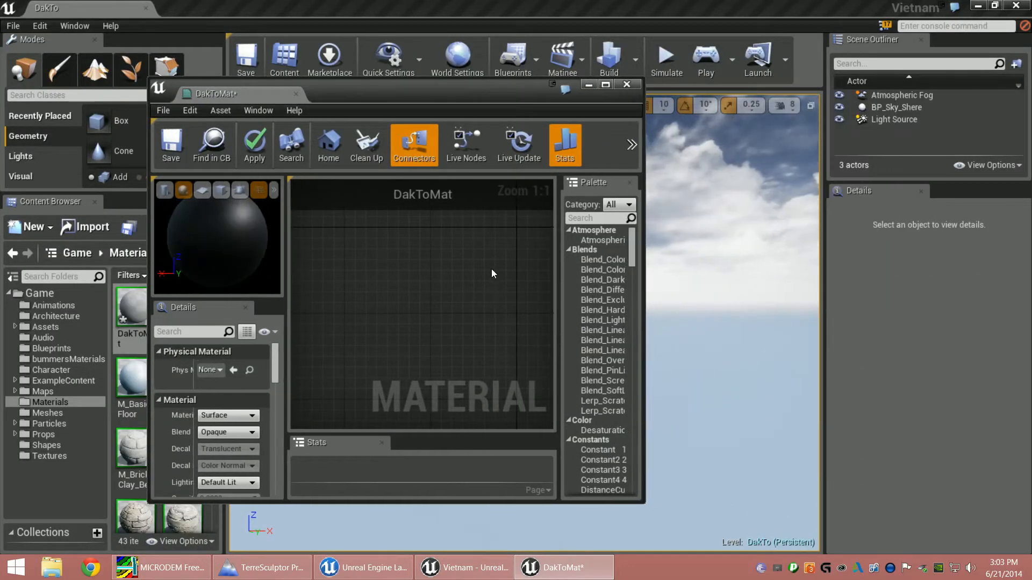
pyautogui.moveTo(459, 308); pyautogui.dragTo(288, 307, button='right')
pyautogui.moveTo(422, 93); pyautogui.dragTo(701, 96)
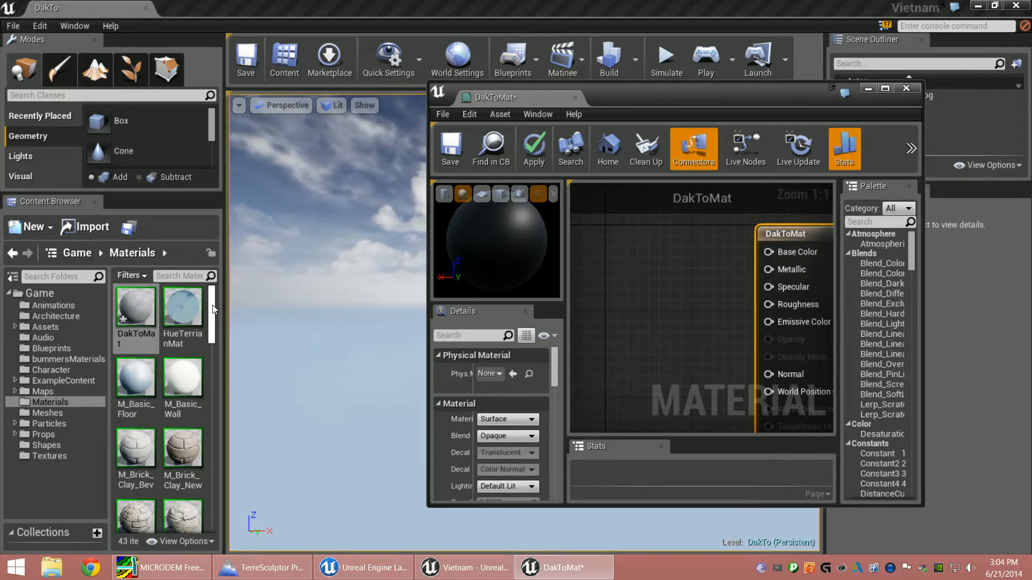
# Open the M_Ground_Grass material alongside DakToMat and maximize the material editor.
pyautogui.moveTo(213, 309); pyautogui.dragTo(223, 388)
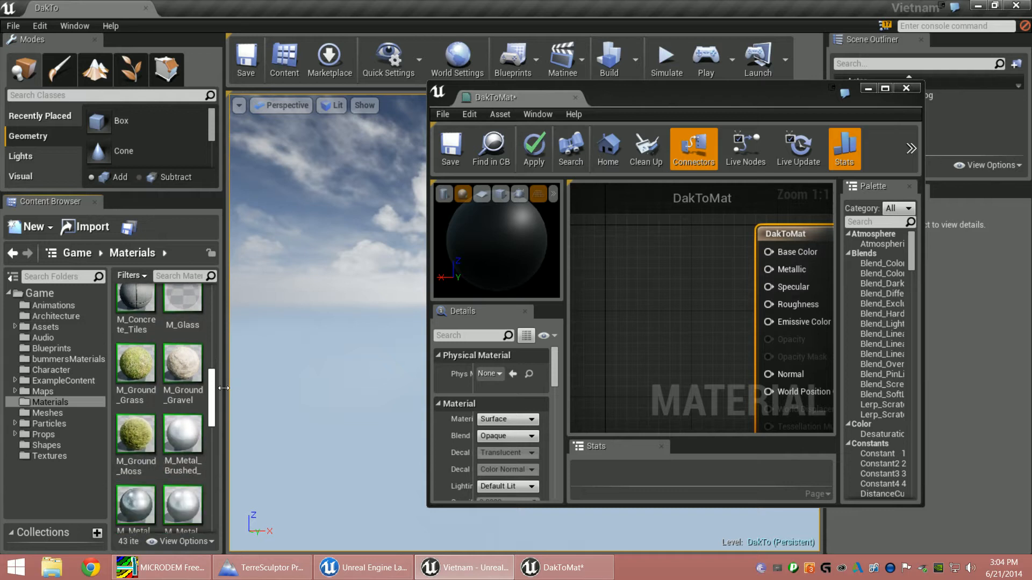
pyautogui.doubleClick(142, 367)
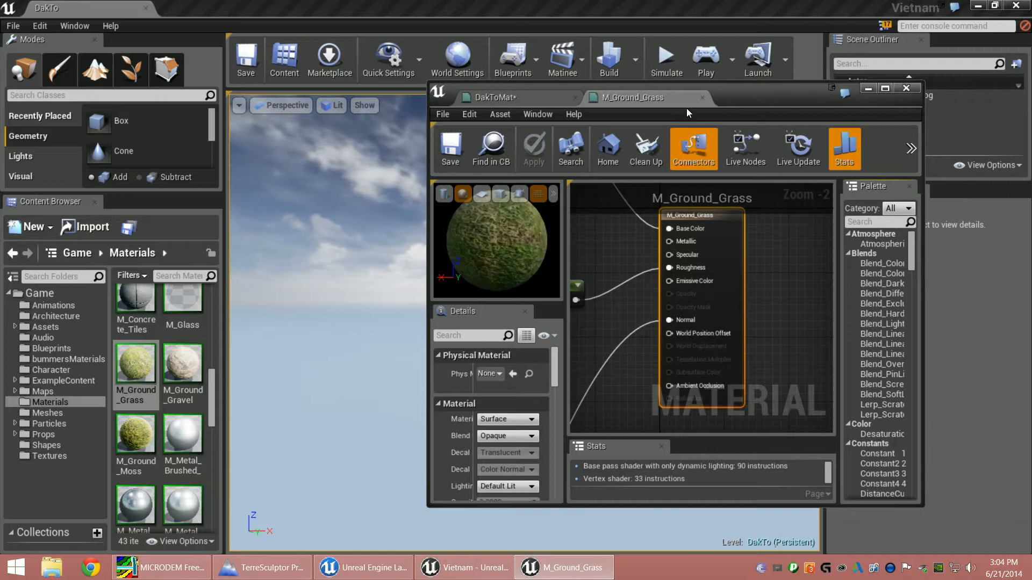
pyautogui.click(884, 88)
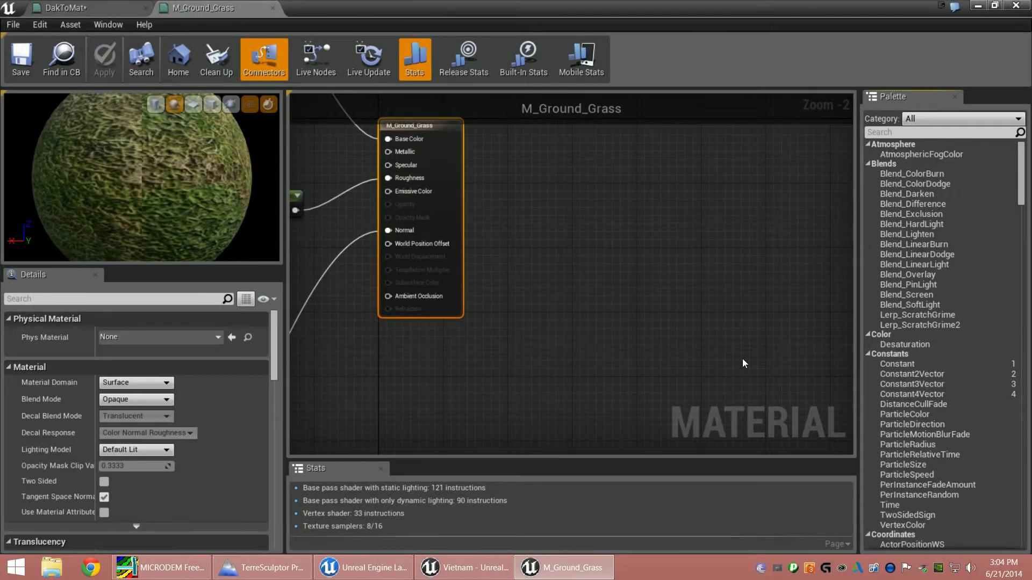
# Move the main M_Ground_Grass output node well away from the rest of its node network.
pyautogui.moveTo(551, 274); pyautogui.dragTo(571, 291, button='right')
pyautogui.scroll(-8, 756, 318)
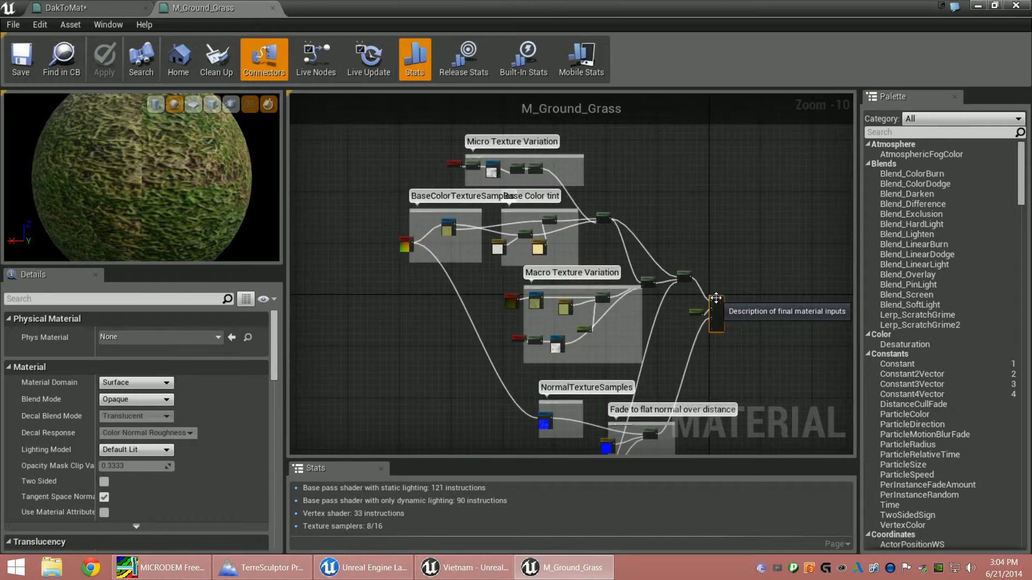
pyautogui.moveTo(719, 307); pyautogui.dragTo(769, 284)
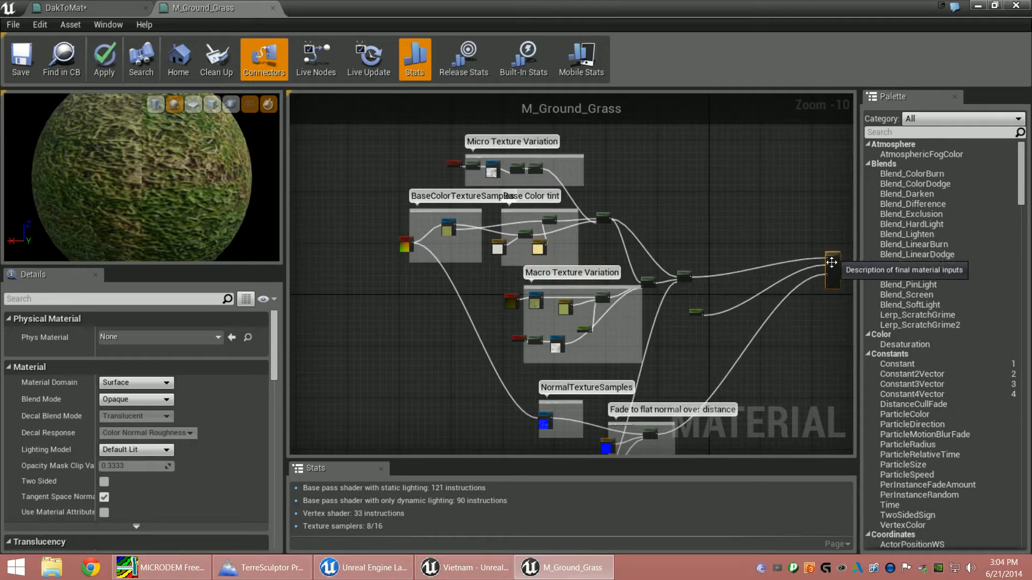
pyautogui.scroll(-2, 737, 307)
pyautogui.moveTo(749, 333); pyautogui.dragTo(660, 295, button='right')
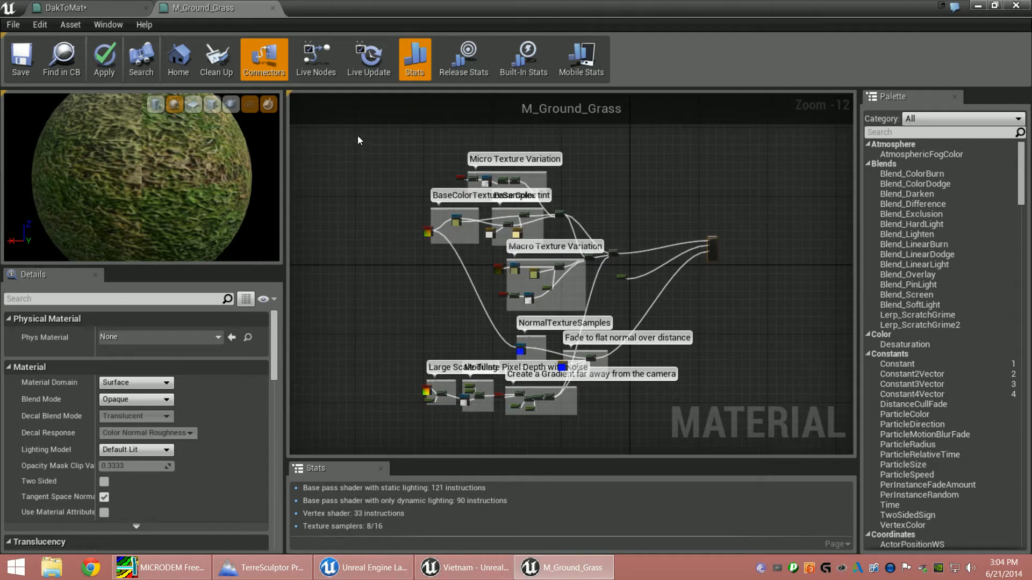
# Copy all M_Ground_Grass nodes except the main output node and paste them into the DakToMat graph.
pyautogui.moveTo(357, 136); pyautogui.dragTo(675, 375)
pyautogui.moveTo(686, 324); pyautogui.dragTo(686, 324)
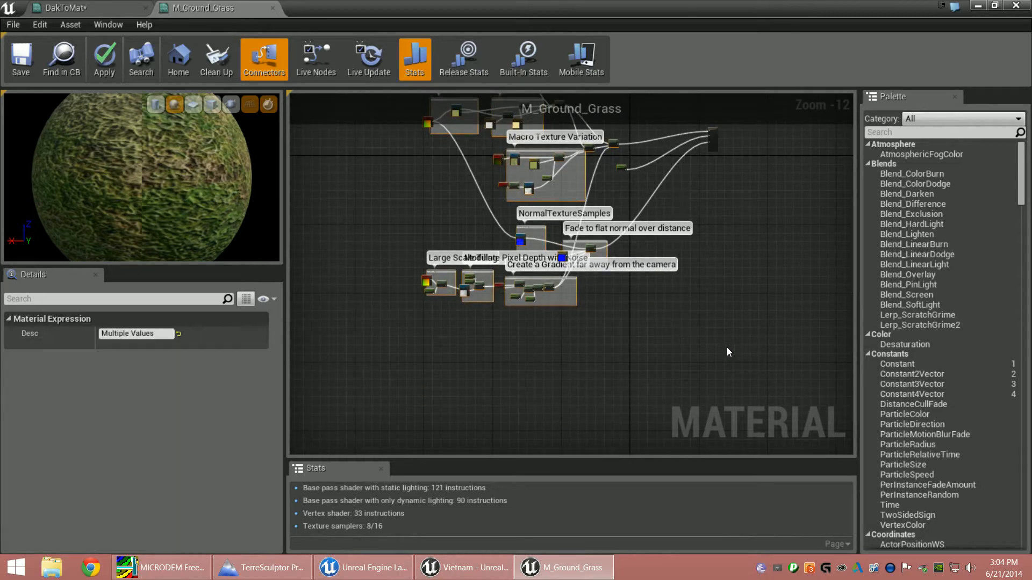
pyautogui.moveTo(750, 242); pyautogui.dragTo(743, 330, button='right')
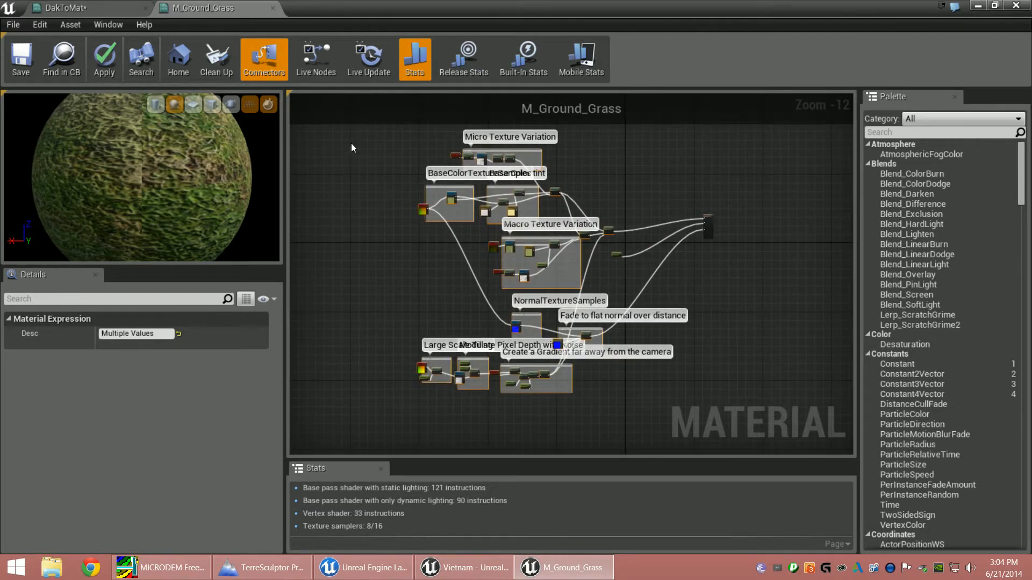
pyautogui.moveTo(363, 135); pyautogui.dragTo(672, 413)
pyautogui.click(78, 10)
pyautogui.scroll(-8, 384, 217)
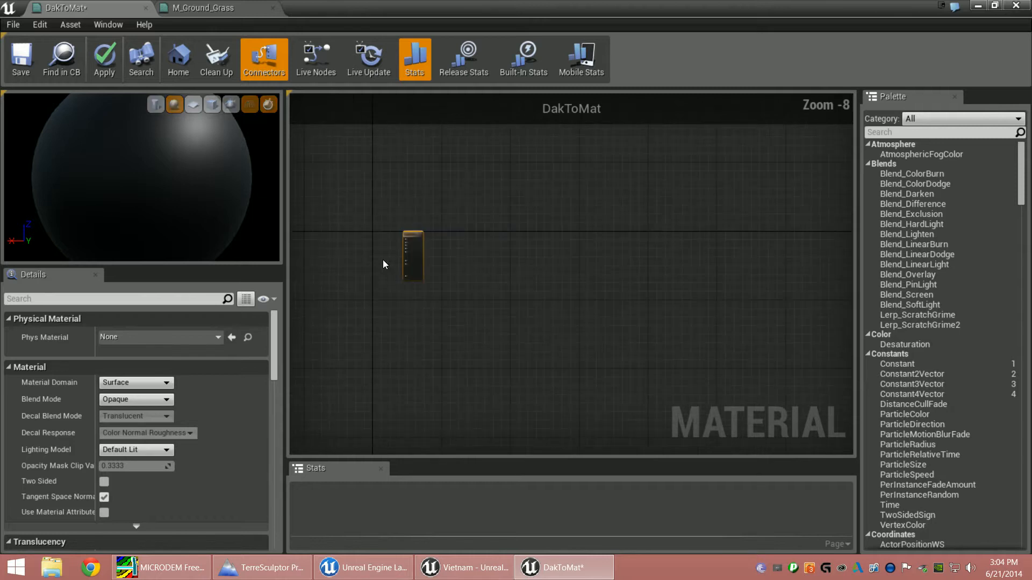
pyautogui.moveTo(375, 255); pyautogui.dragTo(610, 316, button='right')
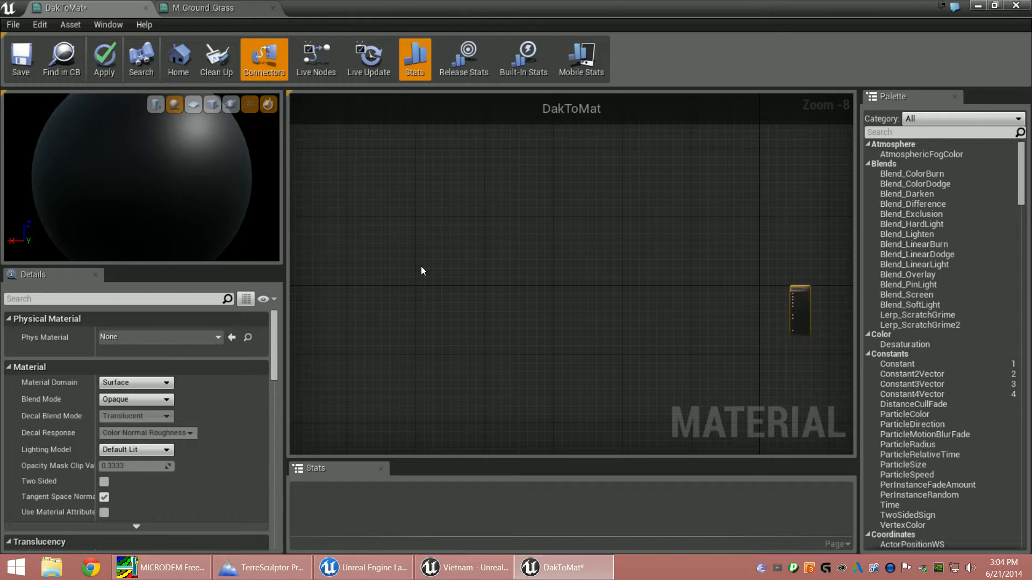
pyautogui.hotkey('ctrl', 'v')
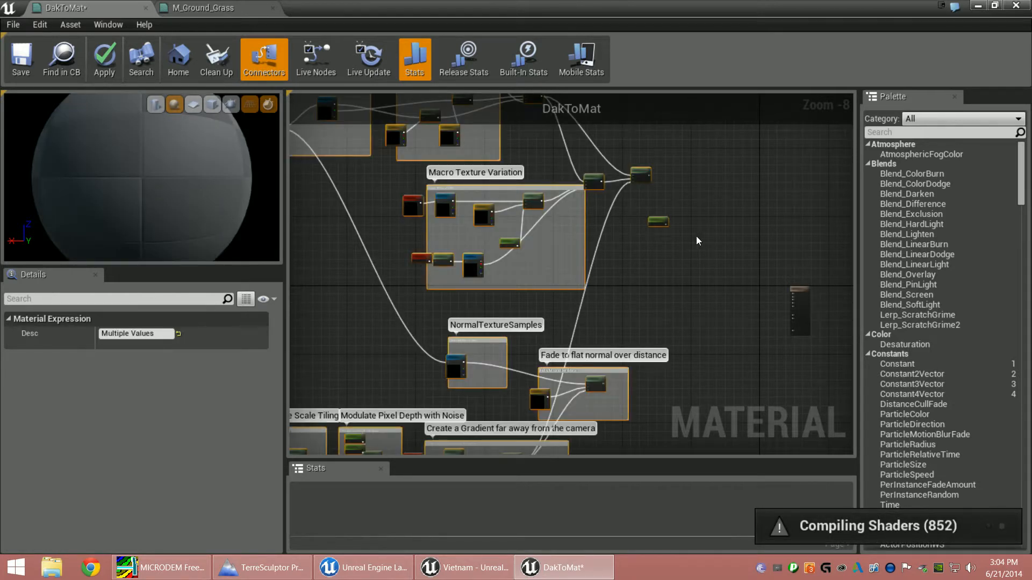
# Move the DakToMat output node up beside the end of the pasted grass network.
pyautogui.scroll(-3, 749, 222)
pyautogui.moveTo(636, 212); pyautogui.dragTo(607, 267, button='right')
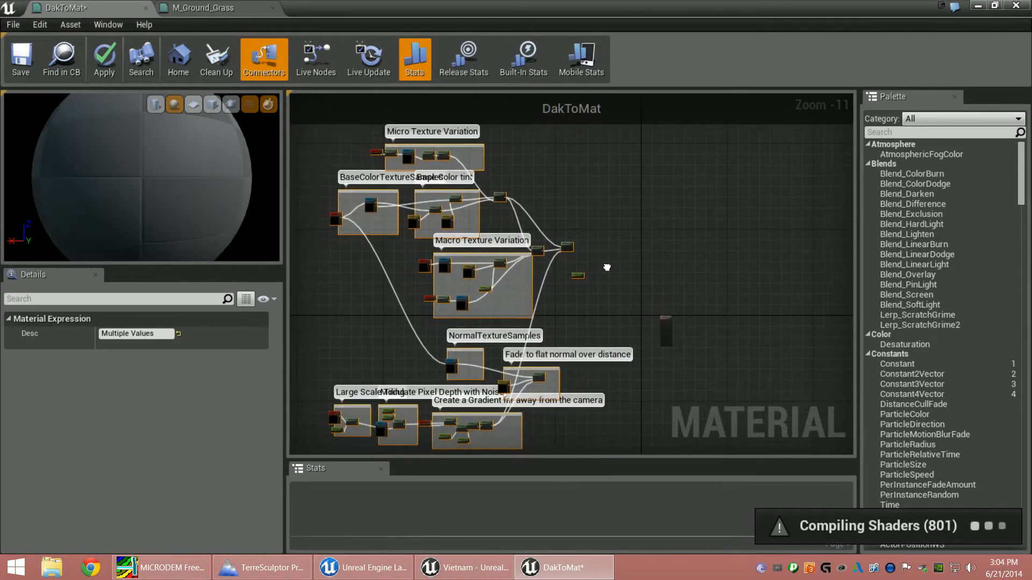
pyautogui.moveTo(667, 321); pyautogui.dragTo(719, 215)
# Open the M_Ground_Gravel material from the project's Materials folder alongside DakToMat.
pyautogui.moveTo(660, 334); pyautogui.dragTo(710, 91, button='right')
pyautogui.moveTo(673, 245); pyautogui.dragTo(671, 129, button='right')
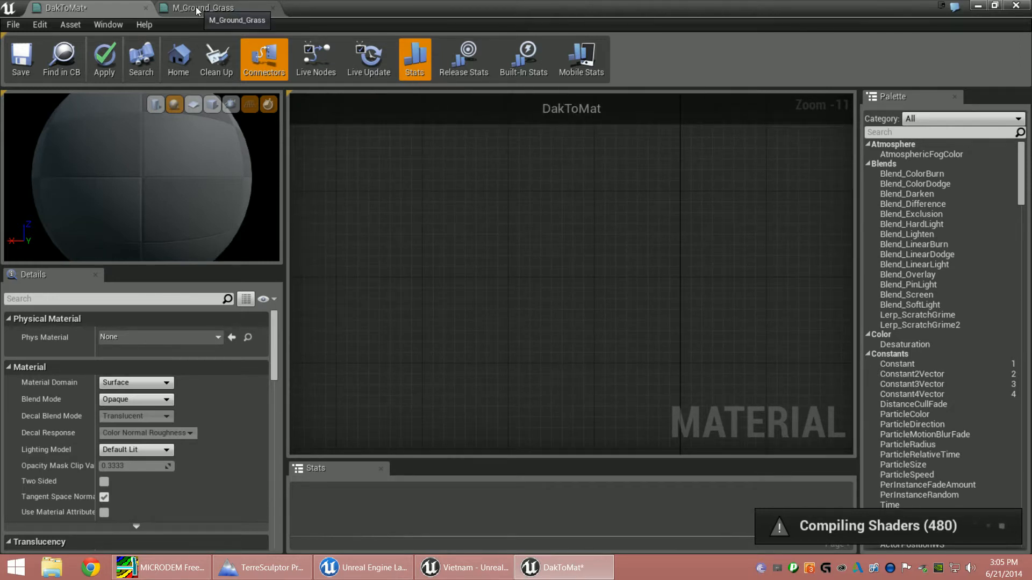
pyautogui.click(977, 6)
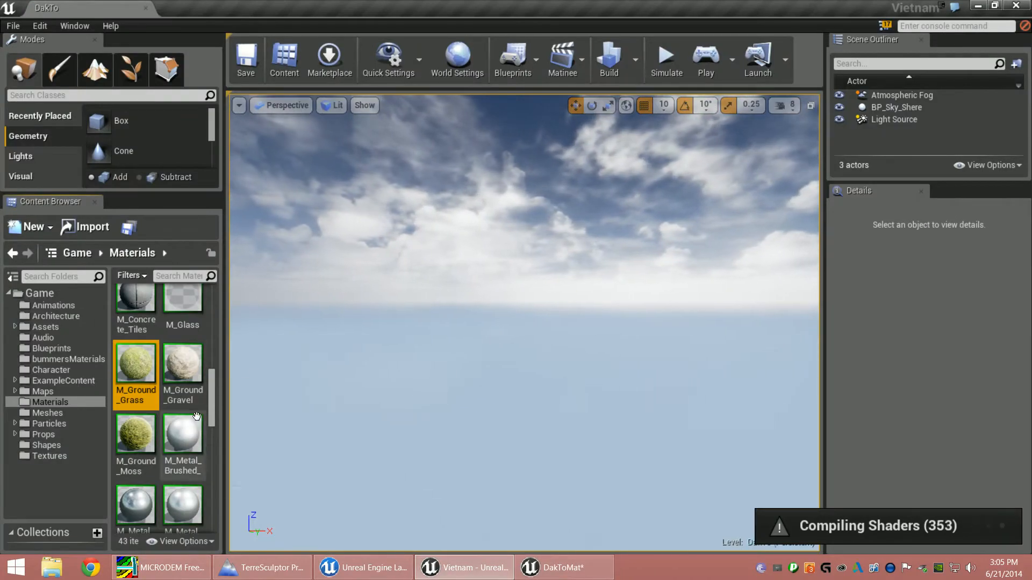
pyautogui.click(190, 381)
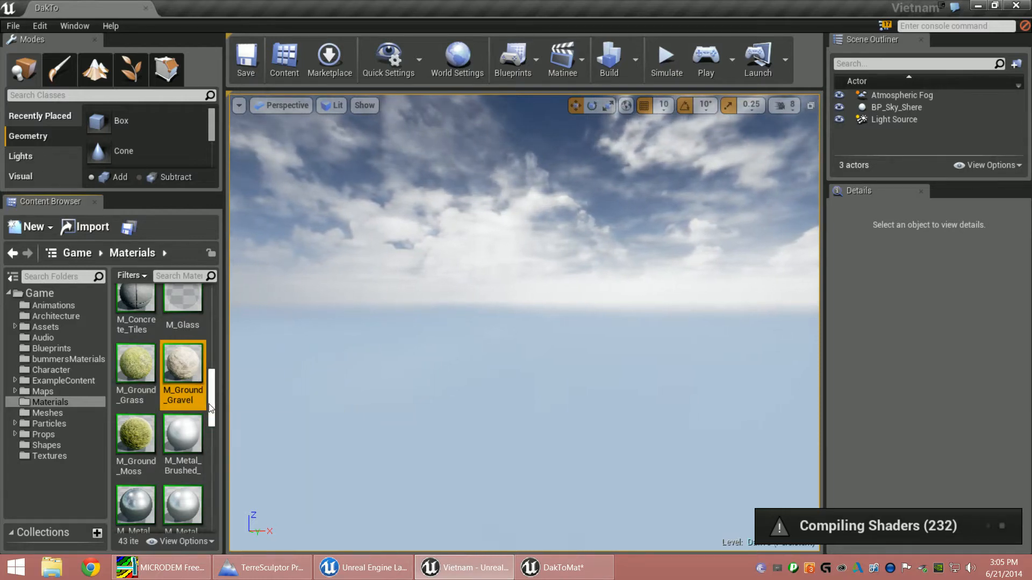
pyautogui.doubleClick(188, 363)
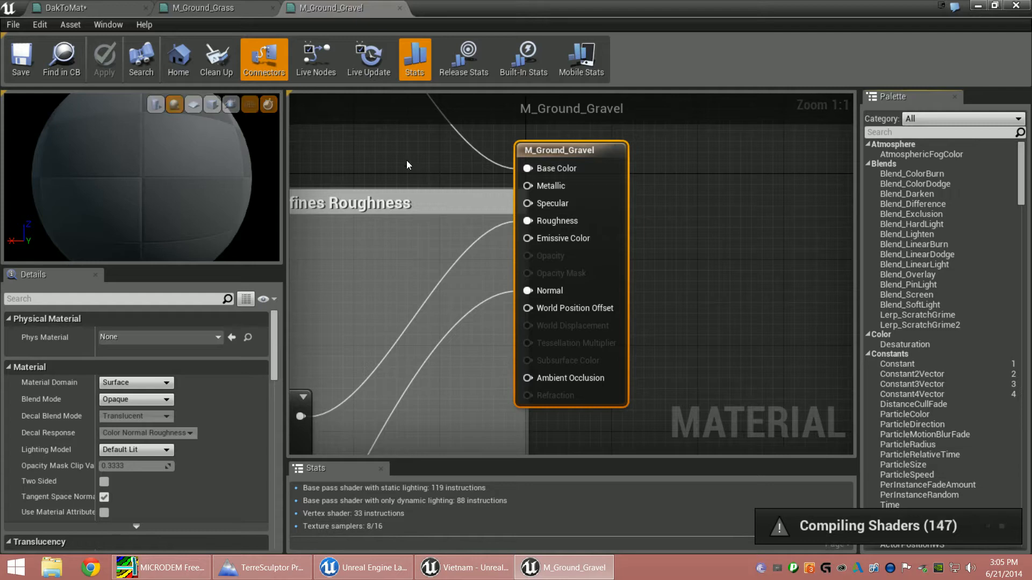
# Move the M_Ground_Gravel output node well clear of the rest of its node network.
pyautogui.moveTo(556, 153); pyautogui.dragTo(742, 177)
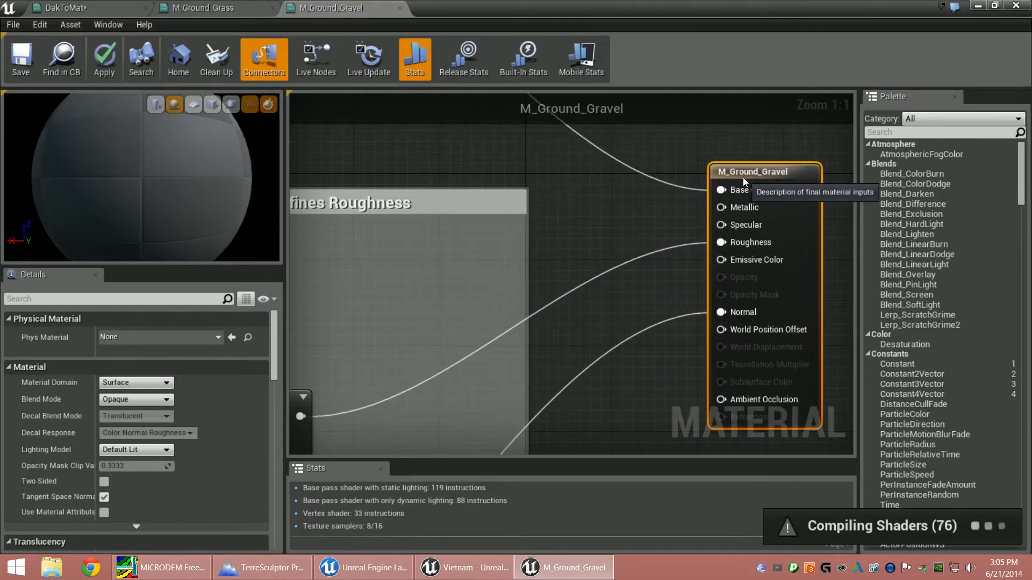
pyautogui.scroll(-5, 598, 256)
pyautogui.scroll(-6, 598, 255)
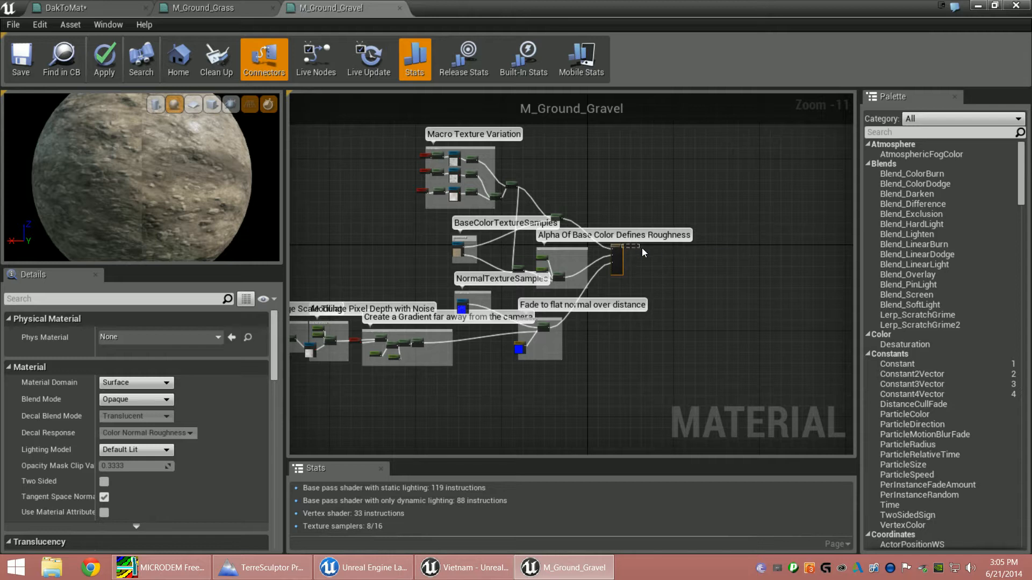
pyautogui.moveTo(617, 252); pyautogui.dragTo(725, 259)
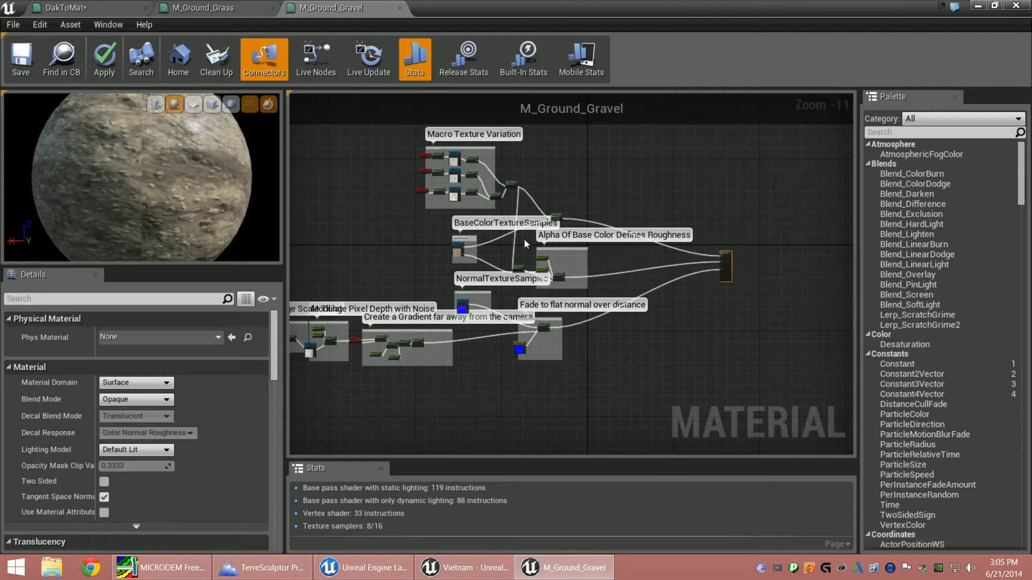
# Copy all M_Ground_Gravel nodes except the output node and paste them into an empty area of the DakToMat graph below the grass network.
pyautogui.scroll(-1, 548, 259)
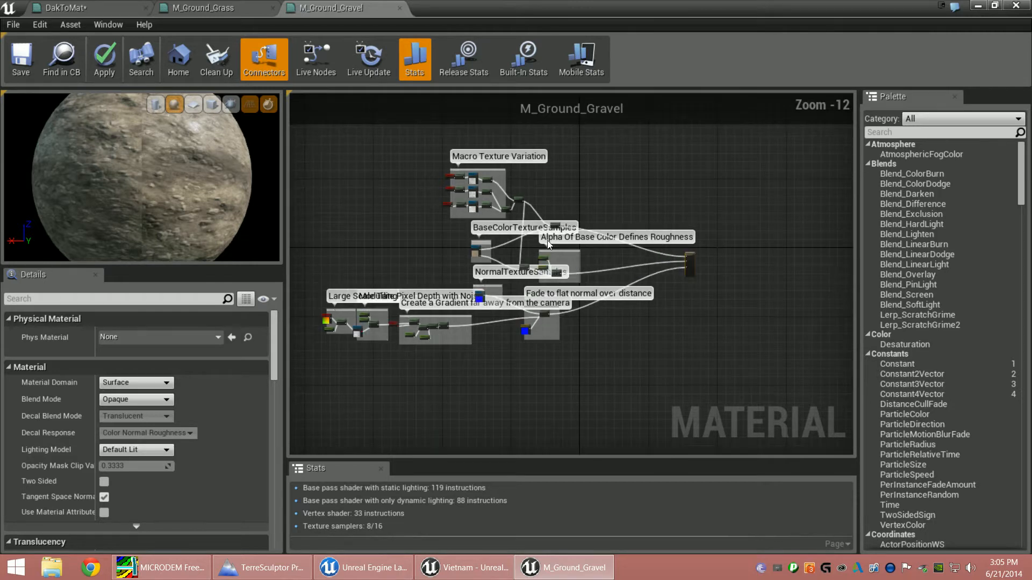
pyautogui.moveTo(306, 129); pyautogui.dragTo(739, 336)
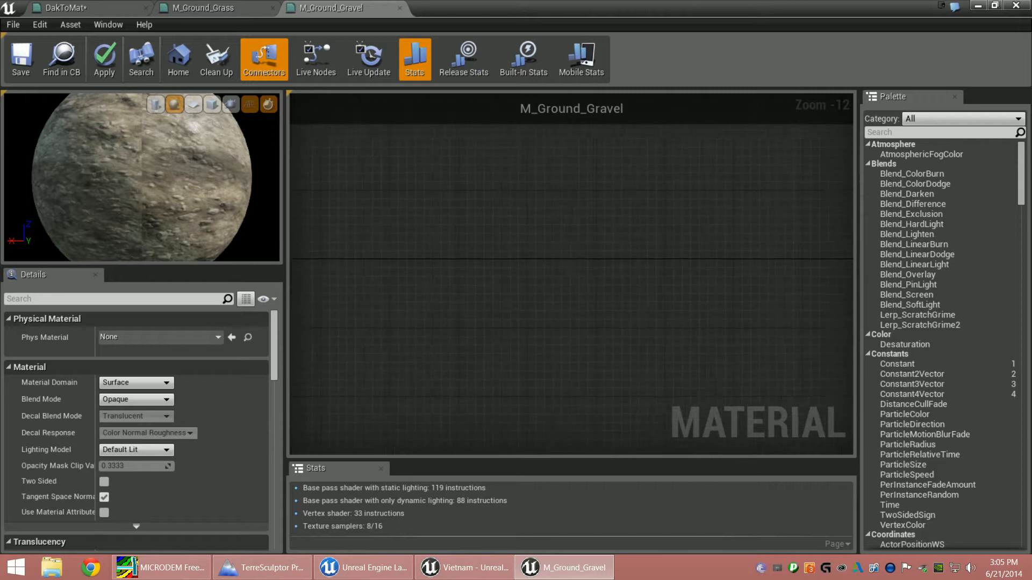
pyautogui.press('Home')
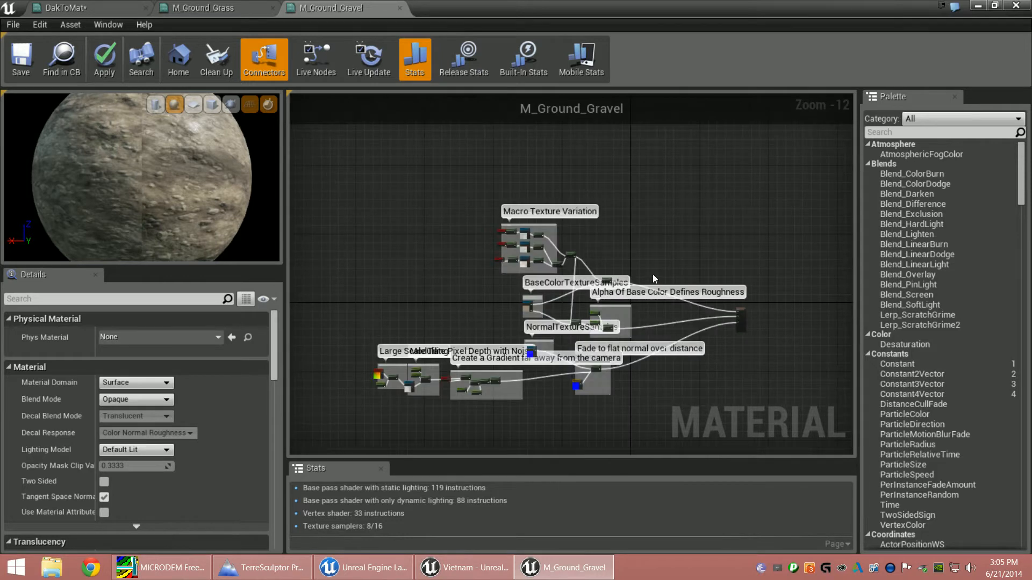
pyautogui.moveTo(439, 258); pyautogui.dragTo(438, 222, button='right')
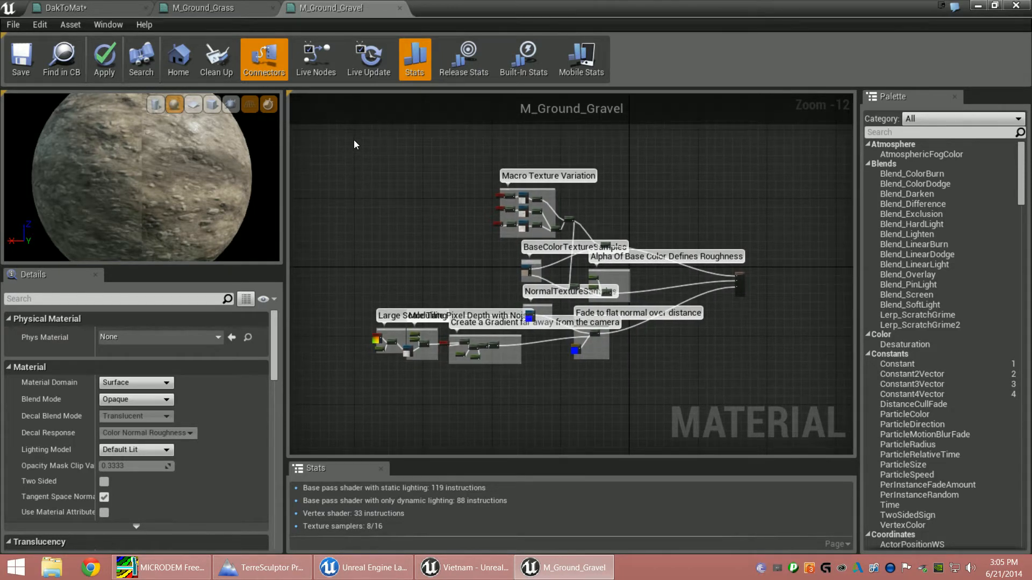
pyautogui.moveTo(353, 140); pyautogui.dragTo(712, 396)
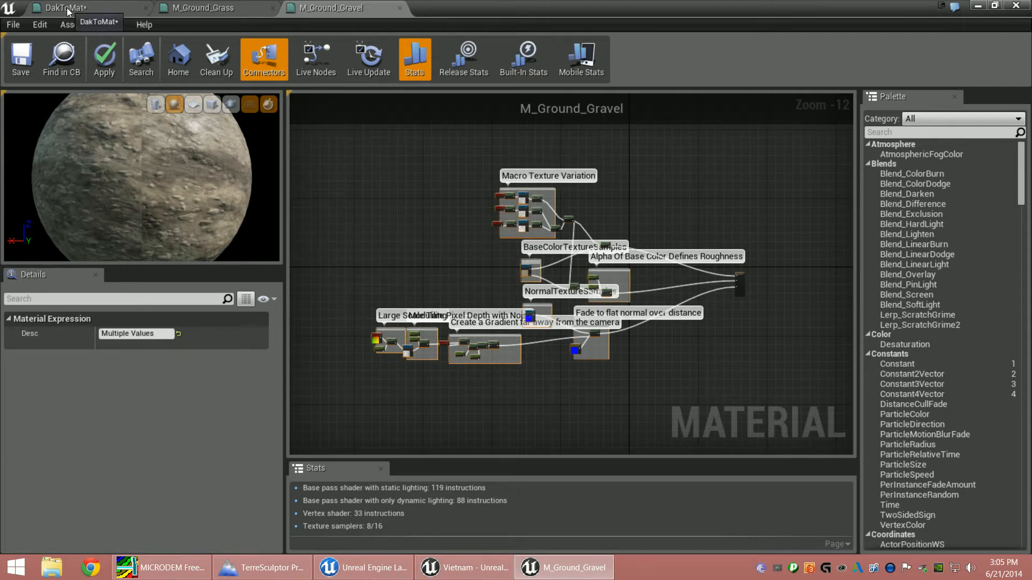
pyautogui.click(94, 8)
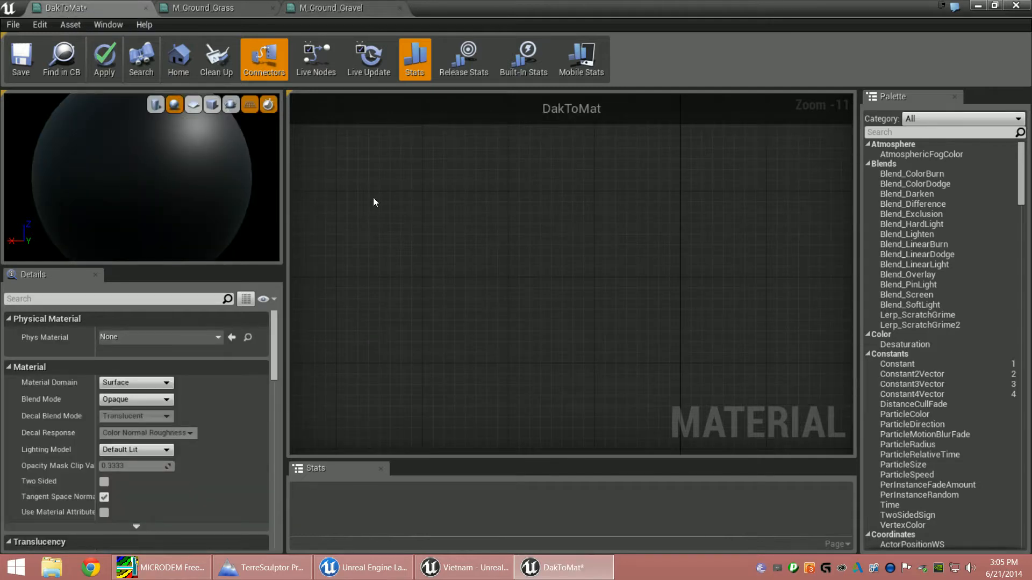
pyautogui.moveTo(545, 225); pyautogui.dragTo(573, 178, button='right')
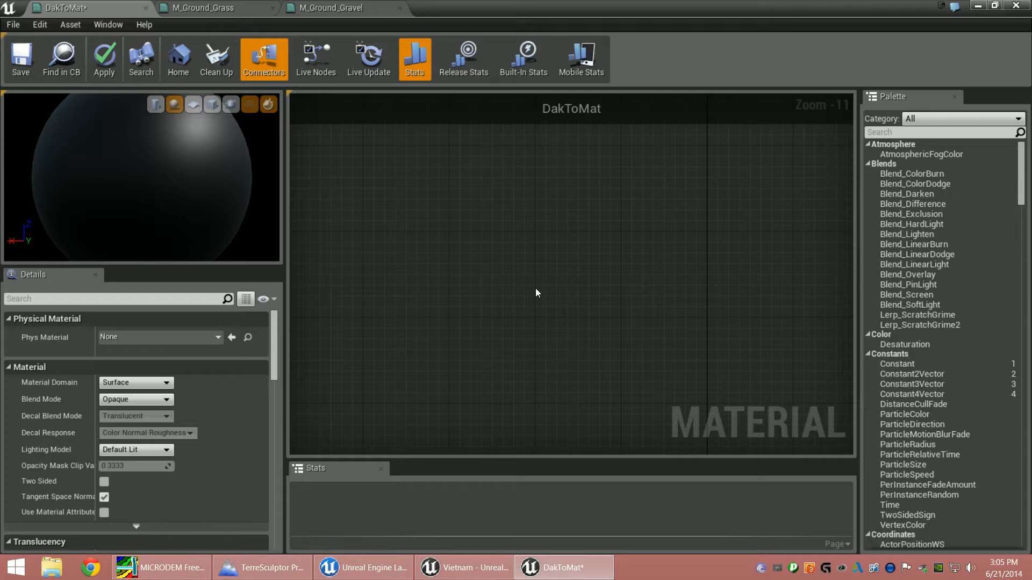
pyautogui.hotkey('ctrl', 'v')
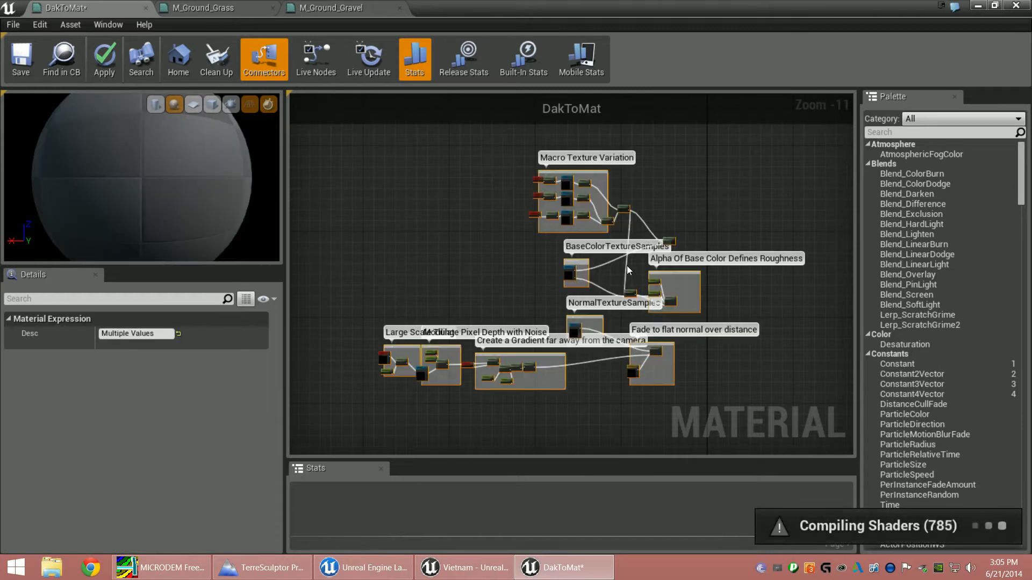
# Enclose the entire pasted grass network in DakToMat, without the output node, in one comment box.
pyautogui.scroll(-1, 627, 265)
pyautogui.moveTo(740, 237); pyautogui.dragTo(625, 171, button='right')
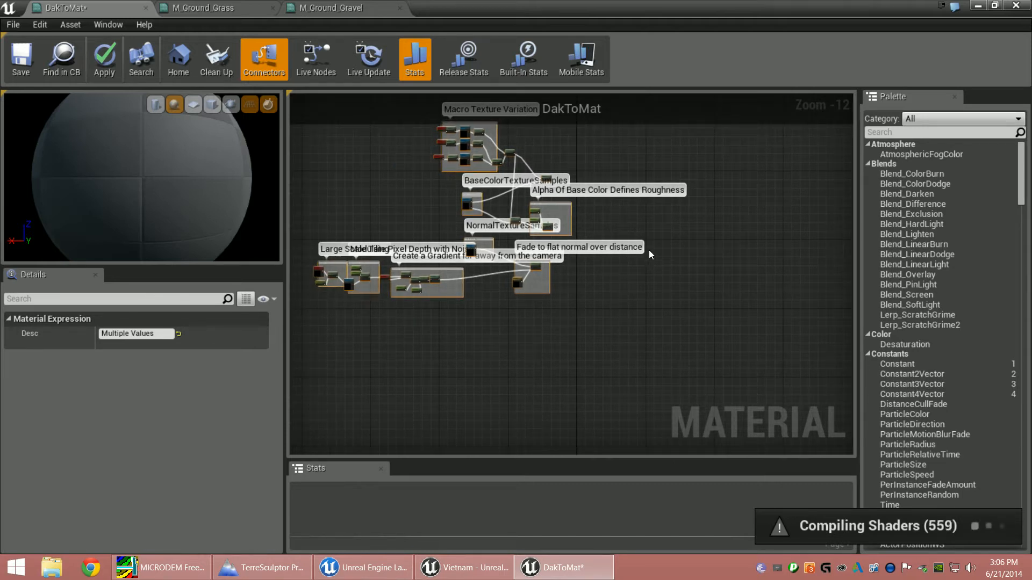
pyautogui.moveTo(651, 235); pyautogui.dragTo(654, 306, button='right')
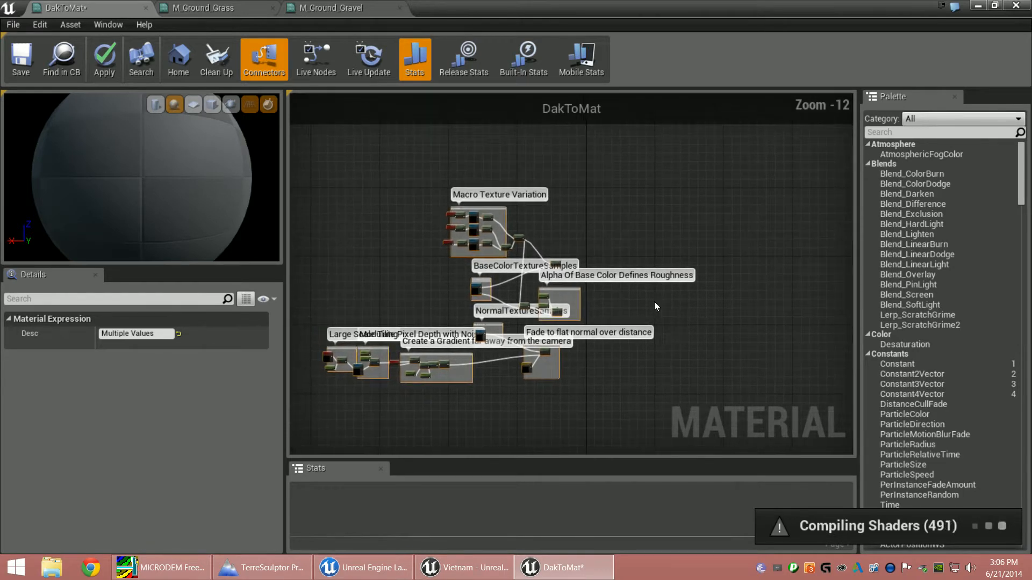
pyautogui.moveTo(675, 236); pyautogui.dragTo(729, 436, button='right')
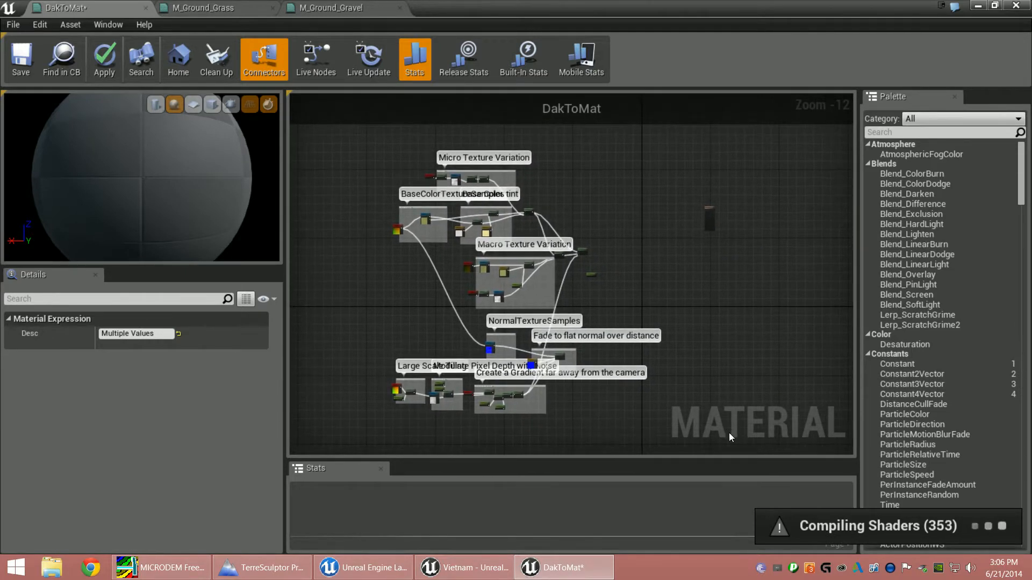
pyautogui.moveTo(361, 137); pyautogui.dragTo(684, 388)
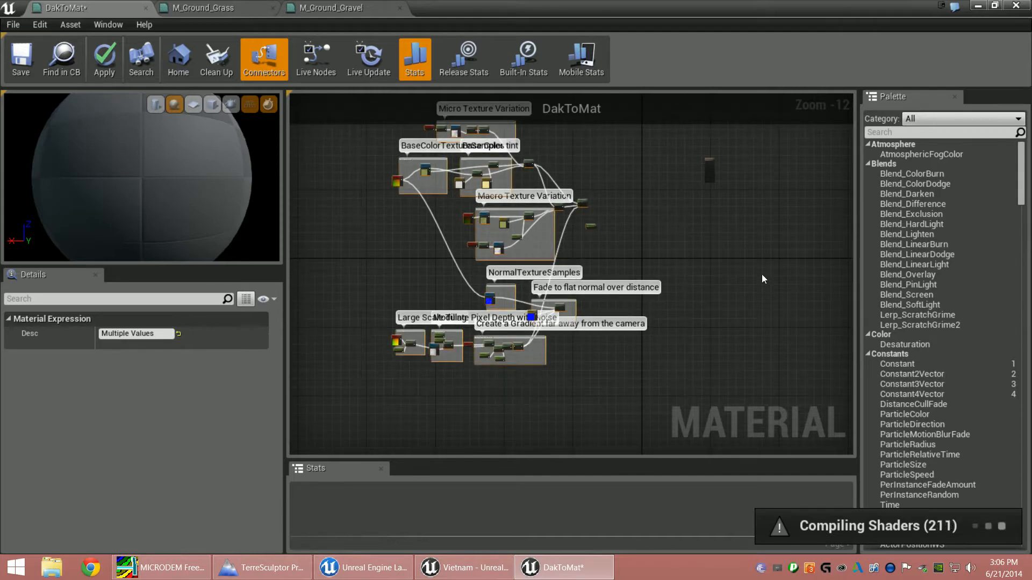
pyautogui.moveTo(762, 274); pyautogui.dragTo(768, 334, button='right')
pyautogui.moveTo(340, 147); pyautogui.dragTo(626, 361)
pyautogui.moveTo(704, 315); pyautogui.dragTo(703, 316)
pyautogui.moveTo(750, 248); pyautogui.dragTo(746, 364, button='right')
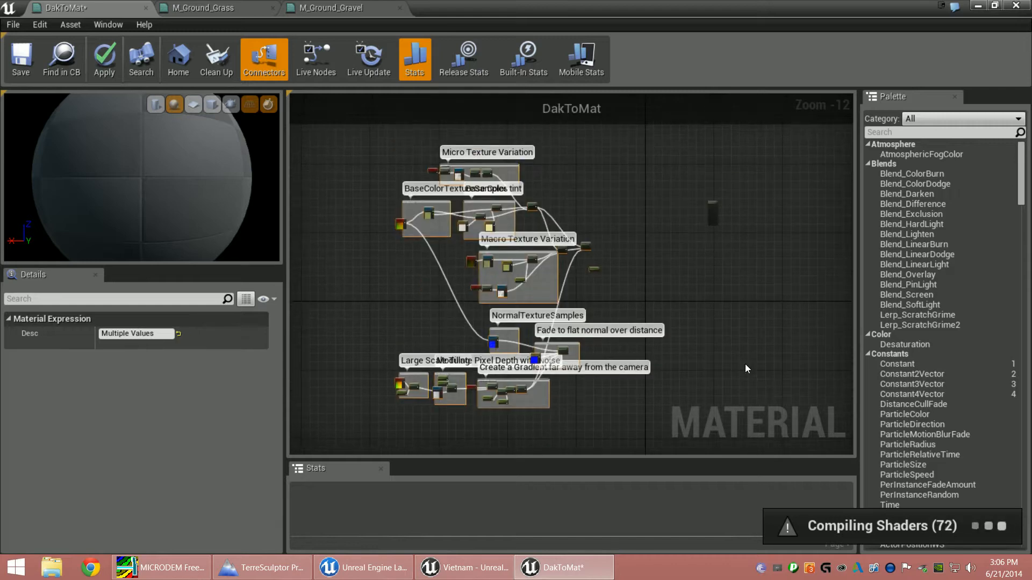
pyautogui.moveTo(341, 134); pyautogui.dragTo(588, 422)
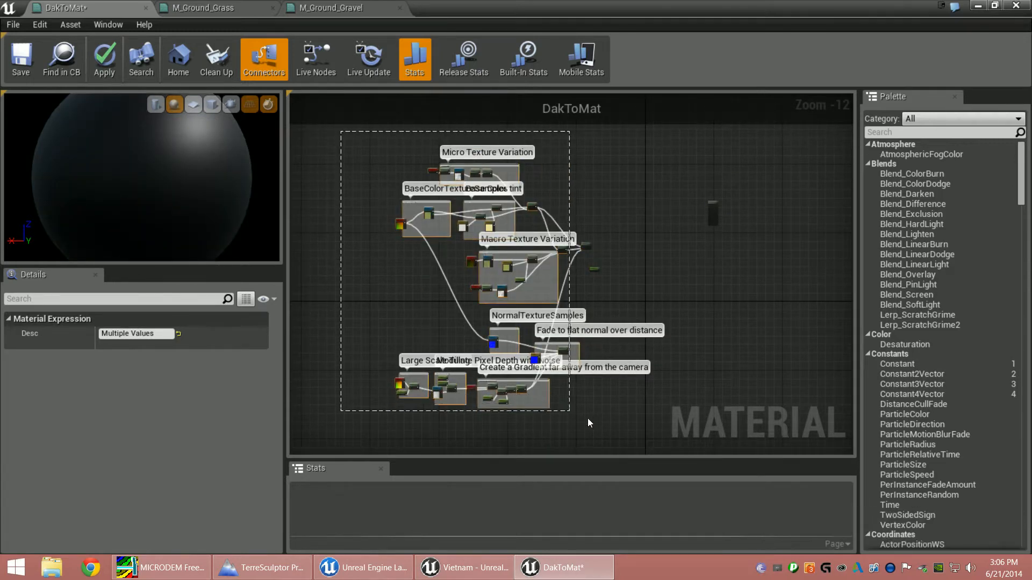
pyautogui.moveTo(682, 430); pyautogui.dragTo(682, 428)
pyautogui.press('c')
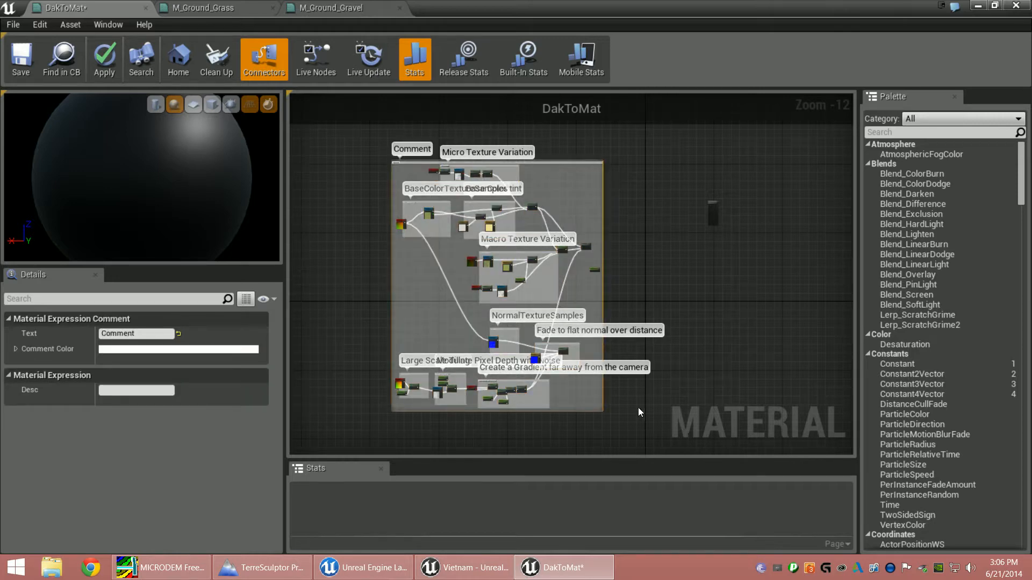
# Rename the comment box around the grass network to Grass.
pyautogui.click(408, 149)
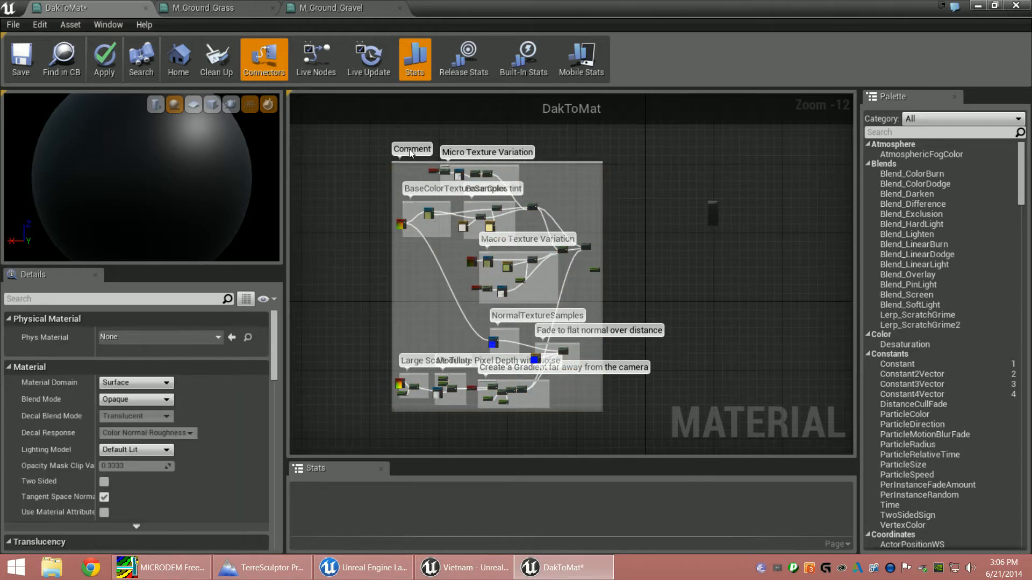
pyautogui.scroll(10, 408, 149)
pyautogui.click(328, 210)
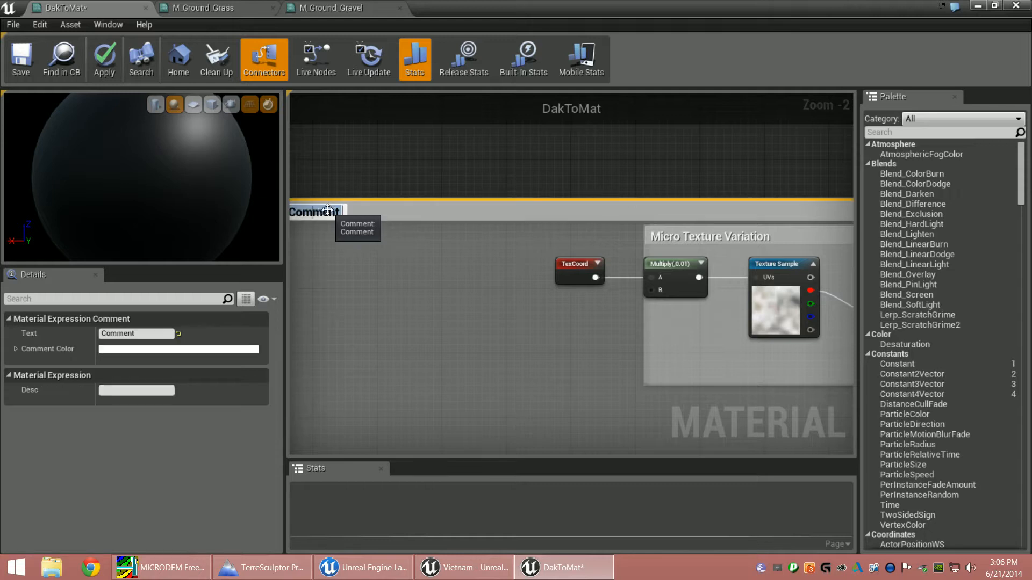
pyautogui.write('Grass')
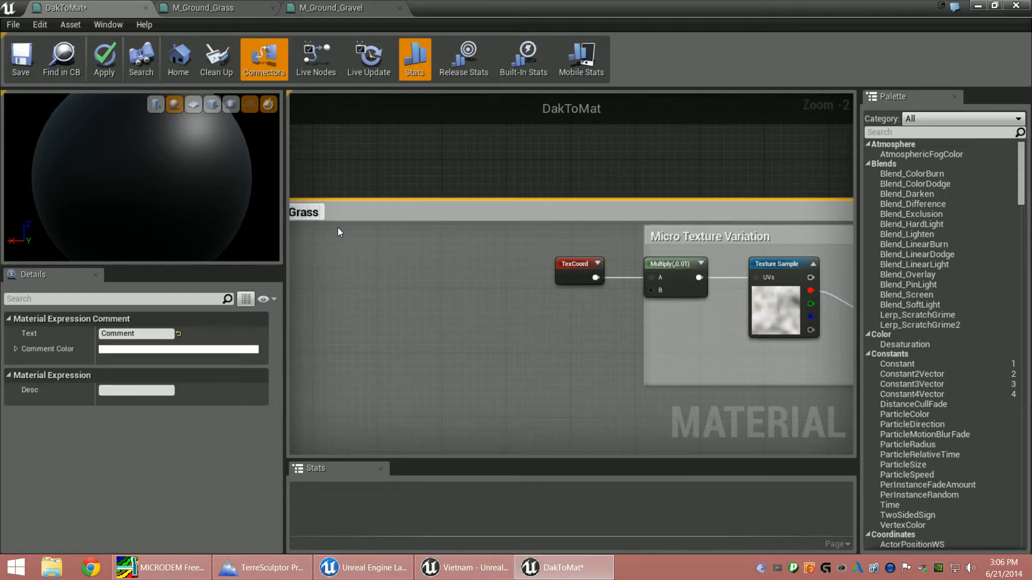
pyautogui.click(383, 185)
# Enclose the entire pasted gravel network below the Grass box in its own comment box.
pyautogui.scroll(-2, 450, 328)
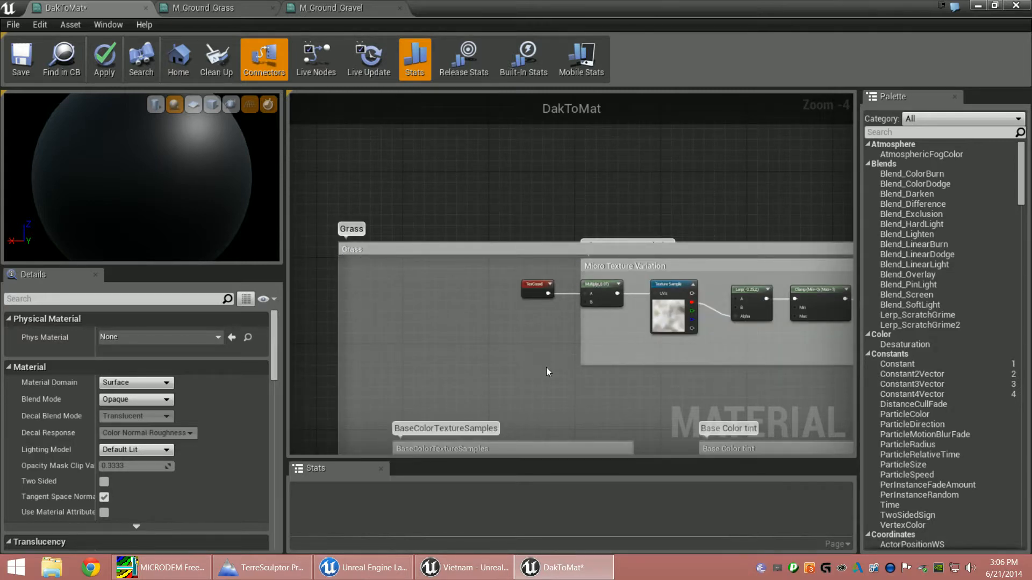
pyautogui.scroll(-8, 537, 355)
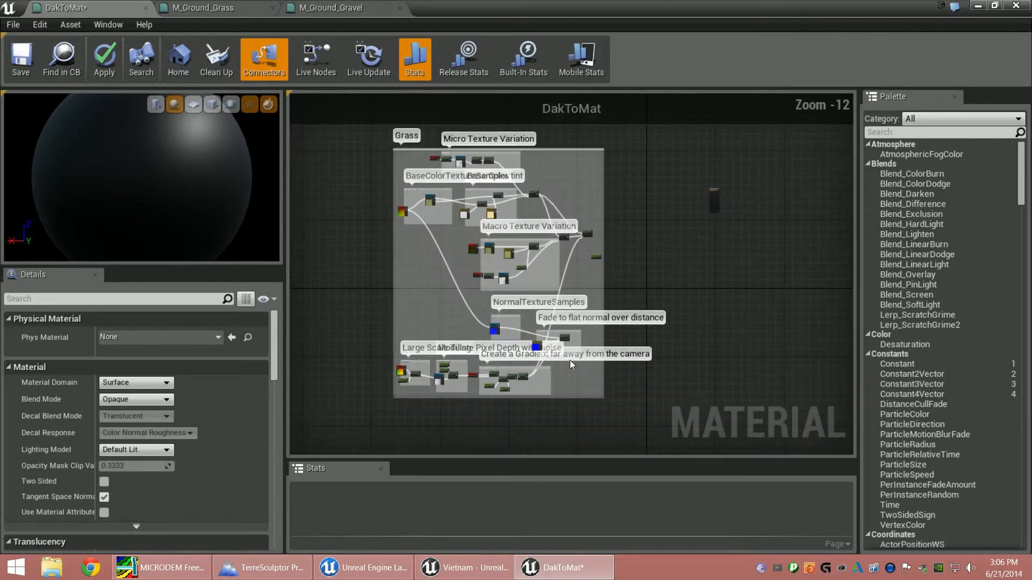
pyautogui.moveTo(570, 360); pyautogui.dragTo(695, 94, button='right')
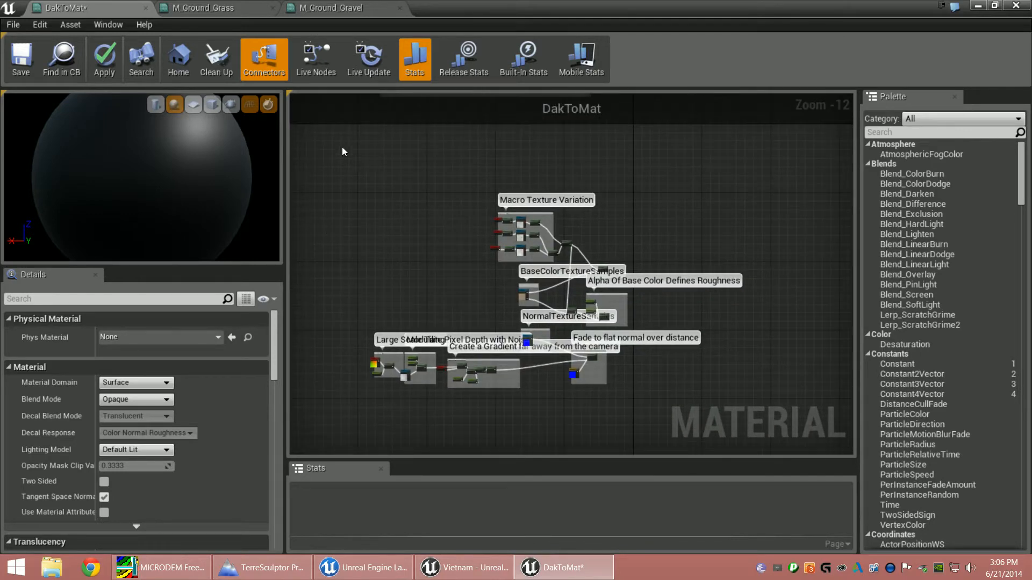
pyautogui.moveTo(478, 430); pyautogui.dragTo(817, 348)
pyautogui.moveTo(787, 358); pyautogui.dragTo(780, 353)
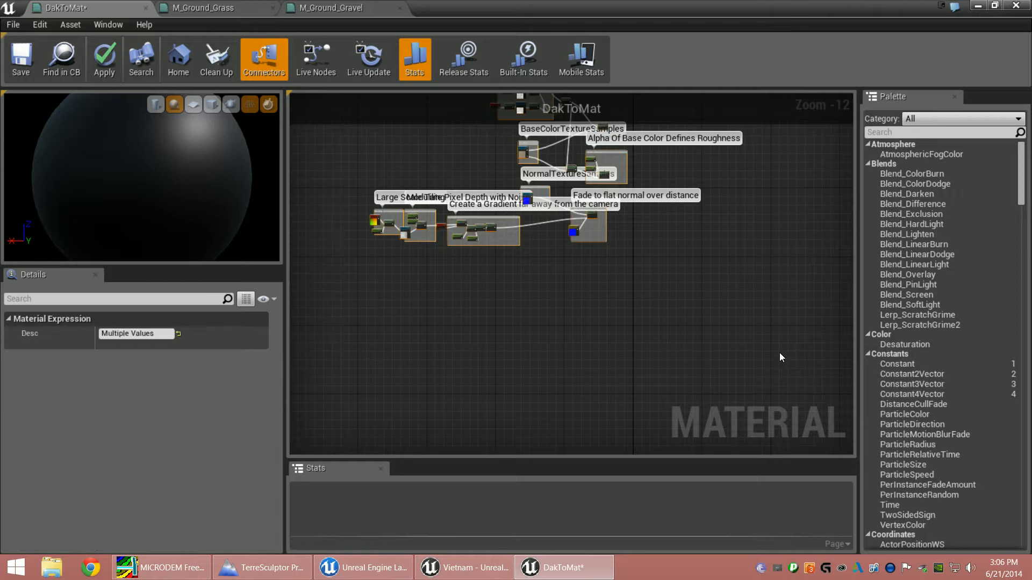
pyautogui.moveTo(717, 263); pyautogui.dragTo(725, 354, button='right')
pyautogui.moveTo(369, 139); pyautogui.dragTo(780, 374)
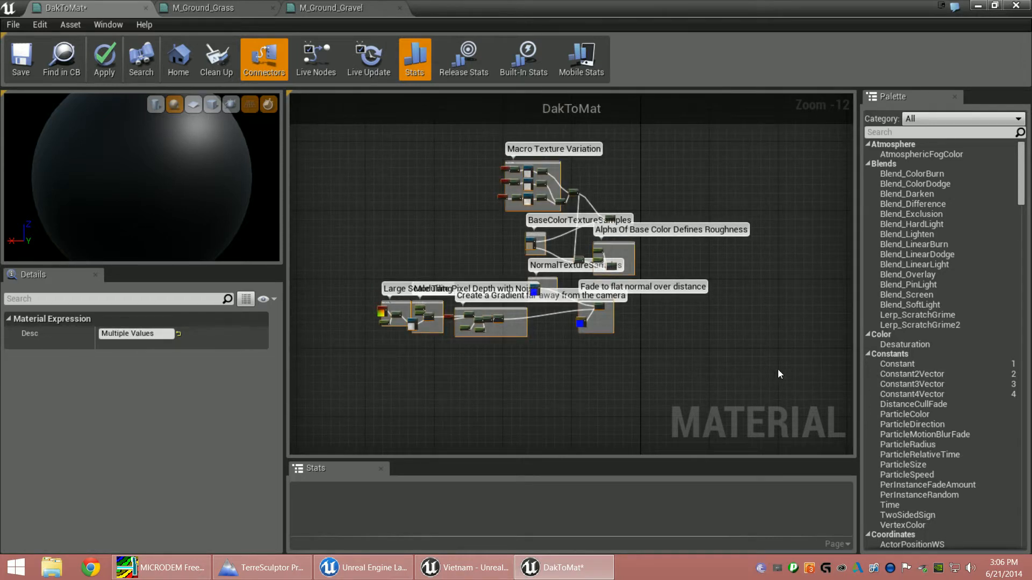
pyautogui.press('c')
# Rename the comment box around the gravel network to Rock.
pyautogui.scroll(5, 502, 280)
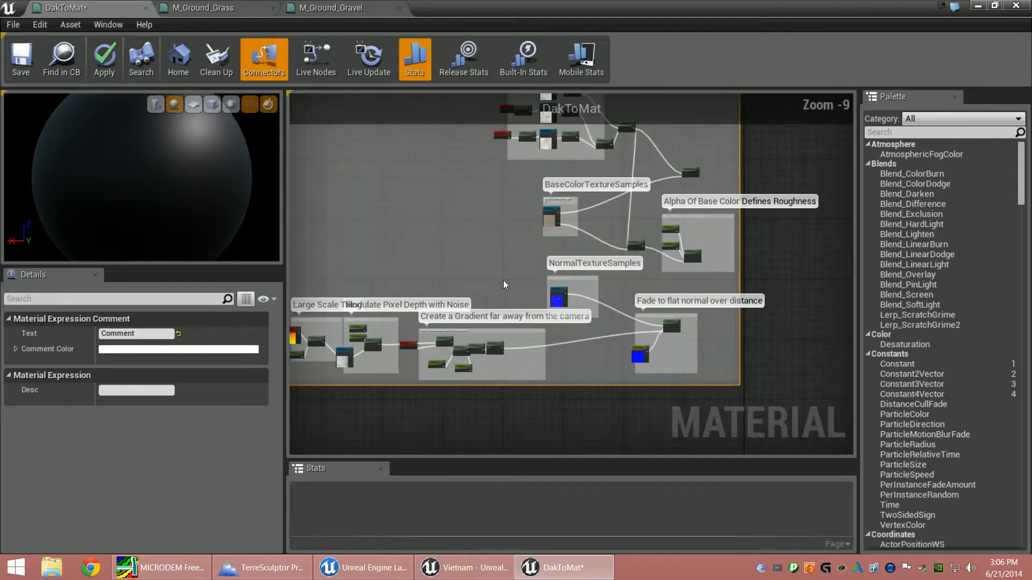
pyautogui.moveTo(433, 207); pyautogui.dragTo(591, 359, button='right')
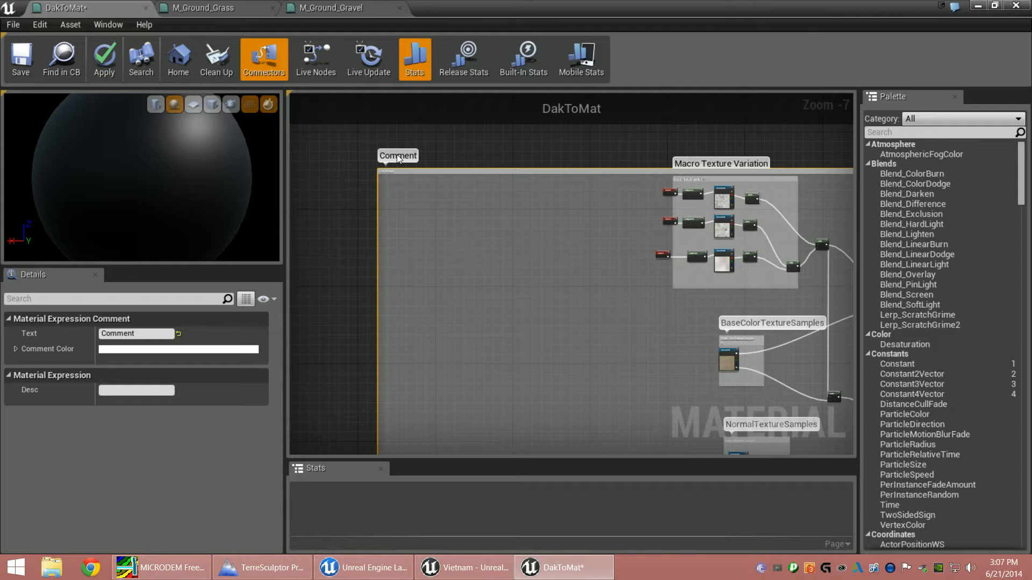
pyautogui.click(394, 172)
pyautogui.scroll(6, 394, 169)
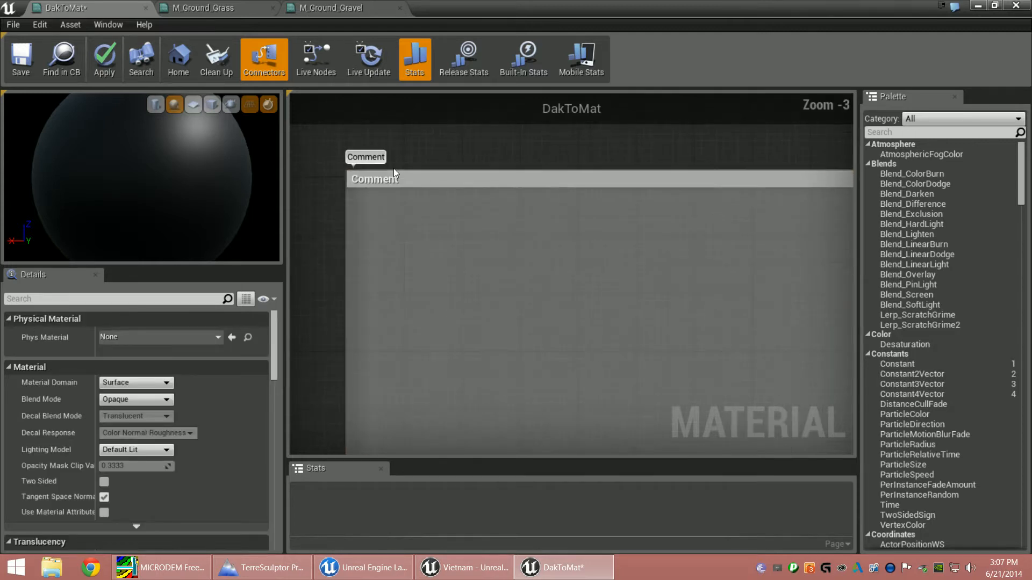
pyautogui.click(373, 183)
pyautogui.moveTo(404, 181); pyautogui.dragTo(381, 187)
pyautogui.doubleClick(381, 187)
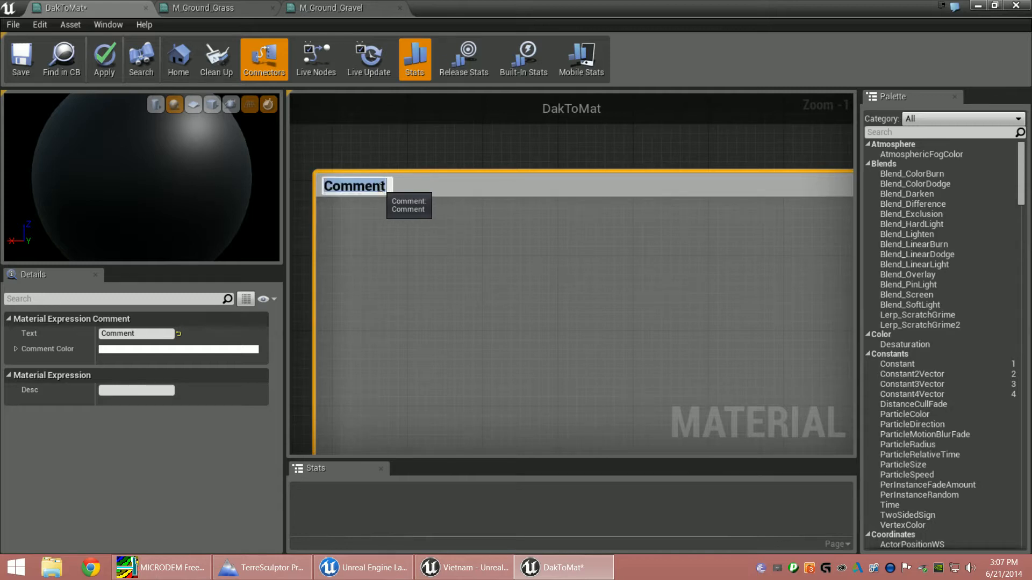
pyautogui.write('Rock')
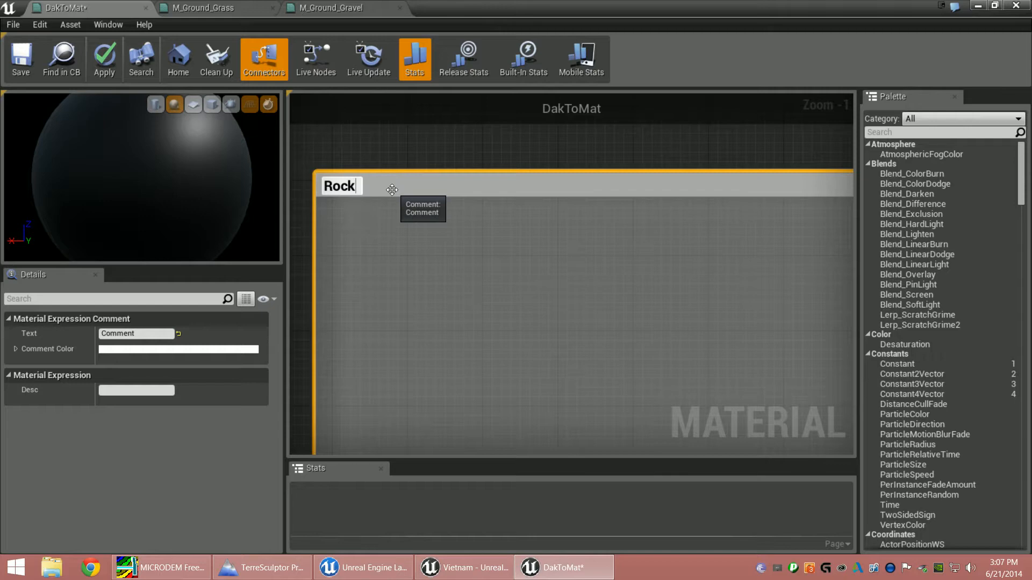
# Commit the Rock comment name and enlarge the node graph by narrowing the preview and details area and shortening the Stats area.
pyautogui.press('Return')
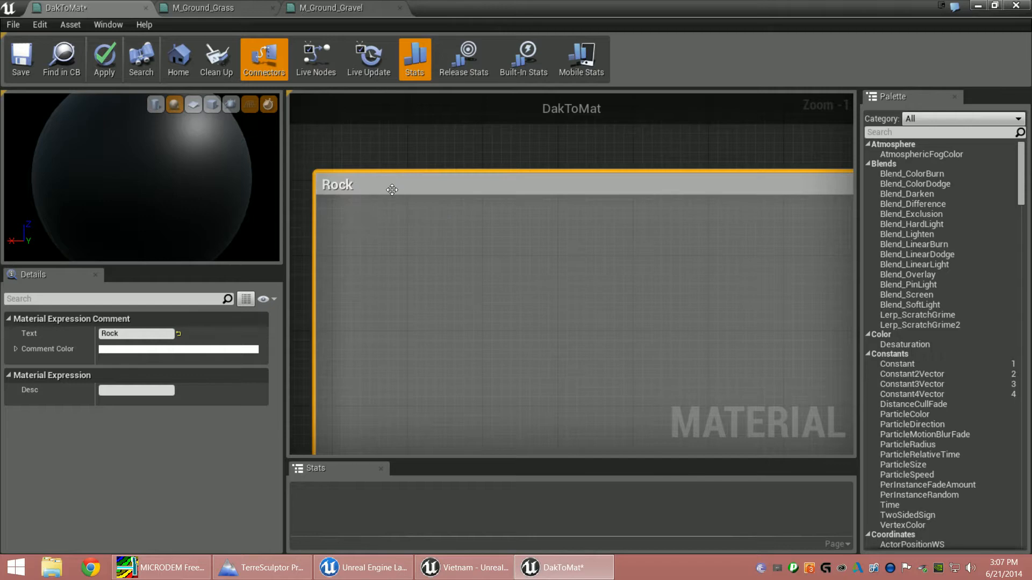
pyautogui.scroll(-10, 392, 189)
pyautogui.scroll(-1, 460, 254)
pyautogui.moveTo(507, 295); pyautogui.dragTo(480, 310, button='right')
pyautogui.moveTo(509, 175); pyautogui.dragTo(520, 414, button='right')
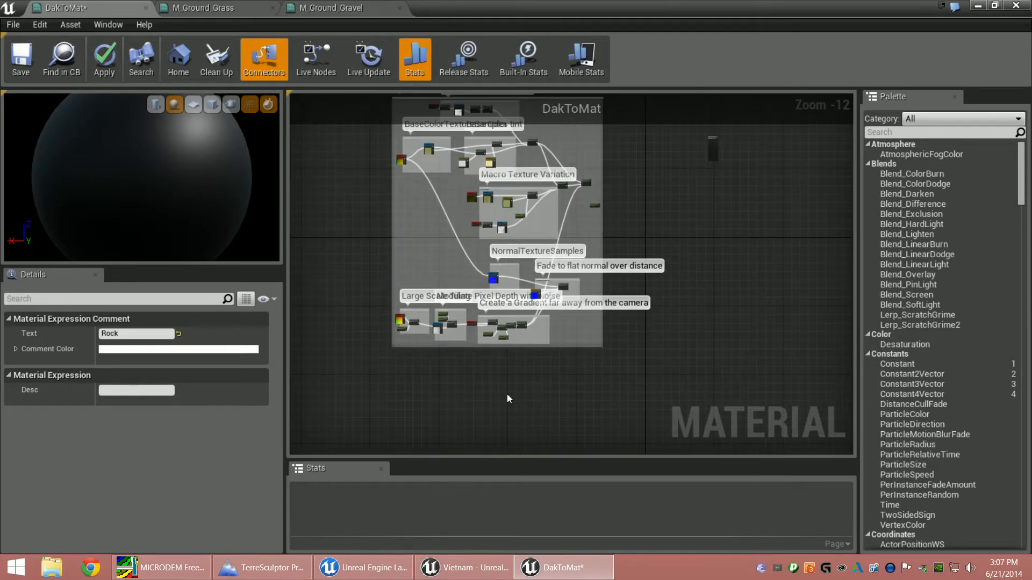
pyautogui.moveTo(653, 254); pyautogui.dragTo(662, 308, button='right')
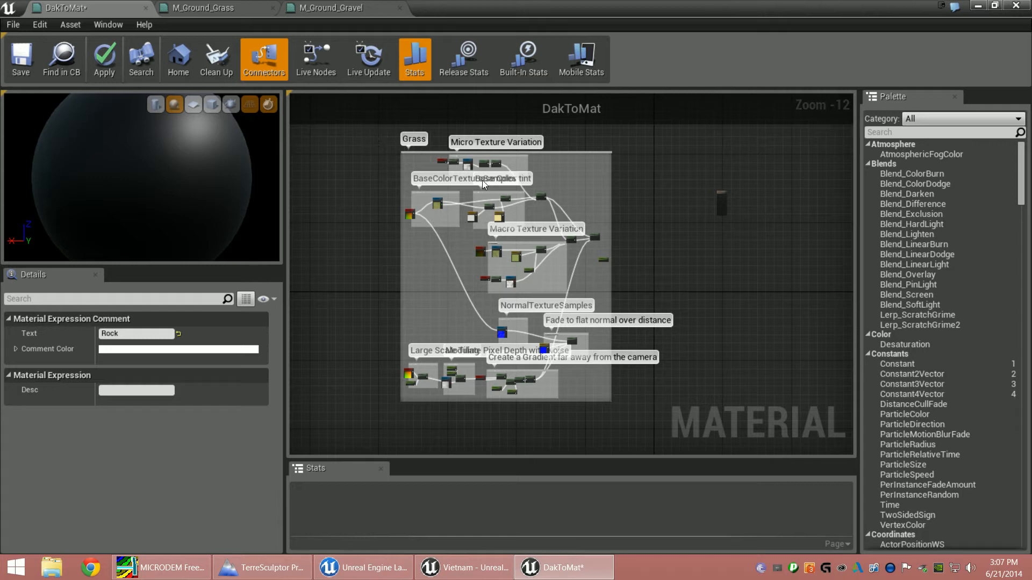
pyautogui.moveTo(658, 214); pyautogui.dragTo(665, 225, button='right')
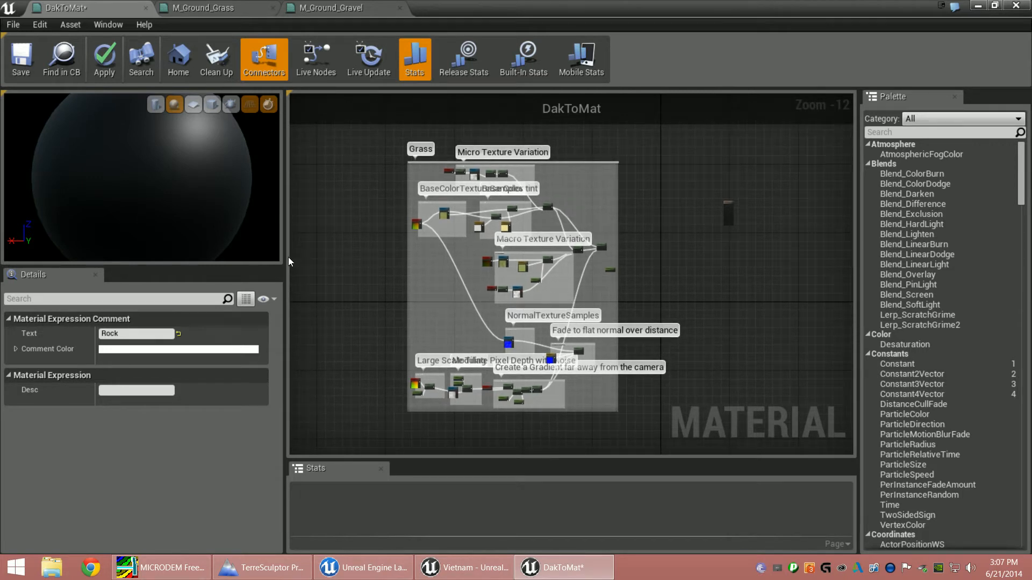
pyautogui.moveTo(288, 256); pyautogui.dragTo(123, 256)
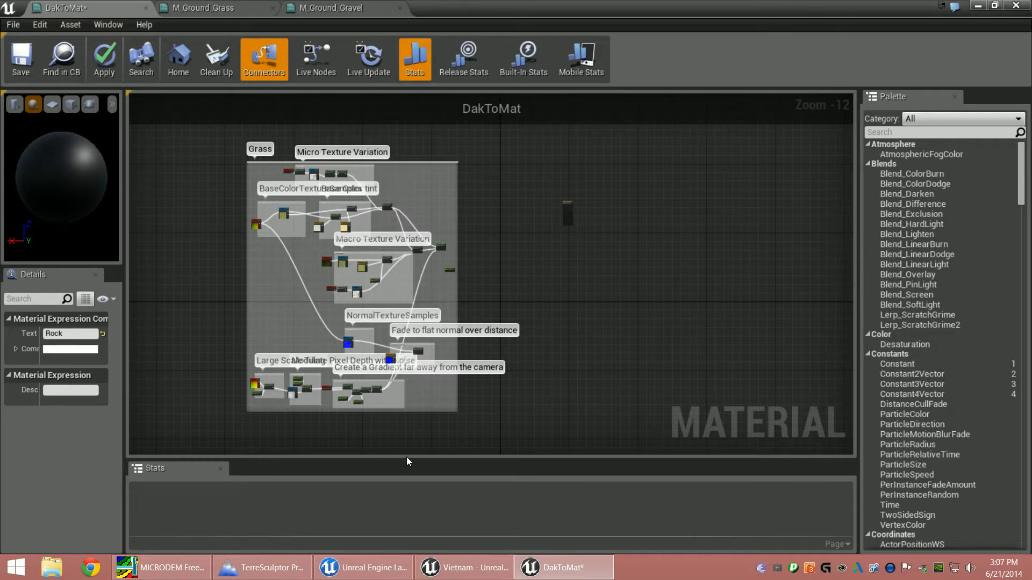
pyautogui.moveTo(406, 458); pyautogui.dragTo(406, 471)
# Copy the whole Grass comment box with all its nodes and paste the duplicate below the Rock box.
pyautogui.moveTo(507, 252); pyautogui.dragTo(558, 273, button='right')
pyautogui.moveTo(251, 146); pyautogui.dragTo(584, 445)
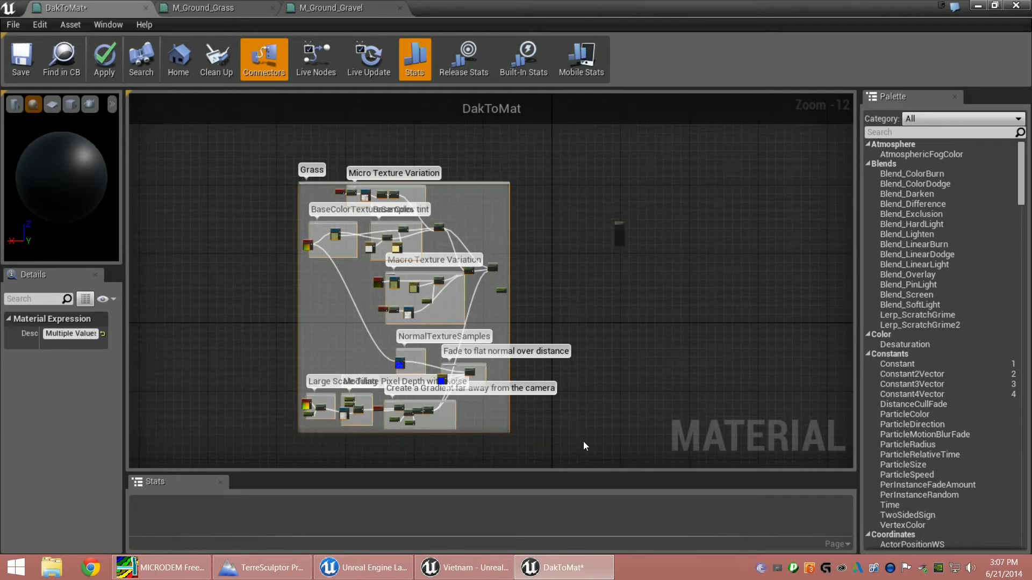
pyautogui.moveTo(711, 358); pyautogui.dragTo(779, 188, button='right')
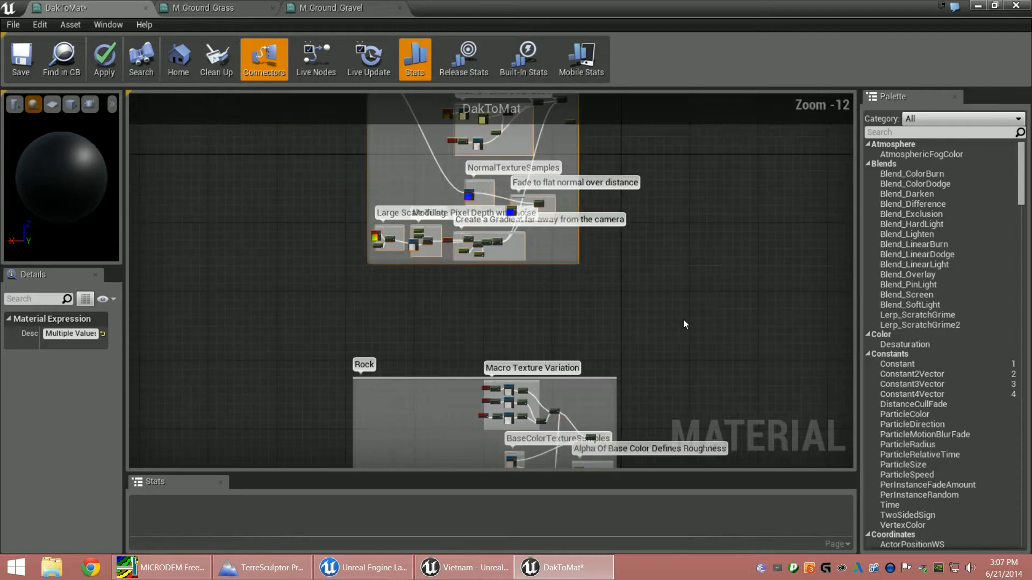
pyautogui.moveTo(678, 353); pyautogui.dragTo(668, 108, button='right')
pyautogui.moveTo(539, 259); pyautogui.dragTo(525, 268, button='right')
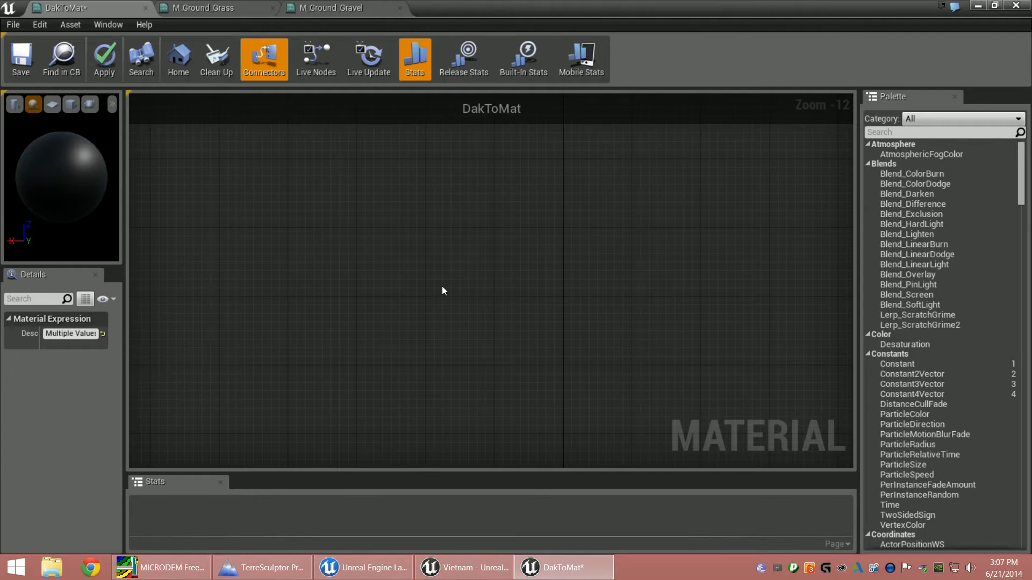
pyautogui.hotkey('ctrl', 'v')
# Rename the comment box around the duplicated grass network below Rock to Dirt.
pyautogui.scroll(7, 353, 181)
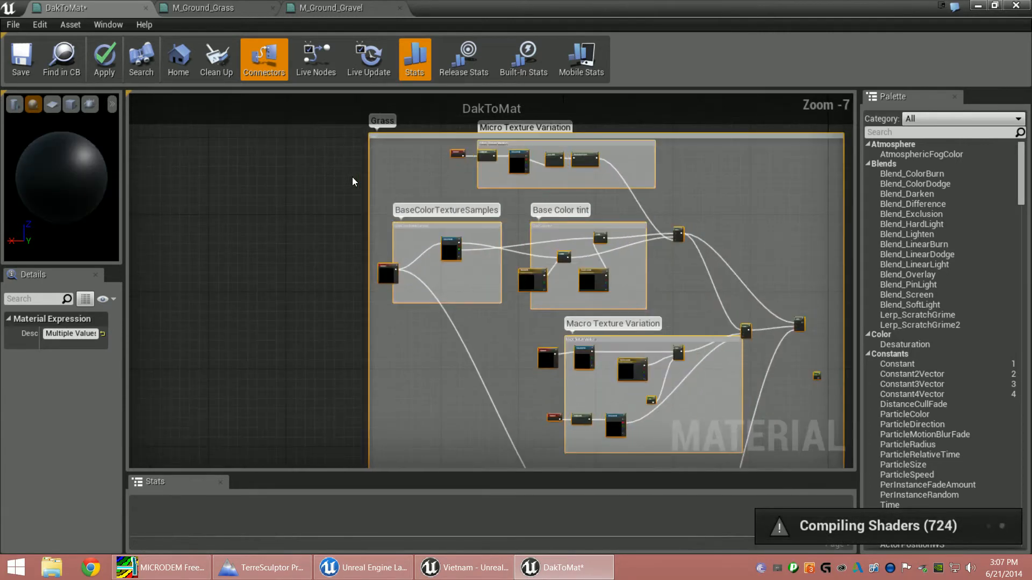
pyautogui.moveTo(483, 160); pyautogui.dragTo(450, 293, button='right')
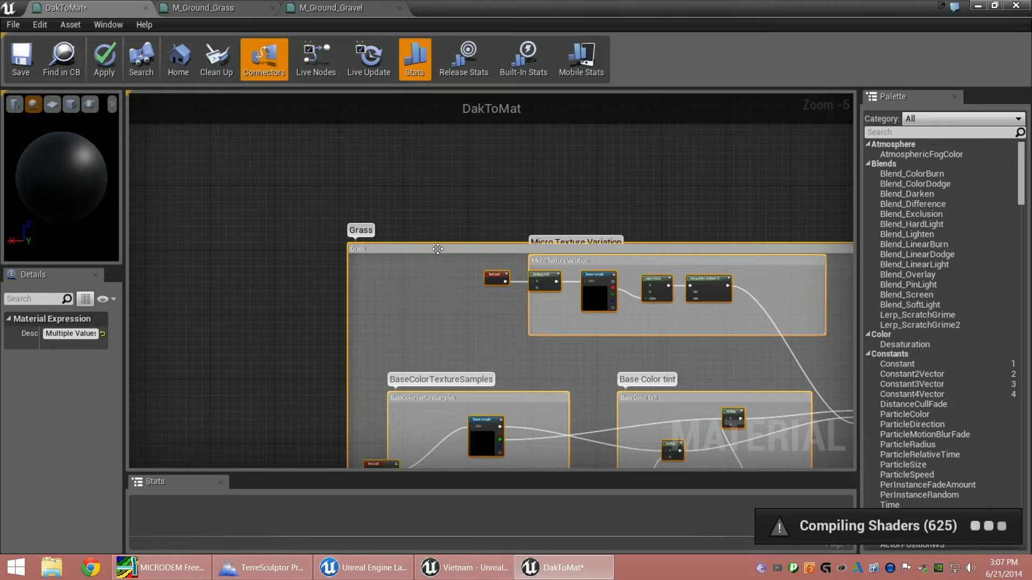
pyautogui.scroll(3, 359, 252)
pyautogui.doubleClick(365, 250)
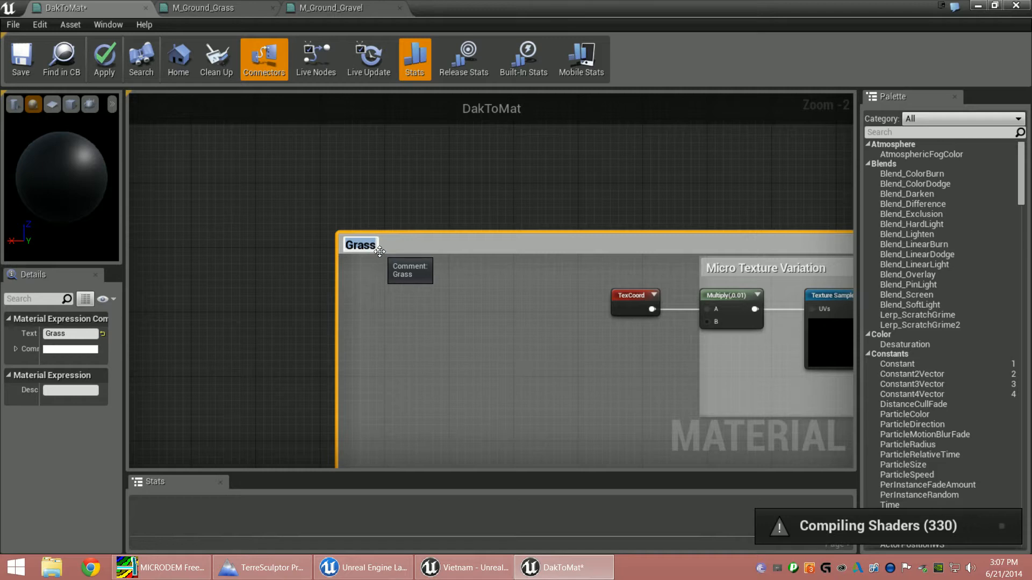
pyautogui.write('Dirt')
pyautogui.press('Return')
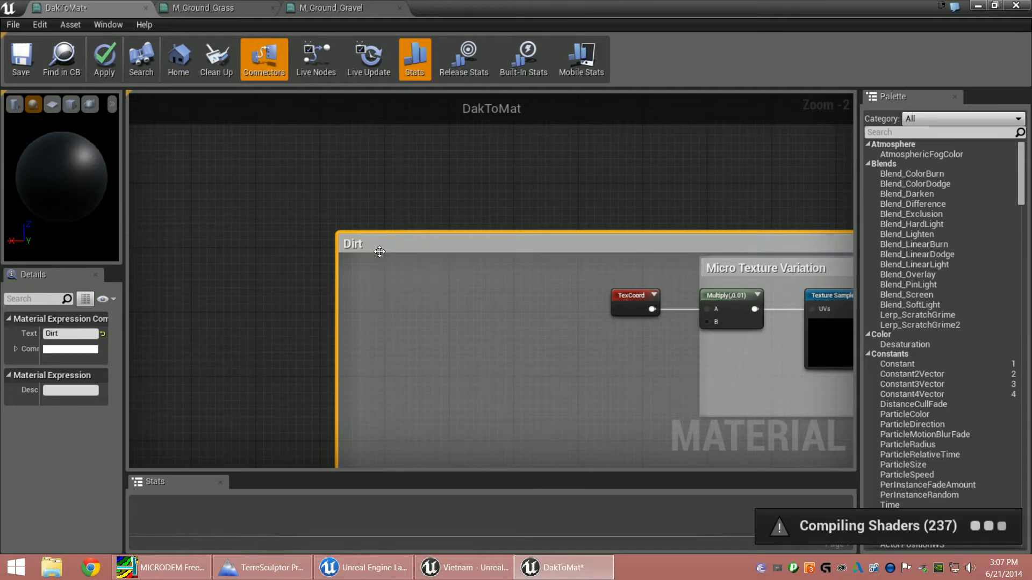
# Add a LandscapeLayerWeight node in the empty space between the Grass box and the material output node.
pyautogui.scroll(-10, 380, 251)
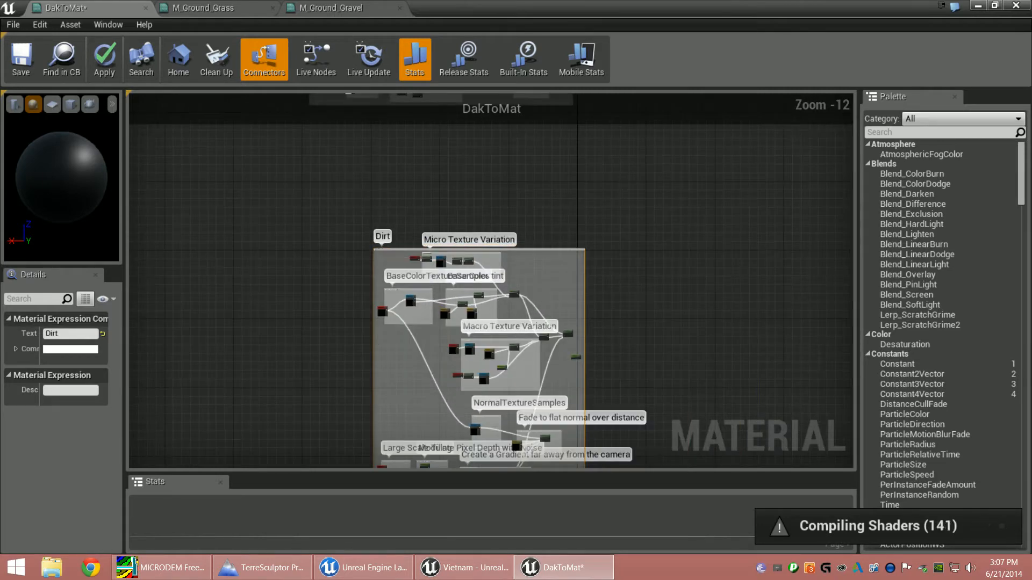
pyautogui.moveTo(660, 153); pyautogui.dragTo(616, 178, button='right')
pyautogui.moveTo(699, 391); pyautogui.dragTo(654, 123, button='right')
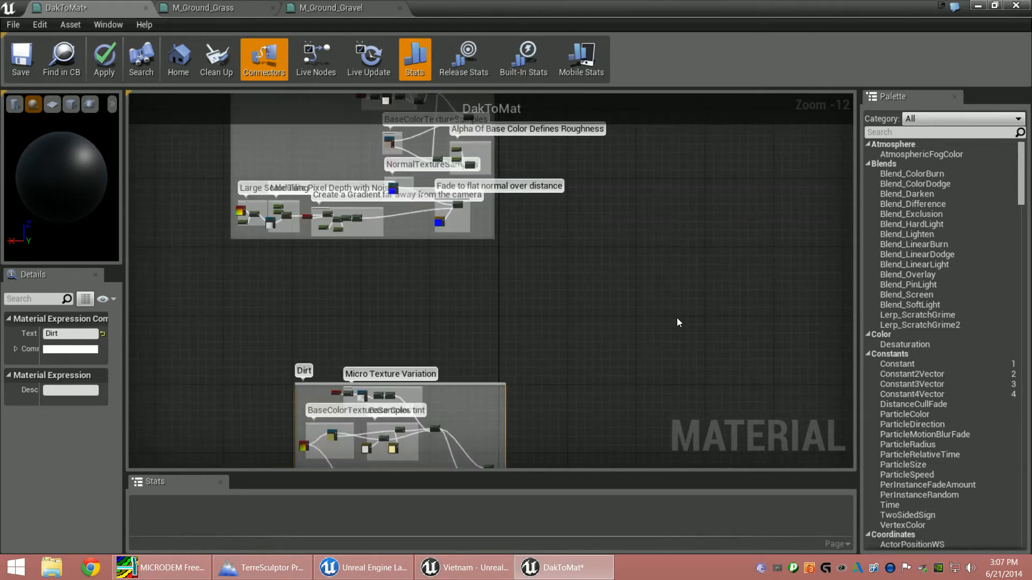
pyautogui.moveTo(676, 318); pyautogui.dragTo(505, 205, button='right')
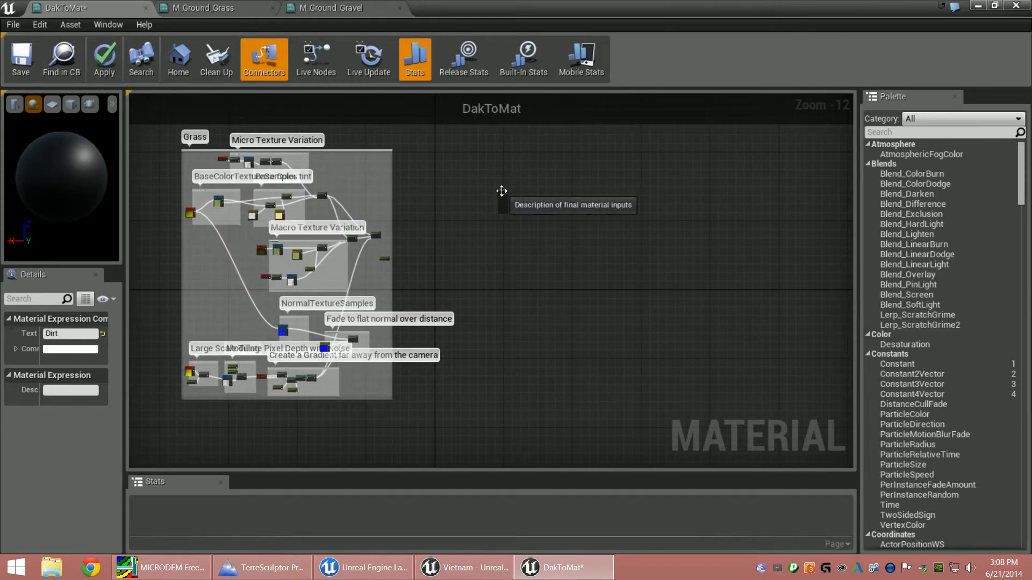
pyautogui.click(508, 195)
pyautogui.scroll(3, 497, 309)
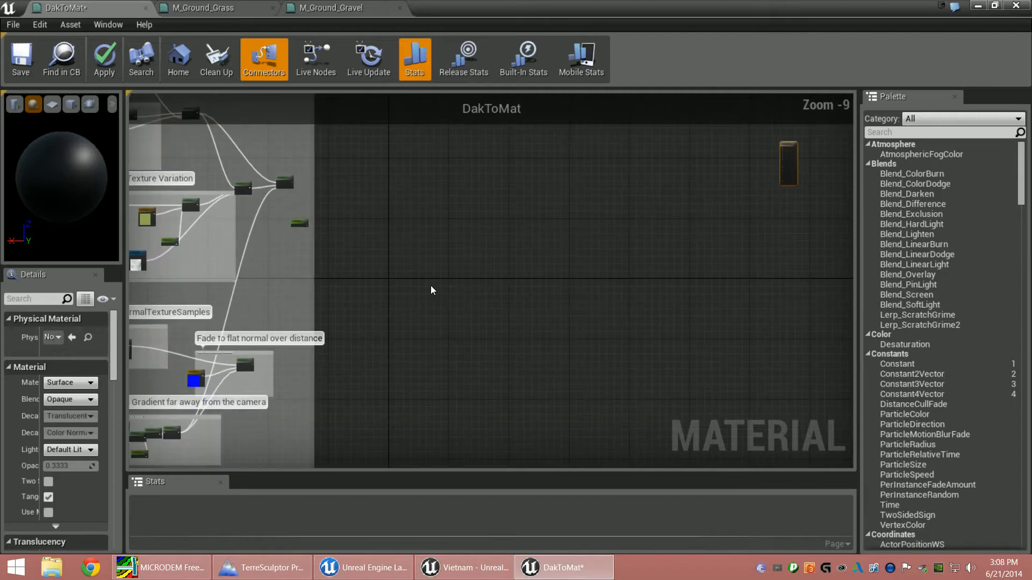
pyautogui.moveTo(430, 288); pyautogui.dragTo(527, 288, button='right')
pyautogui.rightClick(564, 263)
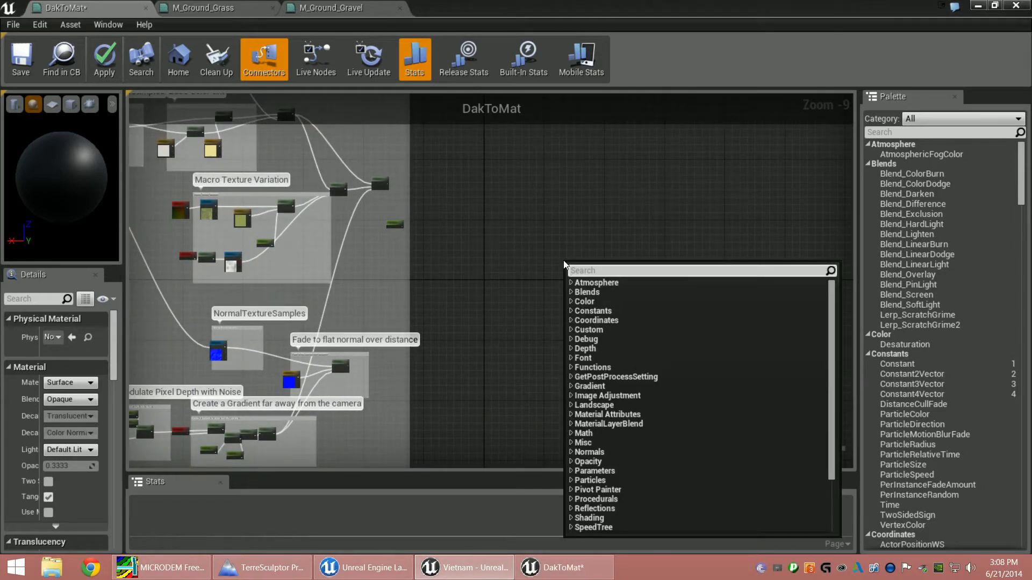
pyautogui.click(594, 407)
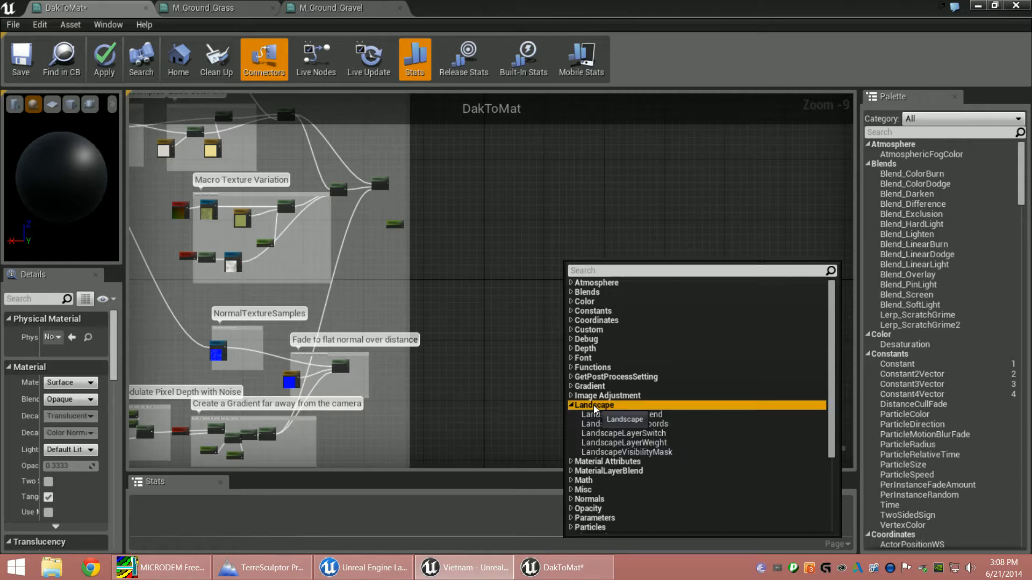
pyautogui.click(632, 444)
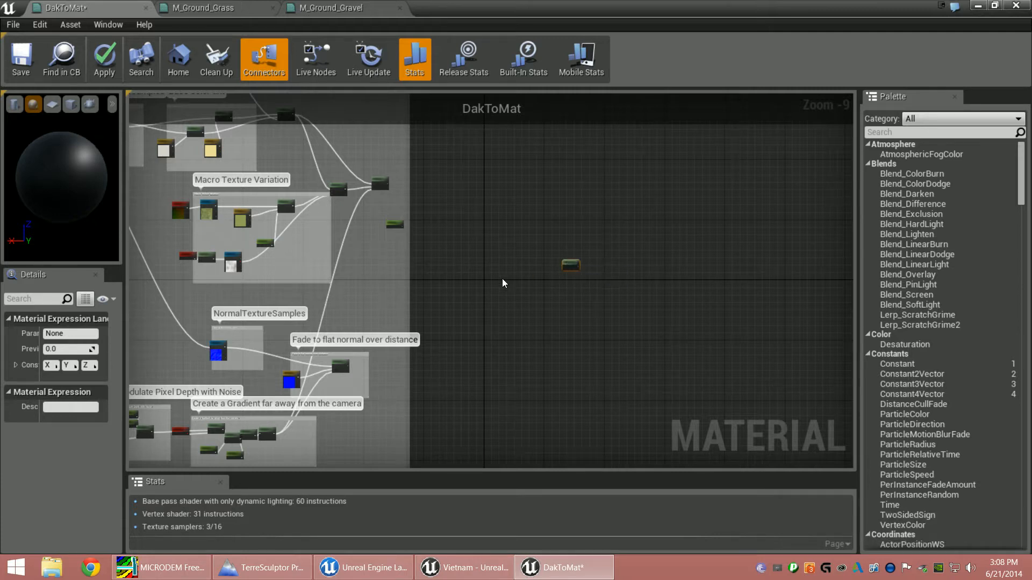
# Set the parameter name of the new LandscapeLayerWeight node beside the Grass box to Grass.
pyautogui.moveTo(504, 284); pyautogui.dragTo(626, 395, button='right')
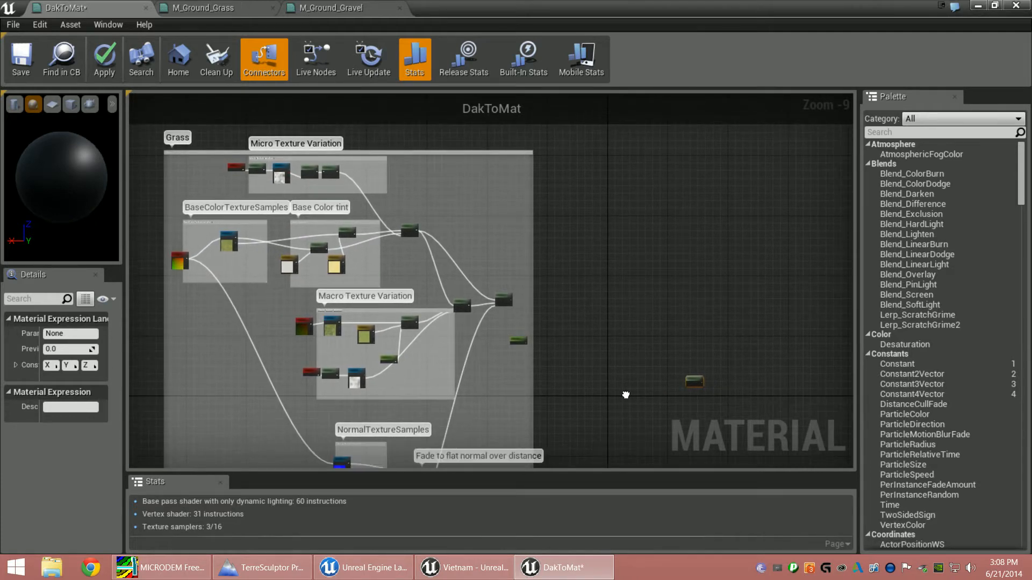
pyautogui.click(695, 377)
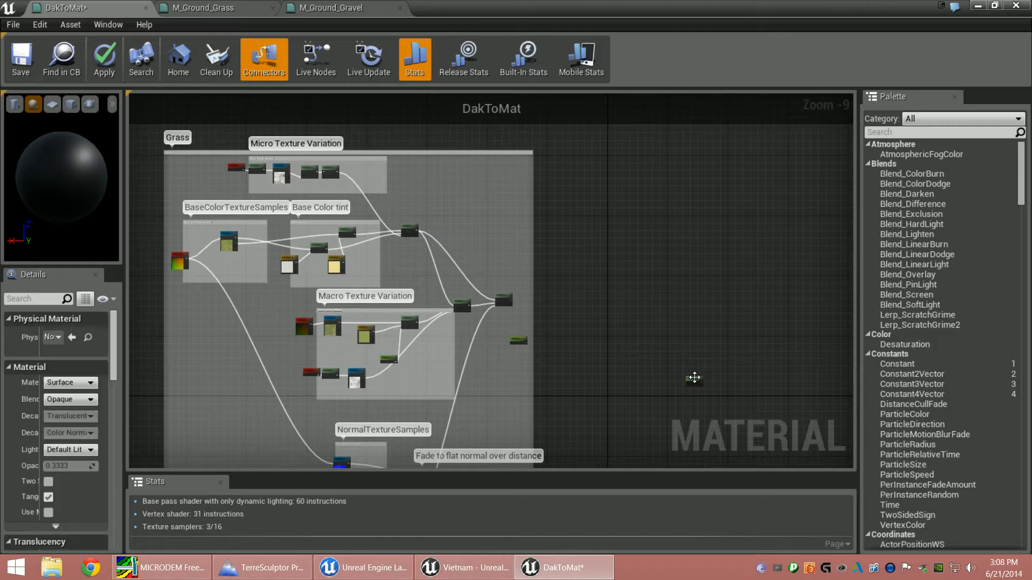
pyautogui.click(692, 380)
pyautogui.click(71, 333)
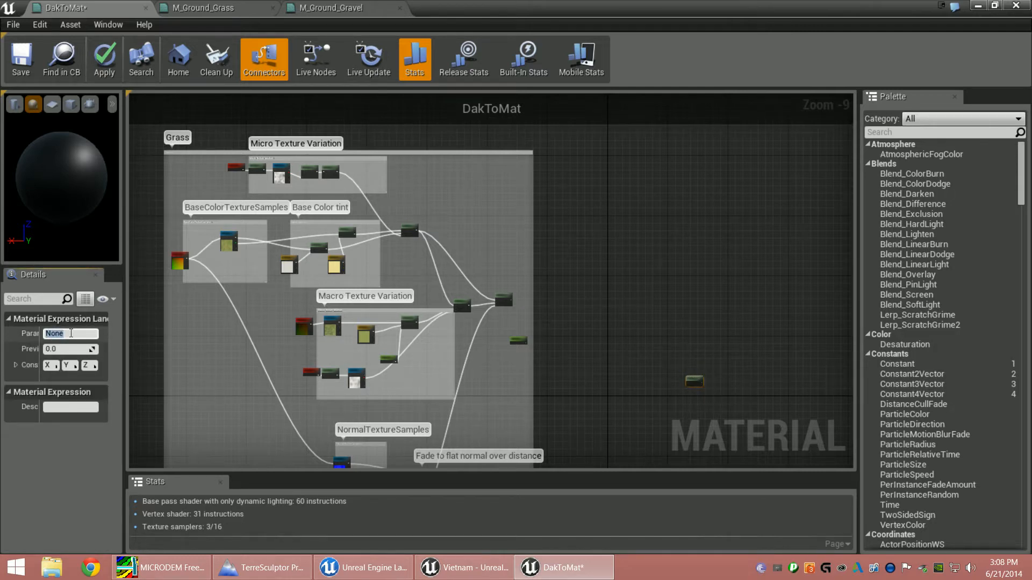
pyautogui.write('Grass')
pyautogui.click(672, 368)
# Copy the Grass LandscapeLayerWeight node and paste it into the empty space beside the Rock box.
pyautogui.scroll(-3, 691, 378)
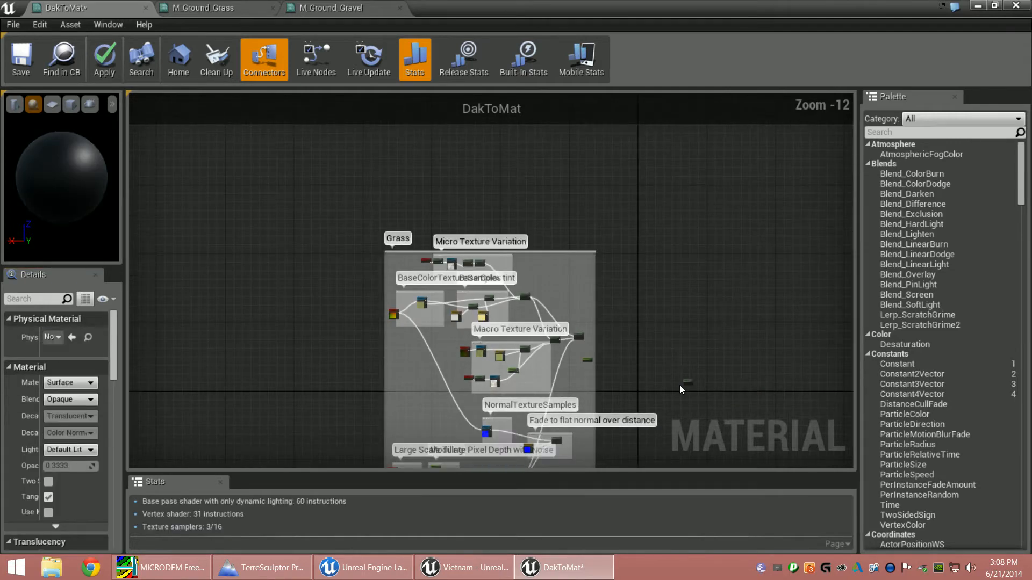
pyautogui.scroll(5, 693, 377)
pyautogui.click(703, 382)
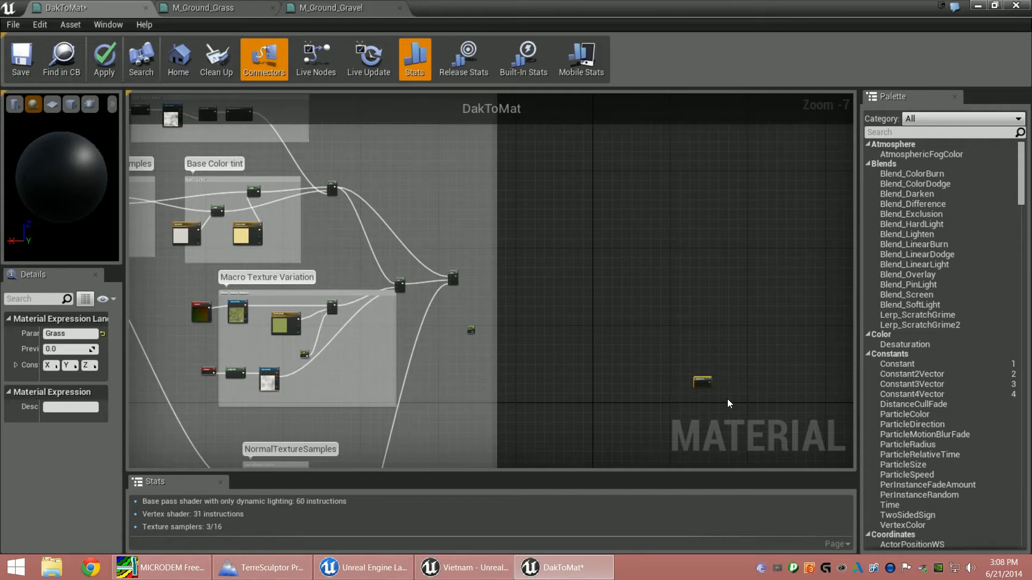
pyautogui.moveTo(697, 382); pyautogui.dragTo(595, 105, button='right')
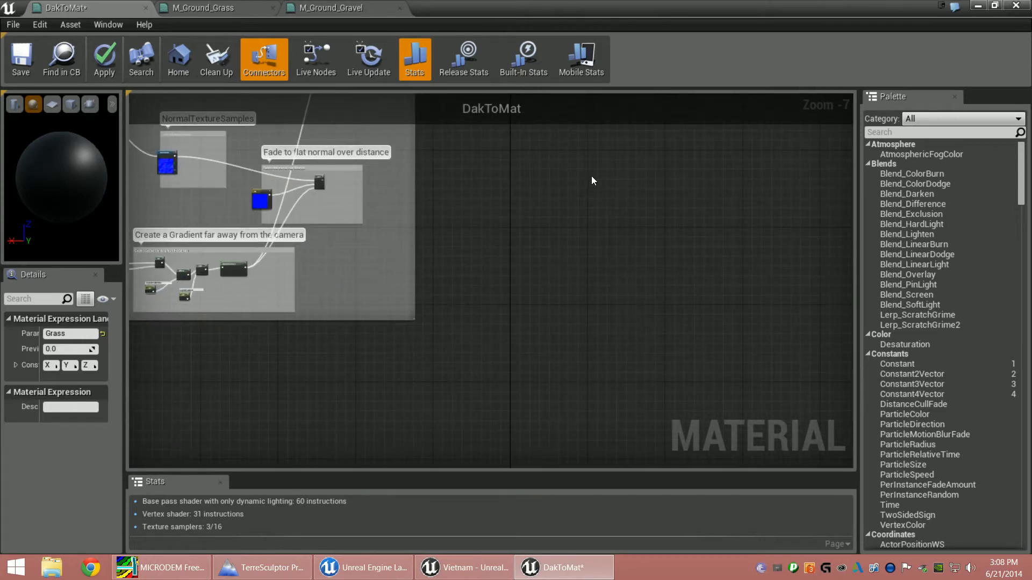
pyautogui.moveTo(563, 362); pyautogui.dragTo(578, 133, button='right')
pyautogui.moveTo(577, 423); pyautogui.dragTo(532, 228, button='right')
pyautogui.rightClick(561, 229)
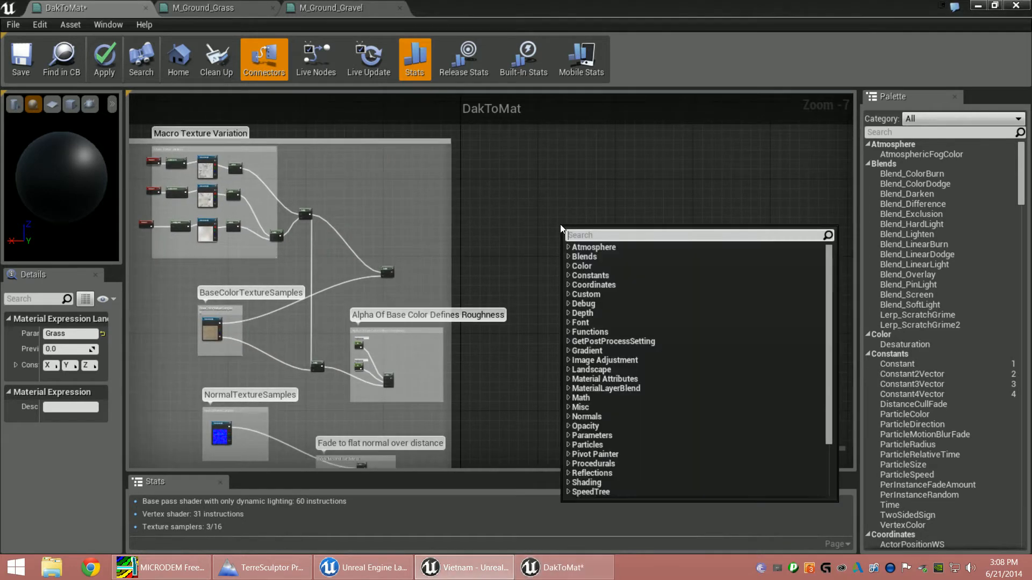
pyautogui.hotkey('ctrl', 'v')
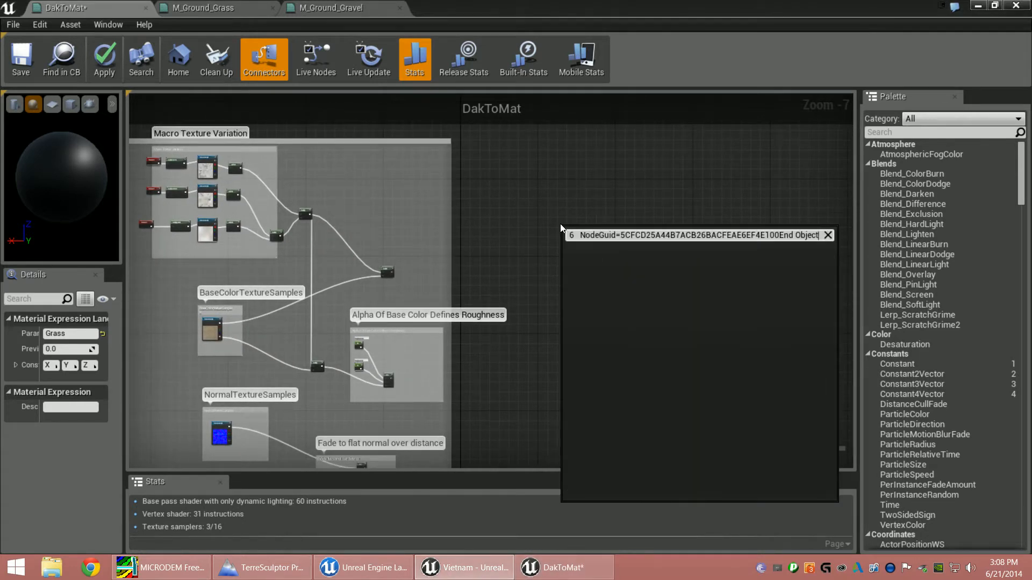
pyautogui.click(561, 213)
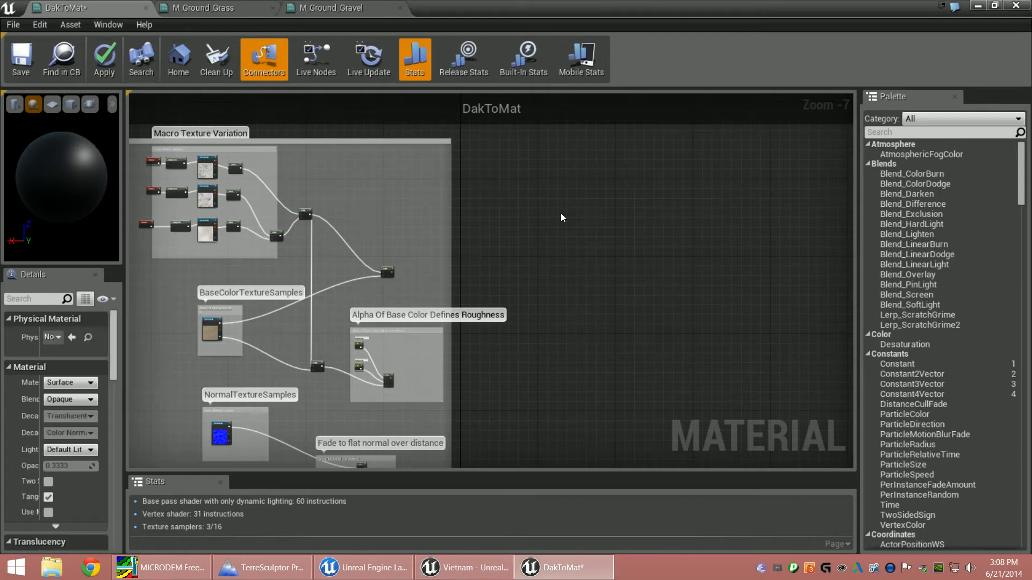
pyautogui.hotkey('ctrl', 'v')
pyautogui.scroll(1, 561, 217)
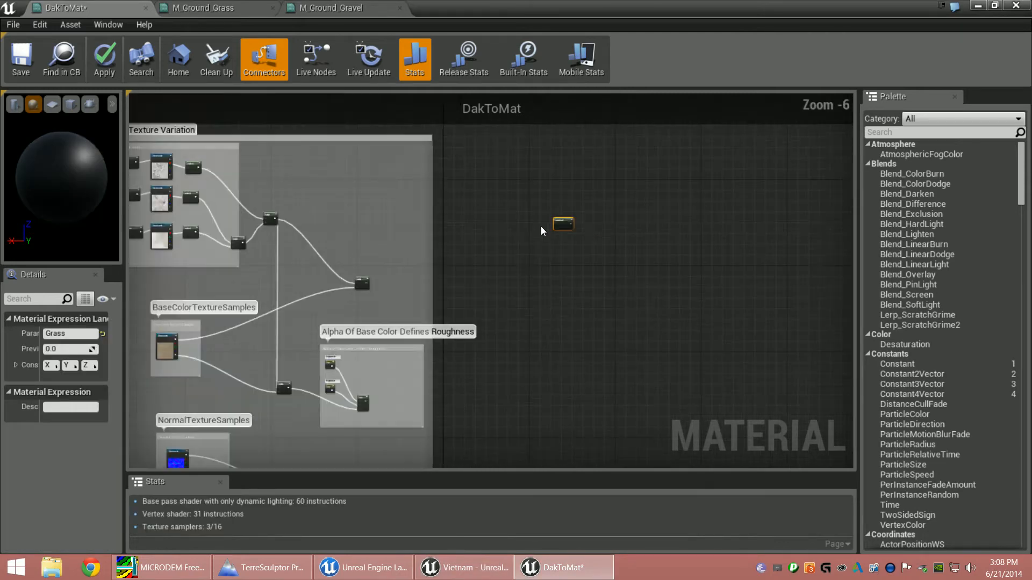
# Set the parameter name of the layer weight node beside the Rock box to Rock.
pyautogui.doubleClick(64, 333)
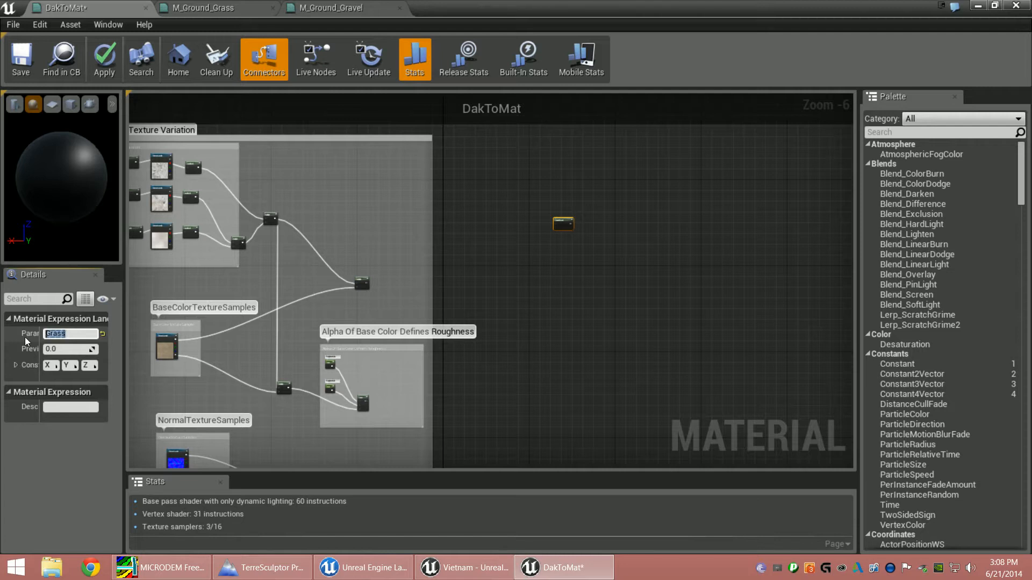
pyautogui.write('R')
pyautogui.press('Return')
# Paste another copy of the Grass LandscapeLayerWeight node into the empty space beside the Dirt box.
pyautogui.moveTo(545, 328); pyautogui.dragTo(538, 114, button='right')
pyautogui.moveTo(583, 365); pyautogui.dragTo(532, 210, button='right')
pyautogui.scroll(-3, 530, 210)
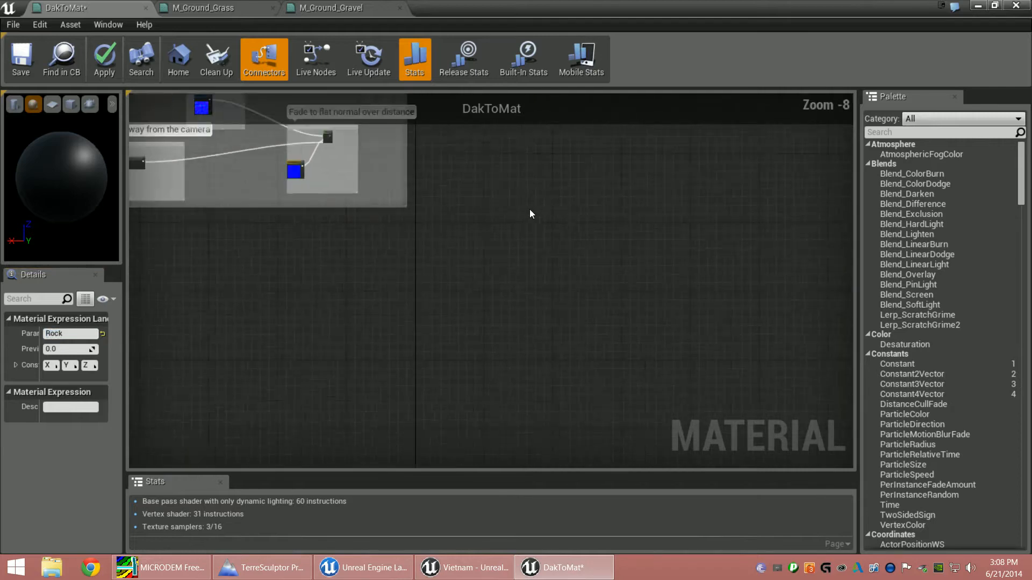
pyautogui.moveTo(542, 451); pyautogui.dragTo(488, 250, button='right')
pyautogui.click(485, 249)
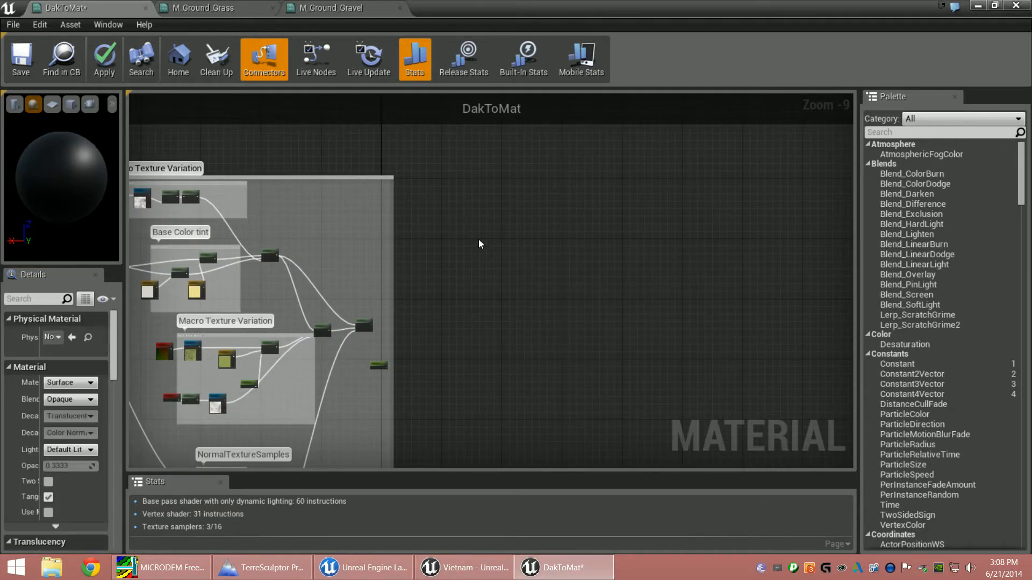
pyautogui.hotkey('ctrl', 'v')
pyautogui.press('Delete')
pyautogui.click(487, 243)
pyautogui.moveTo(486, 242); pyautogui.dragTo(665, 196, button='right')
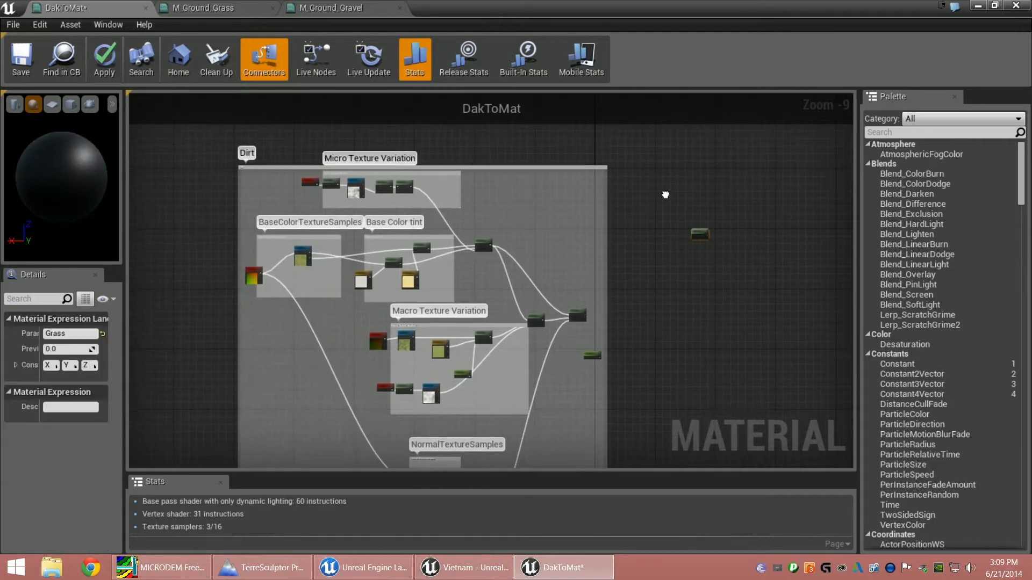
# Set the parameter name of the layer weight node beside the Dirt box to Dirt.
pyautogui.click(71, 333)
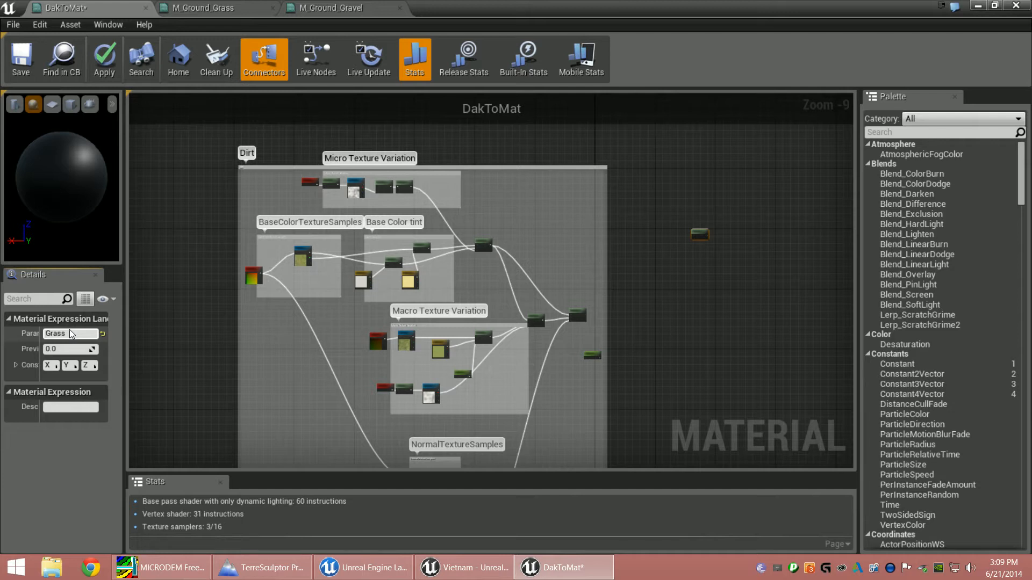
pyautogui.moveTo(64, 334); pyautogui.dragTo(29, 338)
pyautogui.write('Dirt')
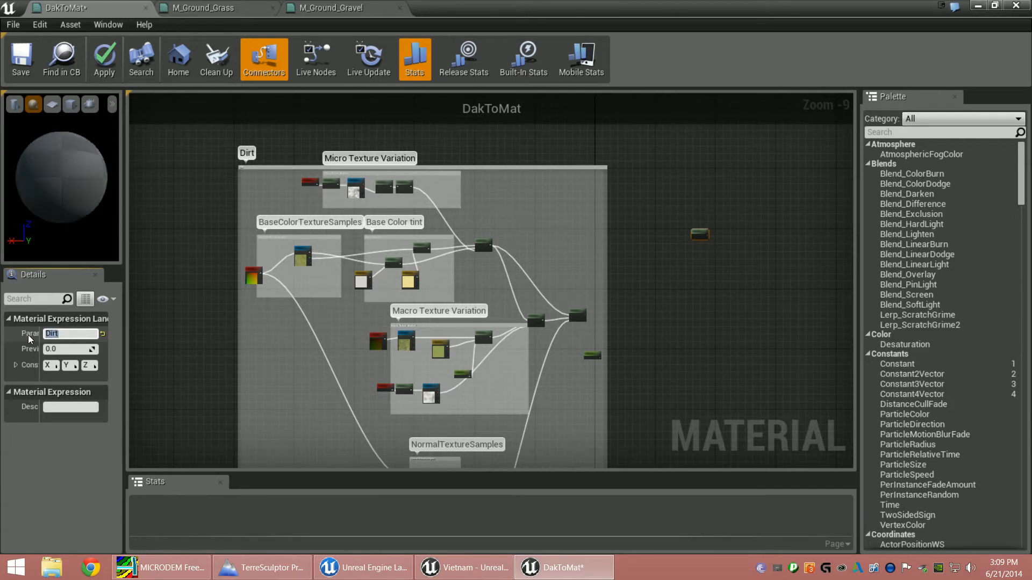
# Confirm Dirt as the parameter name and move that layer weight node nearly level with the Dirt box's final Lerp.
pyautogui.press('Return')
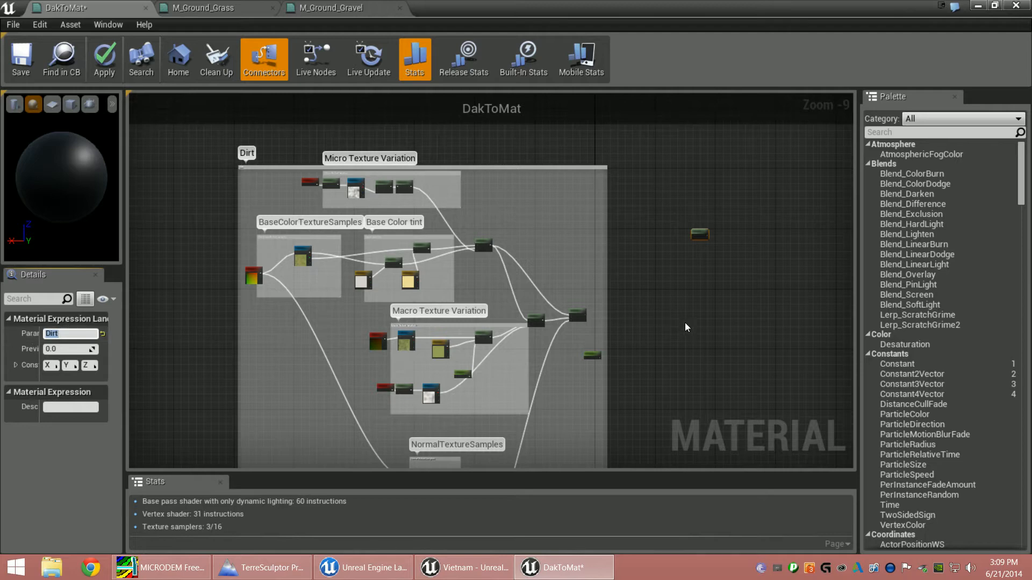
pyautogui.scroll(2, 687, 326)
pyautogui.moveTo(708, 203); pyautogui.dragTo(663, 295)
pyautogui.scroll(3, 602, 331)
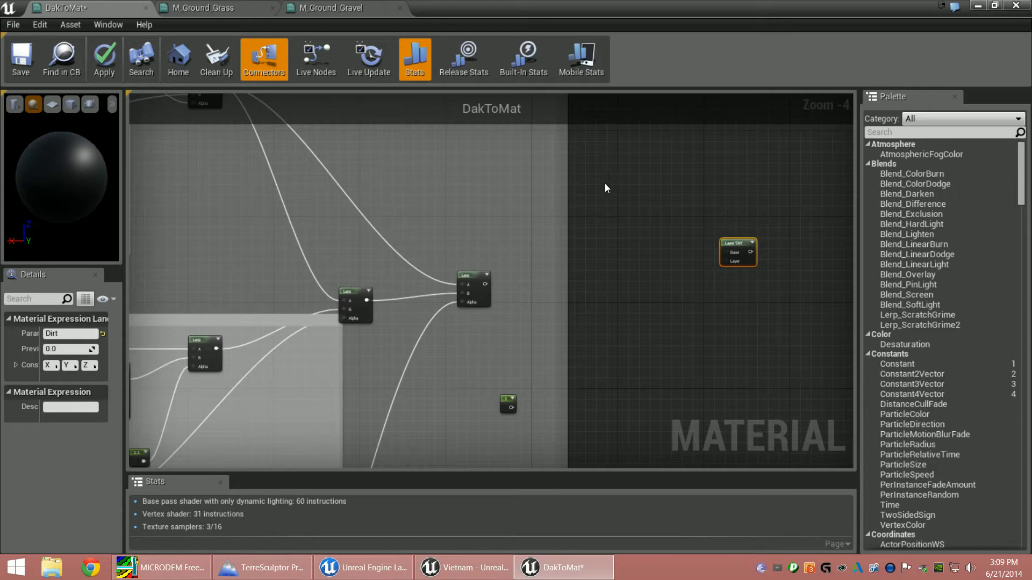
# Open the M_Ground_Grass material and examine which nodes feed its Base Color, Roughness and Normal inputs.
pyautogui.click(236, 8)
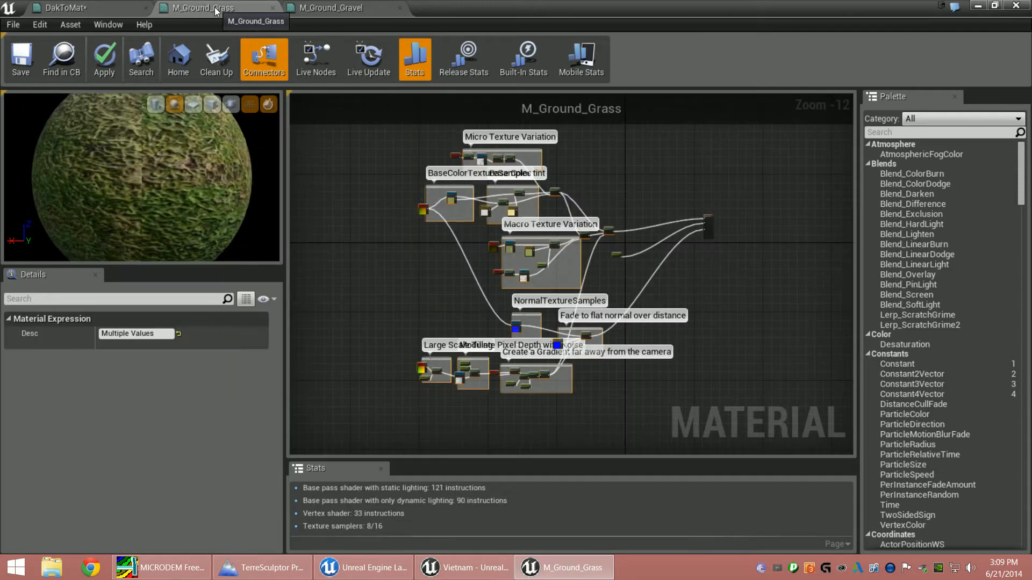
pyautogui.scroll(2, 707, 255)
pyautogui.scroll(4, 695, 230)
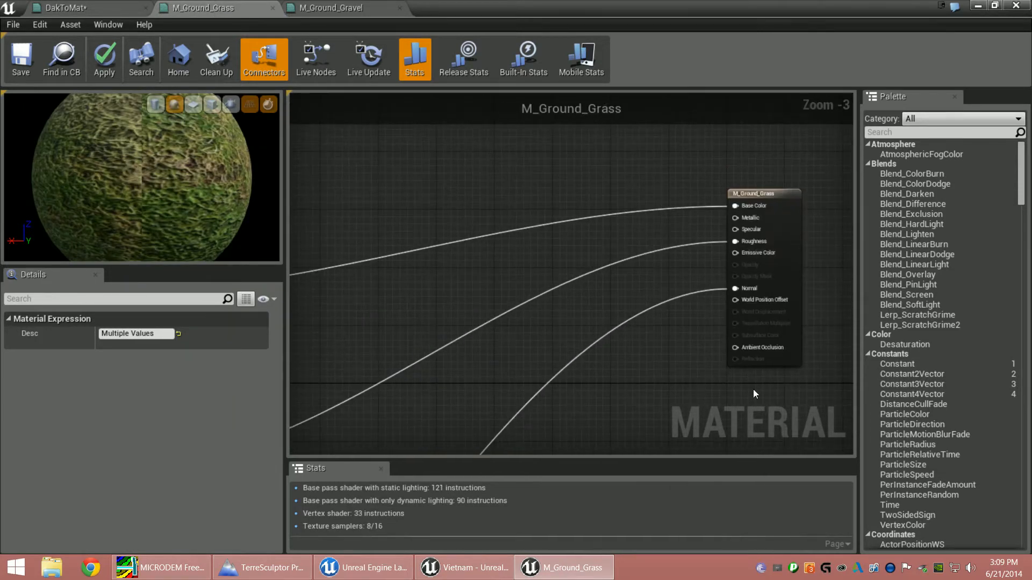
pyautogui.moveTo(763, 196); pyautogui.dragTo(438, 232)
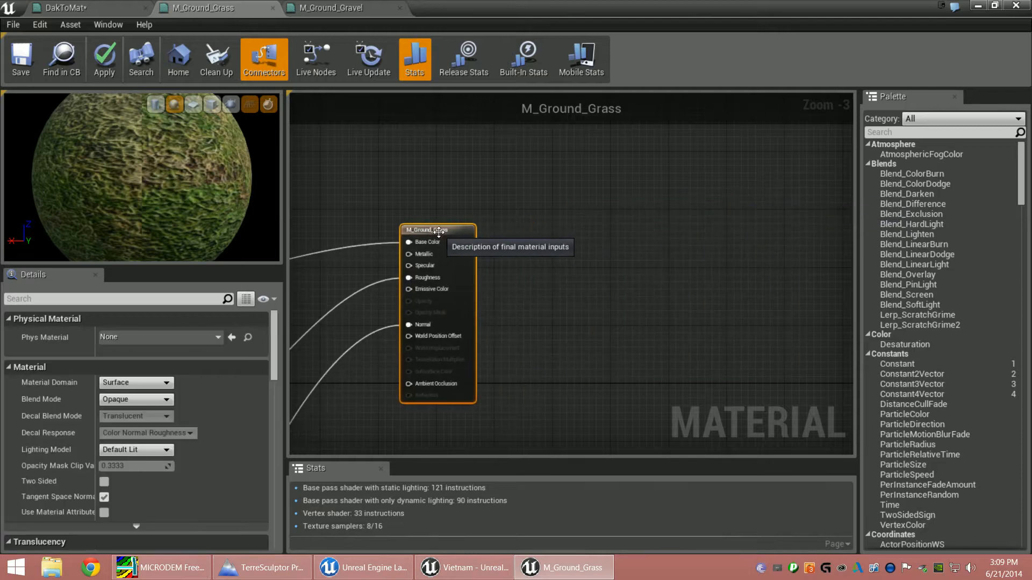
pyautogui.moveTo(700, 286); pyautogui.dragTo(931, 242, button='right')
pyautogui.moveTo(452, 279); pyautogui.dragTo(594, 268, button='right')
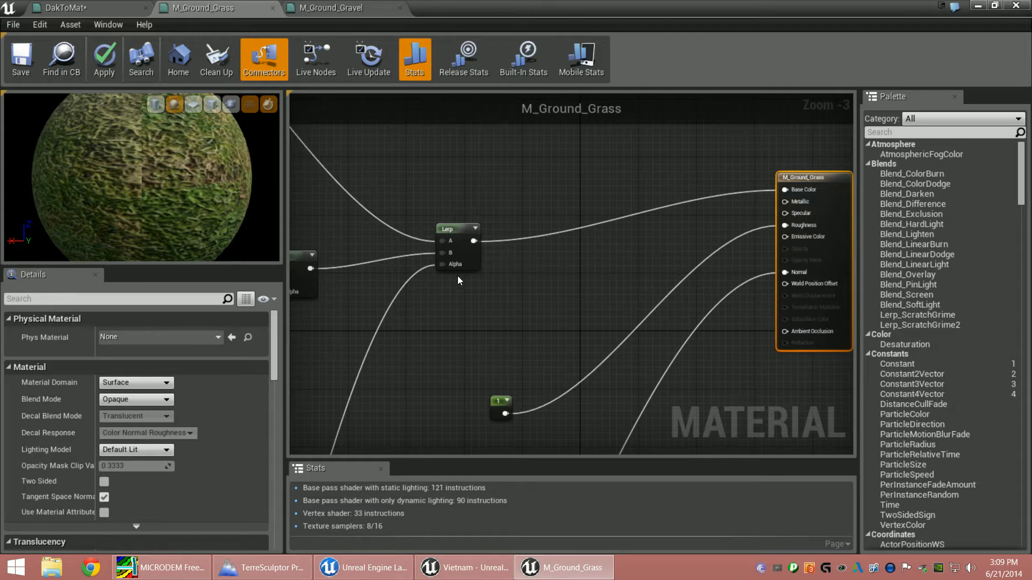
# Back in the DakToMat material, connect the Dirt box's final Lerp output to the Layer input of the Dirt layer weight node.
pyautogui.click(89, 8)
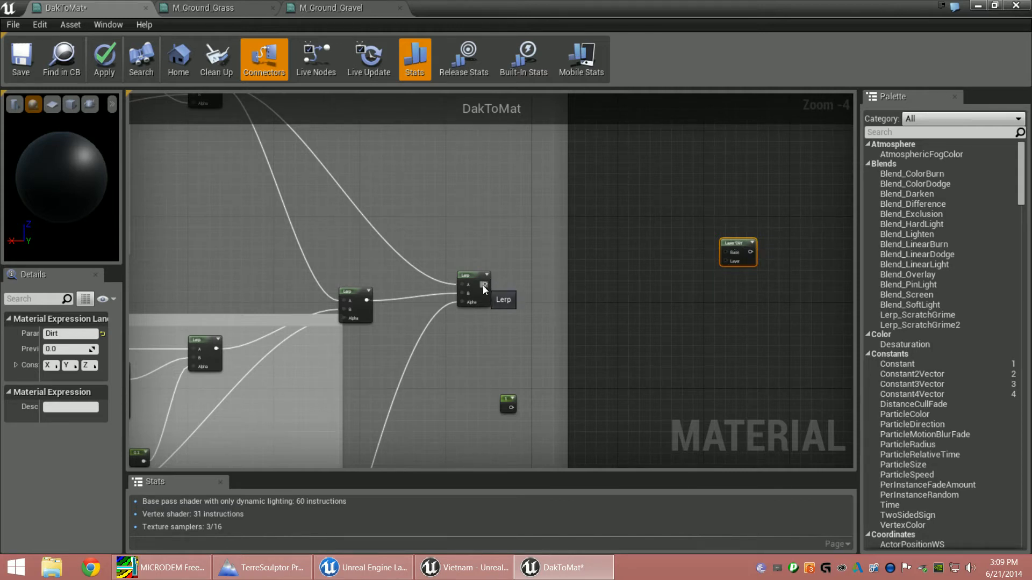
pyautogui.moveTo(484, 286); pyautogui.dragTo(726, 263)
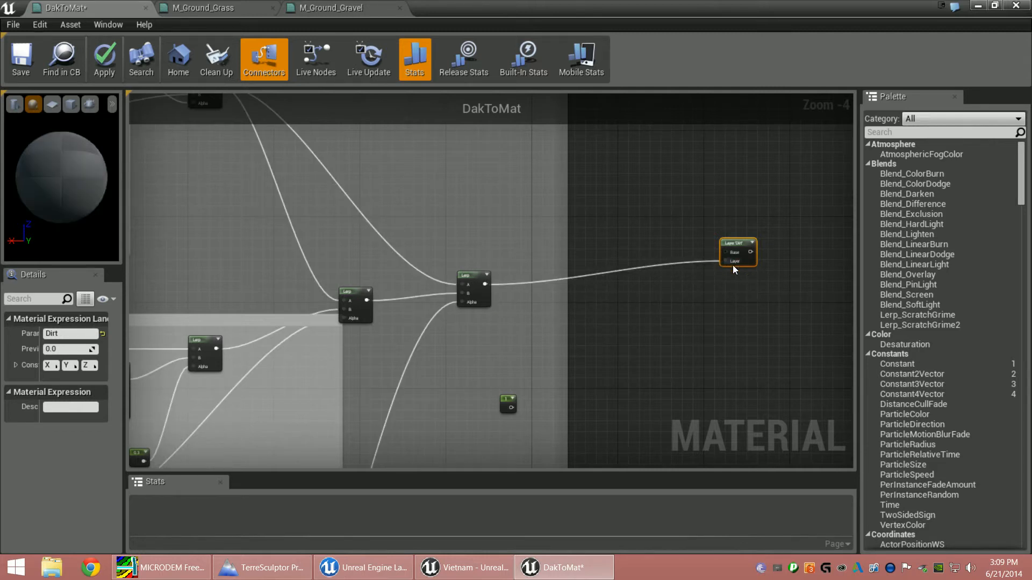
# Move the Rock layer weight node closer to its box and connect the Rock network's final Multiply output to its Layer input.
pyautogui.moveTo(646, 223); pyautogui.dragTo(504, 332, button='right')
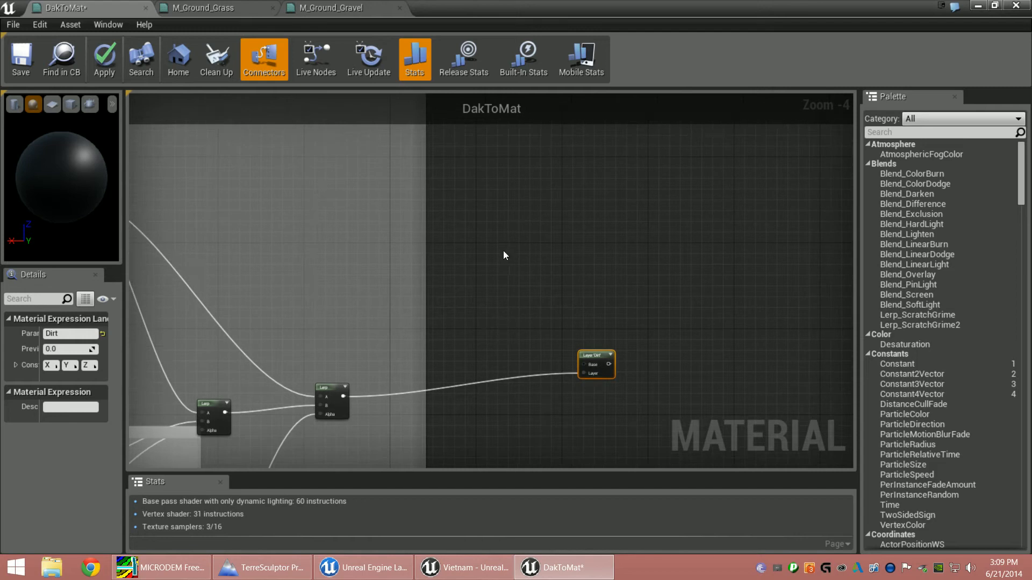
pyautogui.moveTo(522, 219); pyautogui.dragTo(550, 403, button='right')
pyautogui.moveTo(543, 145); pyautogui.dragTo(497, 459, button='right')
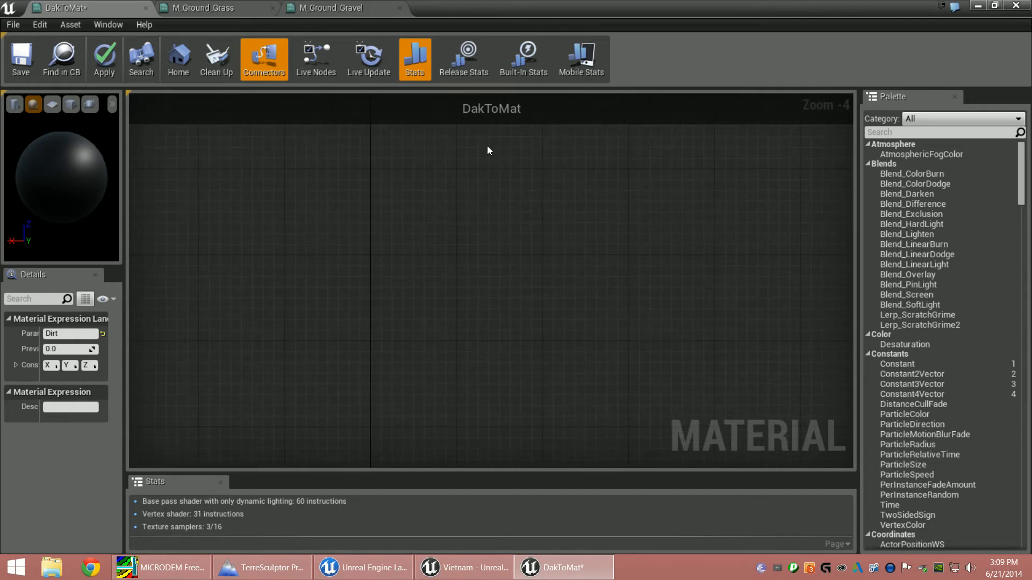
pyautogui.moveTo(487, 146); pyautogui.dragTo(510, 390, button='right')
pyautogui.scroll(-1, 511, 391)
pyautogui.scroll(-2, 510, 390)
pyautogui.moveTo(515, 182); pyautogui.dragTo(473, 446, button='right')
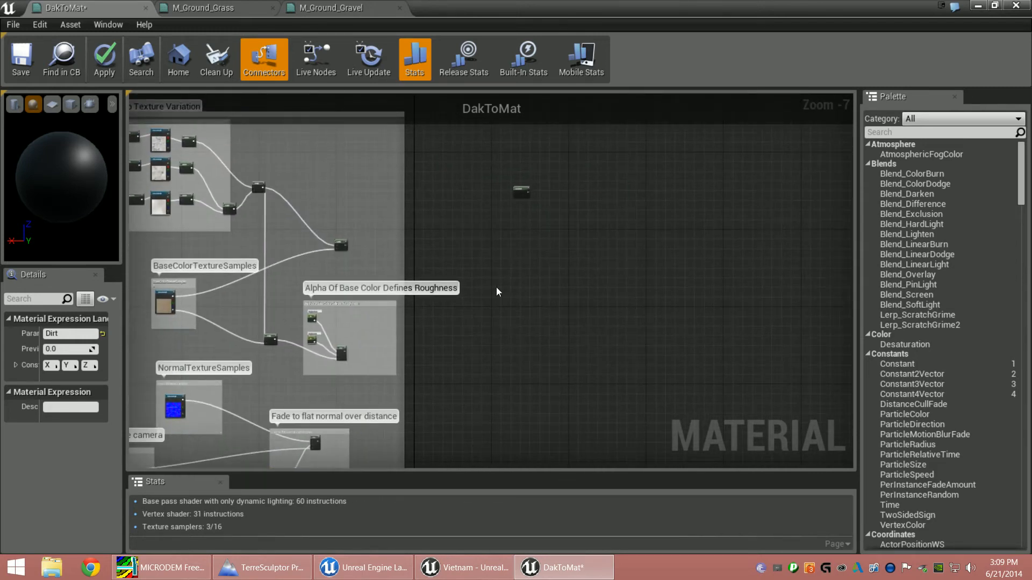
pyautogui.moveTo(521, 192); pyautogui.dragTo(485, 258)
pyautogui.moveTo(391, 268); pyautogui.dragTo(465, 319, button='right')
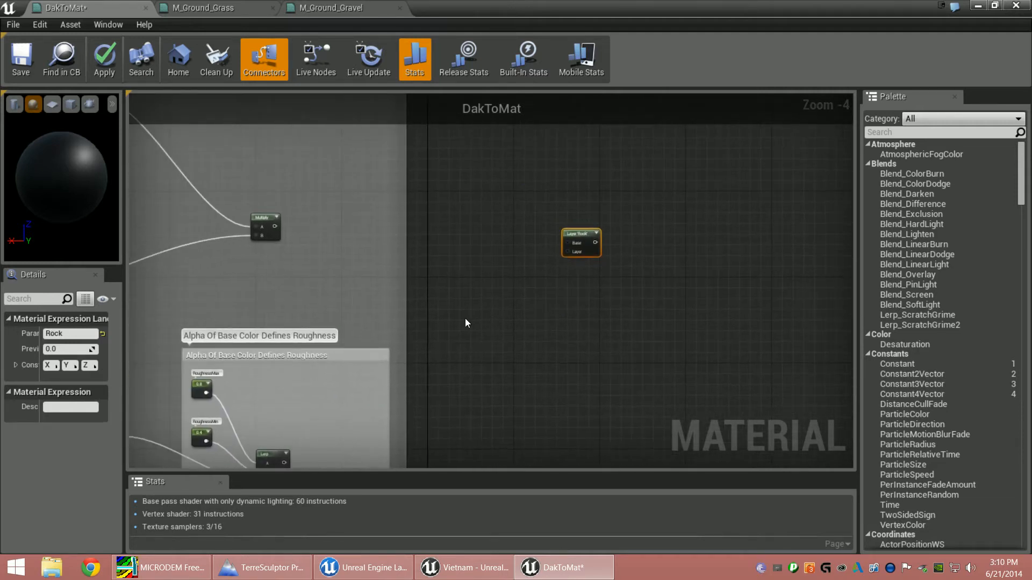
pyautogui.moveTo(274, 227); pyautogui.dragTo(572, 253)
# Move the Grass layer weight node closer to the Grass box and connect the box's final Lerp output to its Layer input.
pyautogui.moveTo(595, 179); pyautogui.dragTo(591, 318, button='right')
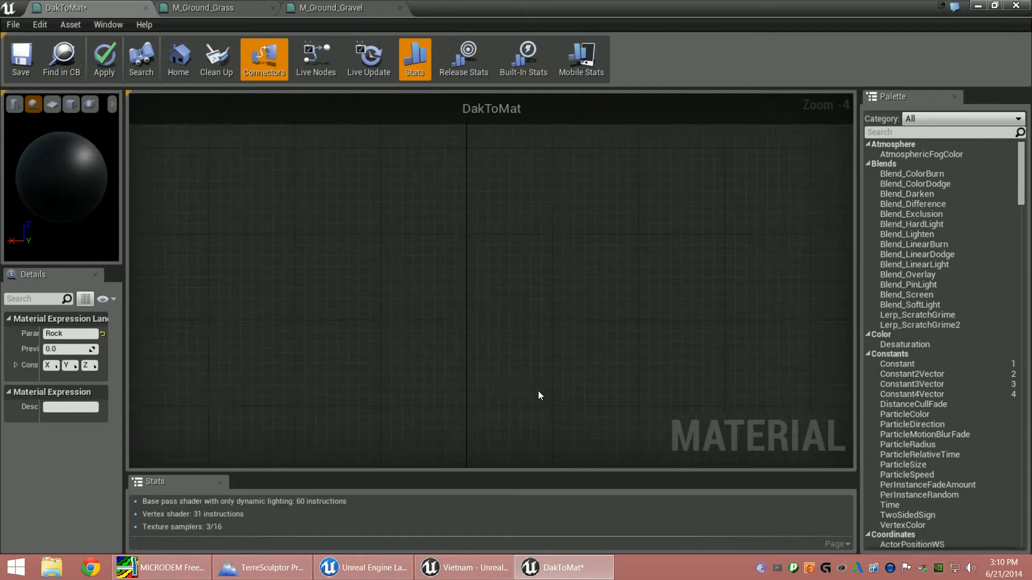
pyautogui.scroll(-2, 539, 396)
pyautogui.moveTo(557, 406); pyautogui.dragTo(552, 202, button='right')
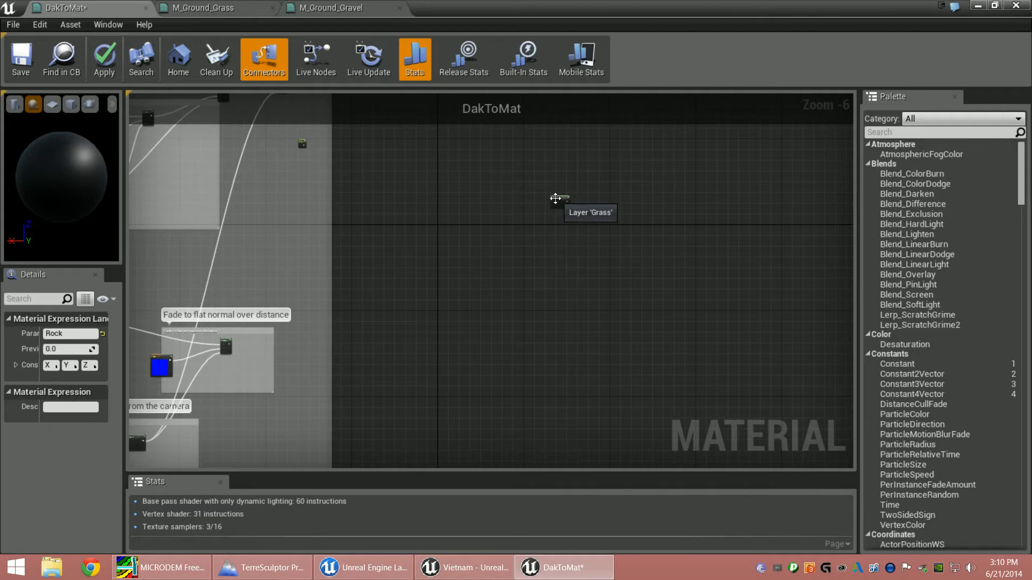
pyautogui.moveTo(553, 202); pyautogui.dragTo(454, 195)
pyautogui.moveTo(390, 236); pyautogui.dragTo(409, 488, button='right')
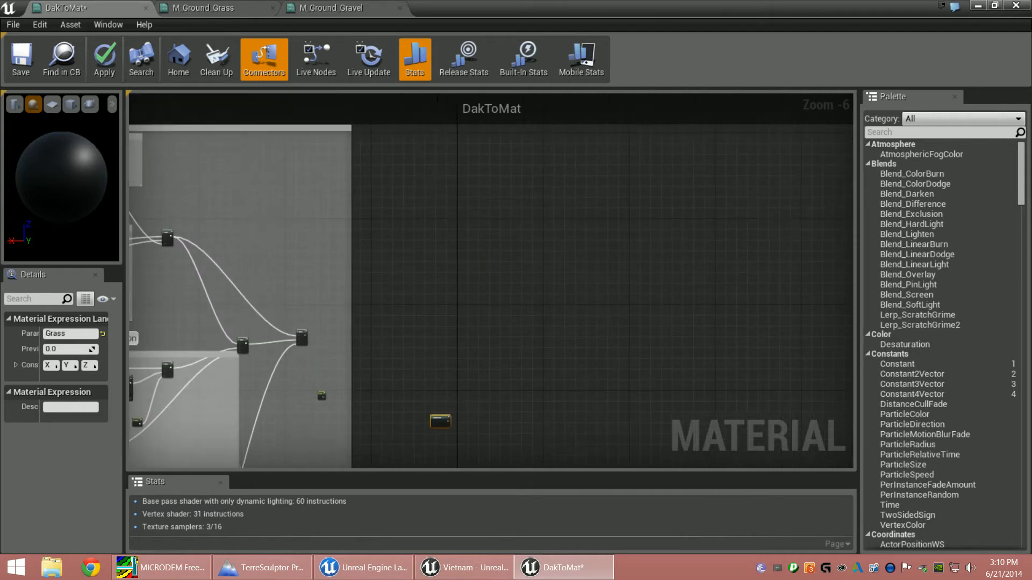
pyautogui.moveTo(444, 416); pyautogui.dragTo(429, 406)
pyautogui.scroll(3, 440, 398)
pyautogui.moveTo(372, 343); pyautogui.dragTo(528, 383, button='right')
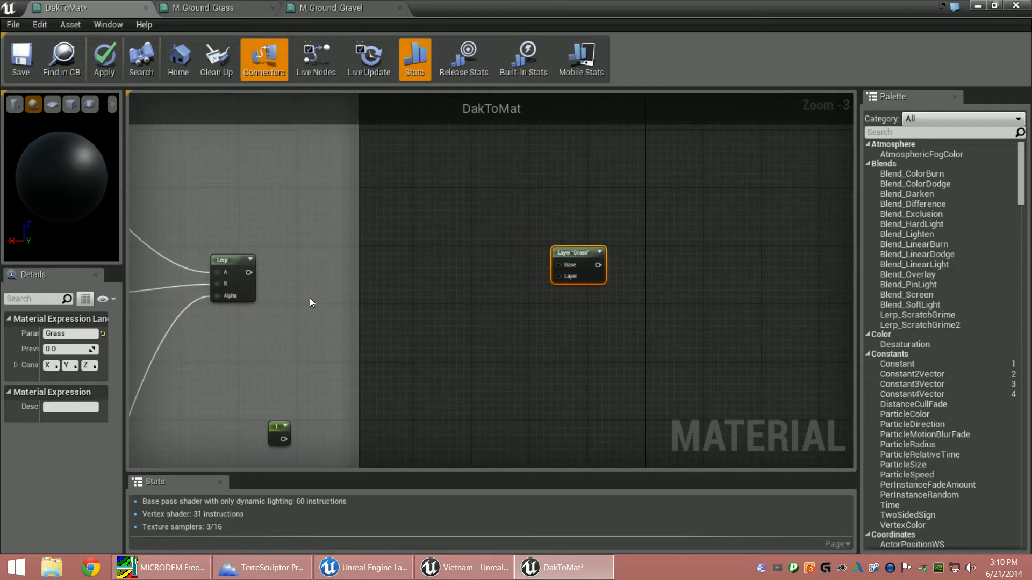
pyautogui.moveTo(250, 272); pyautogui.dragTo(561, 279)
pyautogui.scroll(-2, 599, 359)
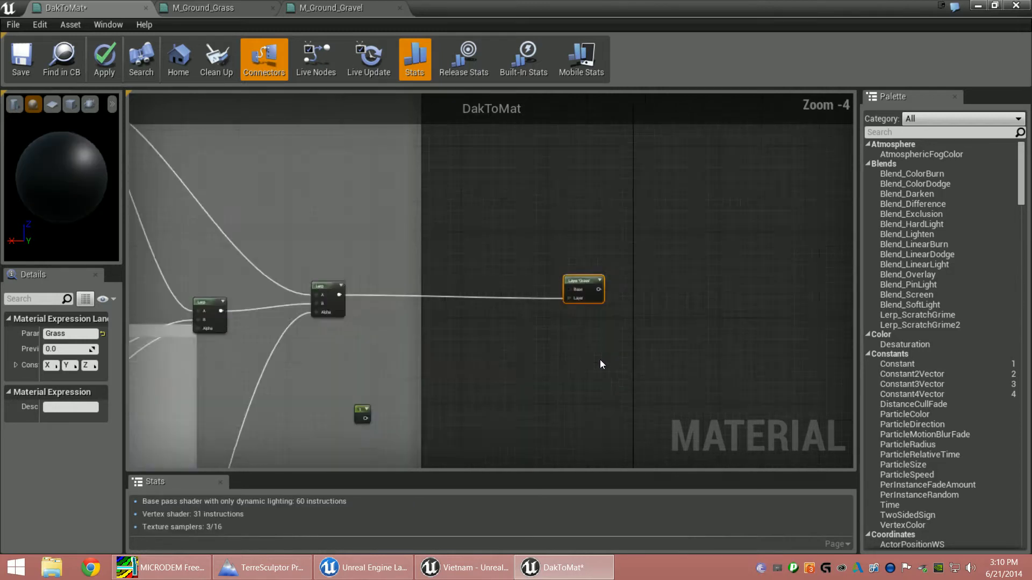
# Connect the Dirt layer weight node's output to the Base input of the Rock layer weight node.
pyautogui.rightClick(600, 435)
pyautogui.scroll(-2, 513, 428)
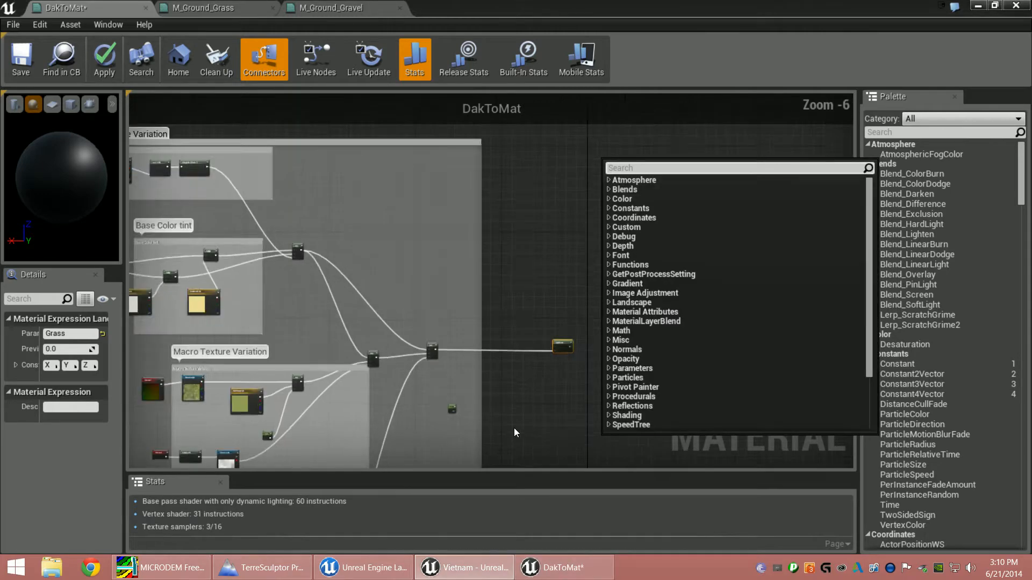
pyautogui.click(537, 413)
pyautogui.scroll(-4, 537, 413)
pyautogui.moveTo(536, 414); pyautogui.dragTo(522, 93, button='right')
pyautogui.moveTo(524, 430); pyautogui.dragTo(545, 118, button='right')
pyautogui.moveTo(531, 345); pyautogui.dragTo(490, 183, button='right')
pyautogui.scroll(8, 454, 346)
pyautogui.moveTo(630, 244); pyautogui.dragTo(460, 469, button='right')
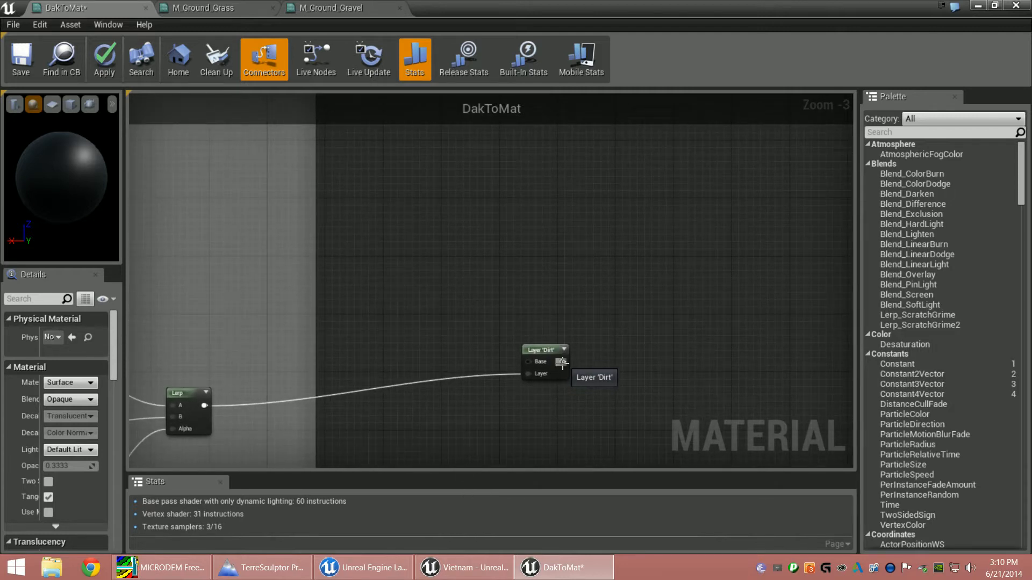
pyautogui.moveTo(562, 364); pyautogui.dragTo(492, 358)
pyautogui.scroll(-2, 527, 162)
pyautogui.scroll(-1, 524, 120)
pyautogui.scroll(3, 509, 425)
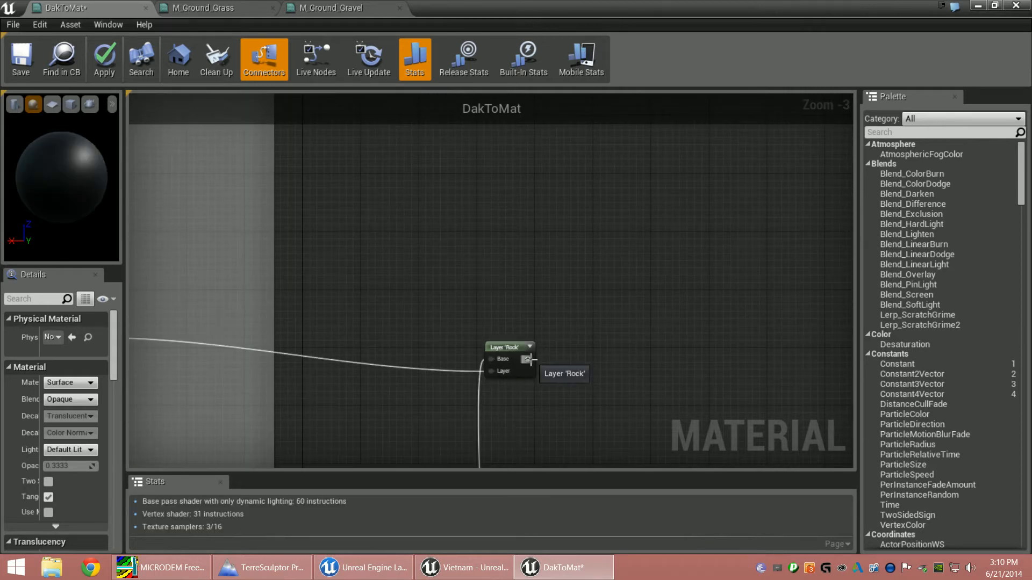
# Connect the Rock layer weight node's output to the Base input of the Grass layer weight node.
pyautogui.moveTo(530, 359); pyautogui.dragTo(465, 215)
pyautogui.scroll(-1, 533, 130)
pyautogui.scroll(-8, 523, 167)
pyautogui.scroll(7, 516, 240)
pyautogui.scroll(3, 452, 256)
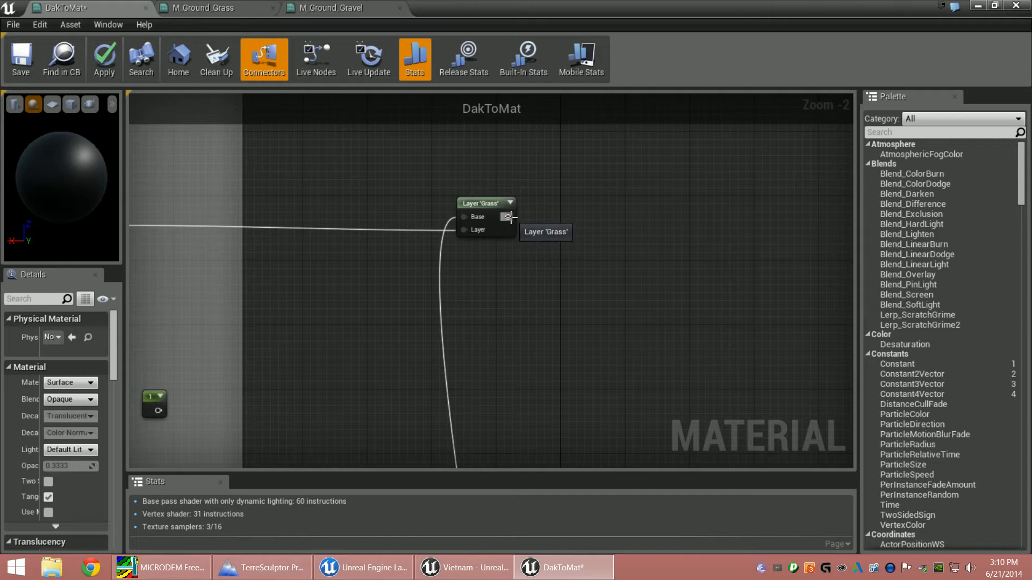
# Connect the Grass layer weight node's output to the Base Color input of the DakToMat result node.
pyautogui.moveTo(510, 217); pyautogui.dragTo(612, 209)
pyautogui.scroll(-4, 524, 225)
pyautogui.scroll(6, 679, 271)
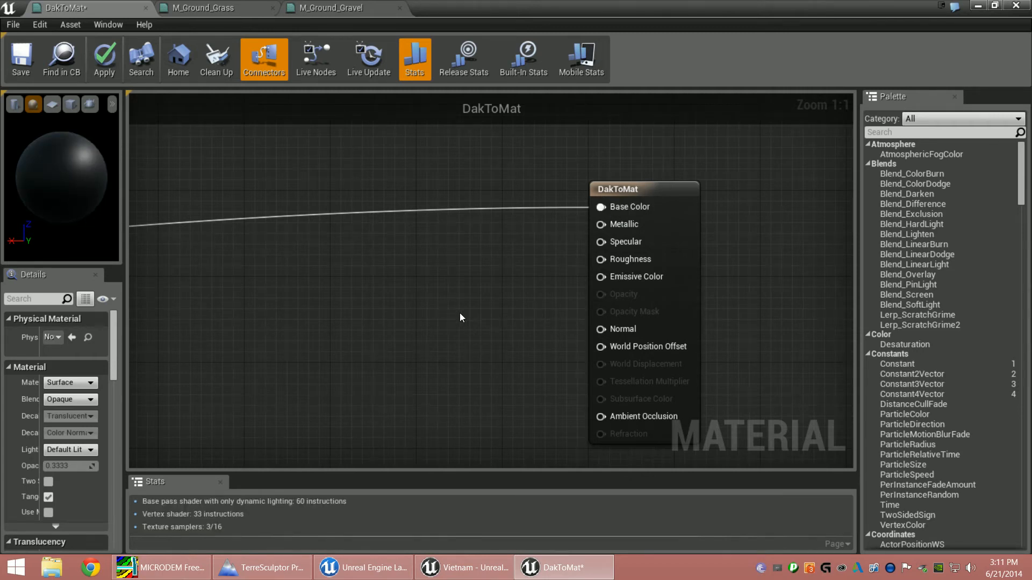
# Select the Grass, Rock and Dirt layer weight nodes together and paste a linked copy of them in the empty space beside the boxes.
pyautogui.scroll(-8, 459, 317)
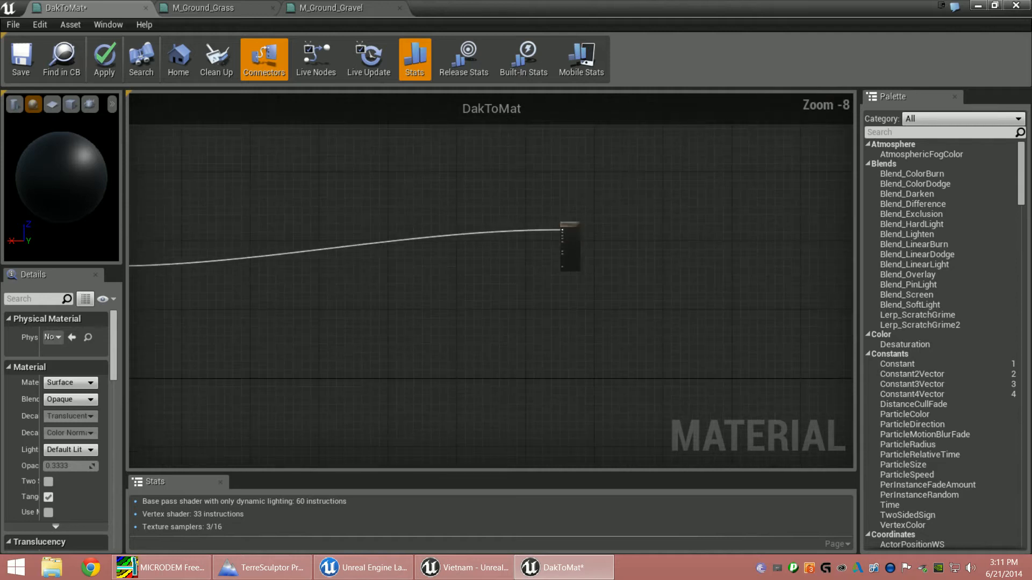
pyautogui.moveTo(318, 334); pyautogui.dragTo(538, 199, button='right')
pyautogui.moveTo(440, 238); pyautogui.dragTo(473, 296, button='right')
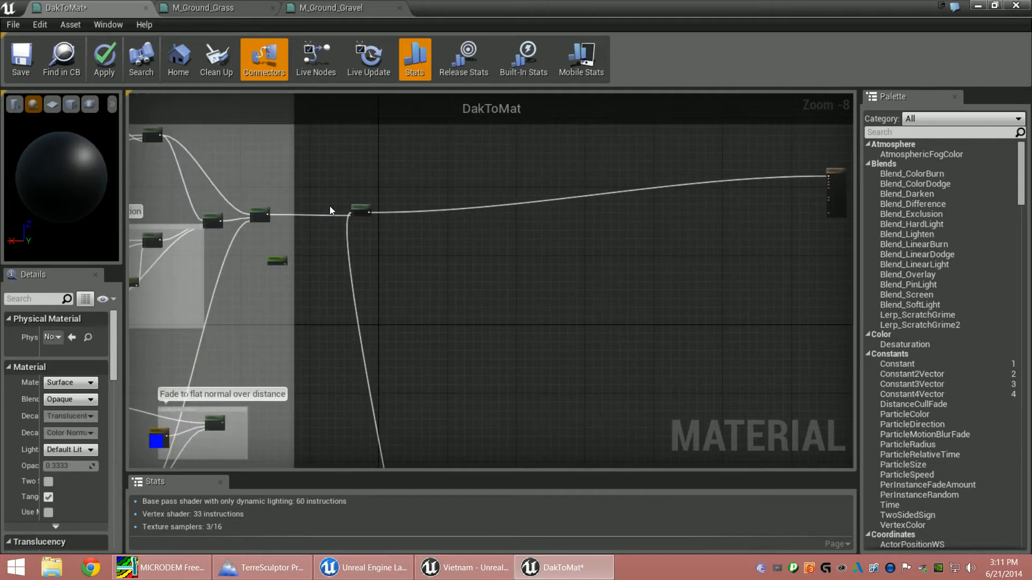
pyautogui.click(358, 210)
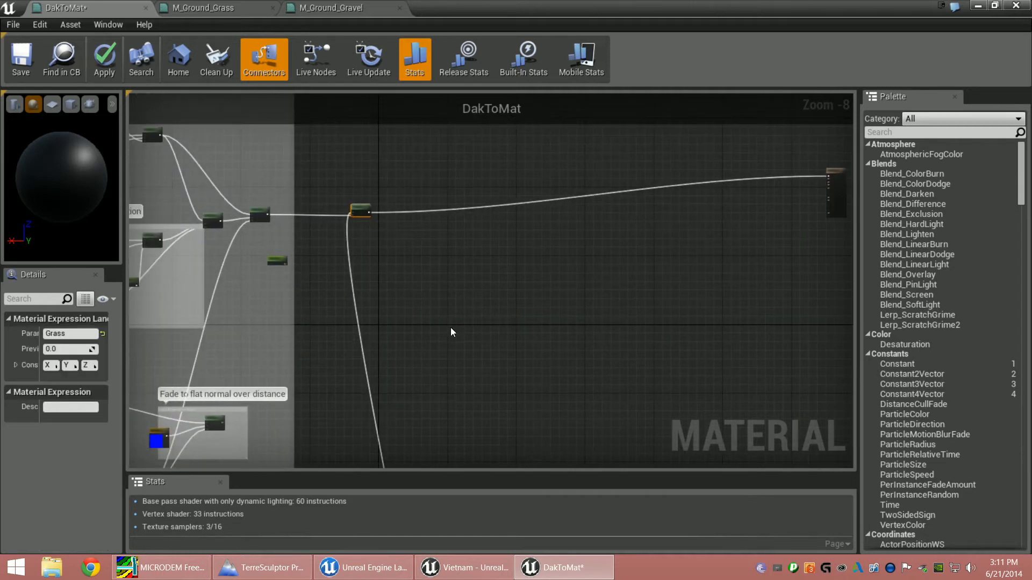
pyautogui.moveTo(451, 332); pyautogui.dragTo(440, 296, button='right')
pyautogui.moveTo(529, 356); pyautogui.dragTo(539, 100, button='right')
pyautogui.moveTo(532, 353); pyautogui.dragTo(500, 94, button='right')
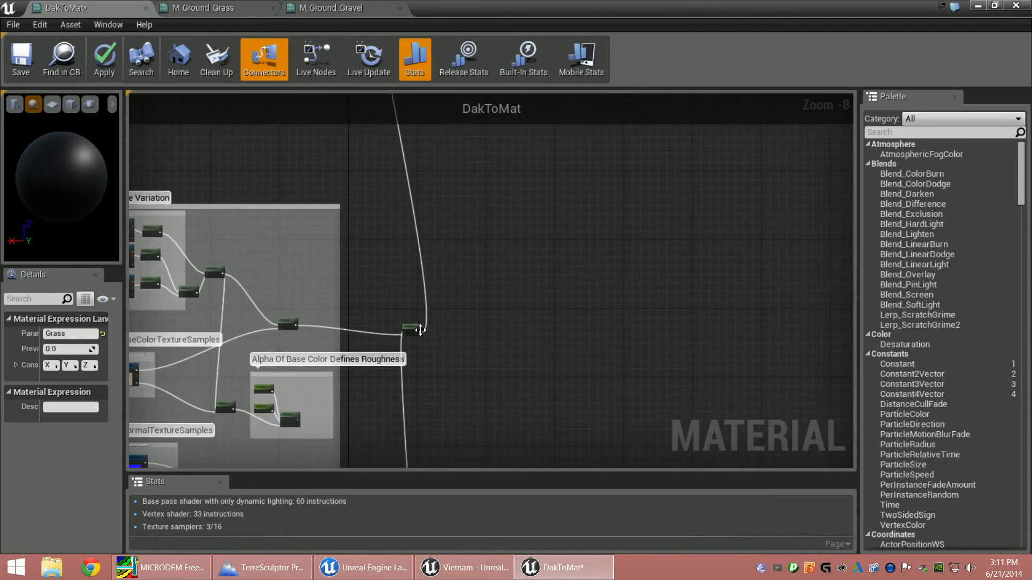
pyautogui.moveTo(489, 351); pyautogui.dragTo(511, 121, button='right')
pyautogui.moveTo(541, 345); pyautogui.dragTo(503, 97, button='right')
pyautogui.moveTo(500, 349); pyautogui.dragTo(463, 87, button='right')
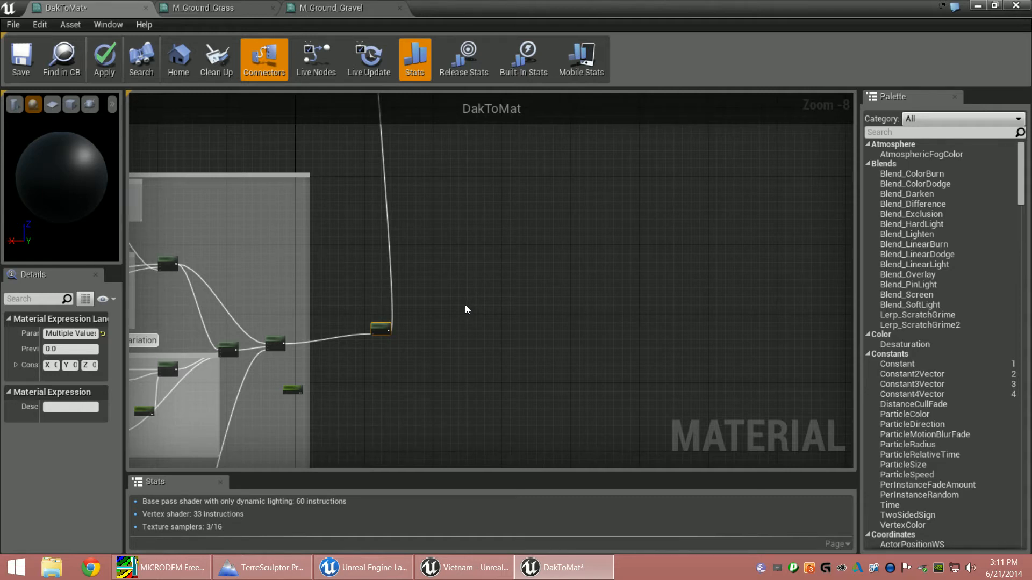
pyautogui.hotkey('ctrl', 'v')
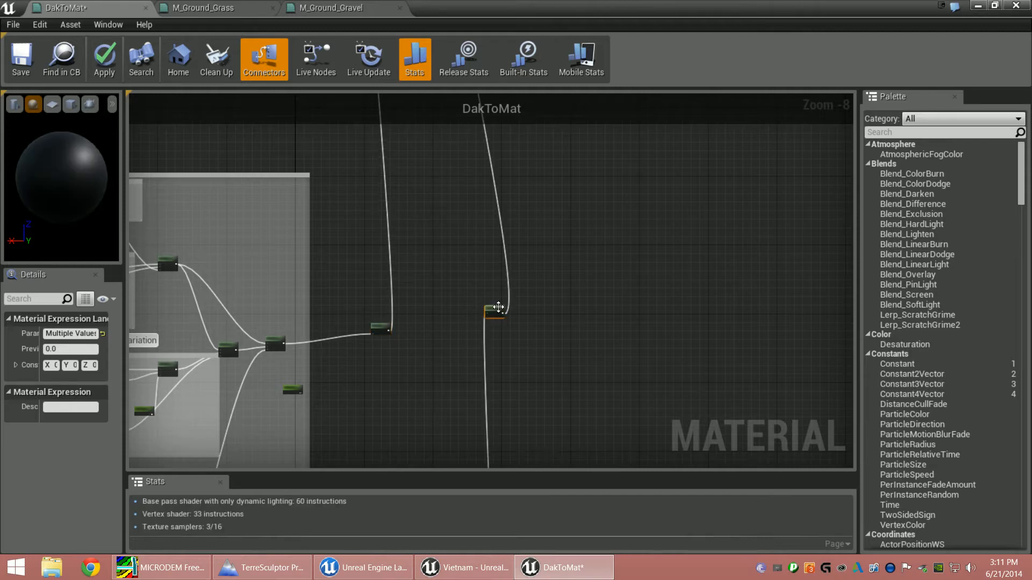
# Move the pasted set of layer weight nodes so its Dirt node sits beside the Dirt box's Fade to flat normal over distance group.
pyautogui.moveTo(501, 314); pyautogui.dragTo(467, 129)
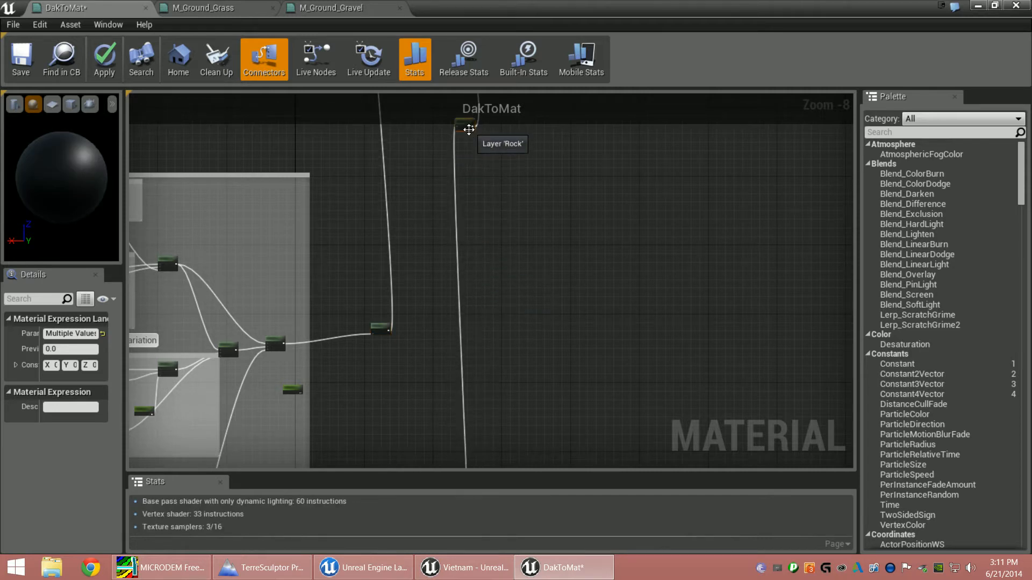
pyautogui.scroll(-2, 532, 338)
pyautogui.moveTo(538, 347); pyautogui.dragTo(521, 102, button='right')
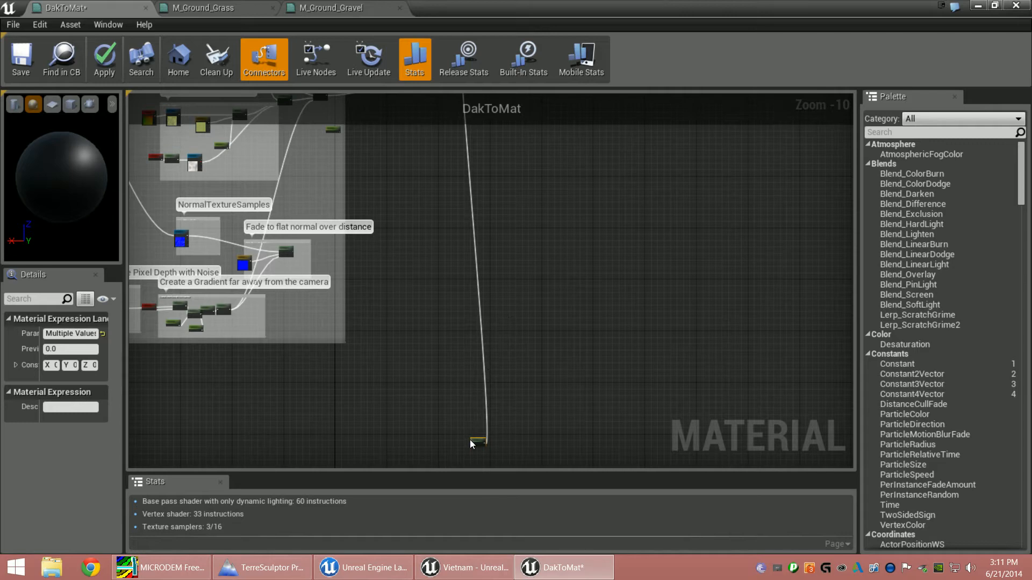
pyautogui.moveTo(473, 439); pyautogui.dragTo(430, 258)
# Connect the Lerp in the Dirt box's Fade to flat normal over distance group to the copied Dirt node's Layer input.
pyautogui.scroll(7, 371, 301)
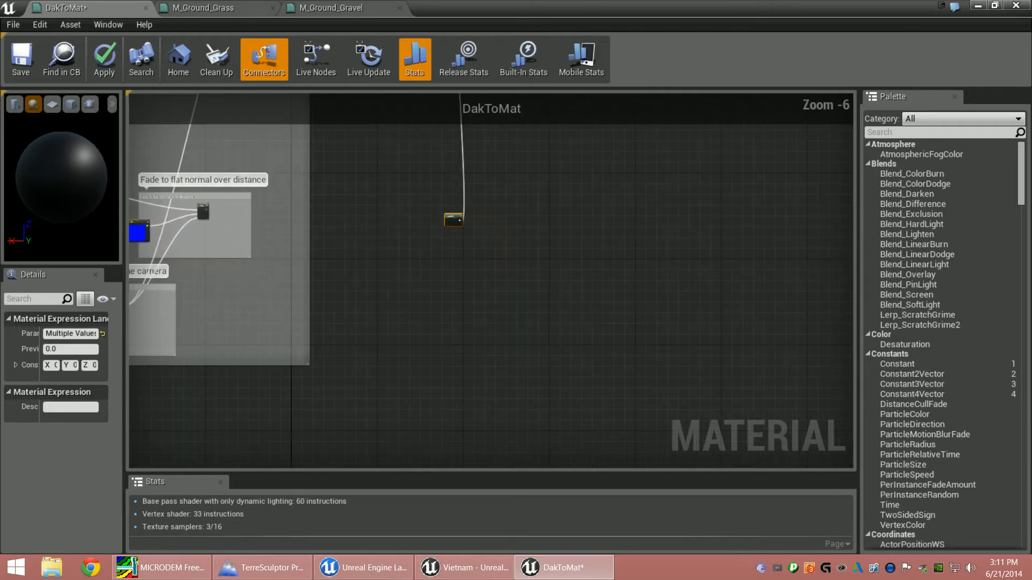
pyautogui.moveTo(385, 283); pyautogui.dragTo(559, 291, button='right')
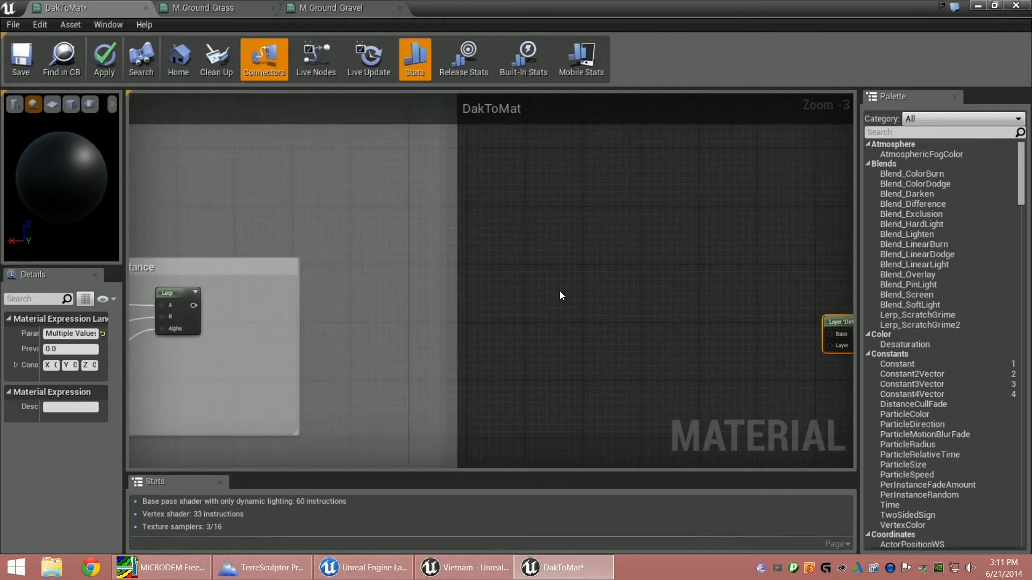
pyautogui.scroll(-2, 559, 291)
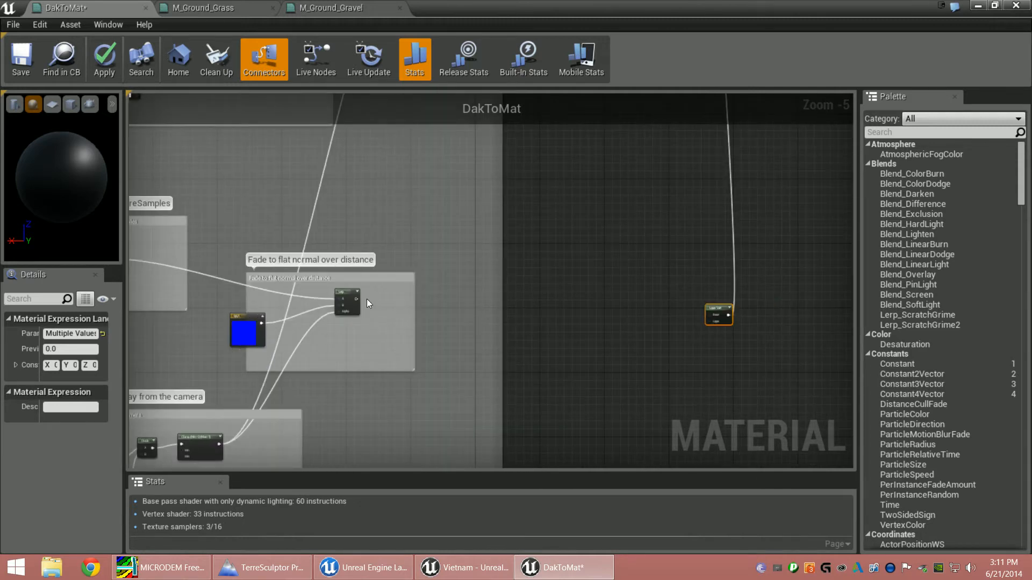
pyautogui.moveTo(357, 299); pyautogui.dragTo(712, 324)
# Connect the Lerp in the Rock box's Fade to flat normal over distance group to the copied Rock node's Layer input.
pyautogui.moveTo(613, 154); pyautogui.dragTo(587, 467, button='right')
pyautogui.moveTo(541, 237); pyautogui.dragTo(520, 468, button='right')
pyautogui.moveTo(521, 196); pyautogui.dragTo(488, 175, button='right')
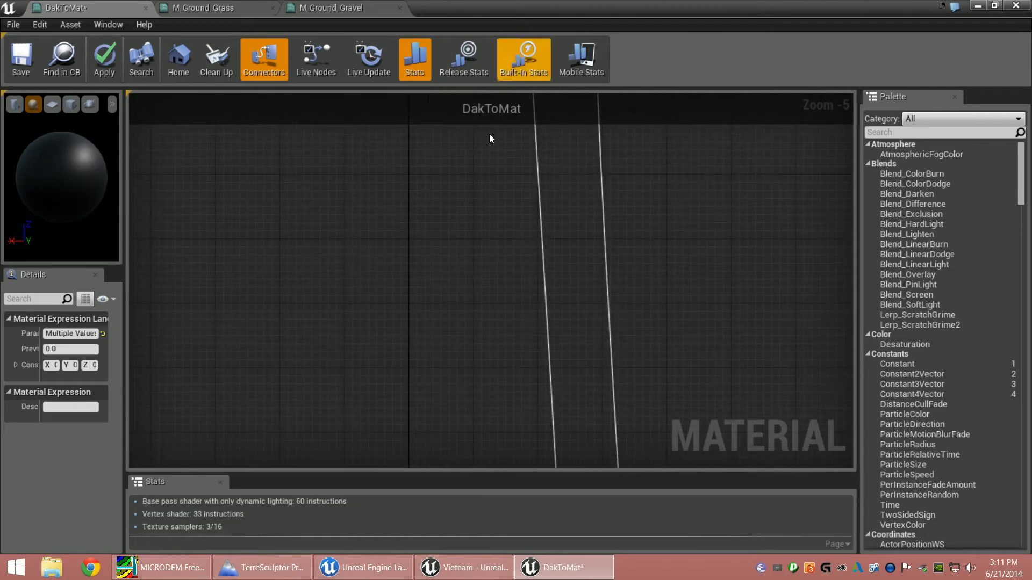
pyautogui.scroll(-3, 490, 173)
pyautogui.scroll(3, 338, 334)
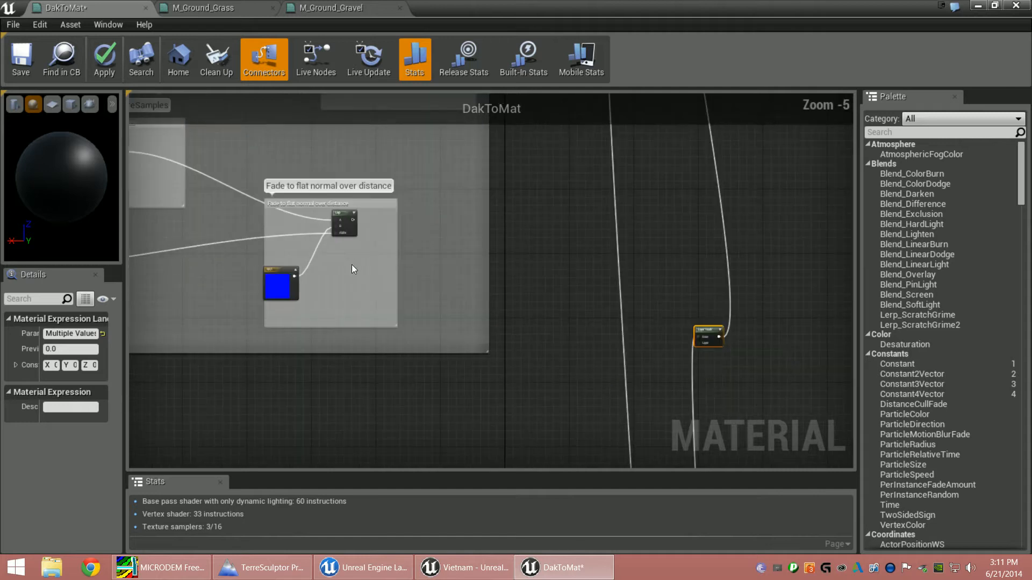
pyautogui.moveTo(387, 244); pyautogui.dragTo(349, 362, button='right')
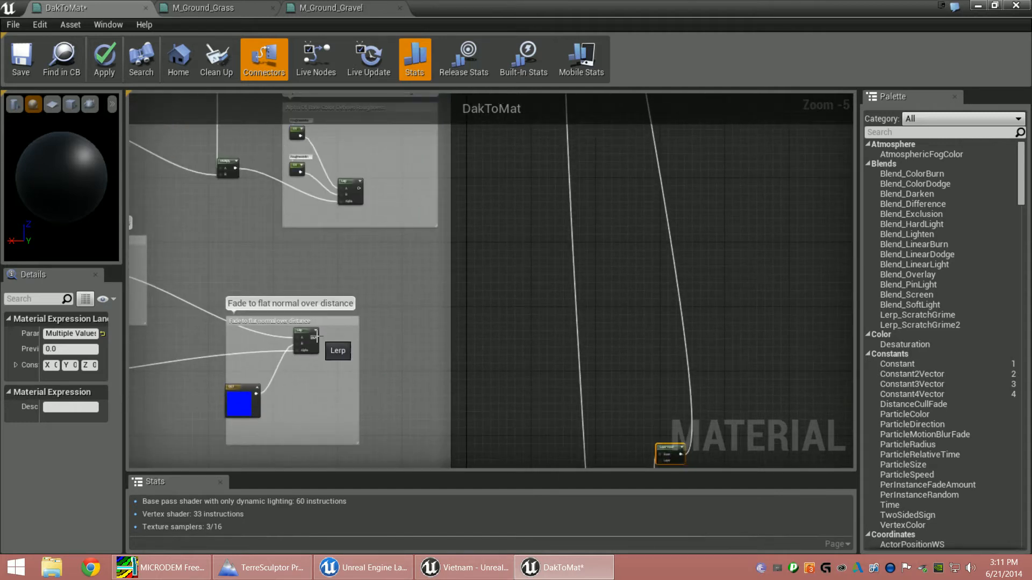
pyautogui.moveTo(316, 337); pyautogui.dragTo(665, 297)
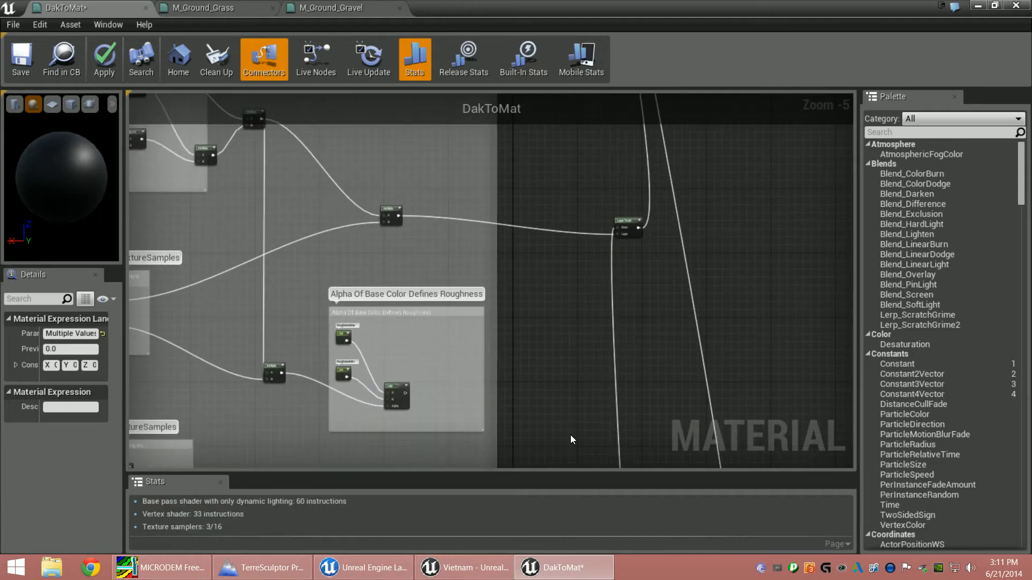
# Connect the Lerp in the Grass box's Fade to flat normal over distance group to the copied Grass node's Layer input.
pyautogui.moveTo(536, 131); pyautogui.dragTo(466, 422, button='right')
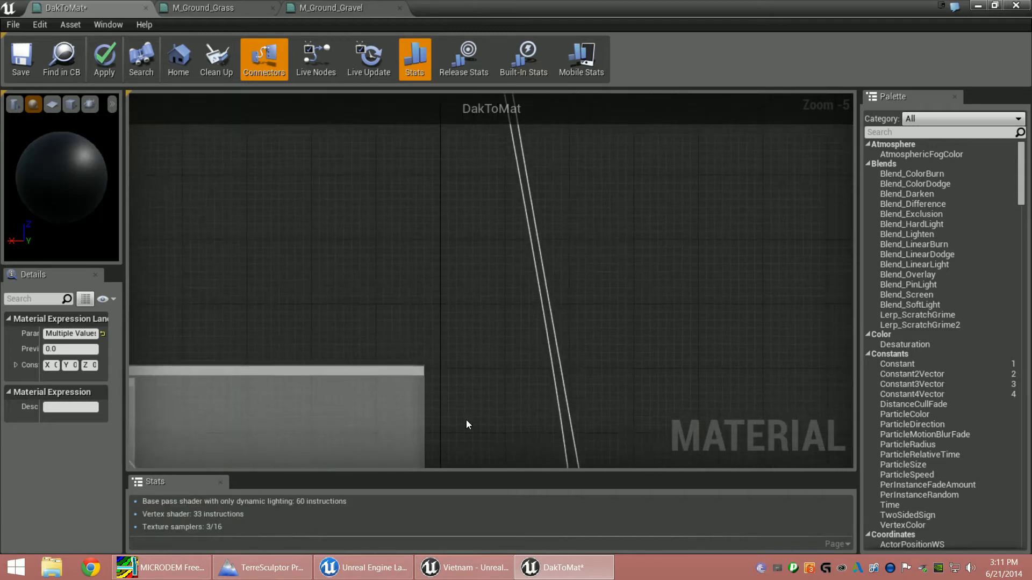
pyautogui.scroll(-3, 446, 322)
pyautogui.moveTo(461, 196); pyautogui.dragTo(536, 458, button='right')
pyautogui.scroll(3, 534, 454)
pyautogui.moveTo(433, 325); pyautogui.dragTo(531, 473, button='right')
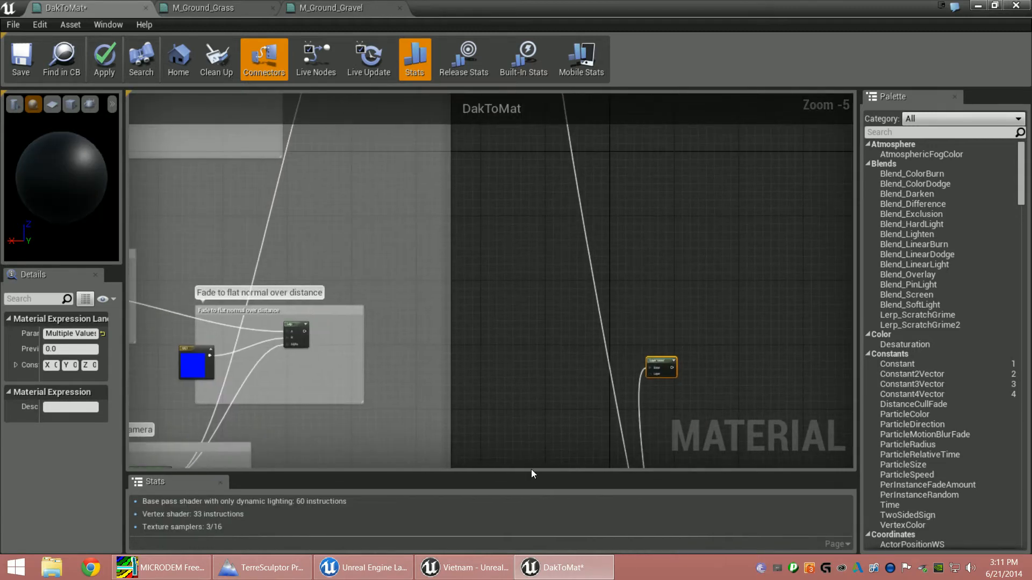
pyautogui.moveTo(308, 330); pyautogui.dragTo(656, 373)
# Connect the copied Grass layer weight node's output to the Normal input of the DakToMat result node.
pyautogui.moveTo(713, 372); pyautogui.dragTo(348, 380, button='right')
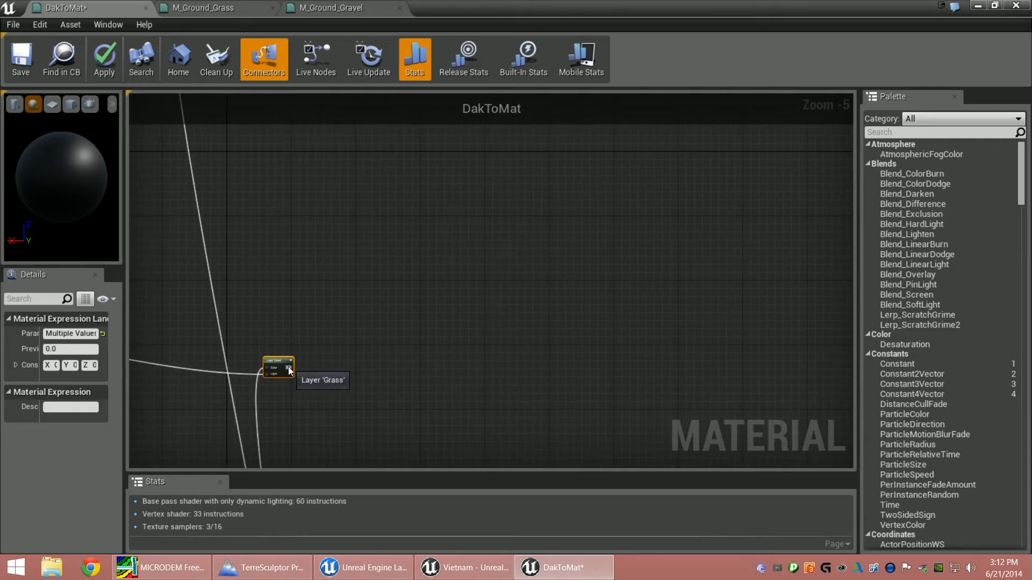
pyautogui.moveTo(290, 367); pyautogui.dragTo(494, 157)
pyautogui.scroll(-4, 591, 158)
pyautogui.scroll(7, 533, 384)
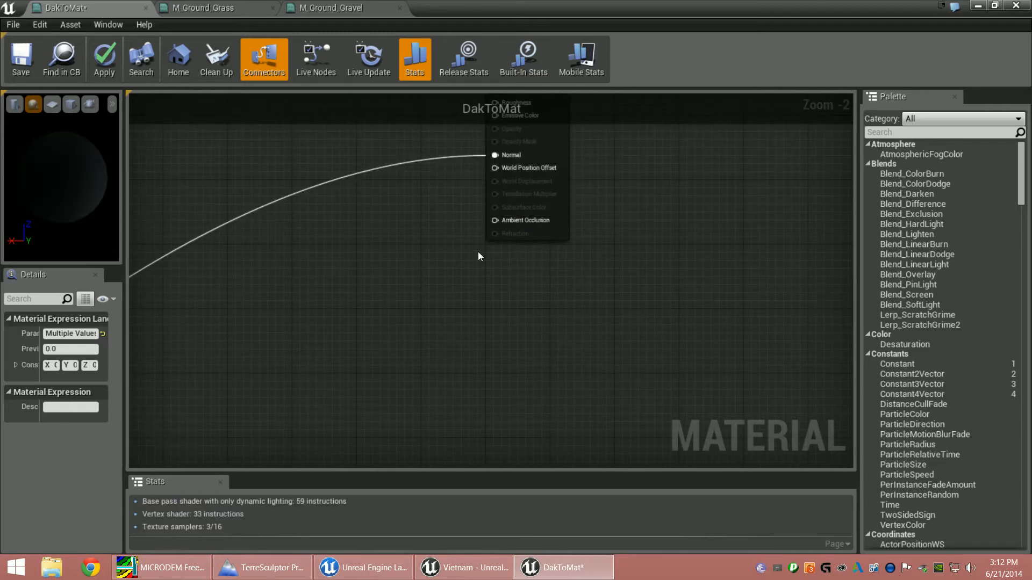
pyautogui.scroll(-5, 422, 302)
pyautogui.scroll(-1, 423, 302)
# Select the Grass, Rock and Dirt layer weight nodes of the normal chain and paste a linked copy beside the Dirt box.
pyautogui.moveTo(372, 347); pyautogui.dragTo(648, 223, button='right')
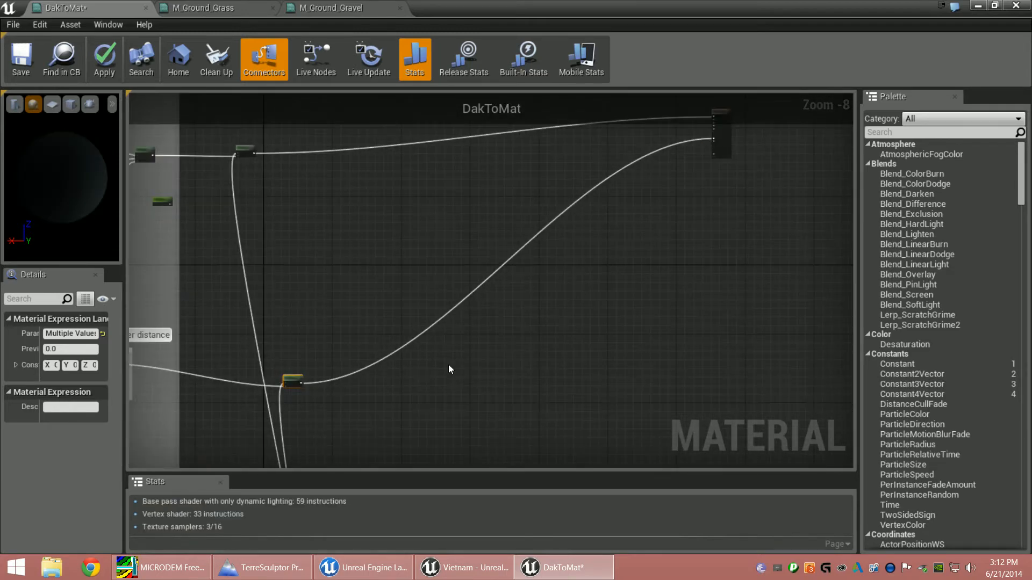
pyautogui.moveTo(433, 381); pyautogui.dragTo(522, 321, button='right')
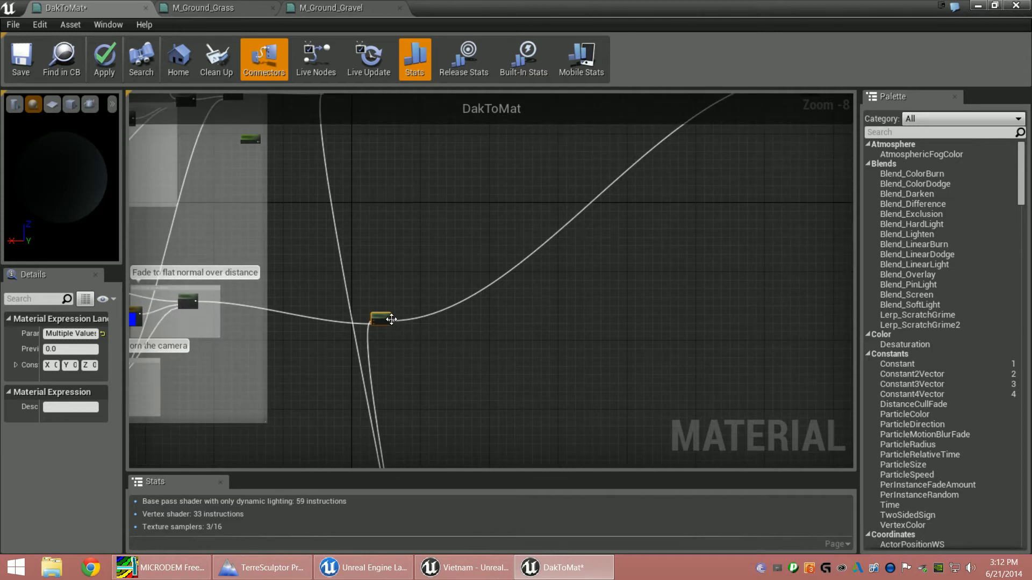
pyautogui.moveTo(422, 349); pyautogui.dragTo(474, 171, button='right')
pyautogui.click(368, 278)
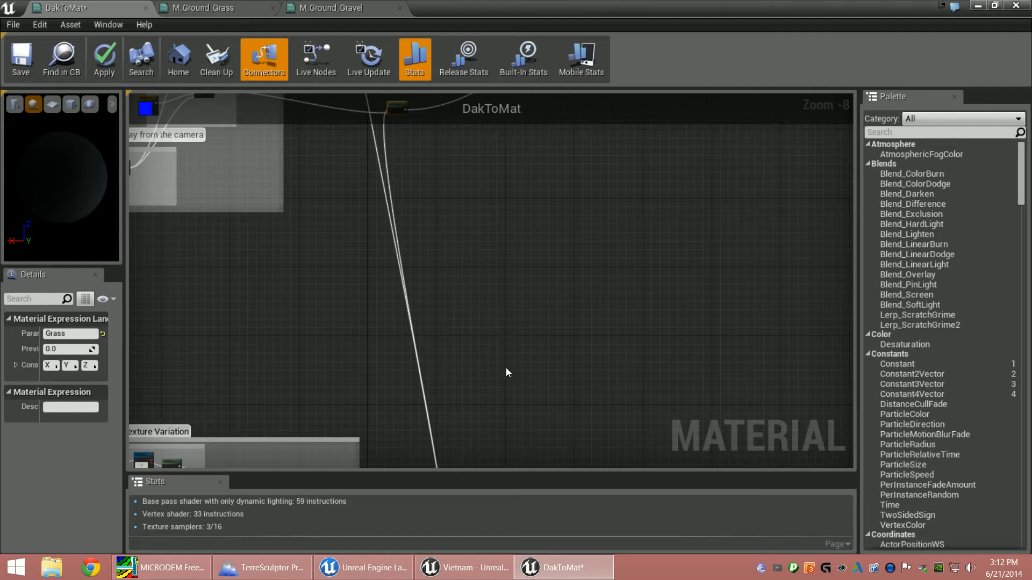
pyautogui.moveTo(514, 388); pyautogui.dragTo(518, 147, button='right')
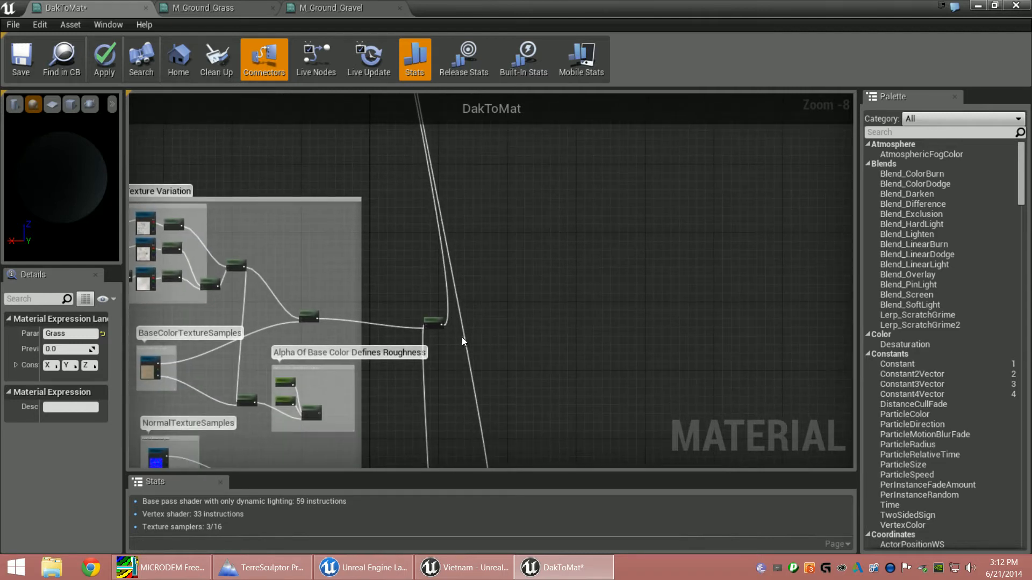
pyautogui.moveTo(515, 339); pyautogui.dragTo(516, 162, button='right')
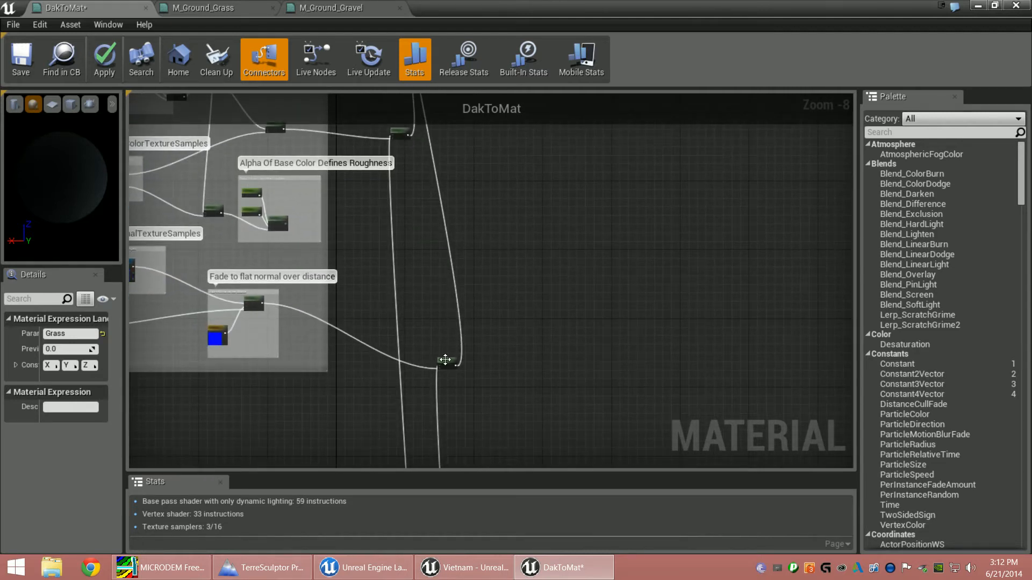
pyautogui.keyDown('ctrl'); pyautogui.click(445, 365); pyautogui.keyUp('ctrl')
pyautogui.moveTo(540, 379); pyautogui.dragTo(553, 97, button='right')
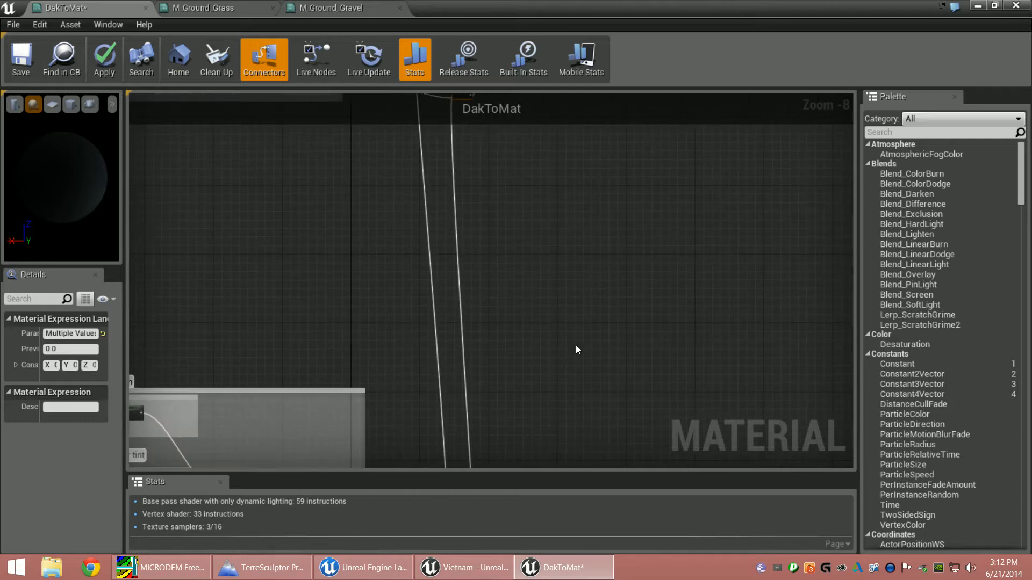
pyautogui.moveTo(576, 349); pyautogui.dragTo(519, 132, button='right')
pyautogui.moveTo(496, 326); pyautogui.dragTo(466, 112, button='right')
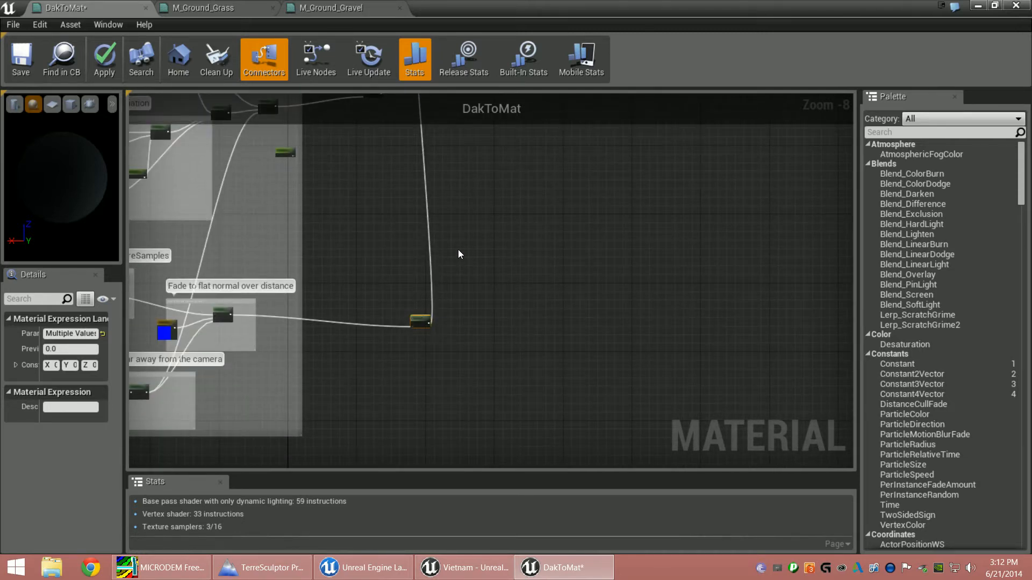
pyautogui.hotkey('ctrl', 'v')
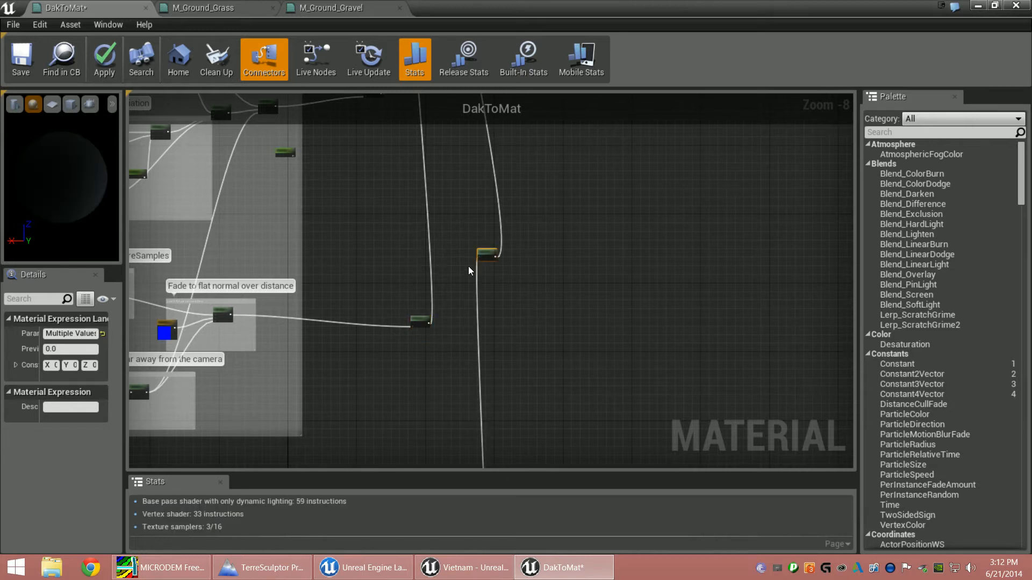
# Move the newly pasted set of layer weight nodes so its Dirt node sits beside the Dirt box's constant 1 node.
pyautogui.scroll(-3, 495, 251)
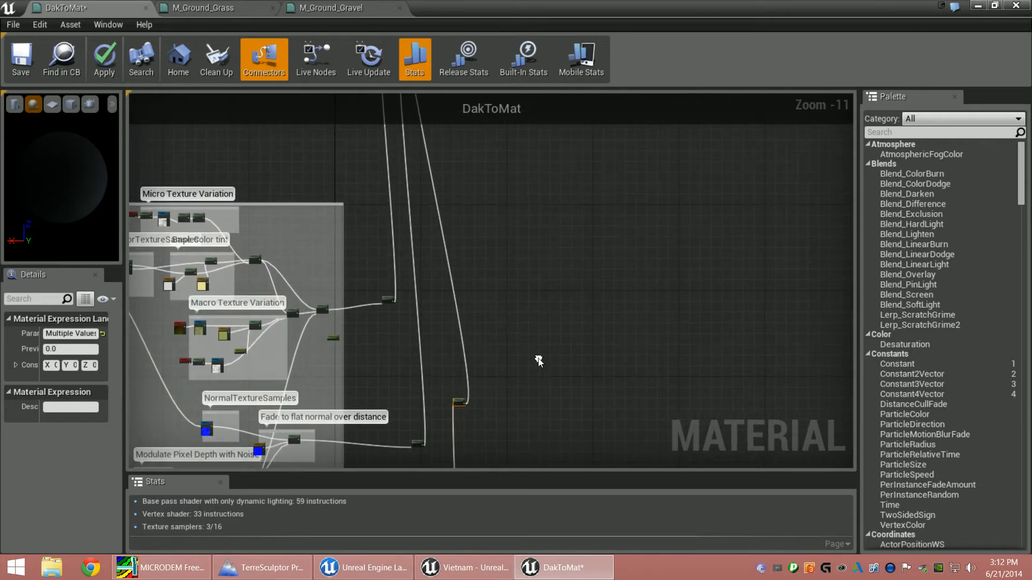
pyautogui.moveTo(454, 402); pyautogui.dragTo(479, 170)
pyautogui.moveTo(546, 341); pyautogui.dragTo(522, 143, button='right')
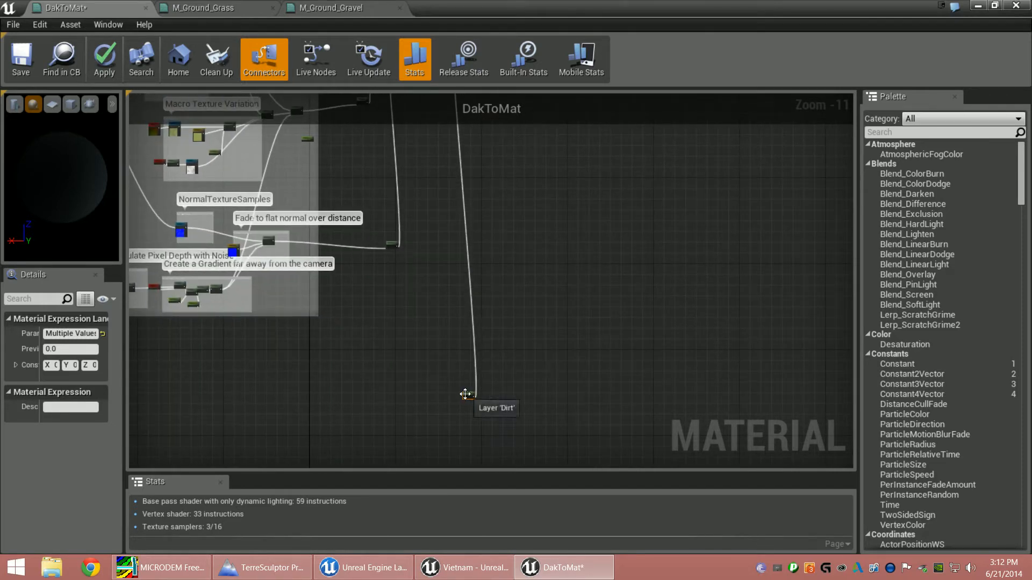
pyautogui.moveTo(461, 396); pyautogui.dragTo(368, 146)
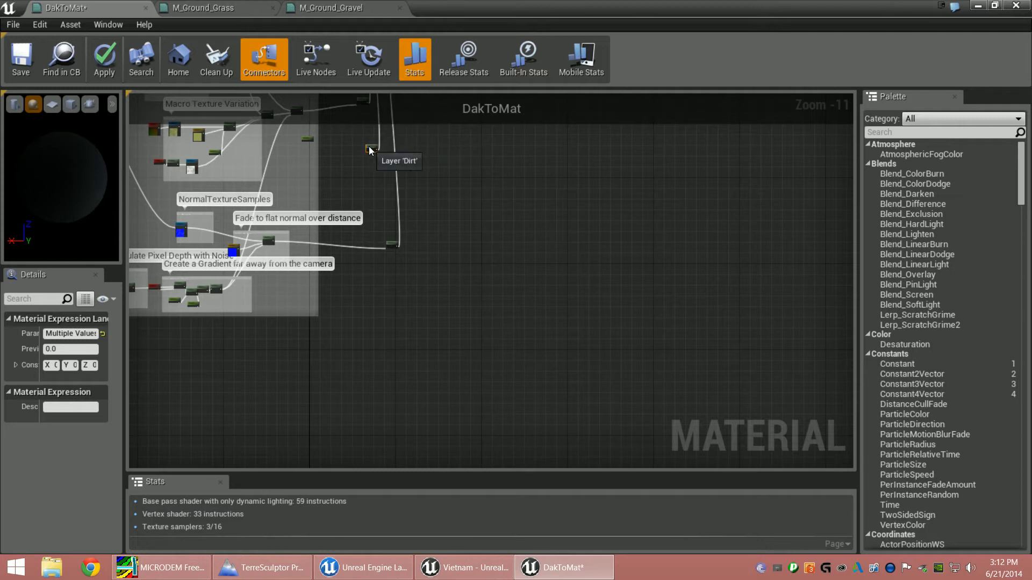
# Connect the Dirt box's constant 1 node to the Layer input of the newly pasted Dirt node.
pyautogui.scroll(4, 368, 173)
pyautogui.moveTo(368, 173); pyautogui.dragTo(425, 397, button='right')
pyautogui.scroll(4, 415, 397)
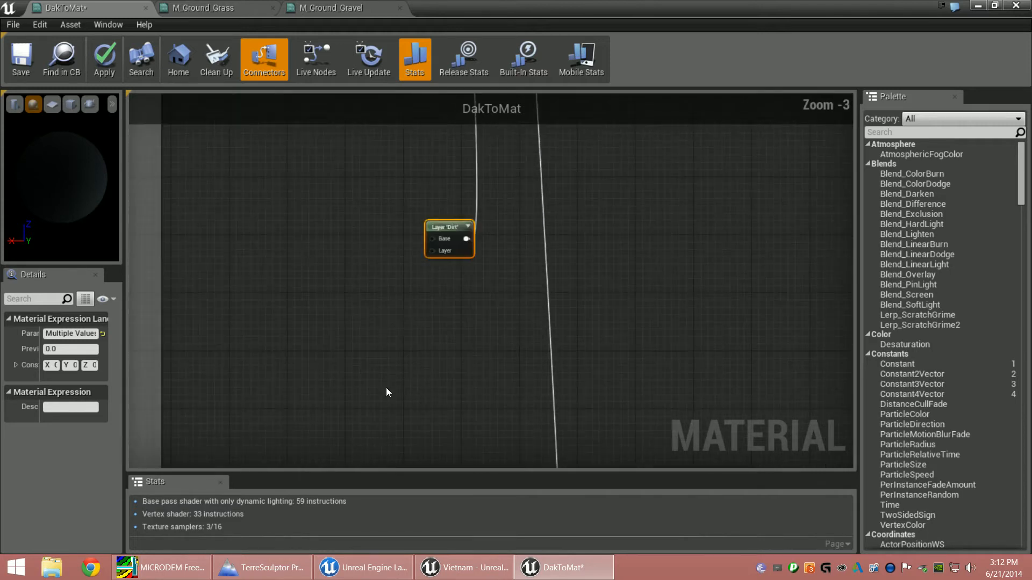
pyautogui.moveTo(317, 338); pyautogui.dragTo(562, 375, button='right')
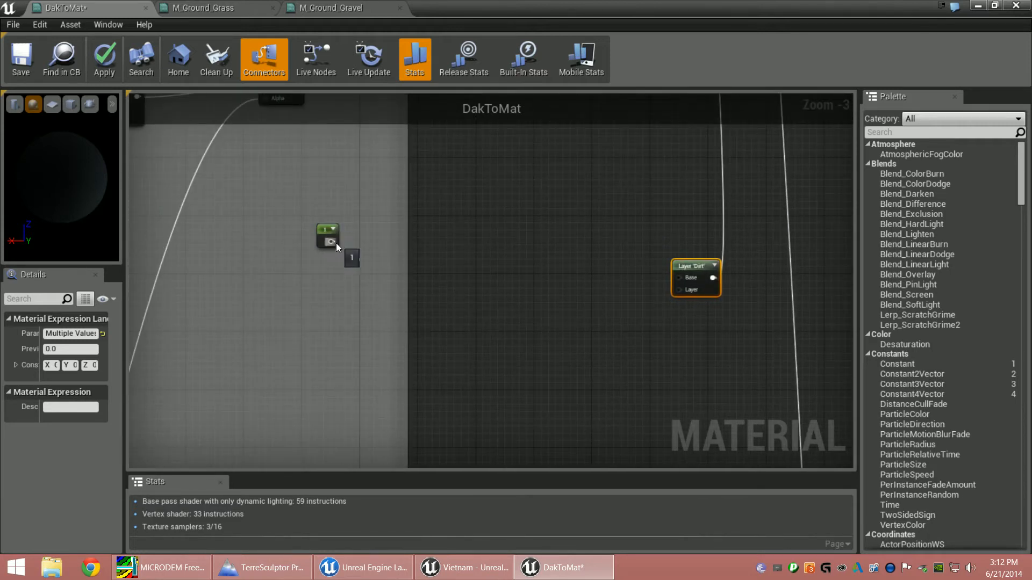
pyautogui.moveTo(336, 243); pyautogui.dragTo(676, 292)
# Connect the Lerp in the Rock box's Alpha Of Base Color Defines Roughness group to the newly pasted Rock node's Layer input.
pyautogui.scroll(-4, 575, 440)
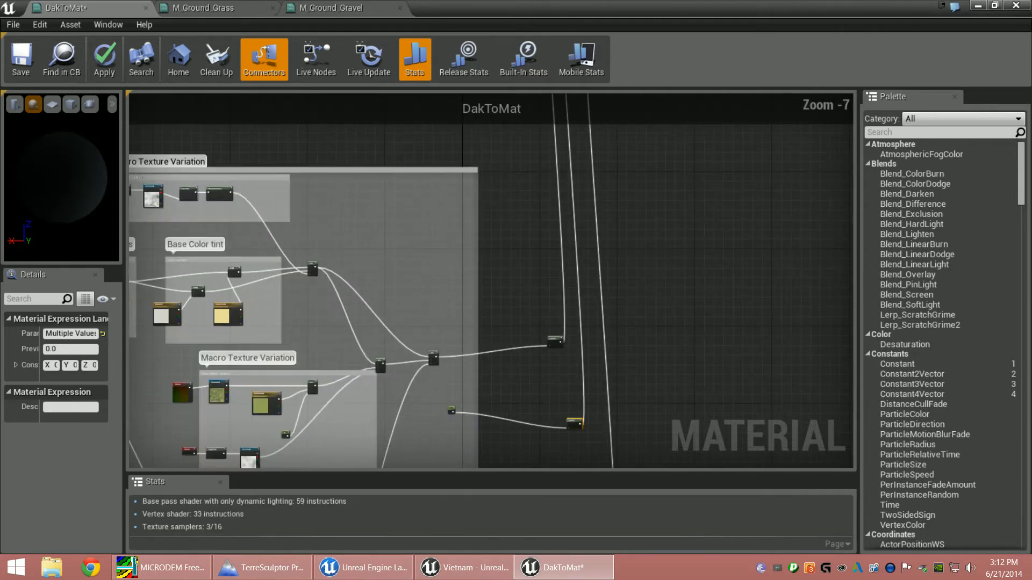
pyautogui.moveTo(528, 124); pyautogui.dragTo(526, 457, button='right')
pyautogui.moveTo(523, 252); pyautogui.dragTo(474, 406, button='right')
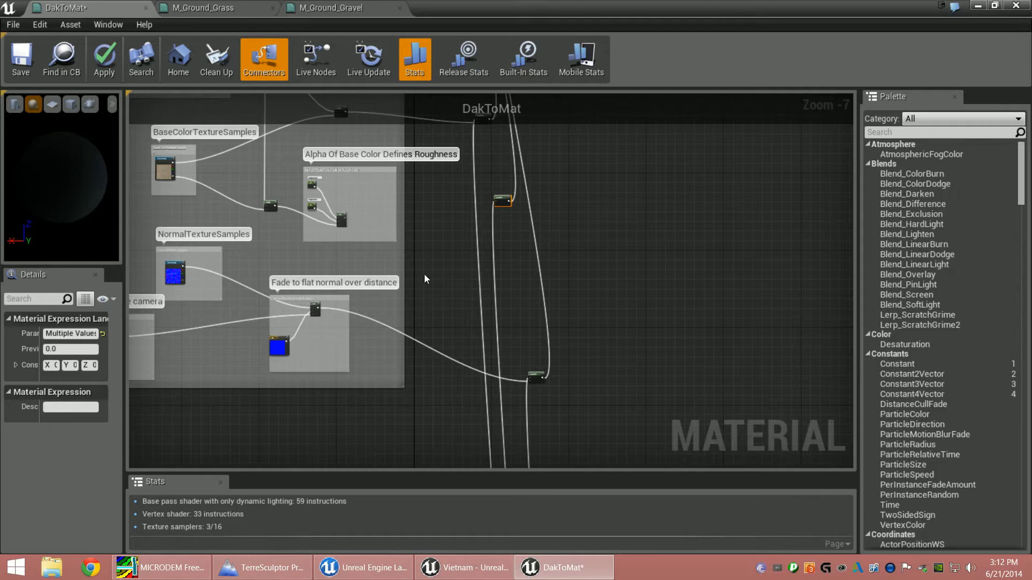
pyautogui.moveTo(425, 279); pyautogui.dragTo(568, 470, button='right')
pyautogui.scroll(4, 421, 367)
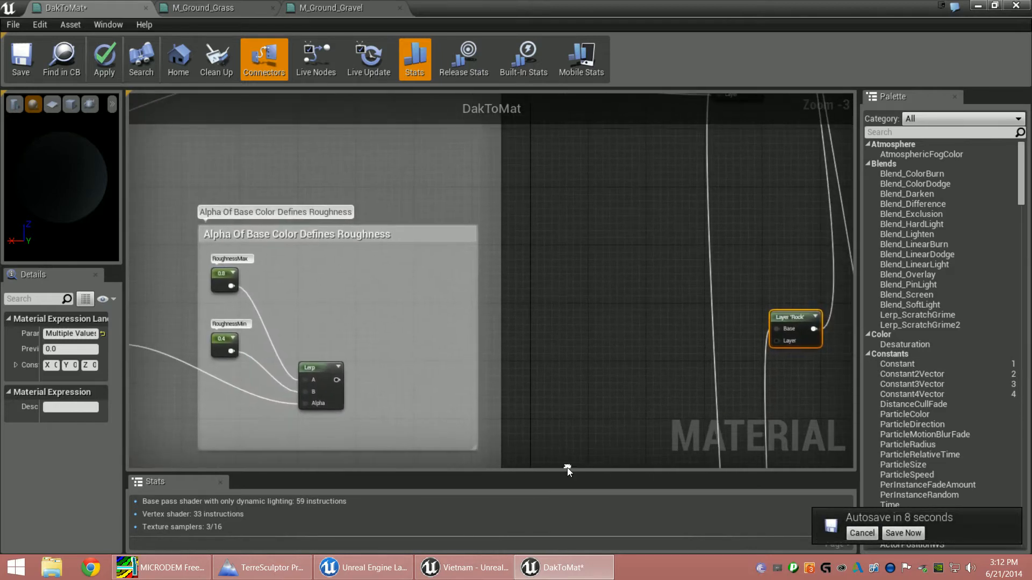
pyautogui.moveTo(337, 380); pyautogui.dragTo(778, 343)
# Connect the Grass box's constant 1 node to the Layer input of the newly pasted Grass node.
pyautogui.moveTo(574, 145); pyautogui.dragTo(521, 374, button='right')
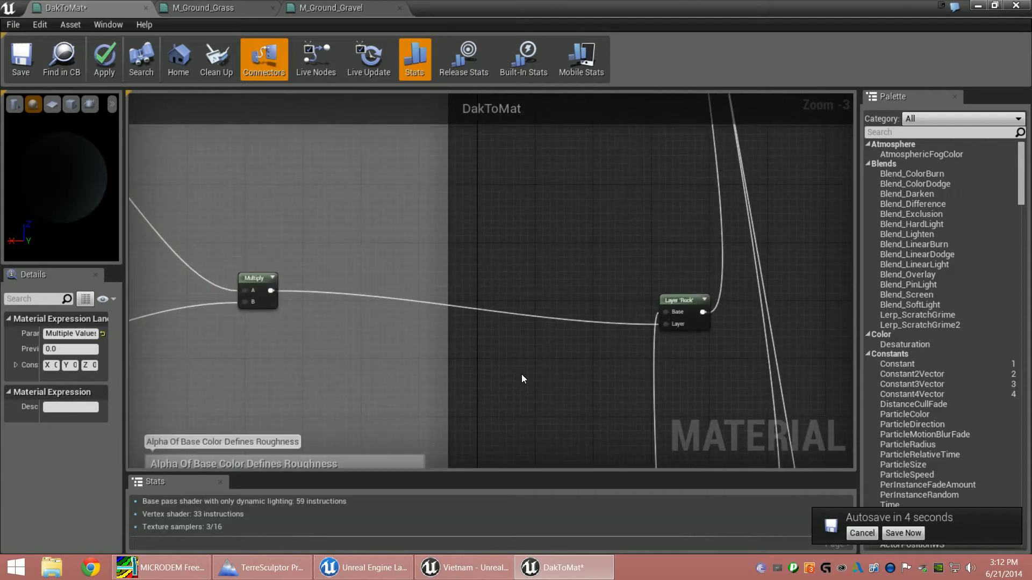
pyautogui.scroll(-4, 468, 303)
pyautogui.moveTo(510, 177); pyautogui.dragTo(428, 440, button='right')
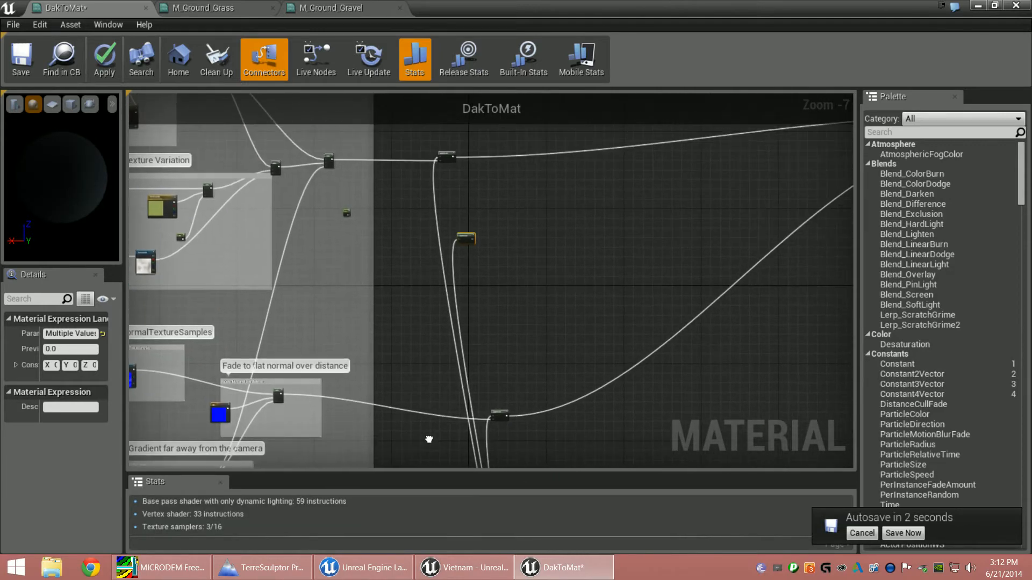
pyautogui.scroll(4, 387, 283)
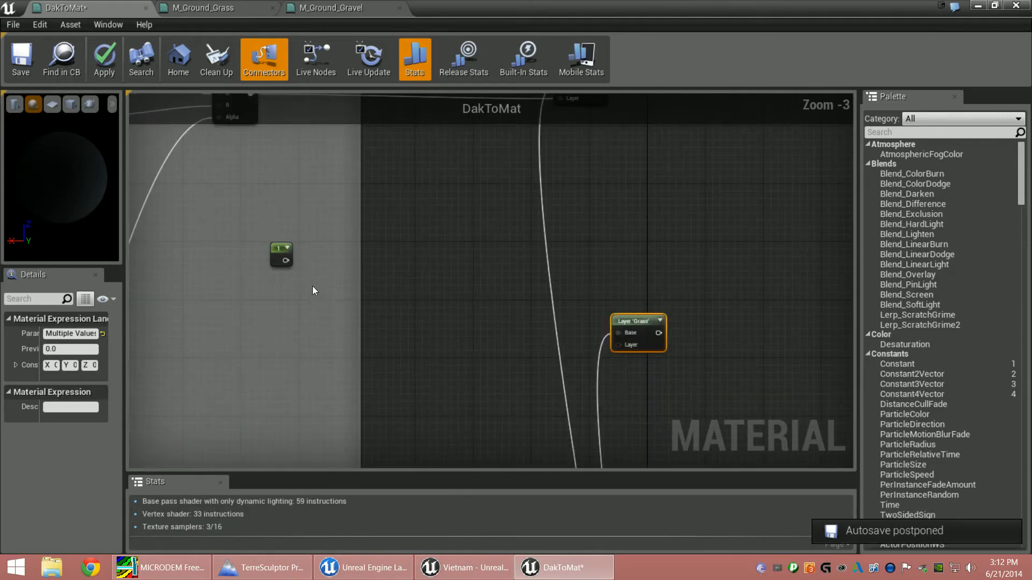
pyautogui.moveTo(286, 261); pyautogui.dragTo(619, 345)
# Connect the newly pasted Grass node's output to the Roughness input of the DakToMat result node.
pyautogui.moveTo(700, 340); pyautogui.dragTo(398, 312, button='right')
pyautogui.scroll(-3, 427, 328)
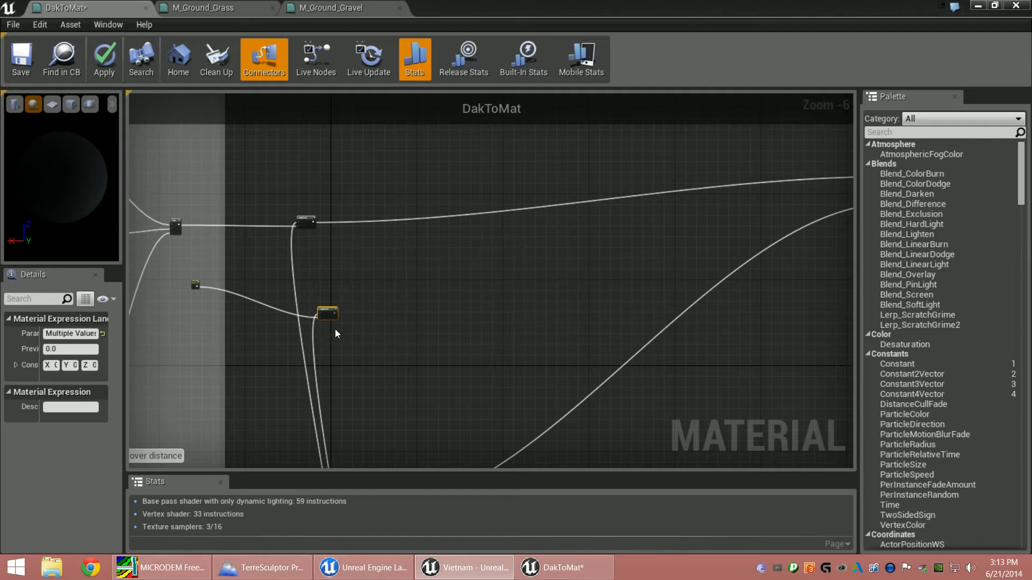
pyautogui.scroll(3, 334, 328)
pyautogui.moveTo(337, 292); pyautogui.dragTo(418, 255)
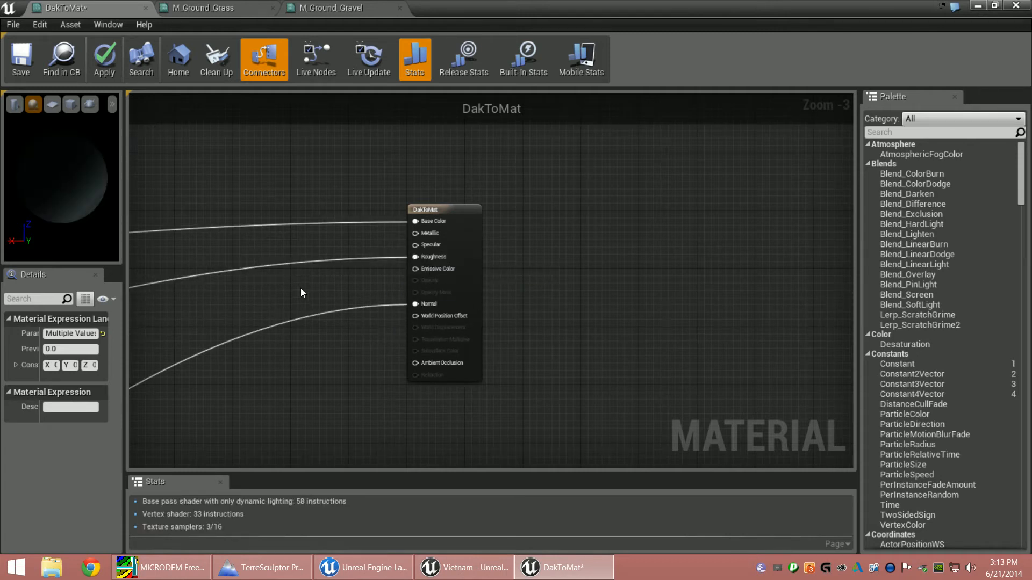
# Look over the wiring of the layer boxes and examine the nodes in the Macro Texture Variation group.
pyautogui.scroll(-3, 301, 288)
pyautogui.moveTo(301, 288); pyautogui.dragTo(479, 347, button='right')
pyautogui.scroll(-2, 480, 348)
pyautogui.moveTo(382, 374); pyautogui.dragTo(622, 206, button='right')
pyautogui.moveTo(465, 371); pyautogui.dragTo(716, 220, button='right')
pyautogui.moveTo(538, 278); pyautogui.dragTo(657, 217, button='right')
pyautogui.moveTo(625, 386); pyautogui.dragTo(640, 467, button='right')
pyautogui.moveTo(570, 432); pyautogui.dragTo(566, 244, button='right')
pyautogui.moveTo(358, 224); pyautogui.dragTo(507, 256, button='right')
pyautogui.moveTo(366, 99); pyautogui.dragTo(364, 94, button='right')
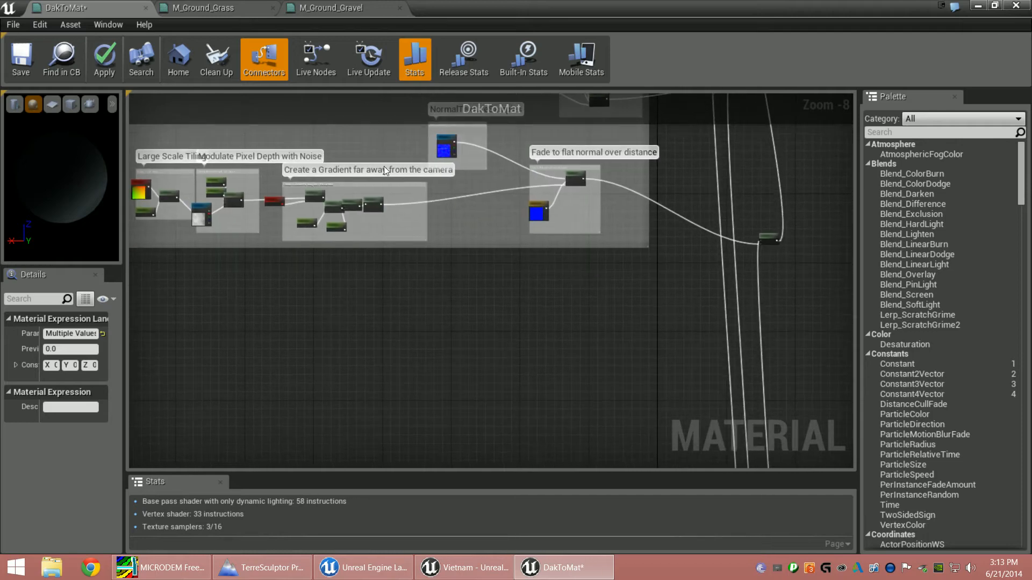
pyautogui.scroll(-4, 432, 353)
pyautogui.moveTo(432, 353); pyautogui.dragTo(407, 148, button='right')
pyautogui.scroll(3, 434, 302)
pyautogui.scroll(5, 351, 376)
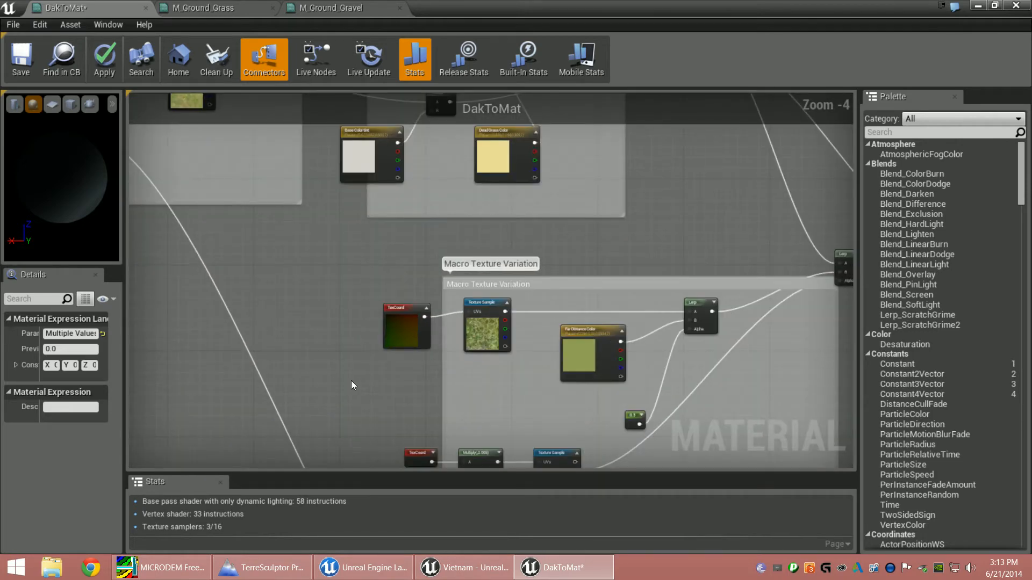
pyautogui.moveTo(351, 385); pyautogui.dragTo(437, 282, button='right')
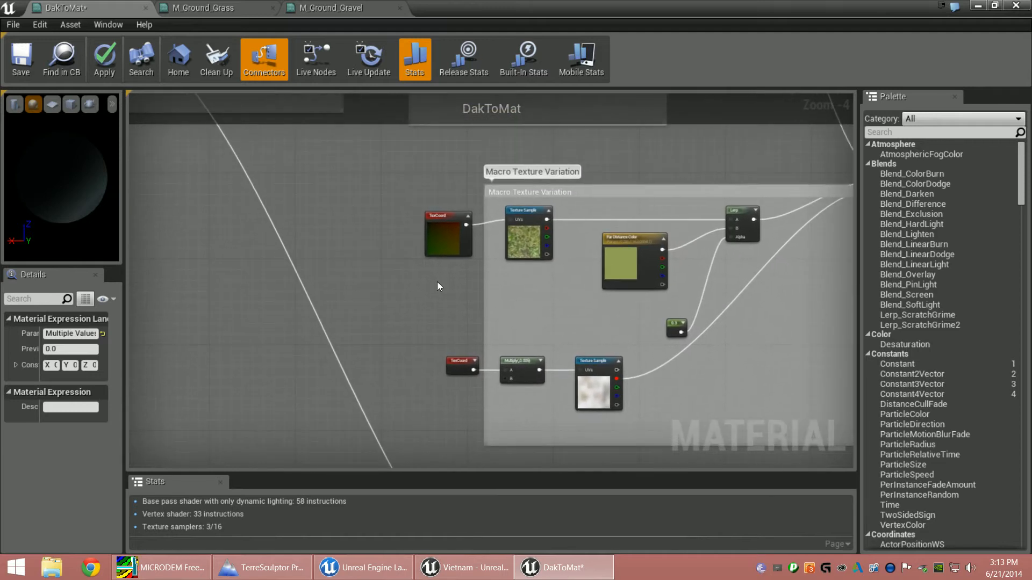
# Close the M_Ground_Grass and M_Ground_Gravel materials without applying their changes.
pyautogui.click(273, 8)
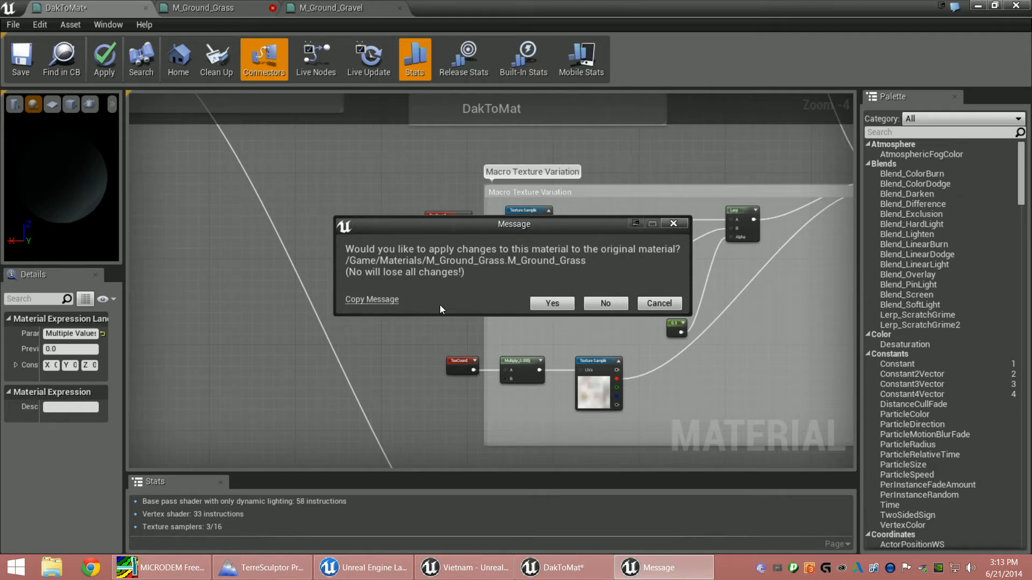
pyautogui.click(605, 304)
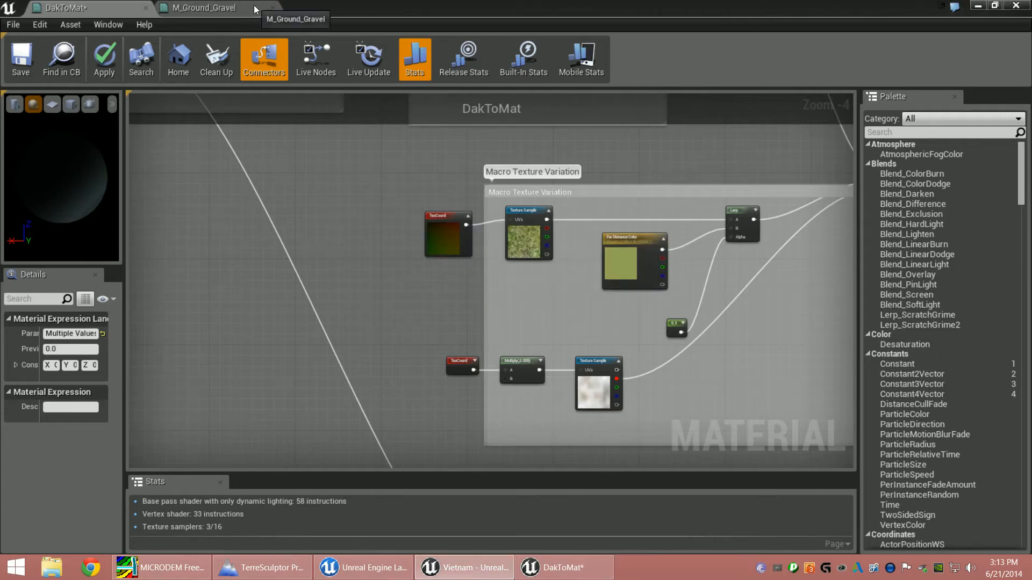
pyautogui.click(272, 7)
pyautogui.click(606, 304)
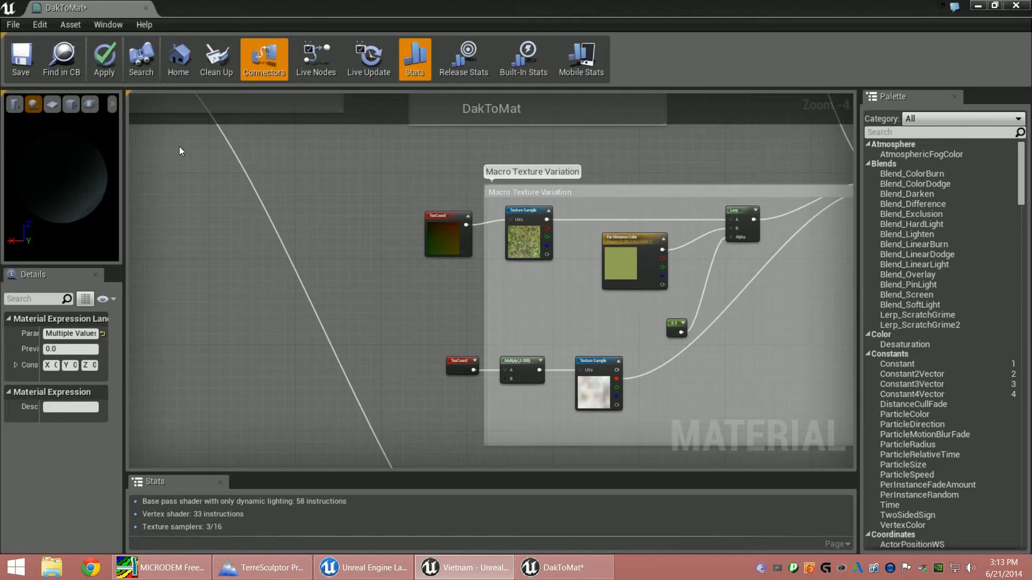
# Apply the changes to the DakToMat material and save it.
pyautogui.click(107, 60)
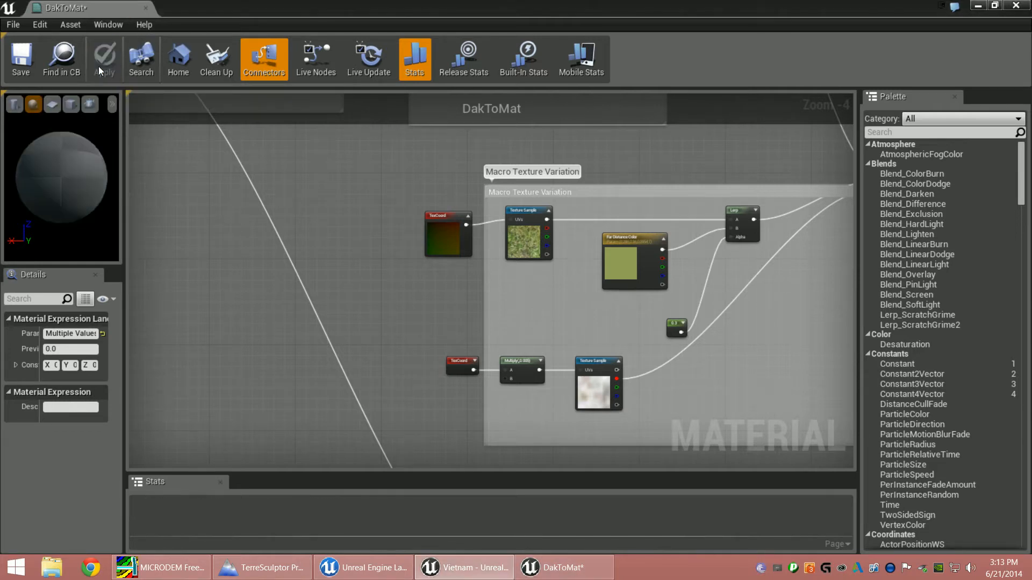
pyautogui.click(25, 59)
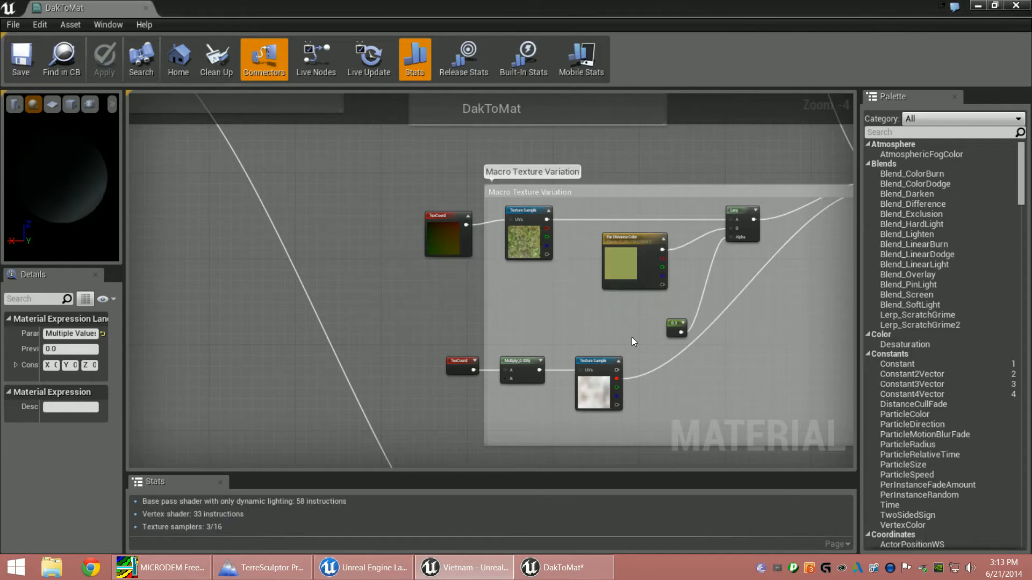
pyautogui.scroll(-6, 457, 273)
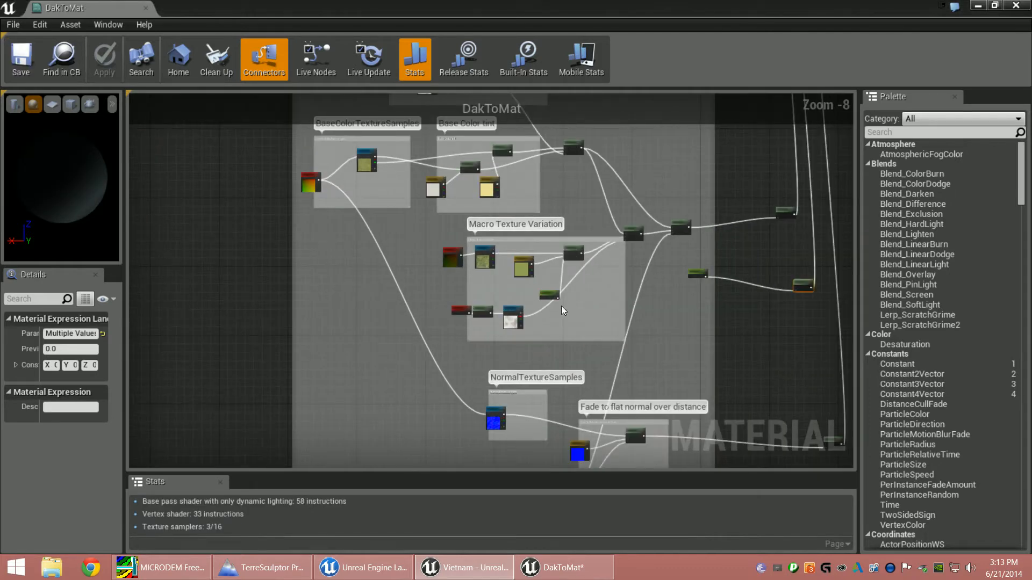
pyautogui.scroll(-2, 548, 302)
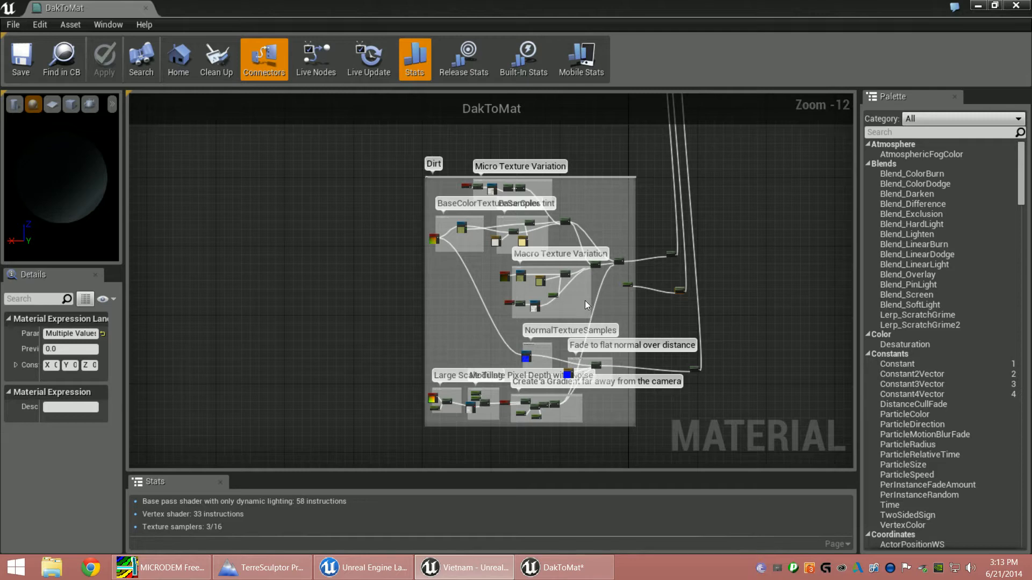
pyautogui.moveTo(585, 301); pyautogui.dragTo(470, 324, button='right')
pyautogui.scroll(6, 470, 324)
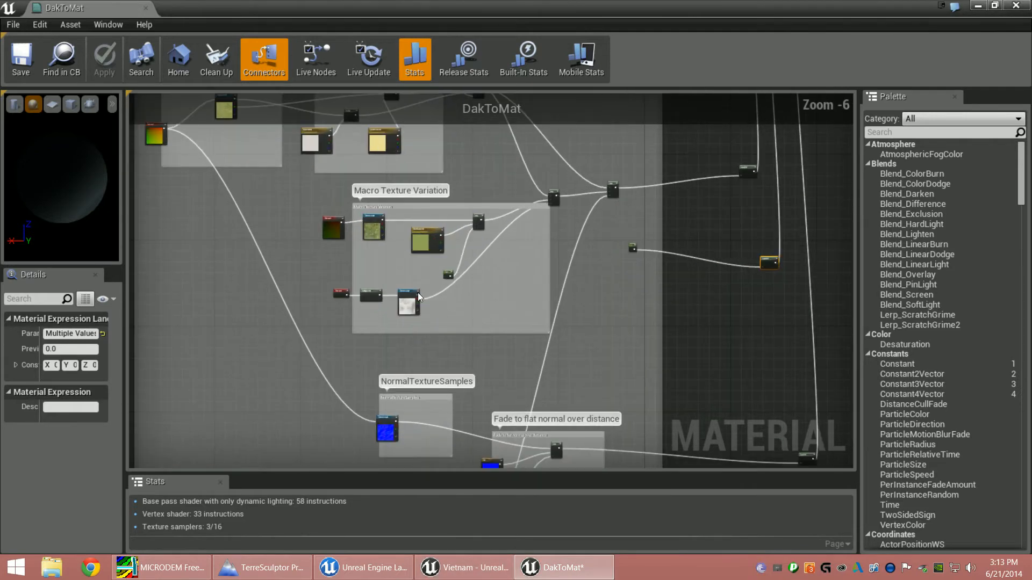
pyautogui.moveTo(339, 257); pyautogui.dragTo(414, 347, button='right')
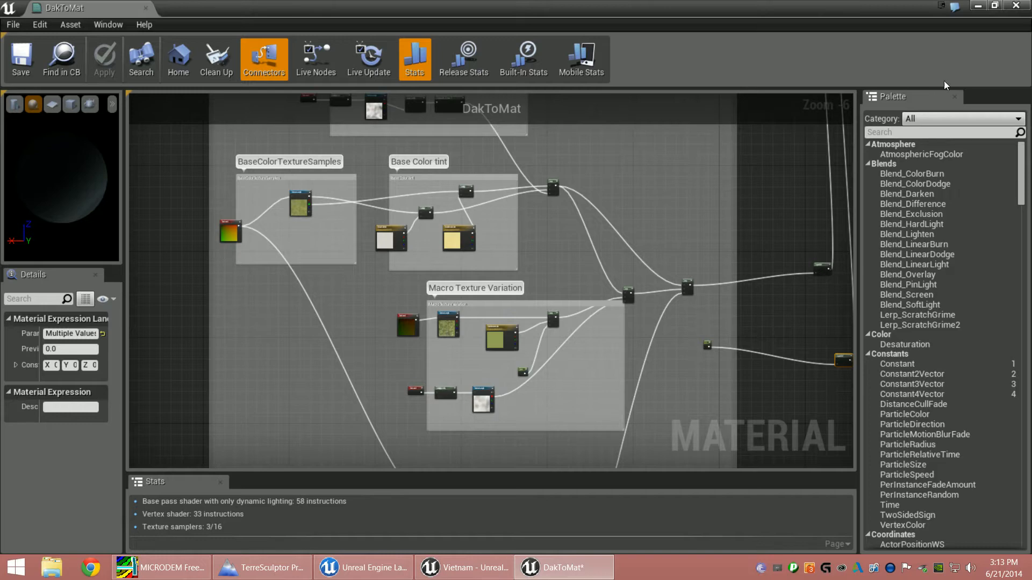
# Shrink the DakToMat window, search the whole Game folder for "land" and select the M_Landscape_Sand material.
pyautogui.click(994, 6)
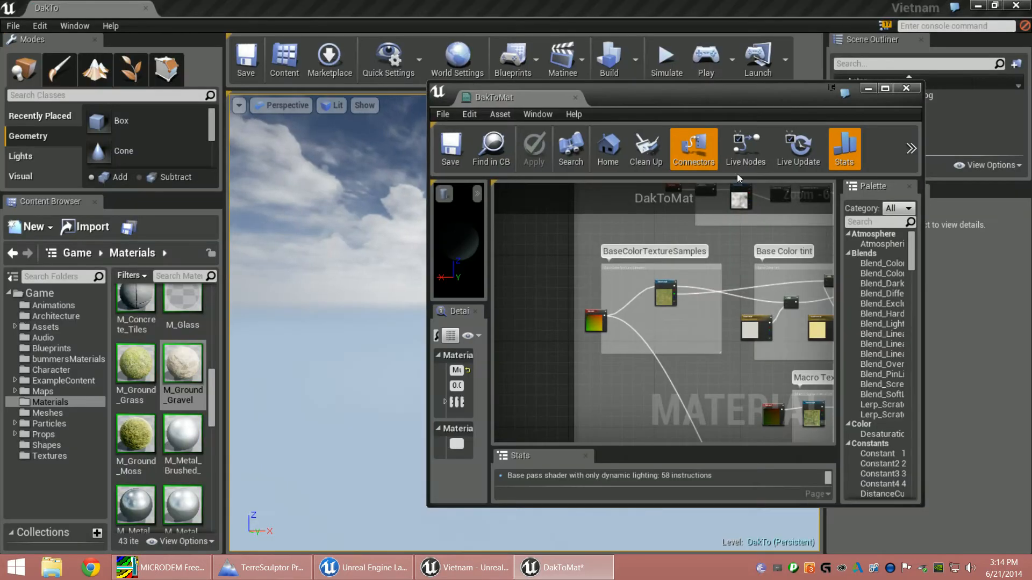
pyautogui.moveTo(209, 398); pyautogui.dragTo(207, 363)
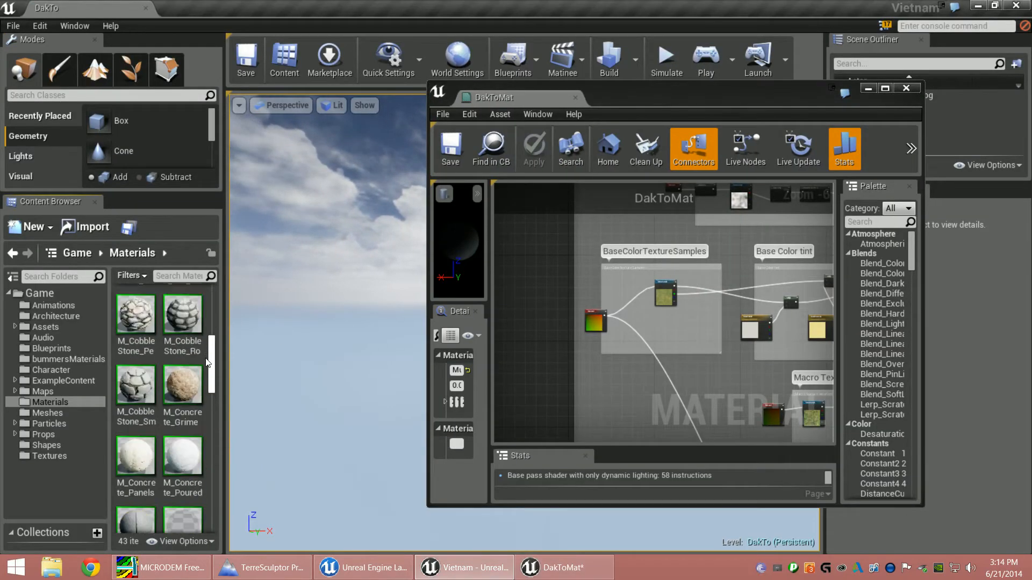
pyautogui.scroll(5, 183, 333)
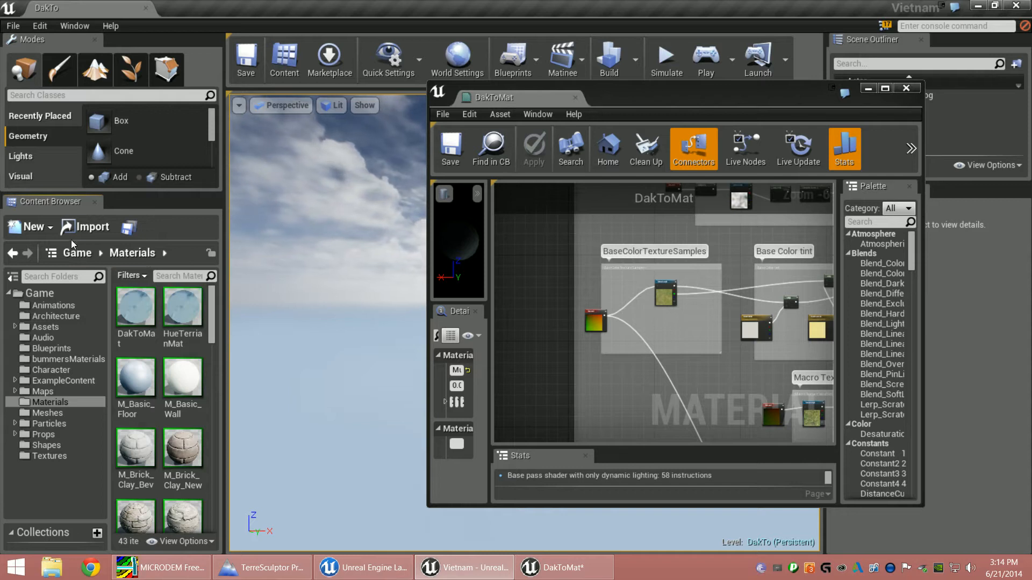
pyautogui.click(77, 252)
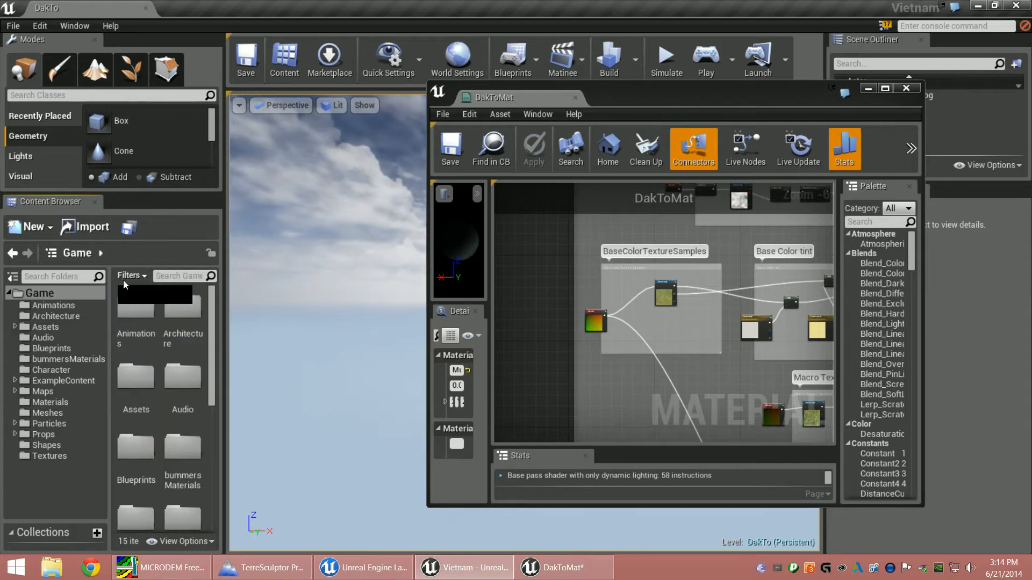
pyautogui.click(171, 276)
pyautogui.write('land')
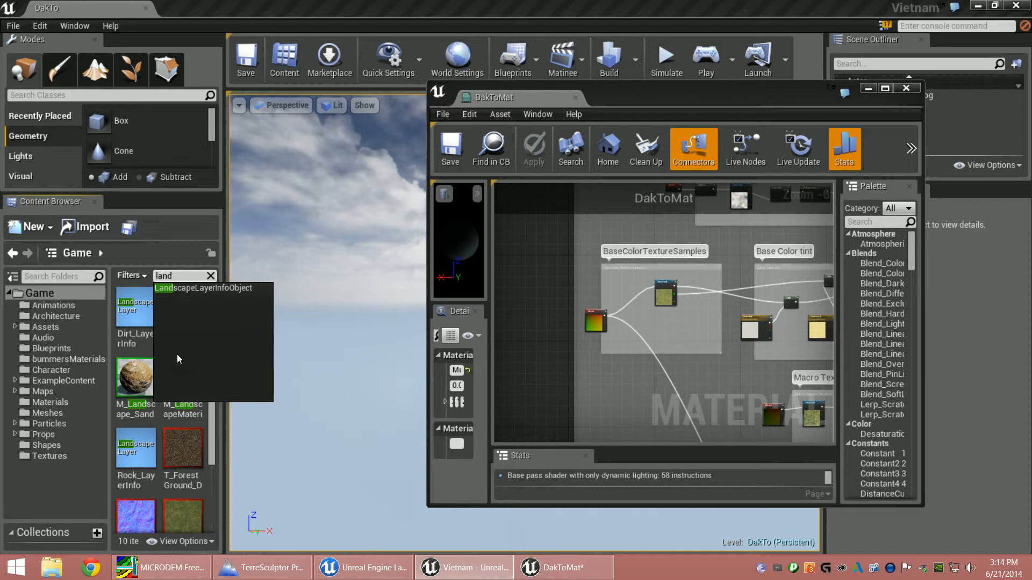
pyautogui.click(136, 373)
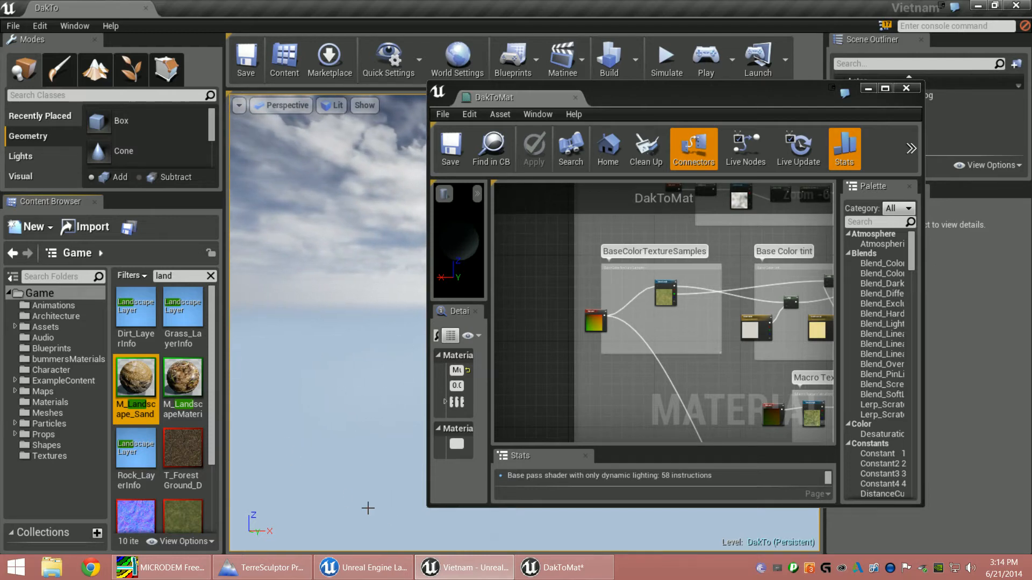
# Switch to the Unreal Engine Launcher and open the Content Examples page in the Marketplace.
pyautogui.click(365, 568)
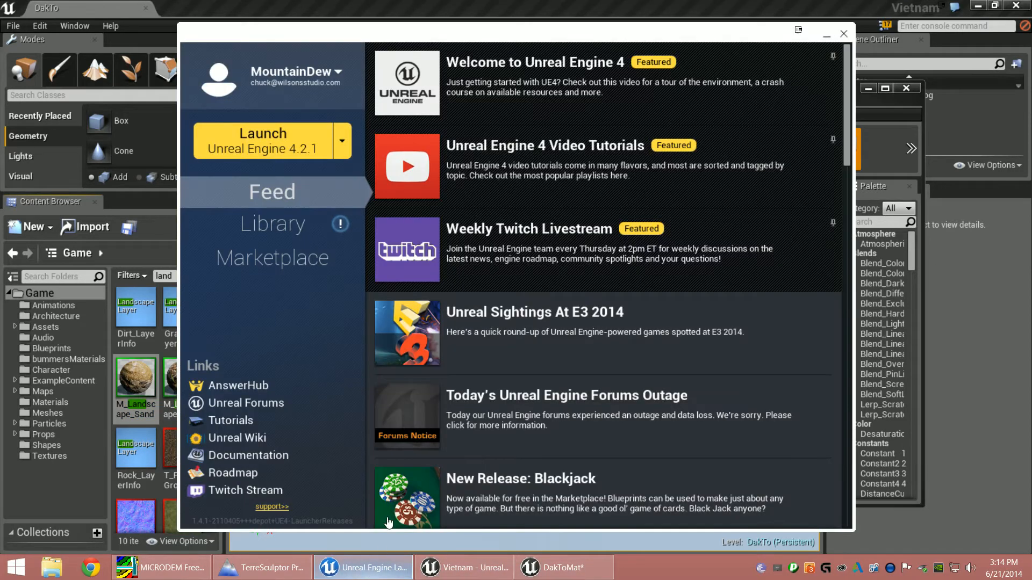
pyautogui.click(277, 261)
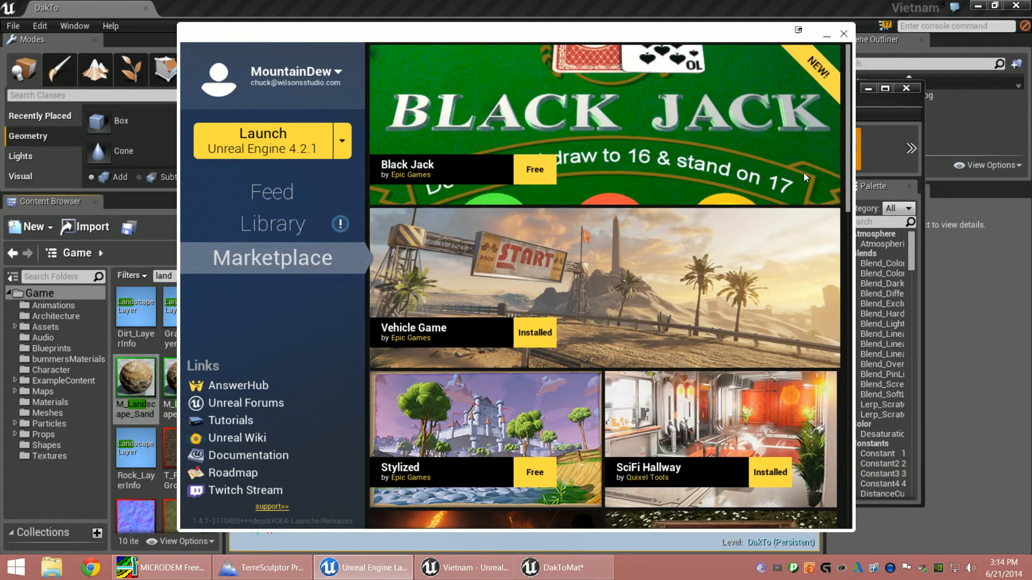
pyautogui.moveTo(846, 123); pyautogui.dragTo(860, 389)
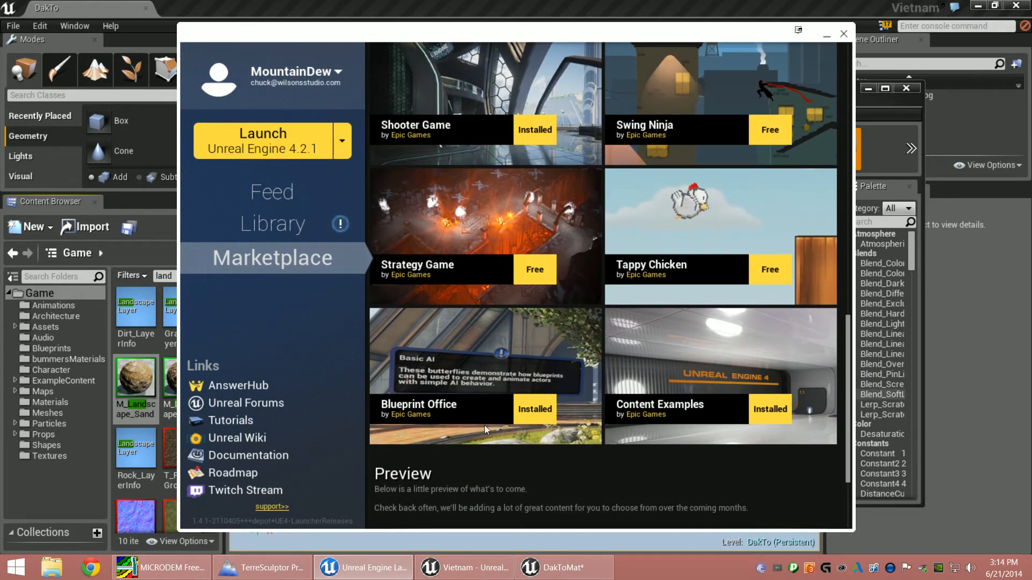
pyautogui.click(778, 411)
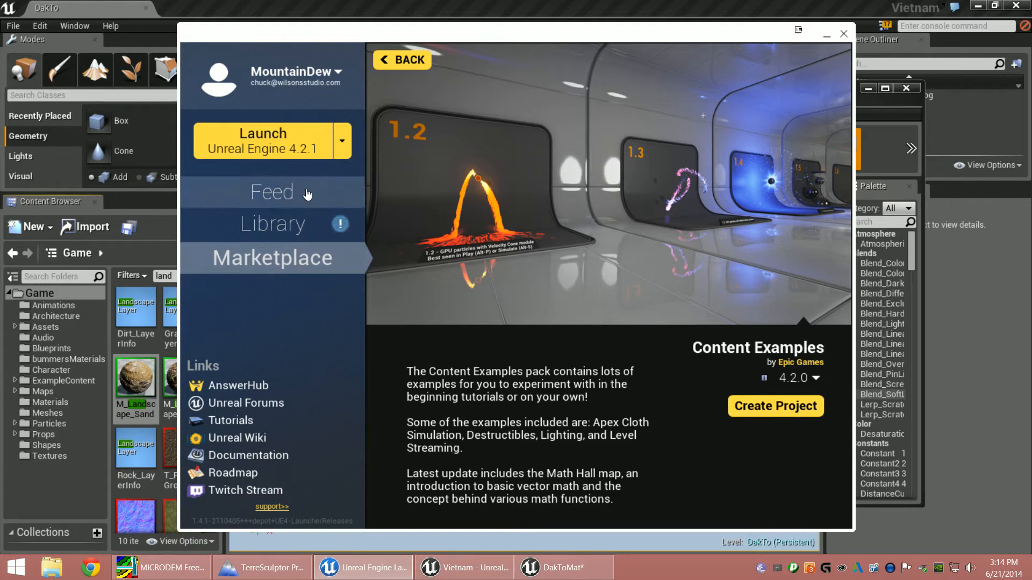
# Launch Unreal Engine 4.2.1, create MyProject from the Blueprint First Person template with starter content, and close its editor.
pyautogui.click(273, 141)
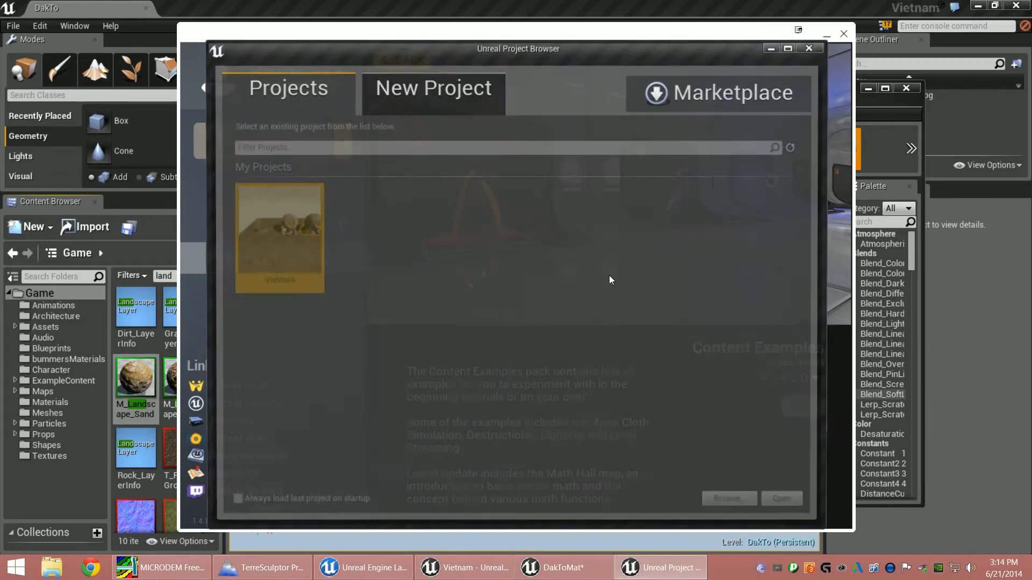
pyautogui.click(428, 88)
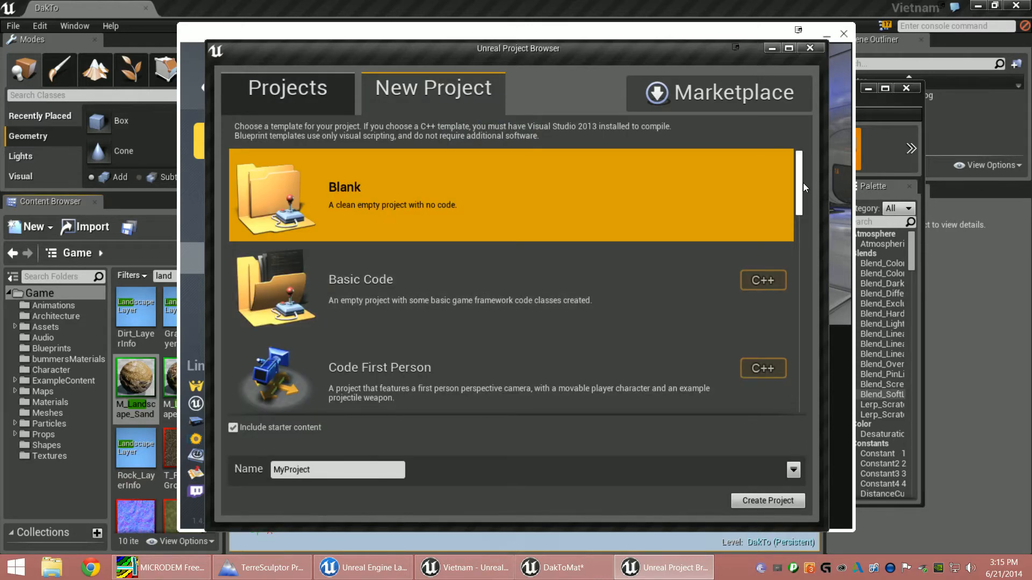
pyautogui.scroll(-3, 804, 186)
pyautogui.click(559, 344)
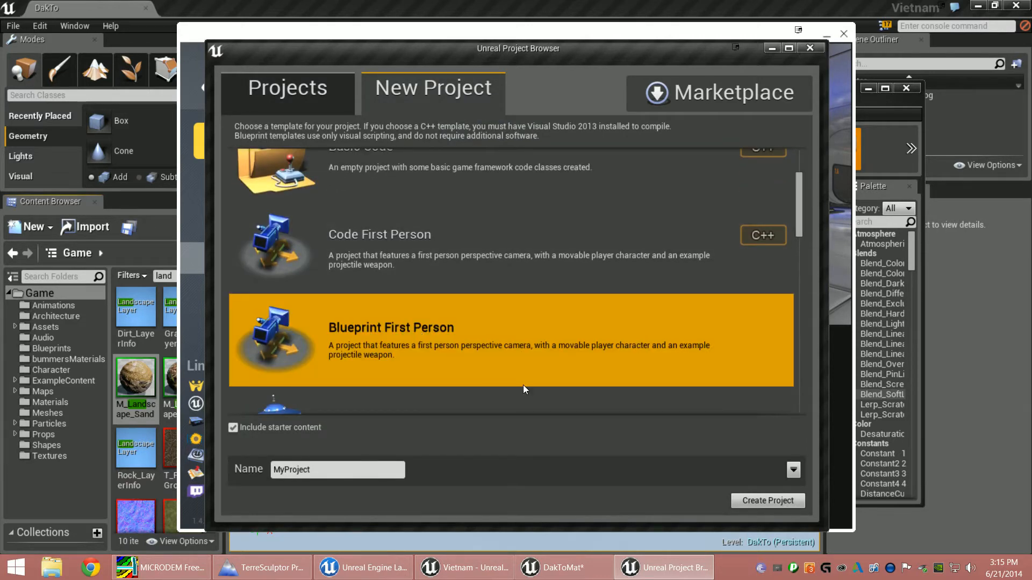
pyautogui.click(746, 503)
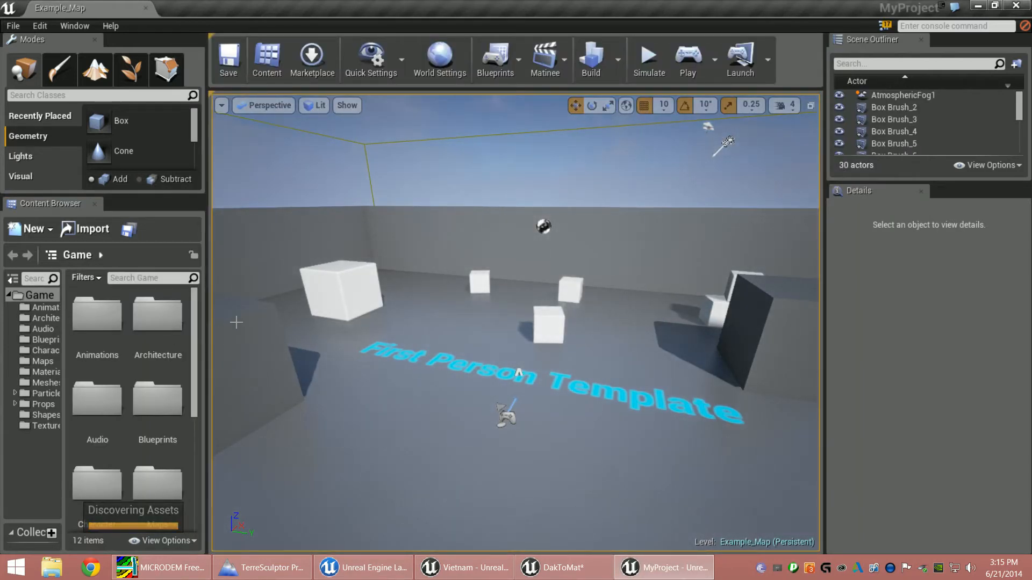
pyautogui.click(1014, 6)
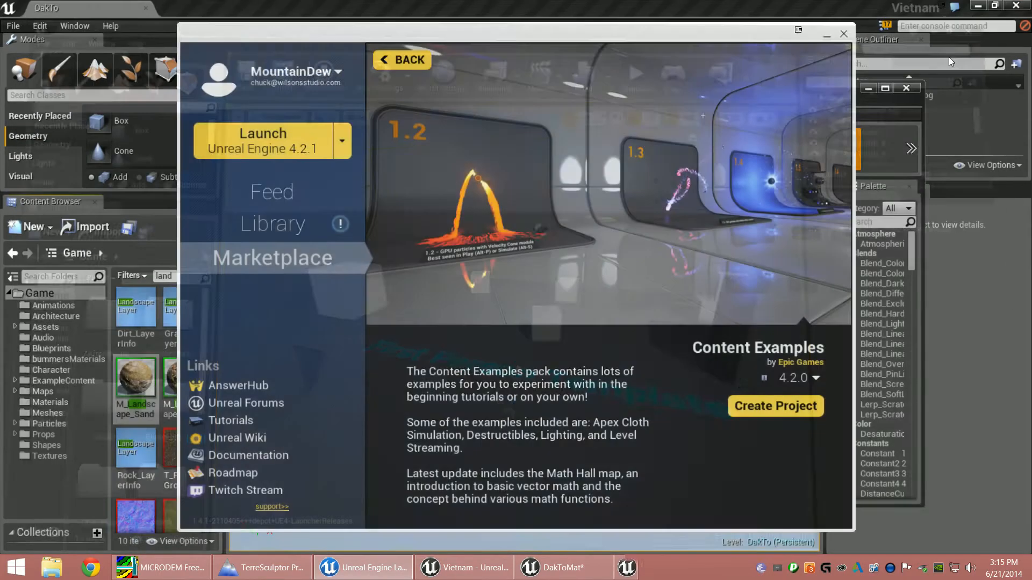
# Open the ContentExamples project from the launcher's library and switch to its editor window.
pyautogui.click(267, 224)
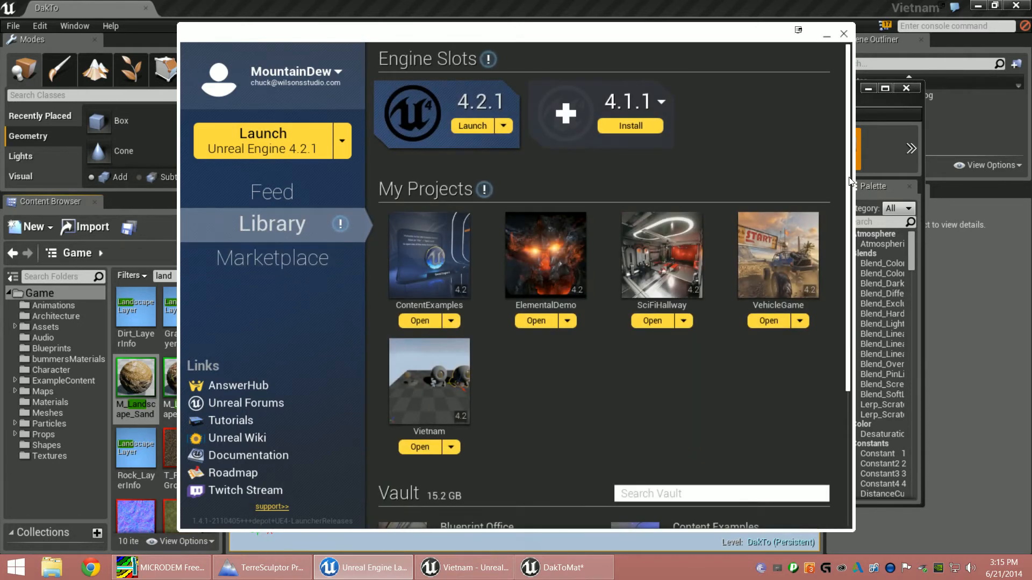
pyautogui.moveTo(849, 179); pyautogui.dragTo(846, 192)
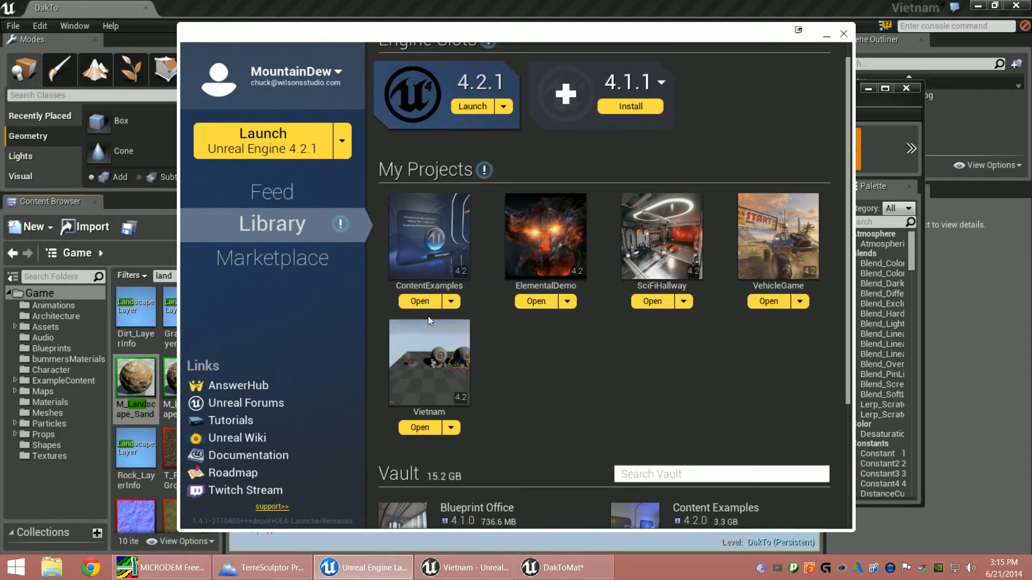
pyautogui.click(420, 301)
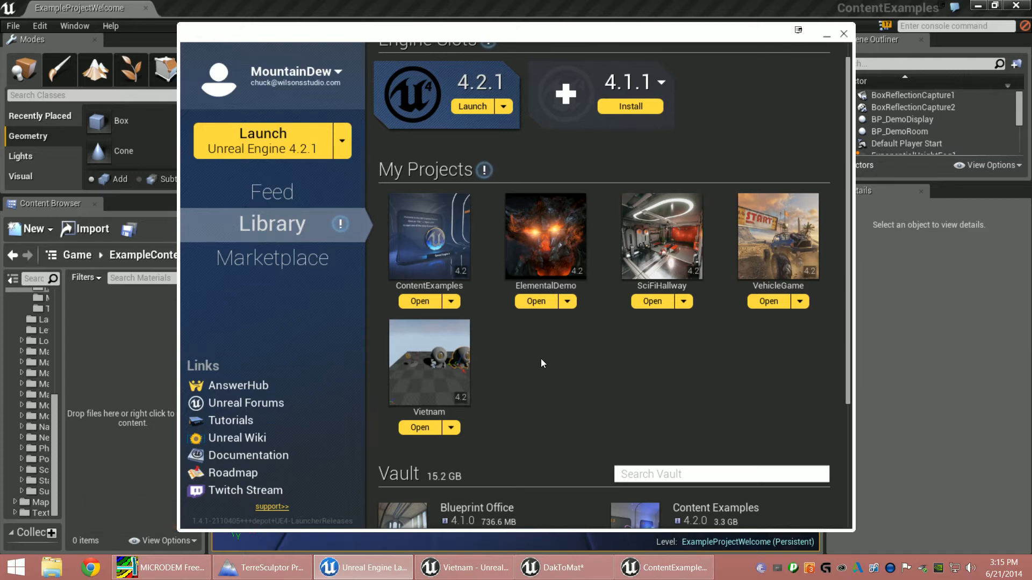
pyautogui.click(664, 567)
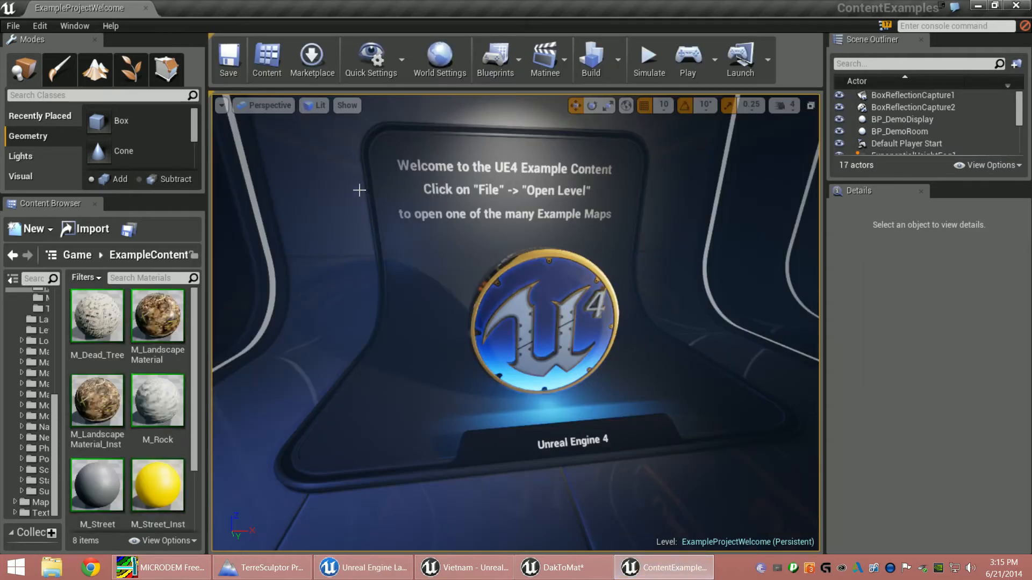
# Open the Landscapes.umap level from the project's Maps folder.
pyautogui.click(12, 26)
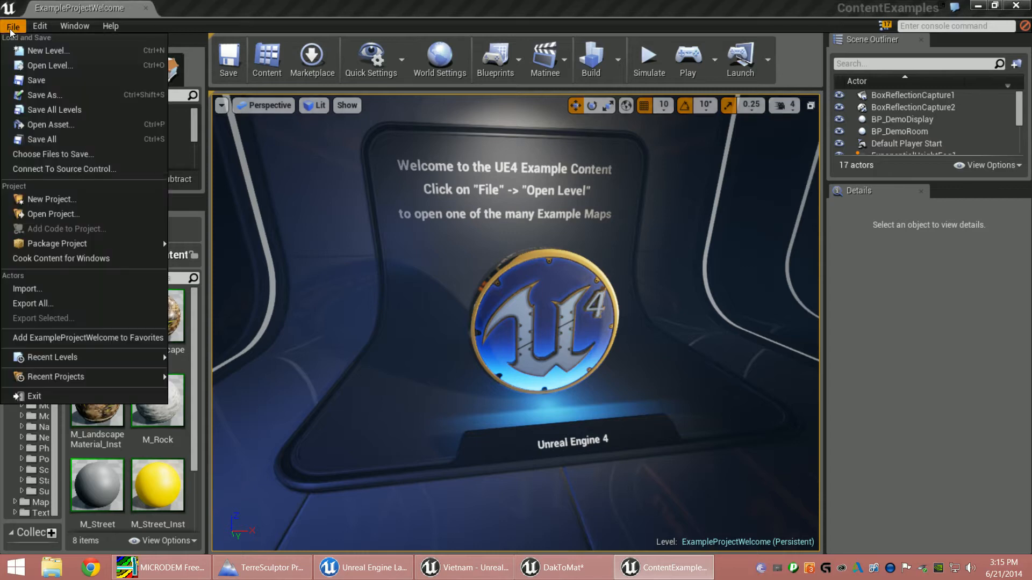
pyautogui.click(33, 64)
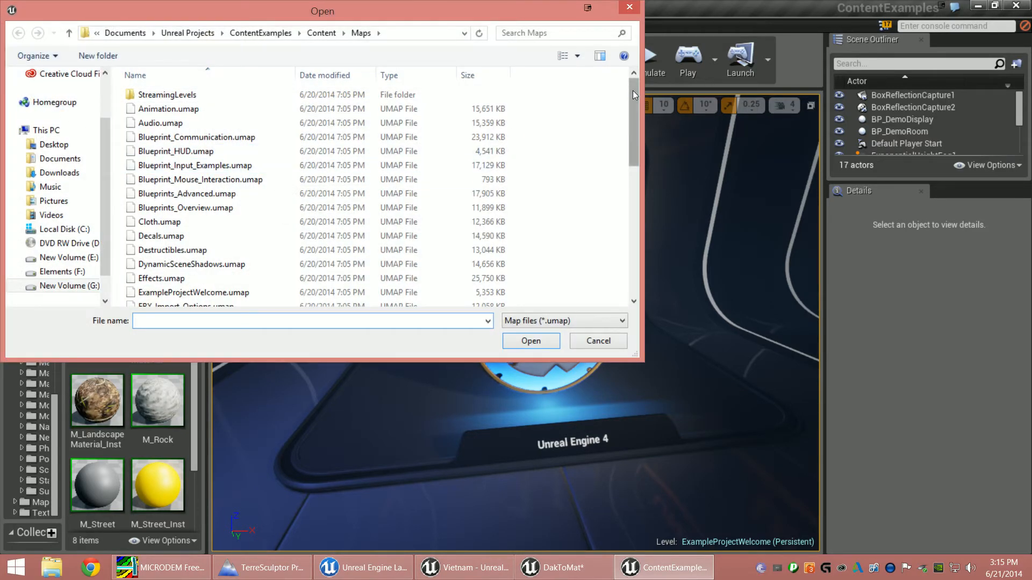
pyautogui.moveTo(633, 90); pyautogui.dragTo(638, 151)
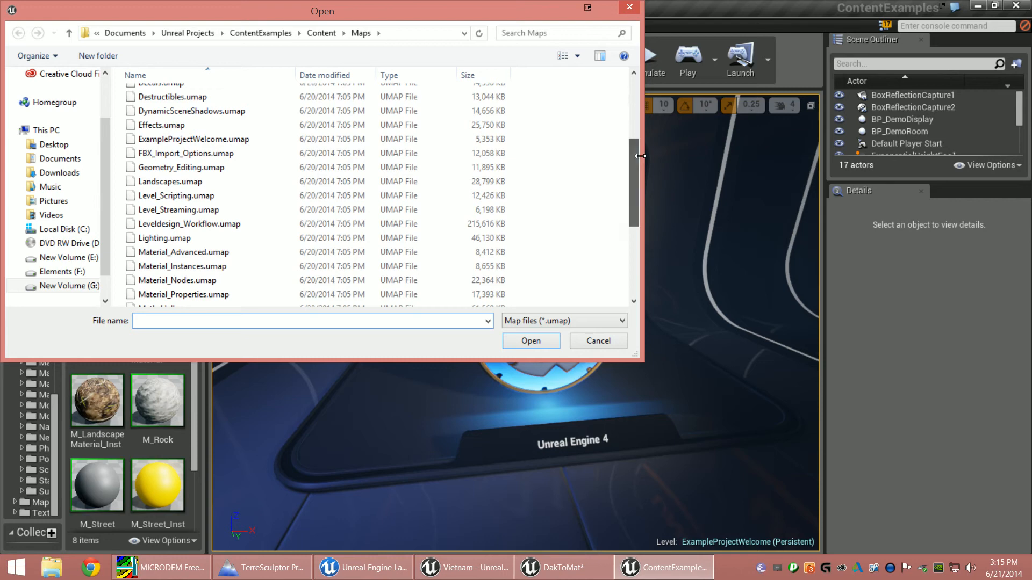
pyautogui.doubleClick(170, 183)
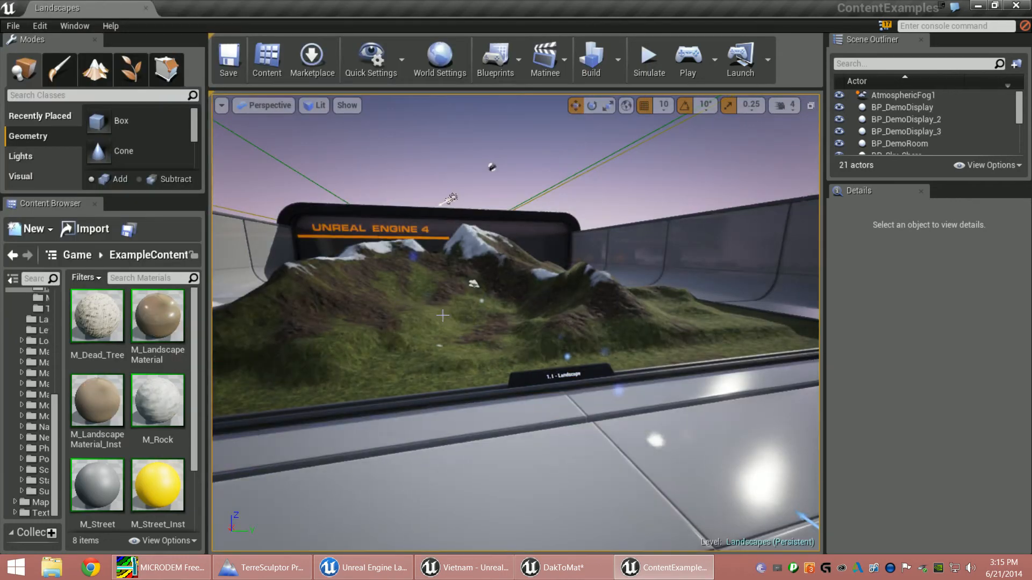
# Select the large mountain landscape and locate its assigned landscape material in the Content Browser.
pyautogui.scroll(3, 376, 278)
pyautogui.moveTo(376, 277)
pyautogui.mouseDown(button='right')
pyautogui.moveTo(483, 365)
pyautogui.moveTo(375, 279)
pyautogui.mouseUp(button='right')
pyautogui.click(388, 300)
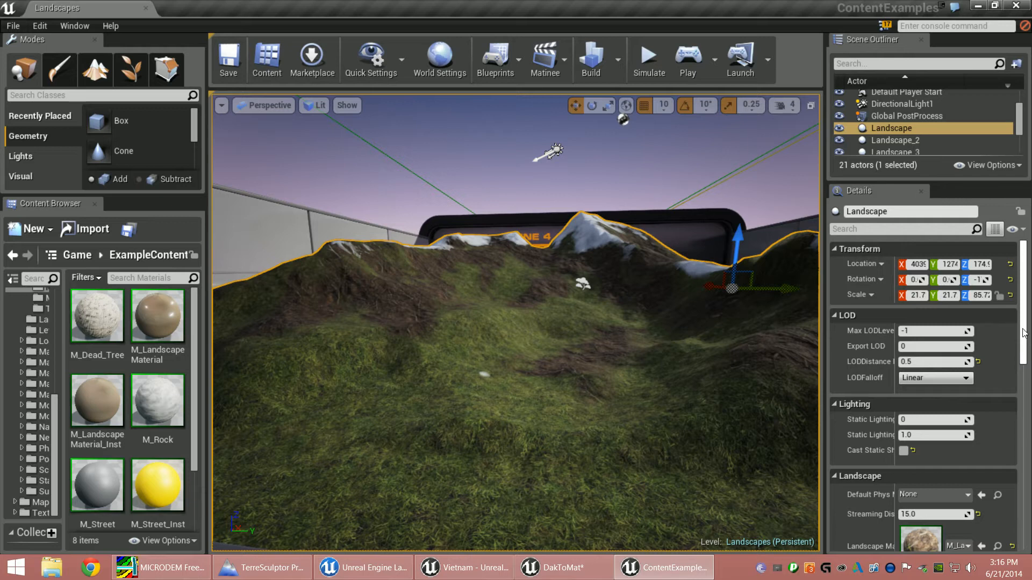
pyautogui.scroll(-5, 1023, 333)
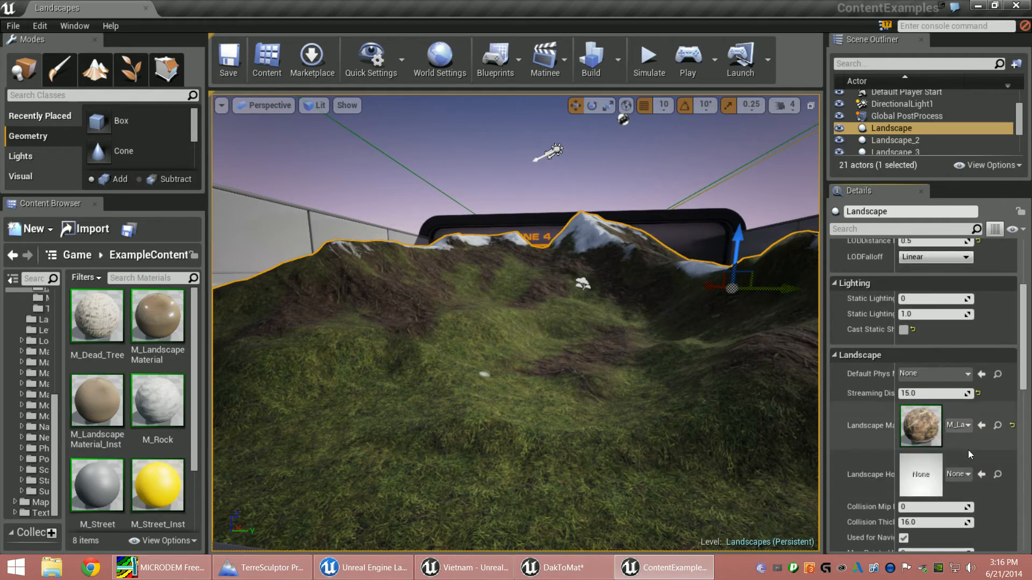
pyautogui.click(997, 425)
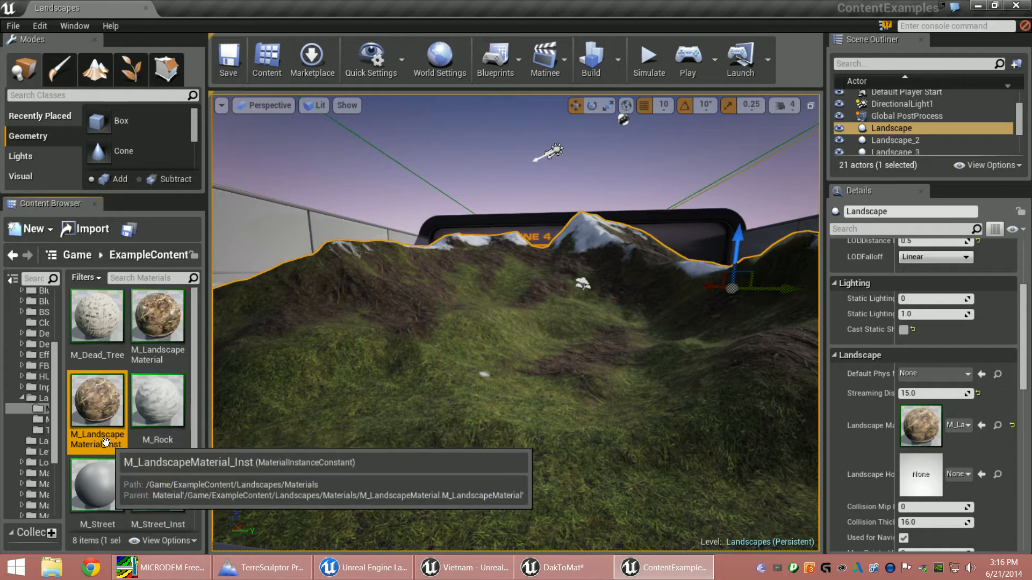
# Start migrating M_LandscapeMaterial_Inst with its dependent assets, choose the Vietnam project's Content folder as destination, and cancel the migration.
pyautogui.rightClick(99, 404)
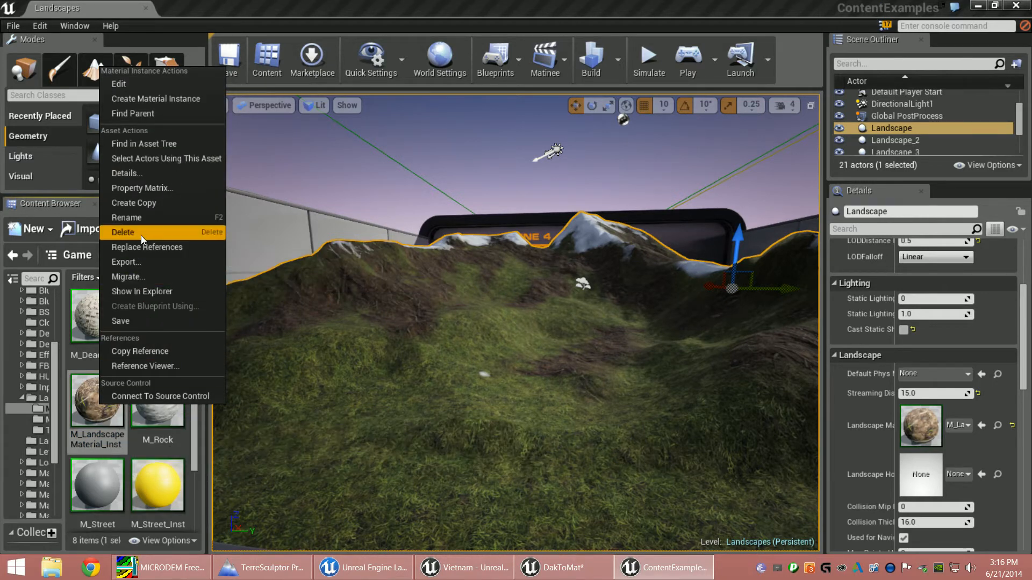
pyautogui.click(132, 279)
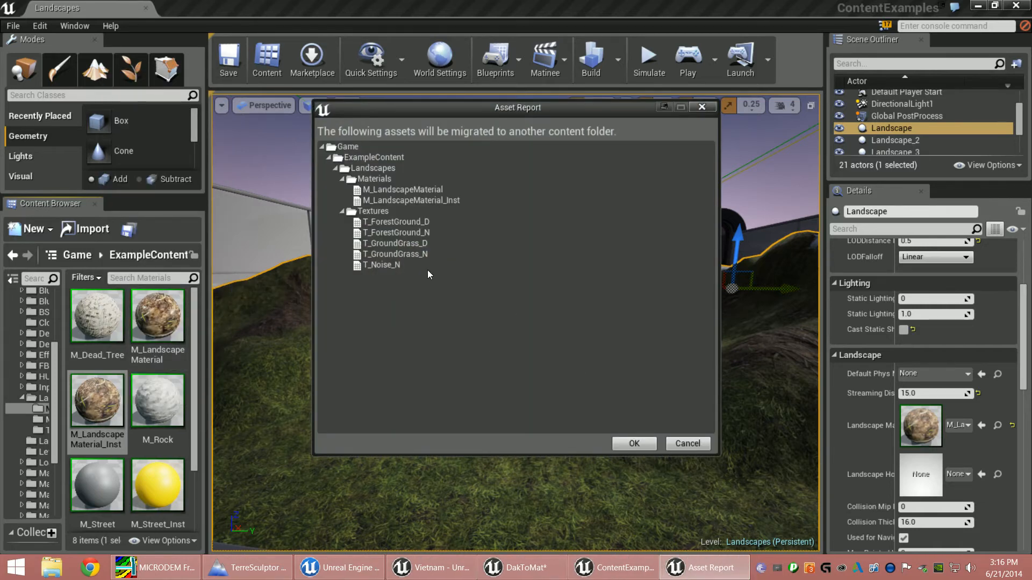
pyautogui.click(634, 443)
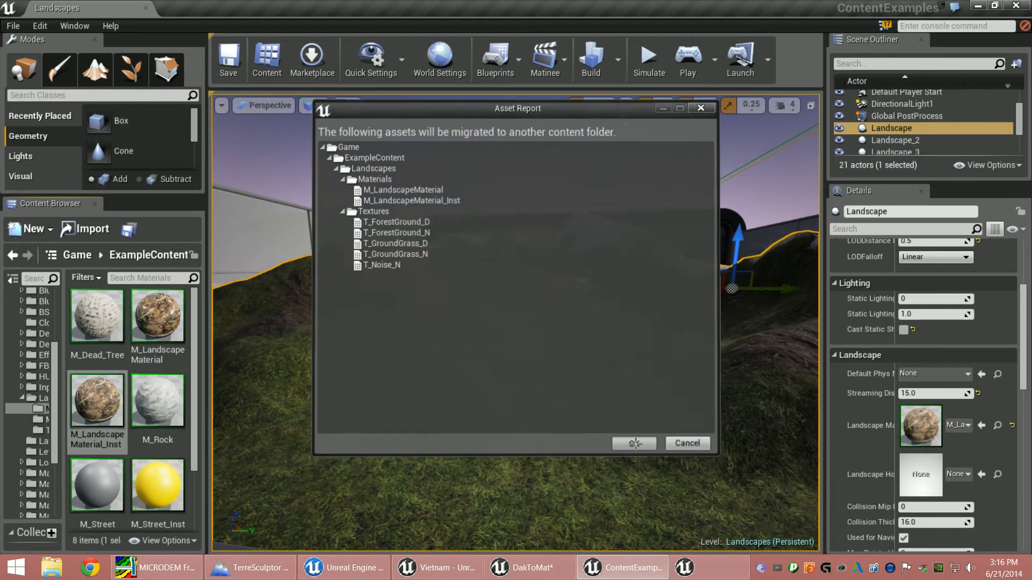
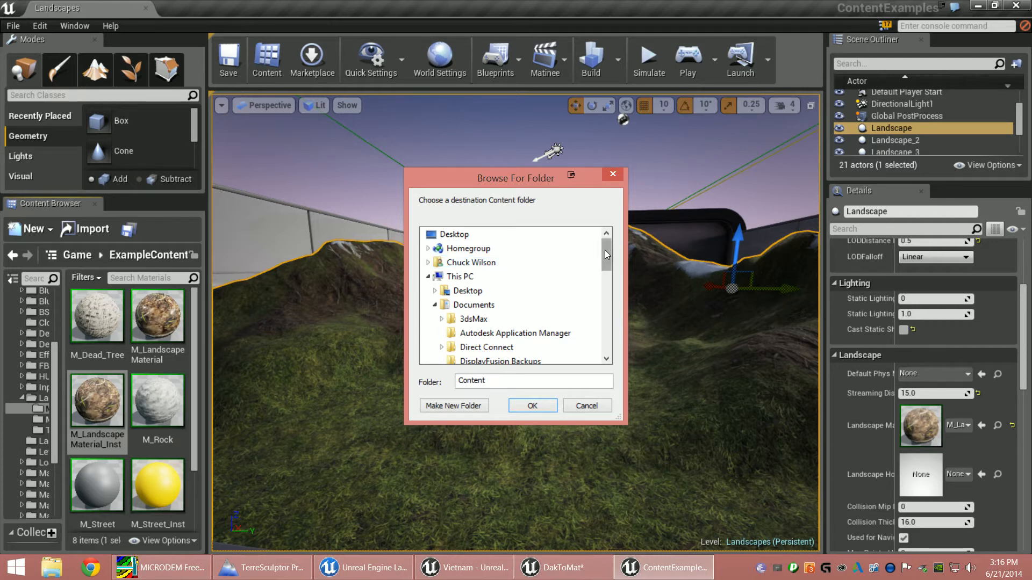
pyautogui.click(473, 305)
pyautogui.scroll(-2, 604, 267)
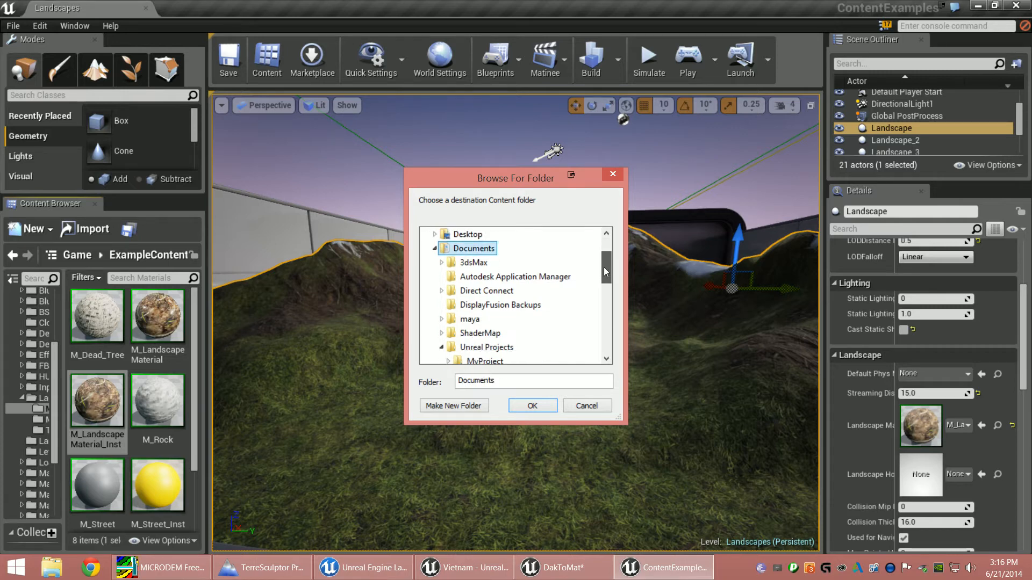
pyautogui.click(483, 334)
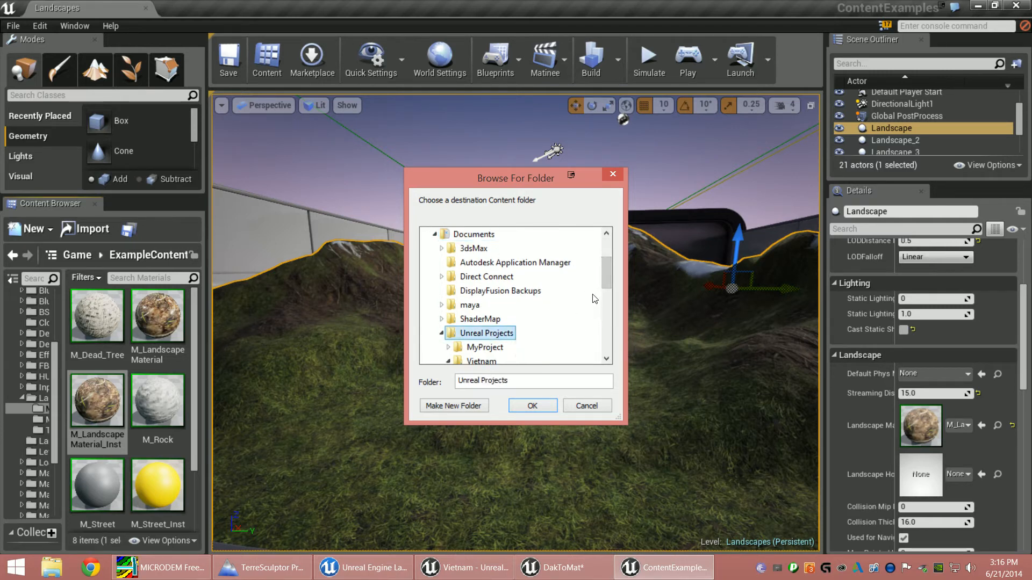
pyautogui.moveTo(607, 266); pyautogui.dragTo(601, 278)
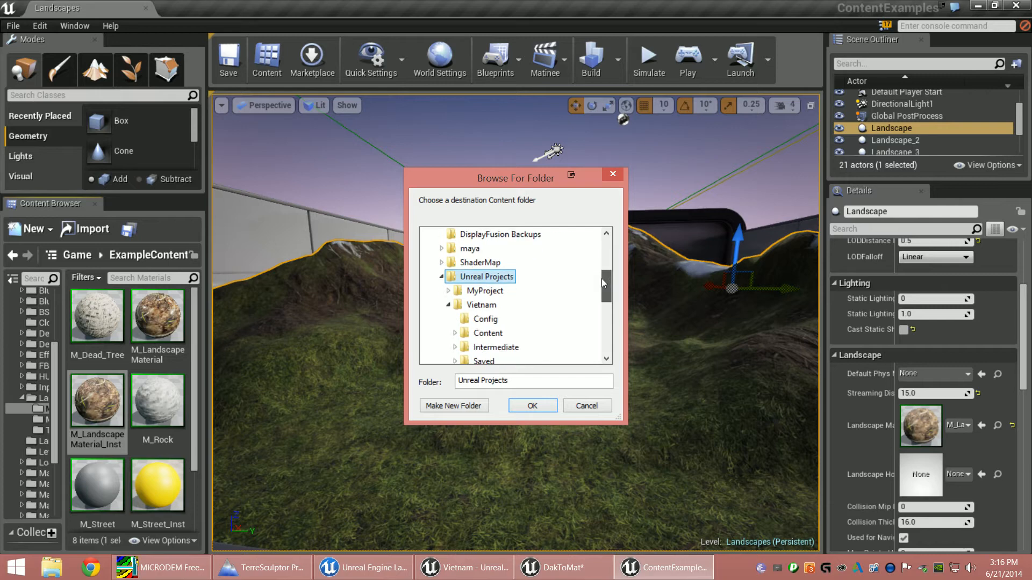
pyautogui.scroll(-1, 500, 314)
pyautogui.click(487, 305)
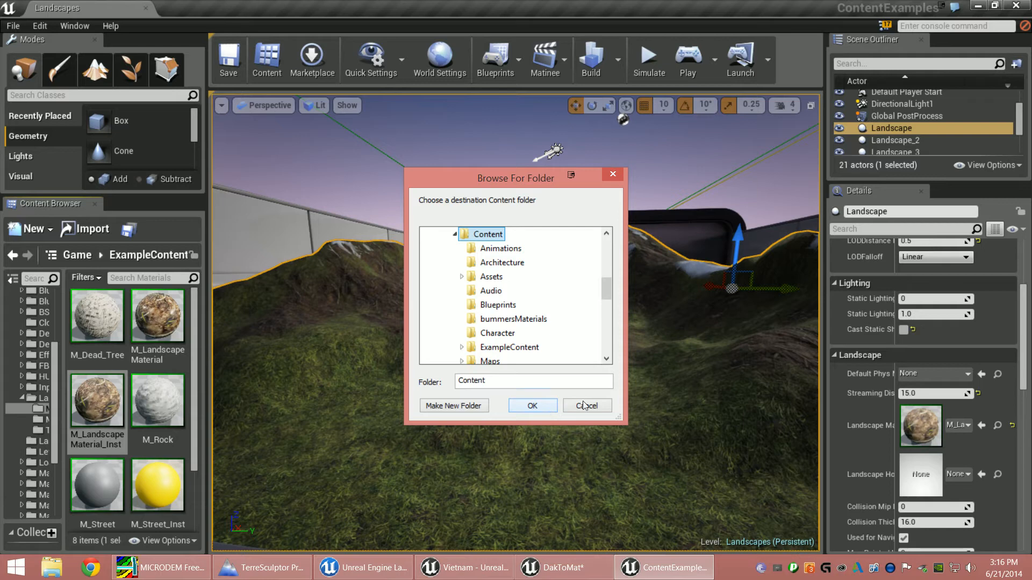
pyautogui.click(612, 174)
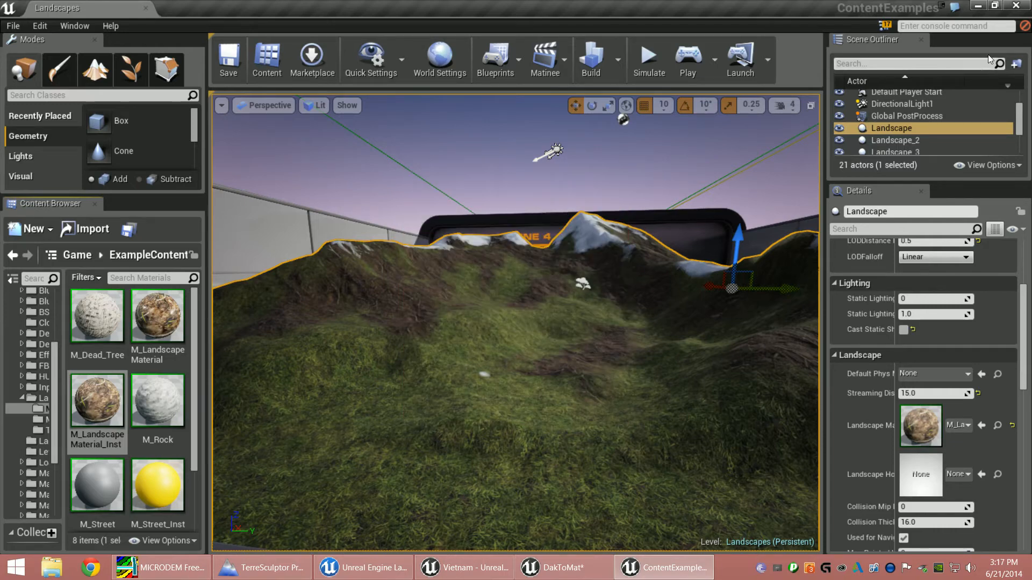
# Close the ContentExamples editor to return to the Vietnam project and select the T_ForestGround_D texture in its Content Browser.
pyautogui.click(1019, 7)
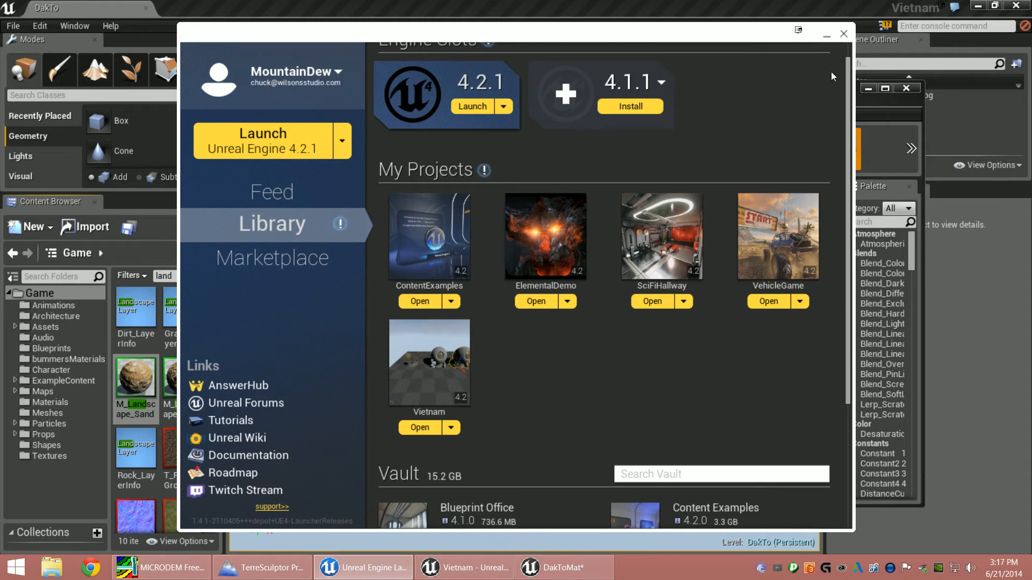
pyautogui.click(826, 38)
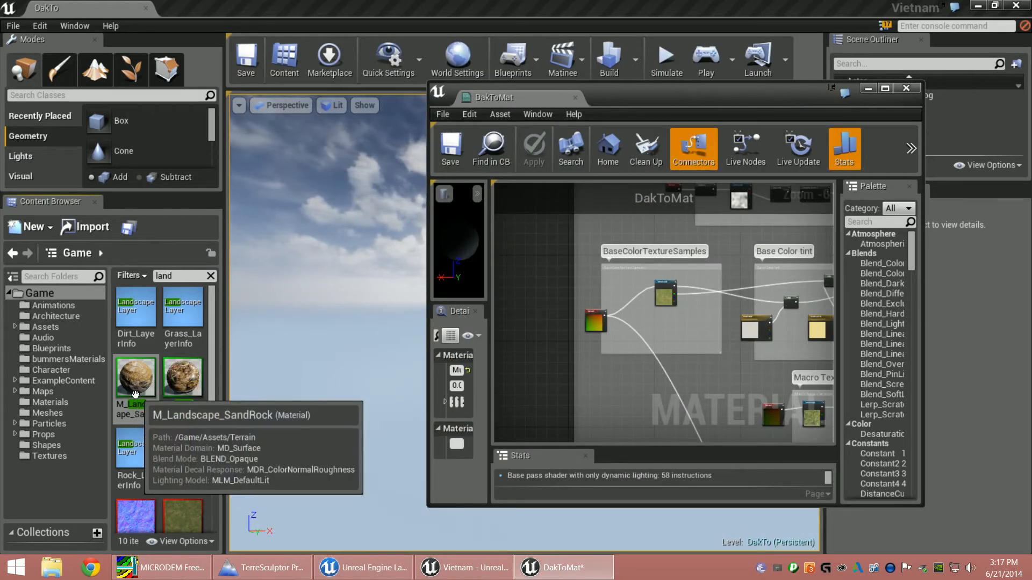
pyautogui.click(140, 384)
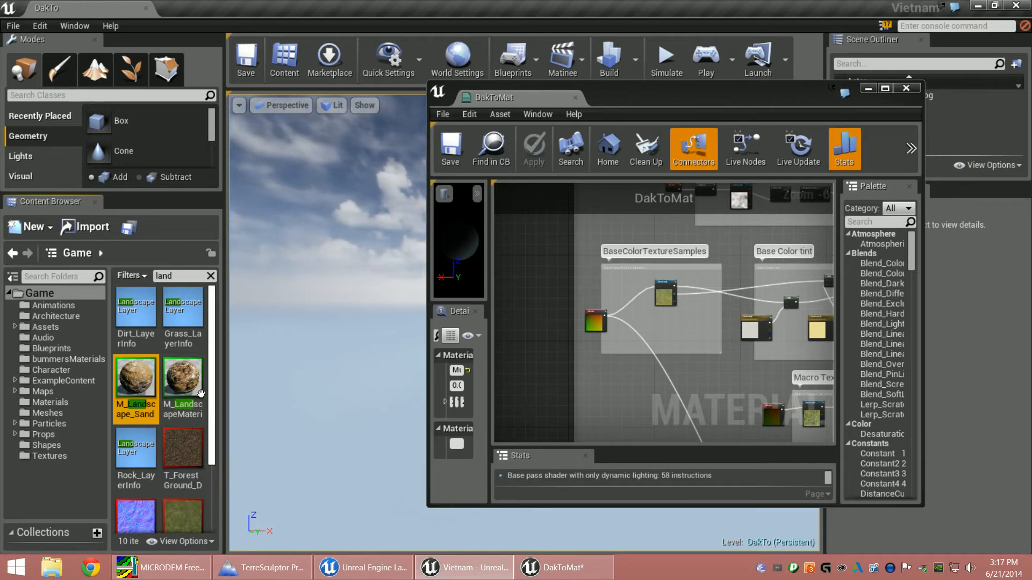
pyautogui.scroll(-1, 212, 375)
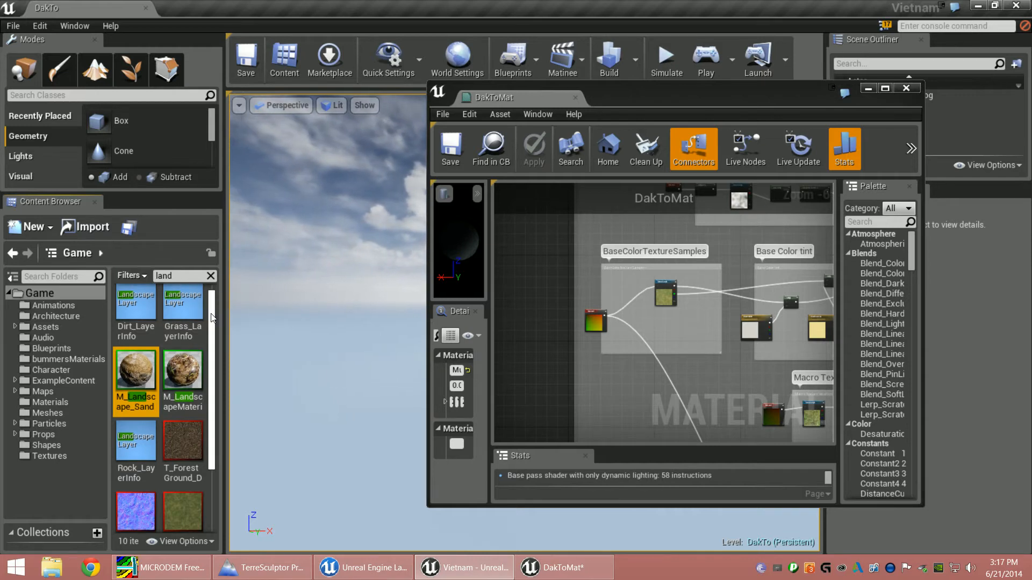
pyautogui.scroll(-3, 180, 371)
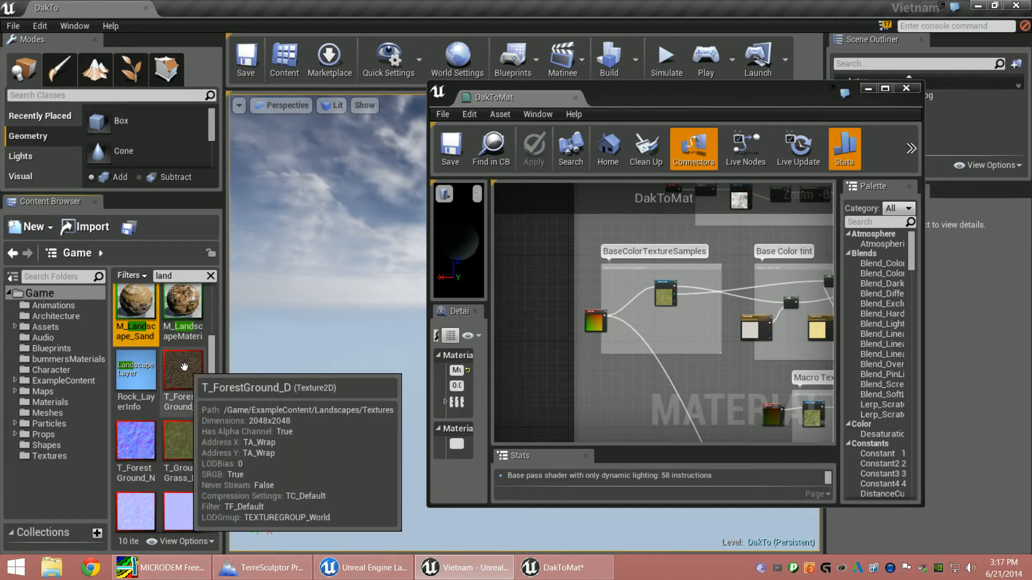
pyautogui.click(183, 369)
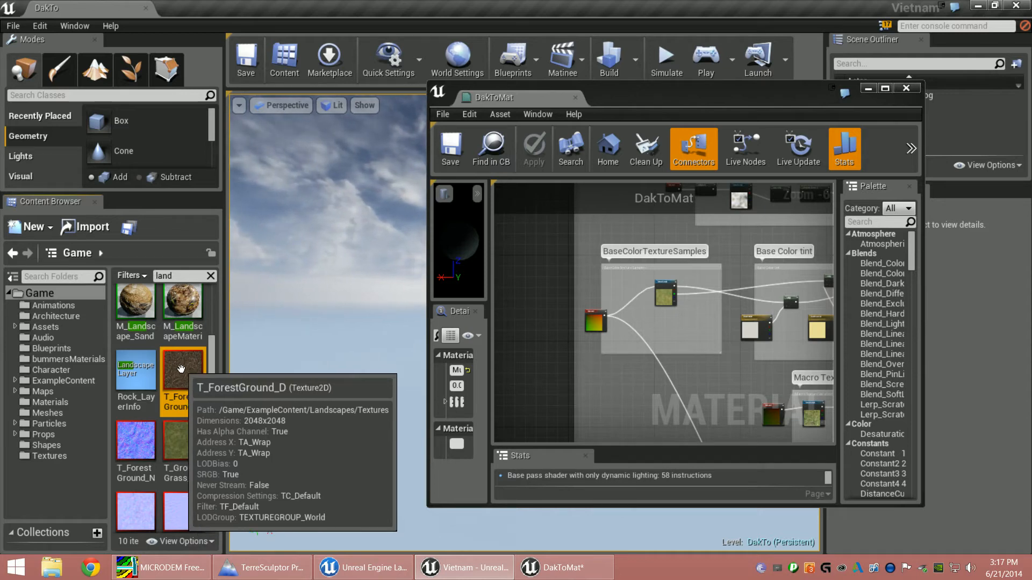
# Assign the selected T_ForestGround_D texture to the grass texture sample in DakToMat's Macro Texture Variation group.
pyautogui.click(884, 89)
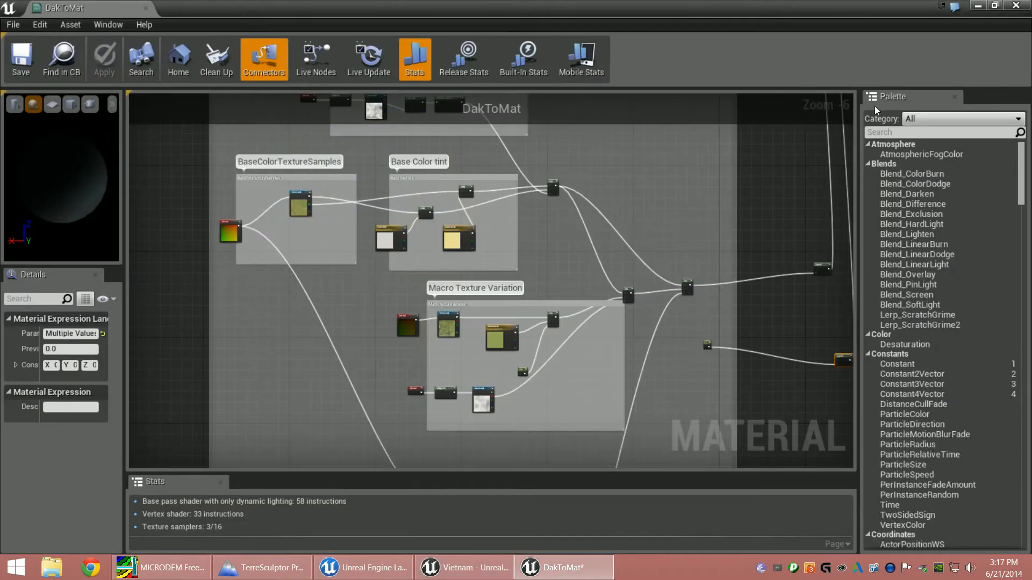
pyautogui.scroll(4, 485, 342)
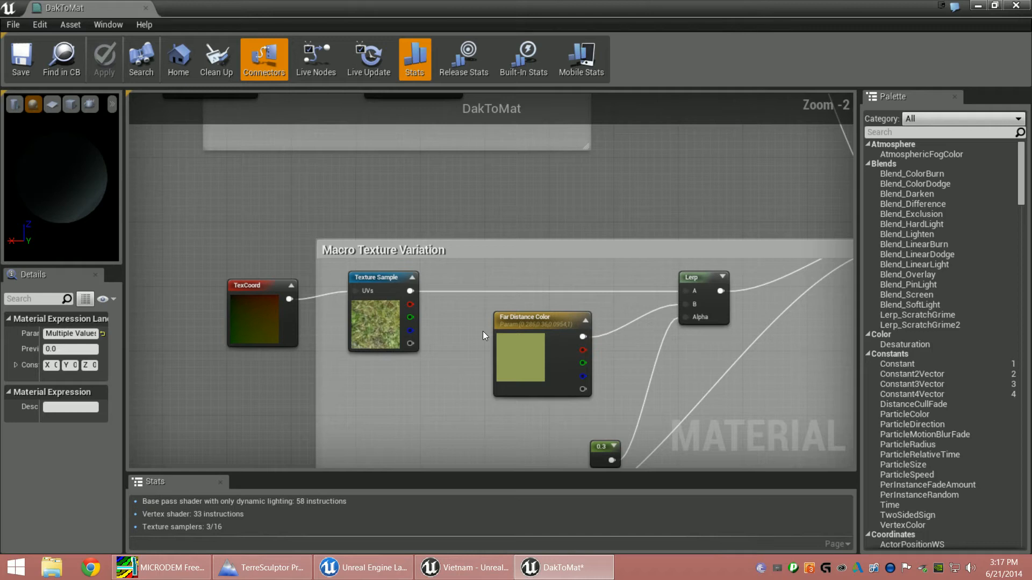
pyautogui.click(369, 297)
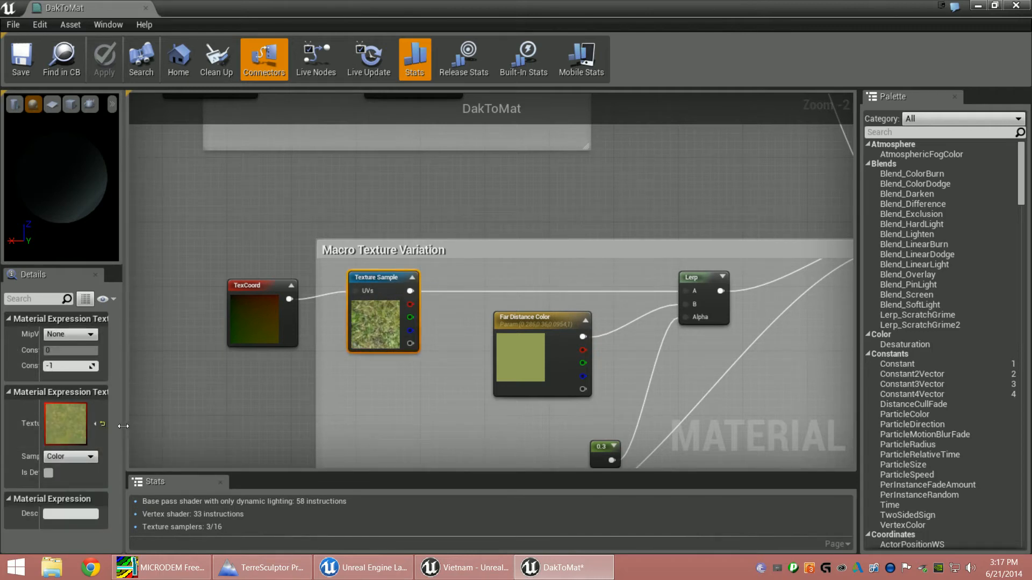
pyautogui.moveTo(127, 432); pyautogui.dragTo(190, 433)
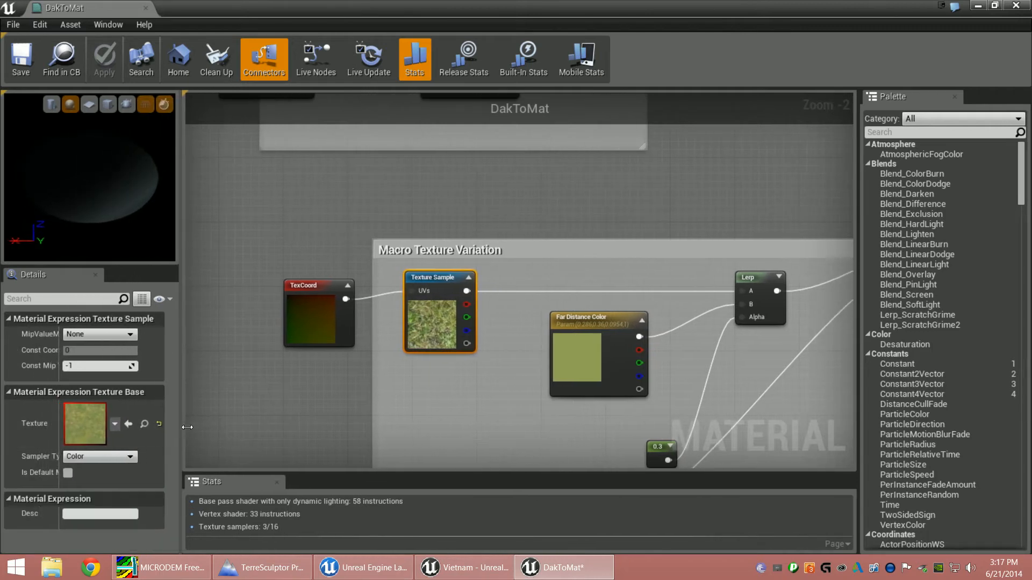
pyautogui.click(137, 423)
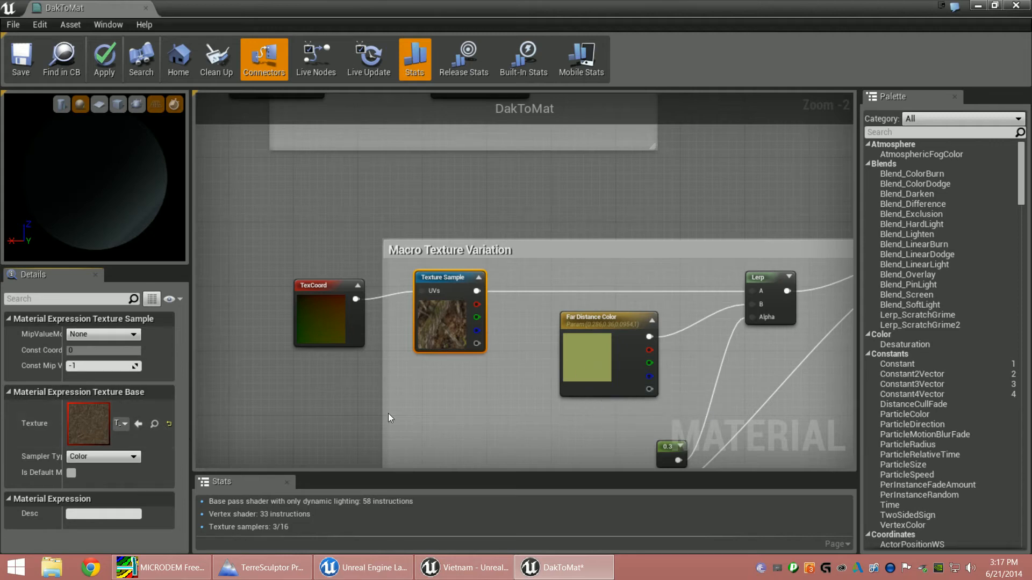
# Assign T_ForestGround_D to the texture sample in the BaseColorTextureSamples group.
pyautogui.moveTo(505, 221); pyautogui.dragTo(536, 342, button='right')
pyautogui.scroll(-2, 538, 329)
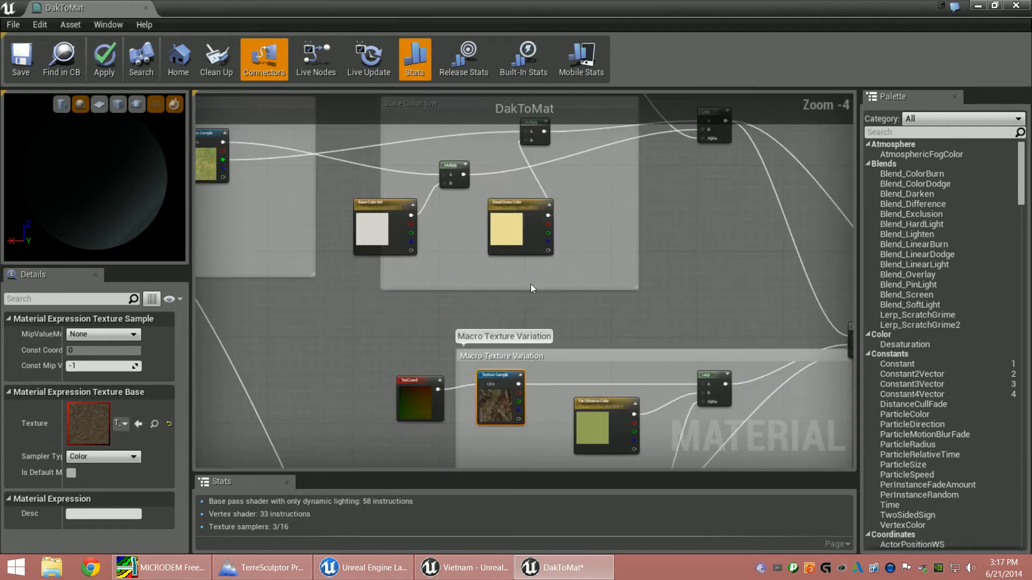
pyautogui.moveTo(525, 254); pyautogui.dragTo(731, 439, button='right')
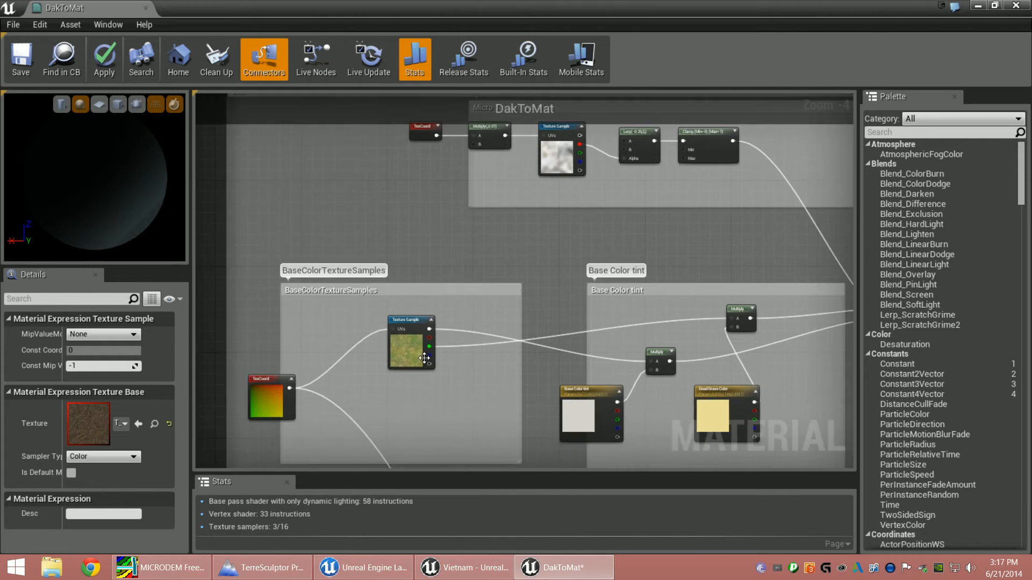
pyautogui.click(419, 354)
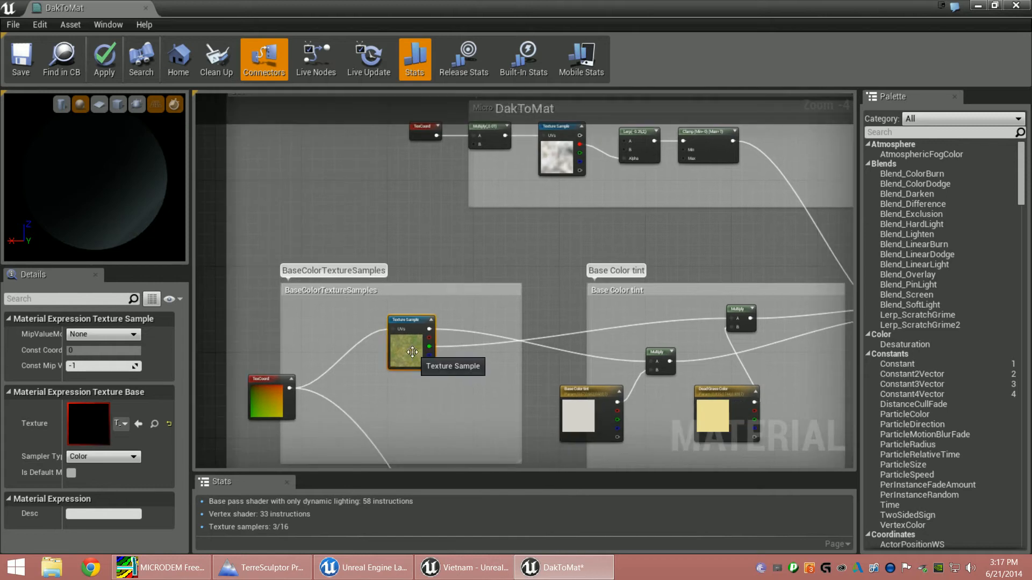
pyautogui.click(139, 424)
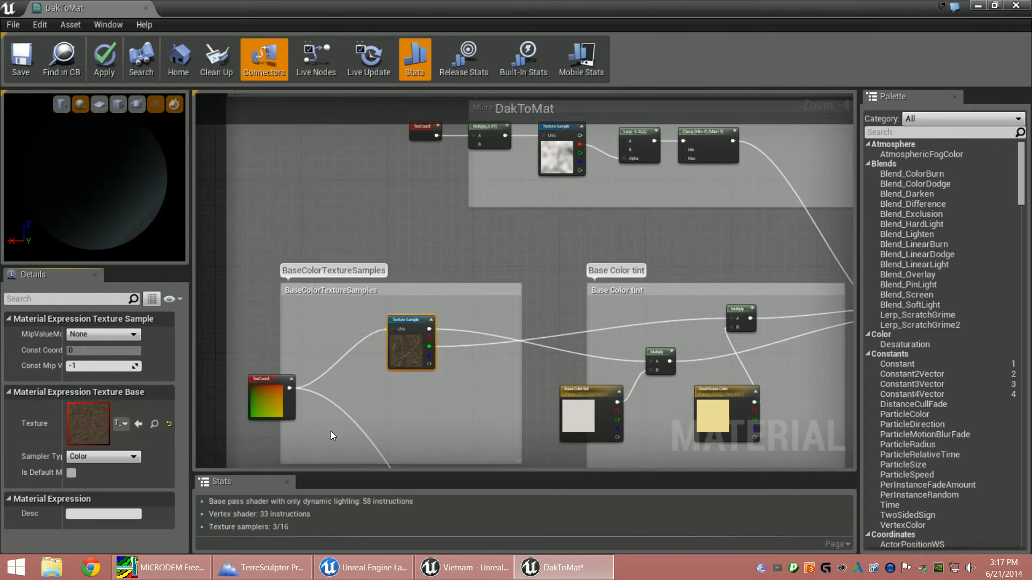
# Change the Far Distance Color parameter in the Macro Texture Variation group to a dark orange-brown (0.275, 0.154, 0.0156).
pyautogui.moveTo(522, 391); pyautogui.dragTo(300, 277, button='right')
pyautogui.scroll(2, 363, 358)
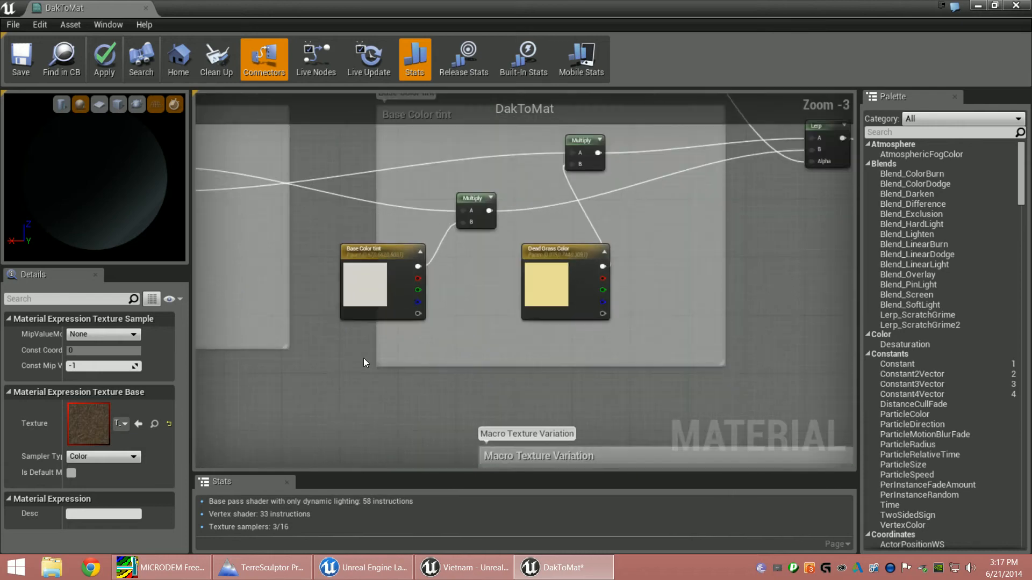
pyautogui.moveTo(385, 384); pyautogui.dragTo(360, 185, button='right')
pyautogui.moveTo(576, 399); pyautogui.dragTo(356, 360, button='right')
pyautogui.scroll(1, 397, 401)
pyautogui.scroll(1, 397, 401)
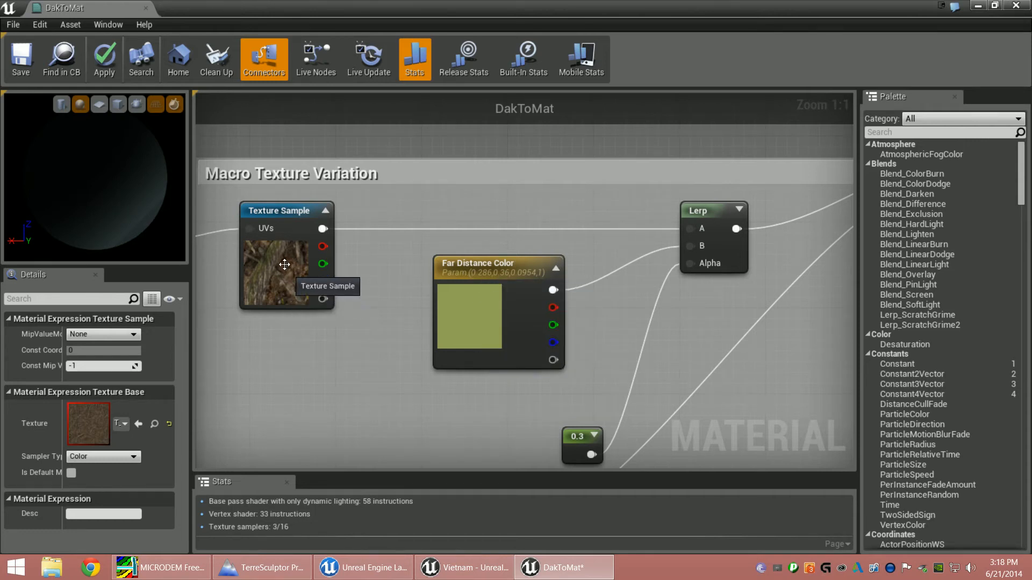
pyautogui.doubleClick(471, 317)
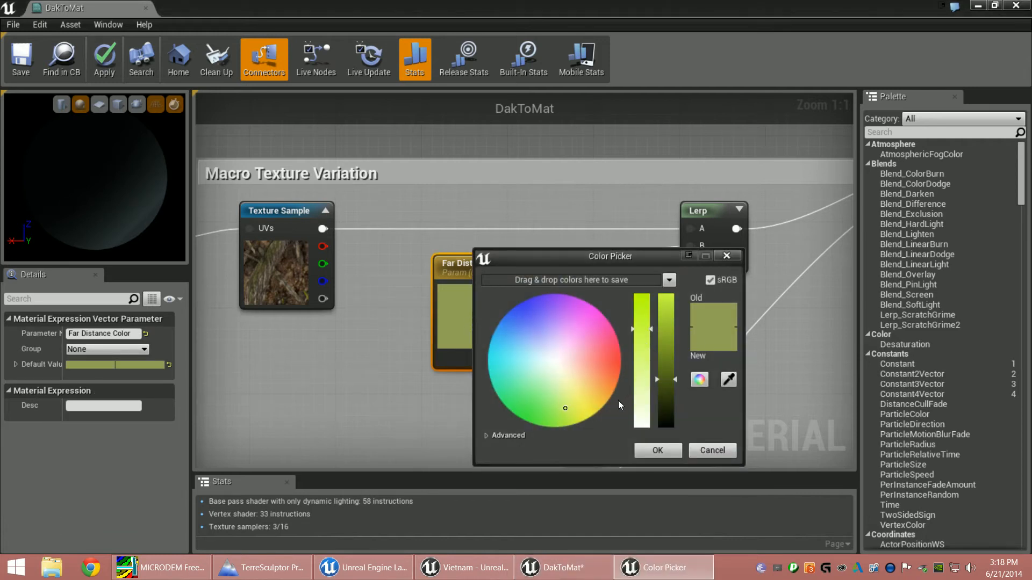
pyautogui.moveTo(563, 407); pyautogui.dragTo(607, 394)
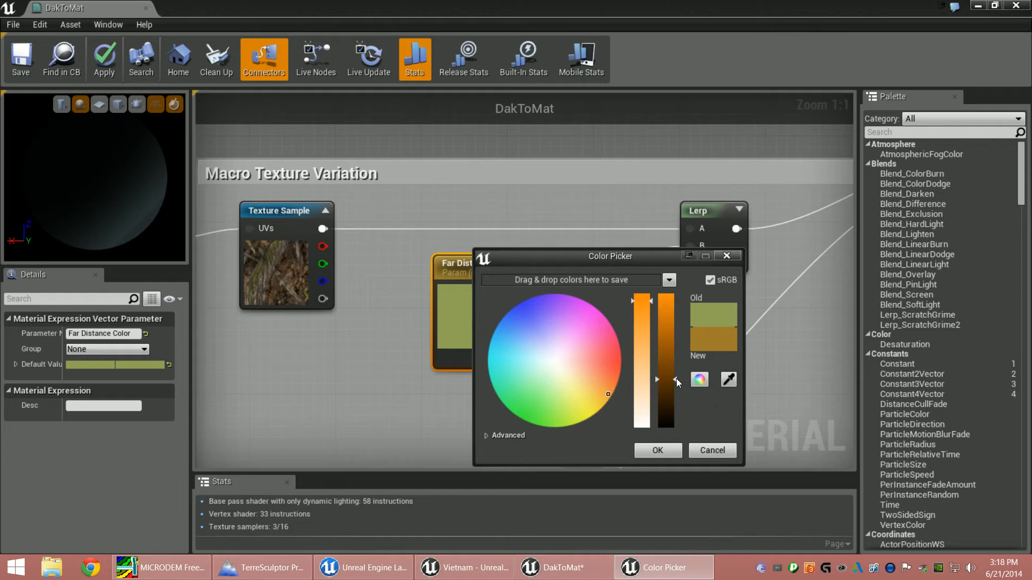
pyautogui.moveTo(676, 378); pyautogui.dragTo(676, 391)
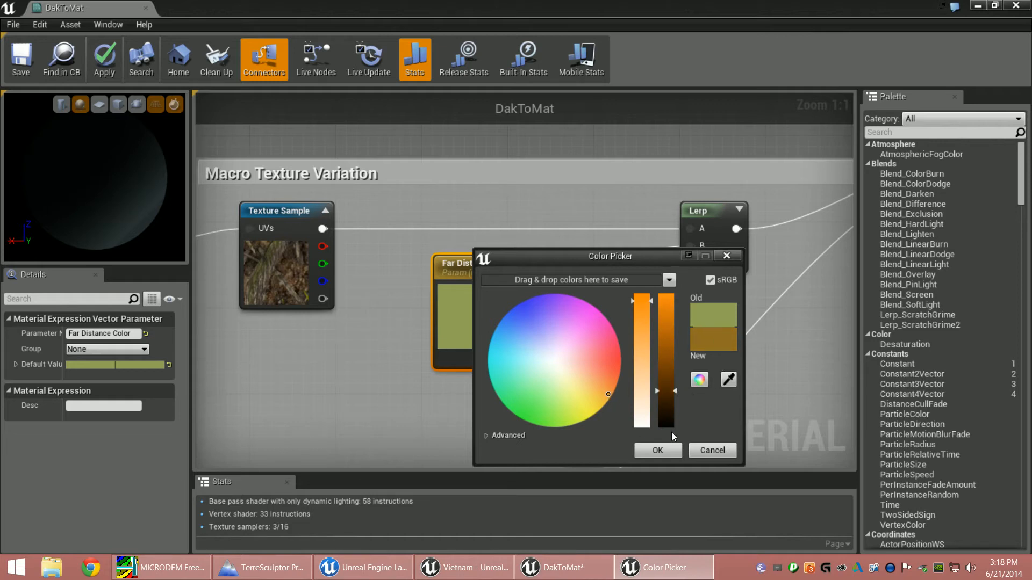
pyautogui.click(656, 451)
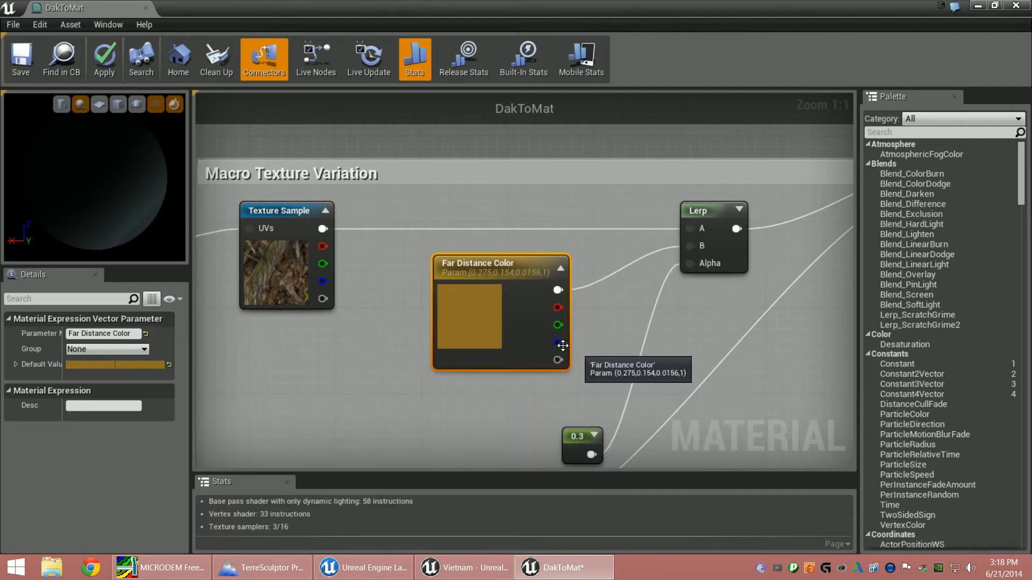
# Assign the T_ForestGround_N texture from the Content Browser to the texture sample in the NormalTextureSamples group.
pyautogui.scroll(-3, 449, 352)
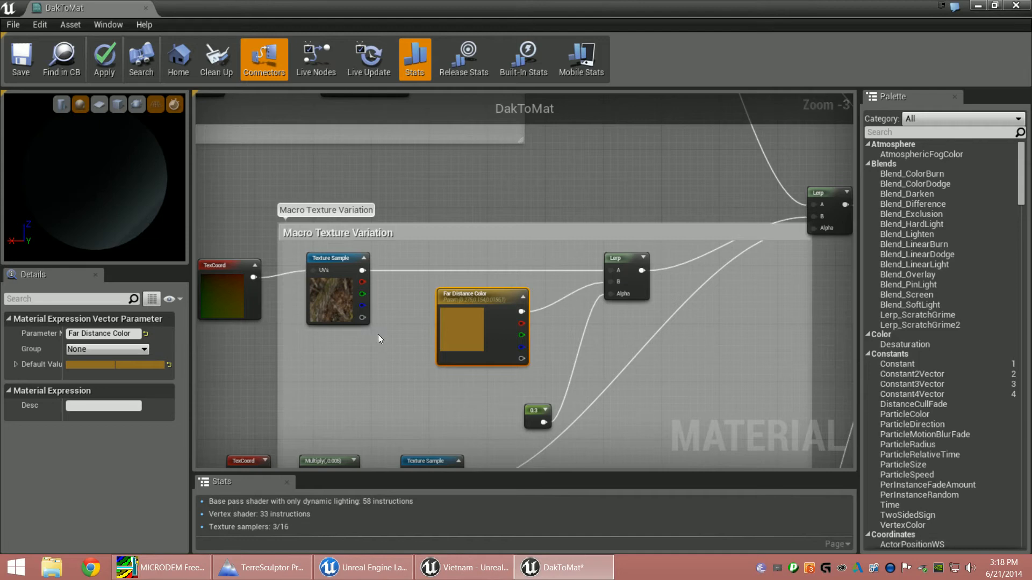
pyautogui.moveTo(380, 339); pyautogui.dragTo(489, 200, button='right')
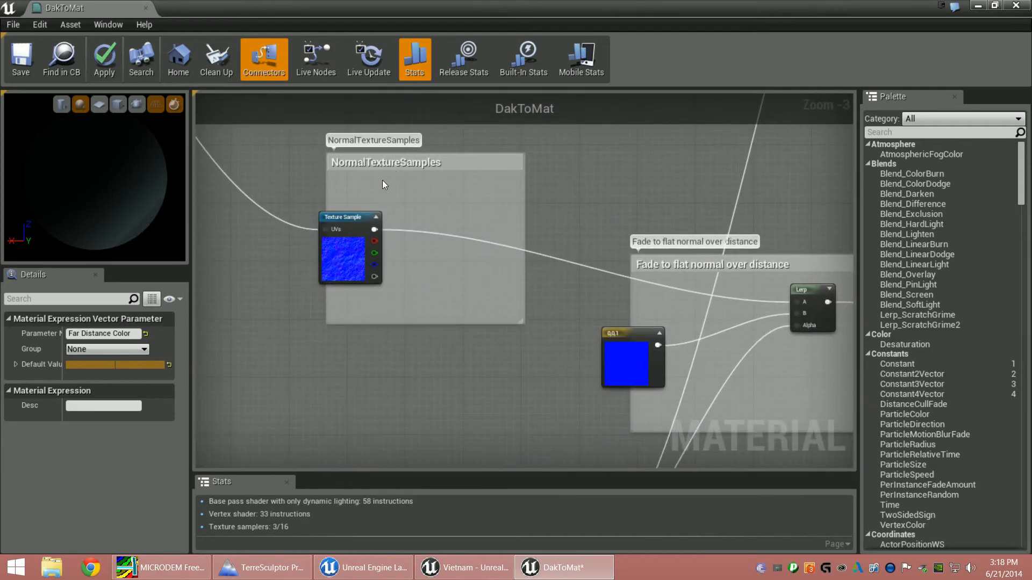
pyautogui.moveTo(302, 254); pyautogui.dragTo(404, 312, button='right')
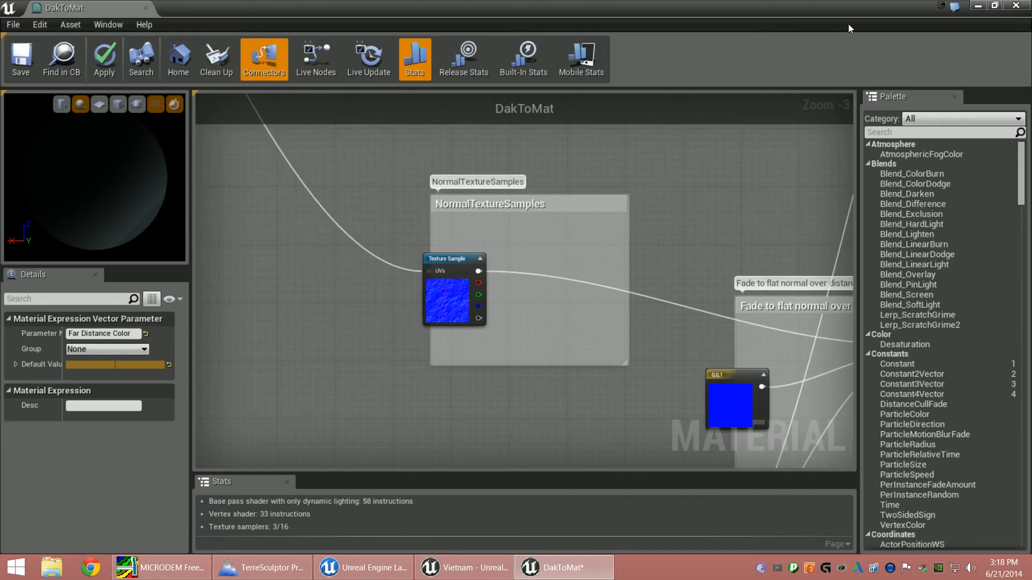
pyautogui.click(995, 7)
pyautogui.click(137, 450)
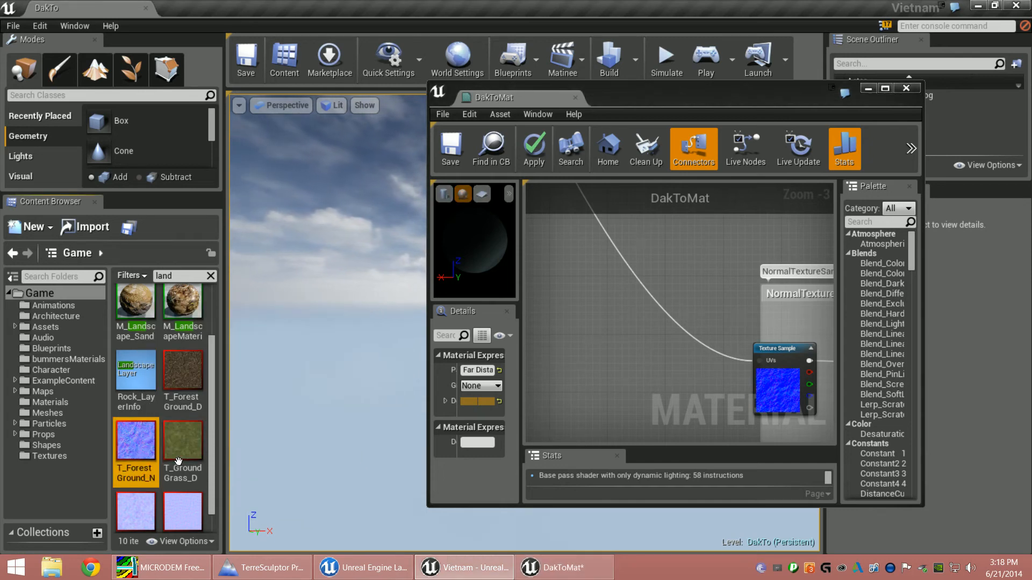
pyautogui.click(885, 88)
pyautogui.click(453, 259)
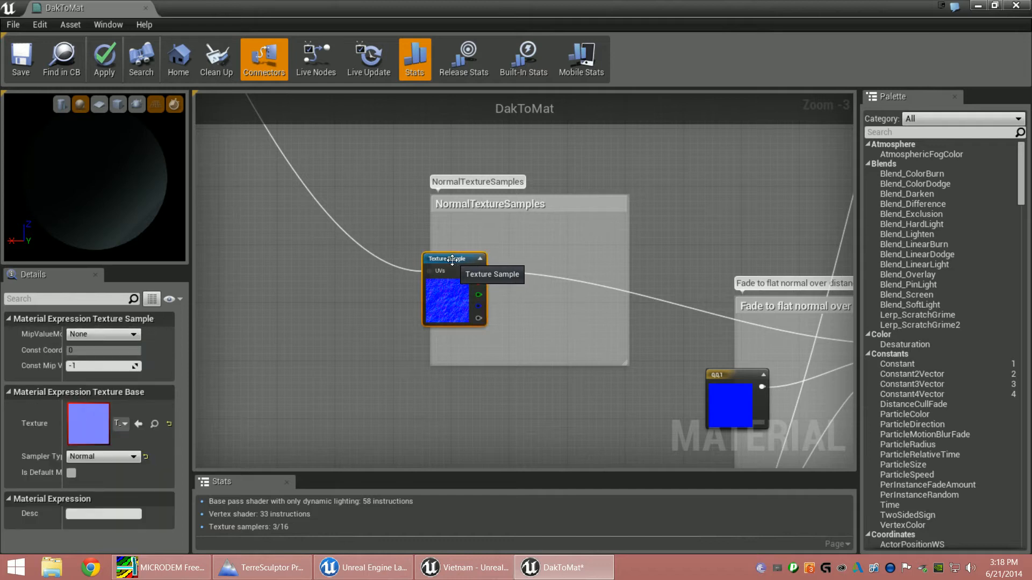
pyautogui.click(139, 424)
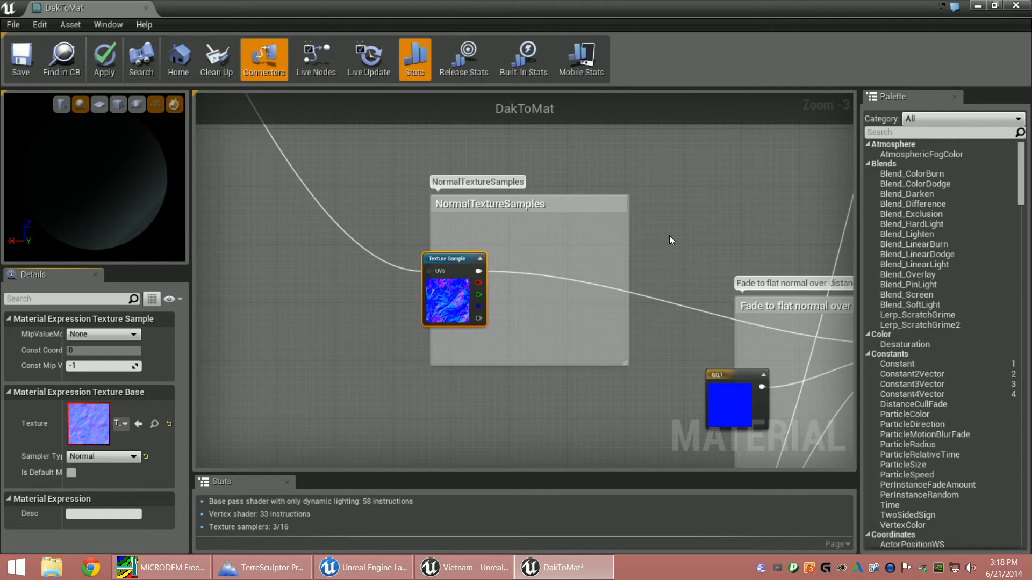
# Check the Dirt layer's node groups, apply the DakToMat material changes and return to the Vietnam level editor.
pyautogui.scroll(-4, 706, 226)
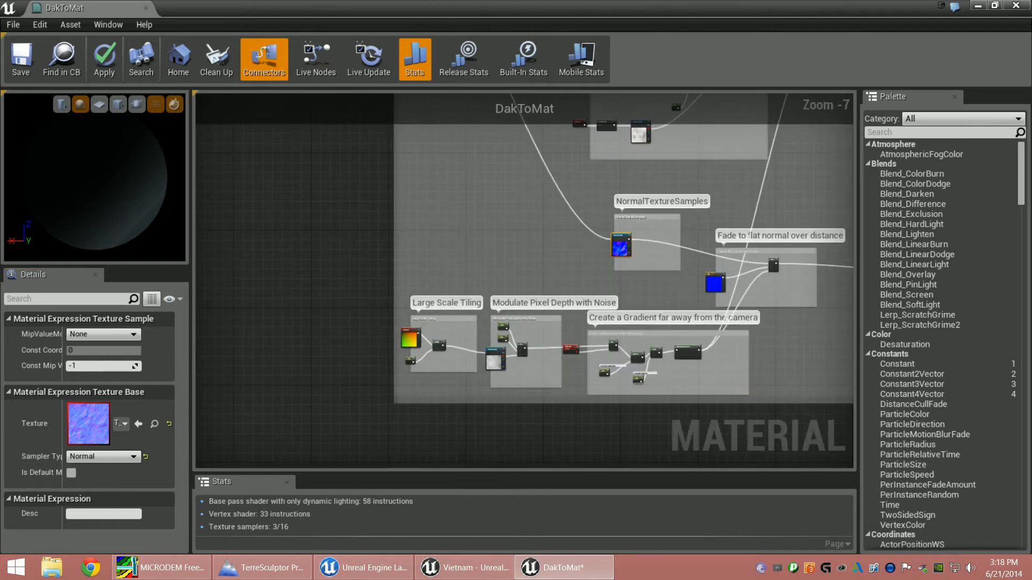
pyautogui.moveTo(676, 277); pyautogui.dragTo(494, 426, button='right')
pyautogui.moveTo(565, 312); pyautogui.dragTo(560, 407, button='right')
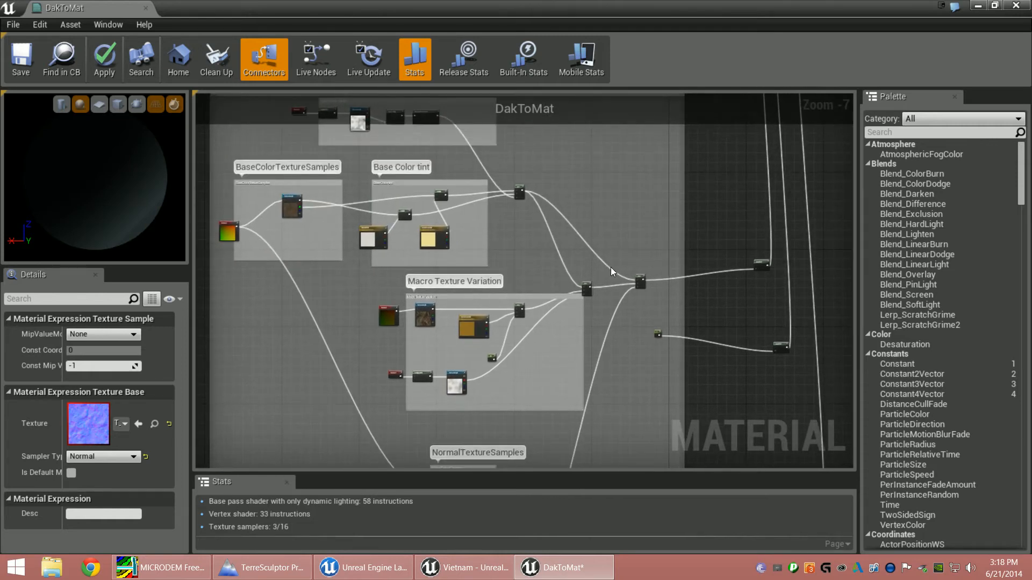
pyautogui.scroll(-3, 618, 290)
pyautogui.scroll(3, 522, 221)
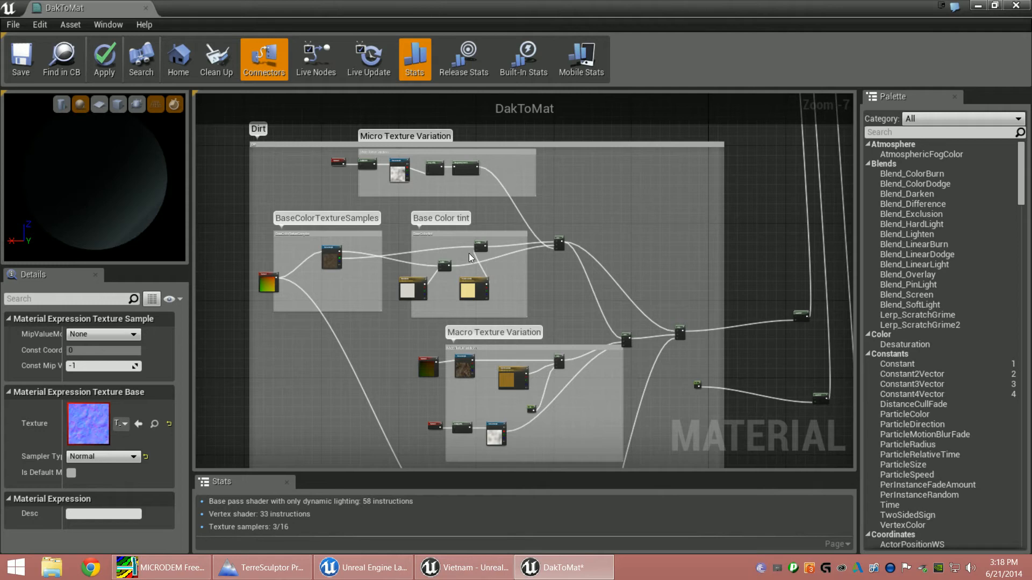
pyautogui.moveTo(687, 428); pyautogui.dragTo(597, 189, button='right')
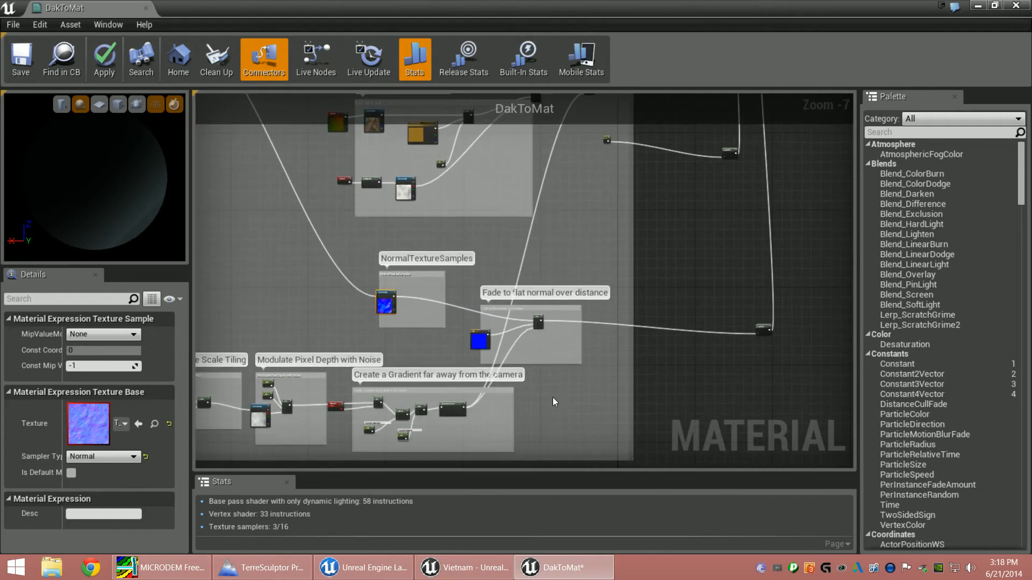
pyautogui.moveTo(553, 398); pyautogui.dragTo(693, 320, button='right')
pyautogui.scroll(-2, 747, 276)
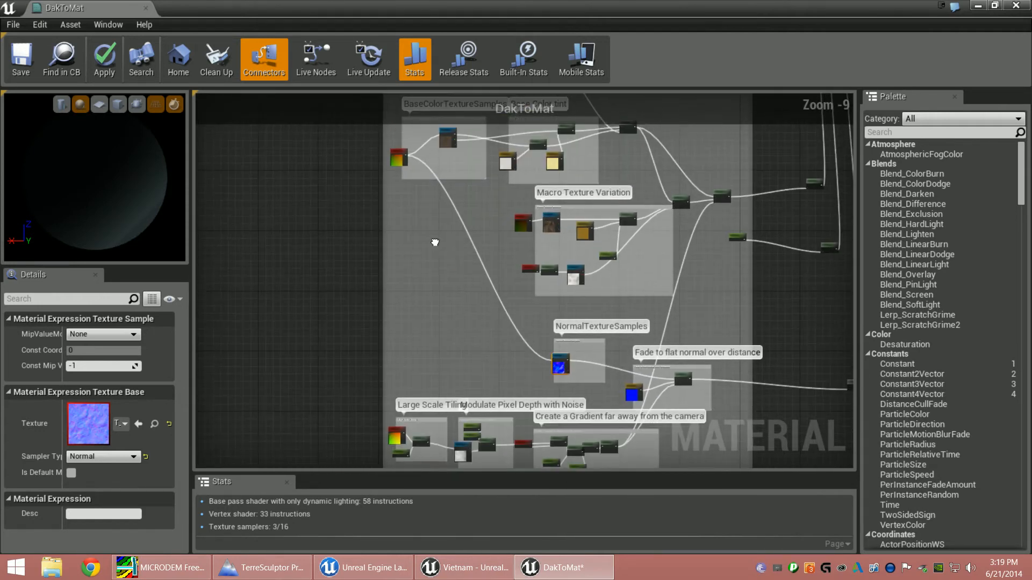
pyautogui.moveTo(434, 238); pyautogui.dragTo(322, 474, button='right')
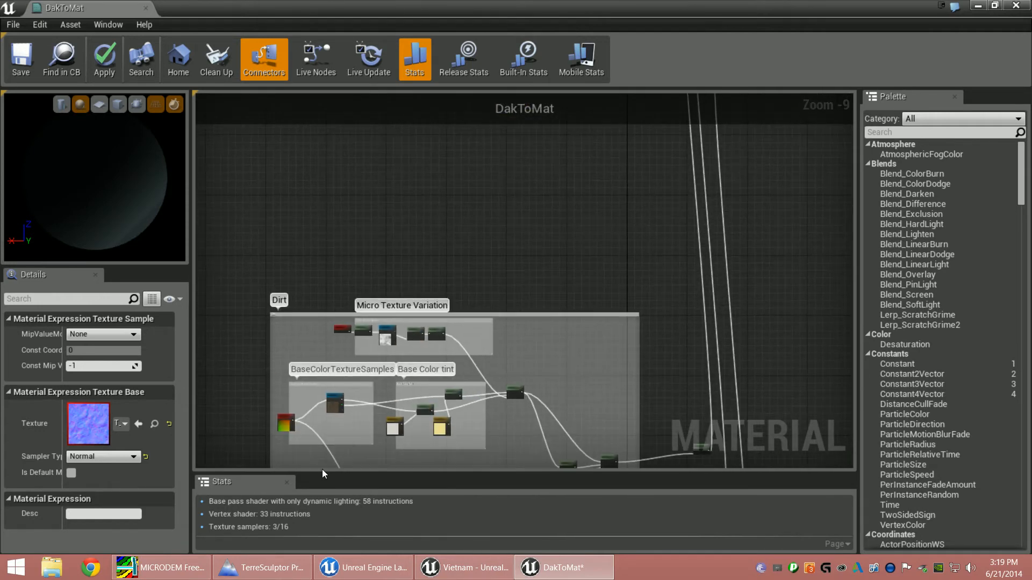
pyautogui.click(106, 63)
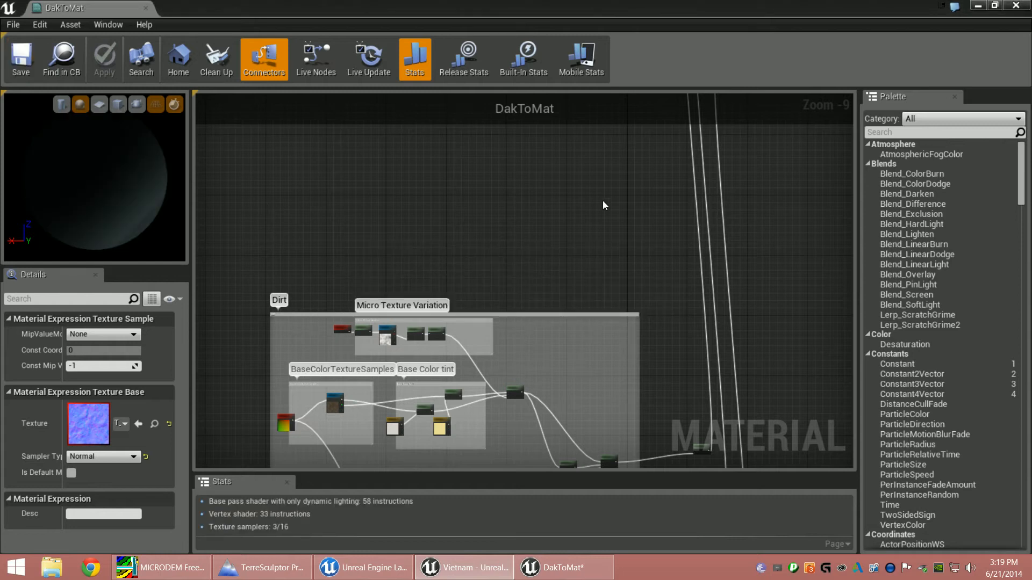
pyautogui.click(977, 7)
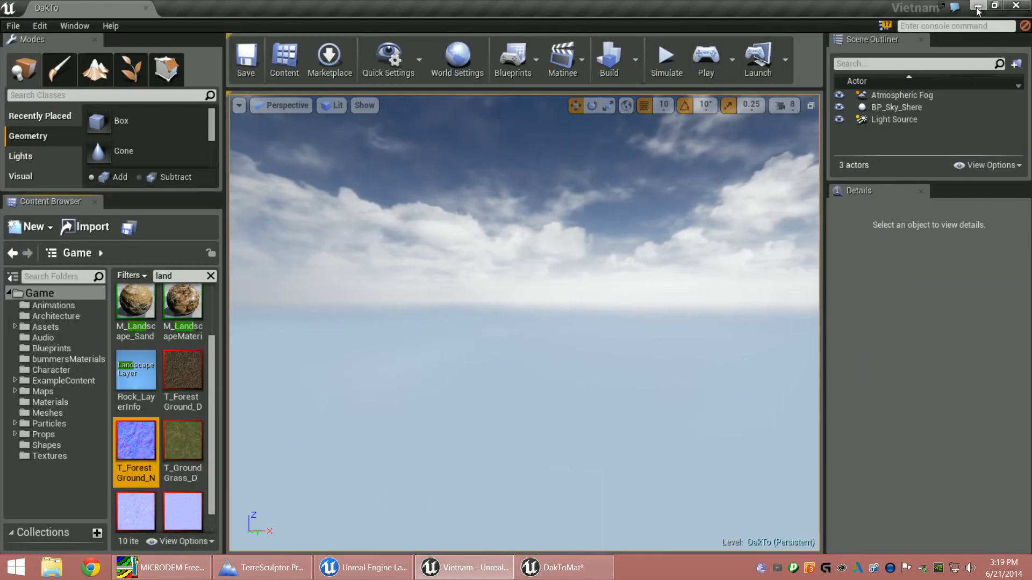
# Filter the Content Browser by "Dak" and select the DakToMat material.
pyautogui.scroll(2, 218, 355)
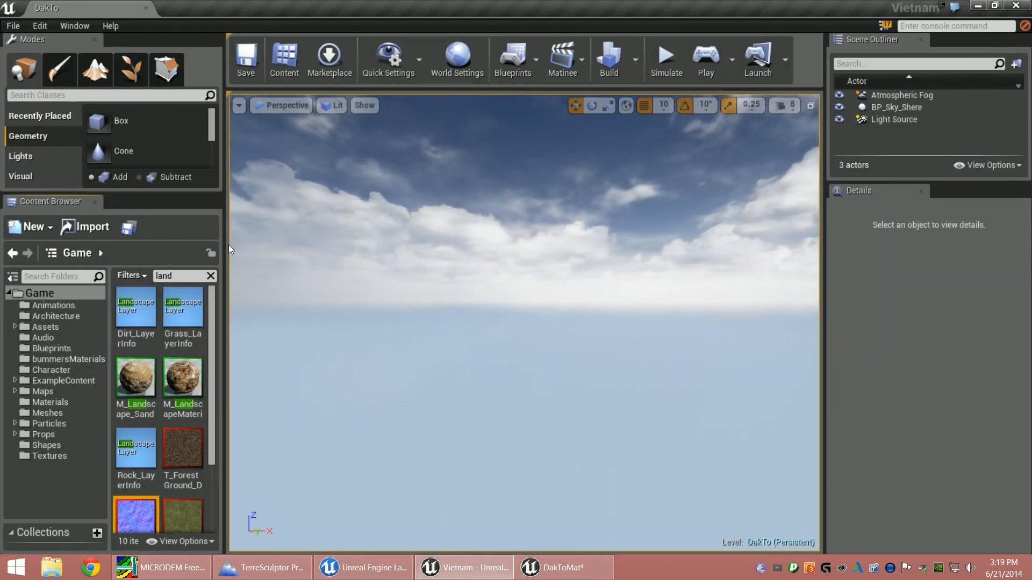
pyautogui.moveTo(224, 242); pyautogui.dragTo(135, 242)
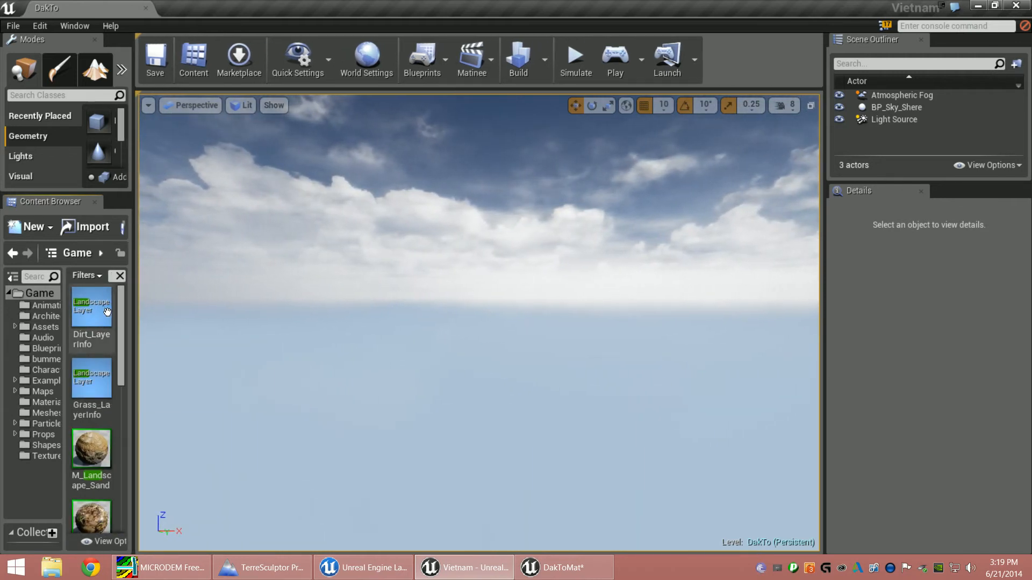
pyautogui.moveTo(138, 297); pyautogui.dragTo(201, 297)
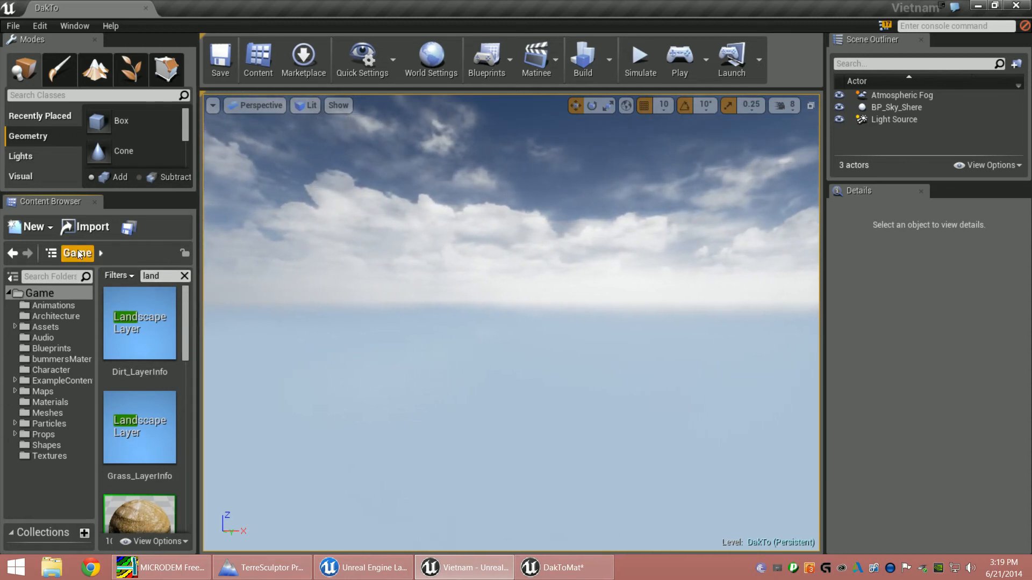
pyautogui.click(151, 278)
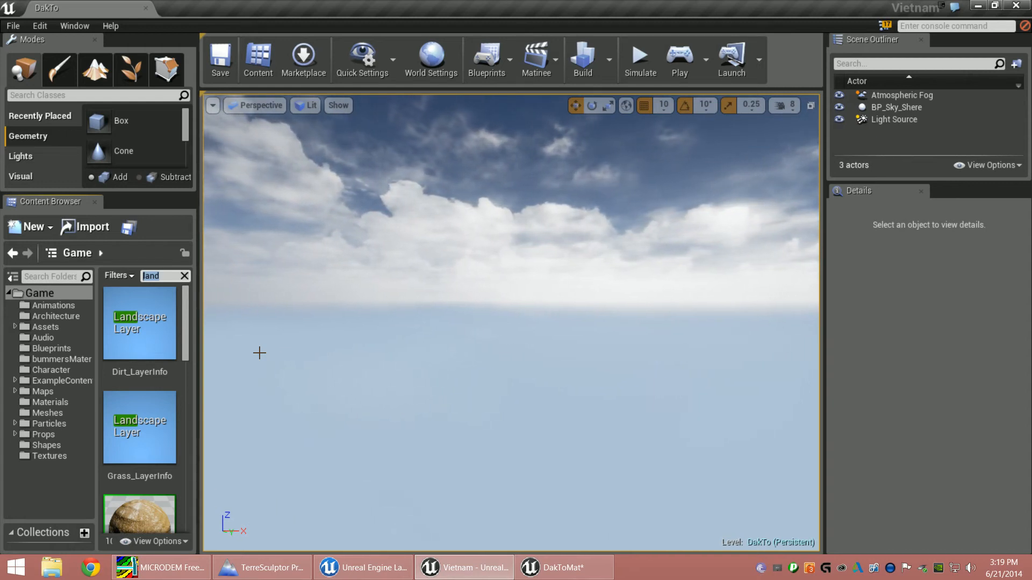
pyautogui.write('Dak')
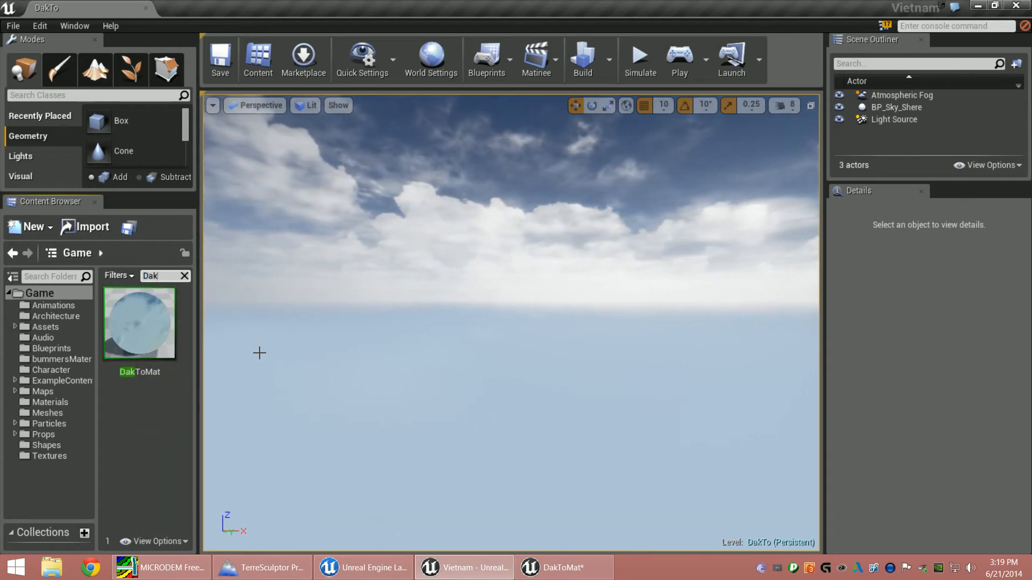
pyautogui.click(152, 318)
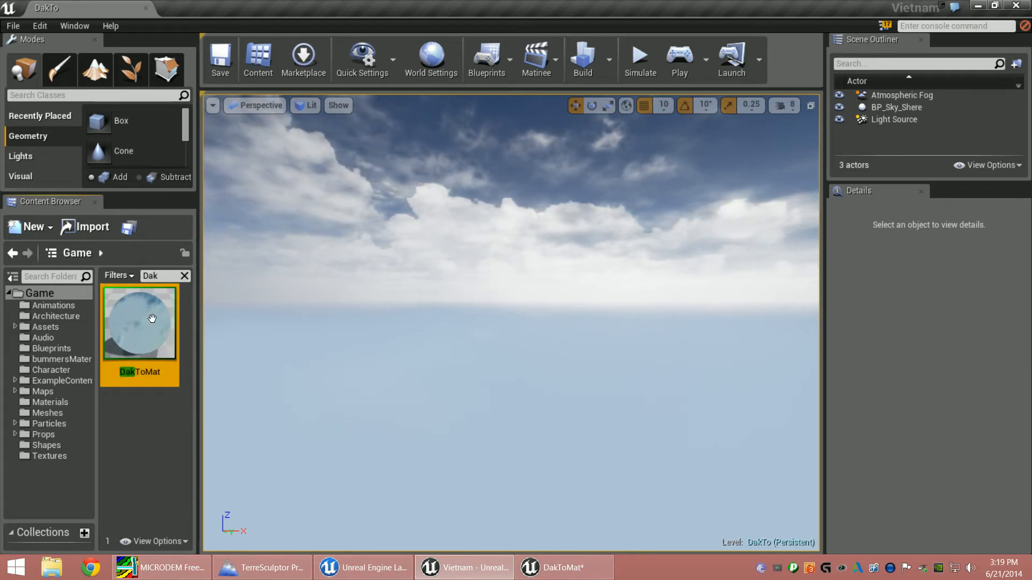
# Switch to Landscape mode, enlarge its settings area and set the new landscape to Import from File.
pyautogui.click(97, 70)
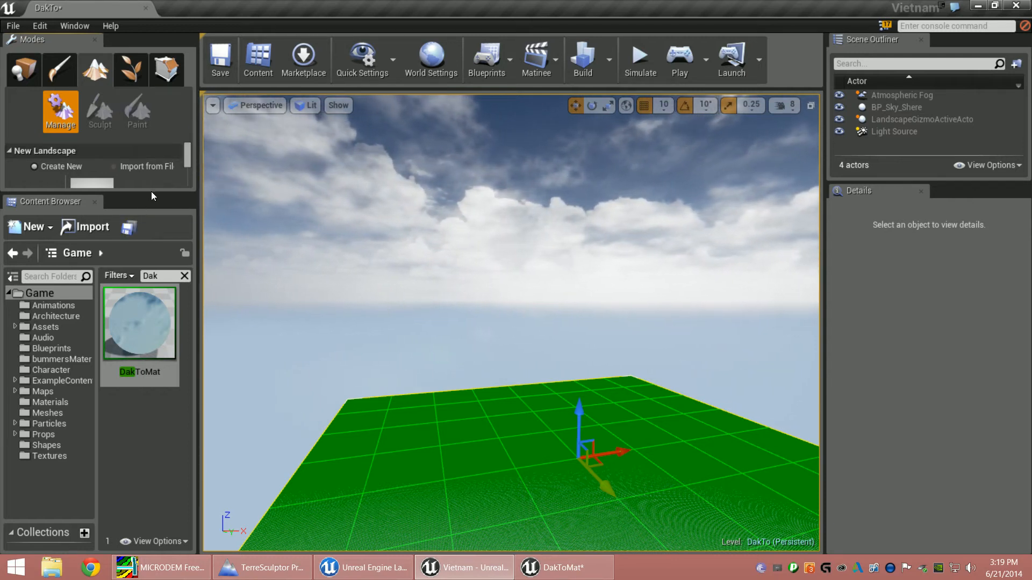
pyautogui.moveTo(152, 195); pyautogui.dragTo(162, 299)
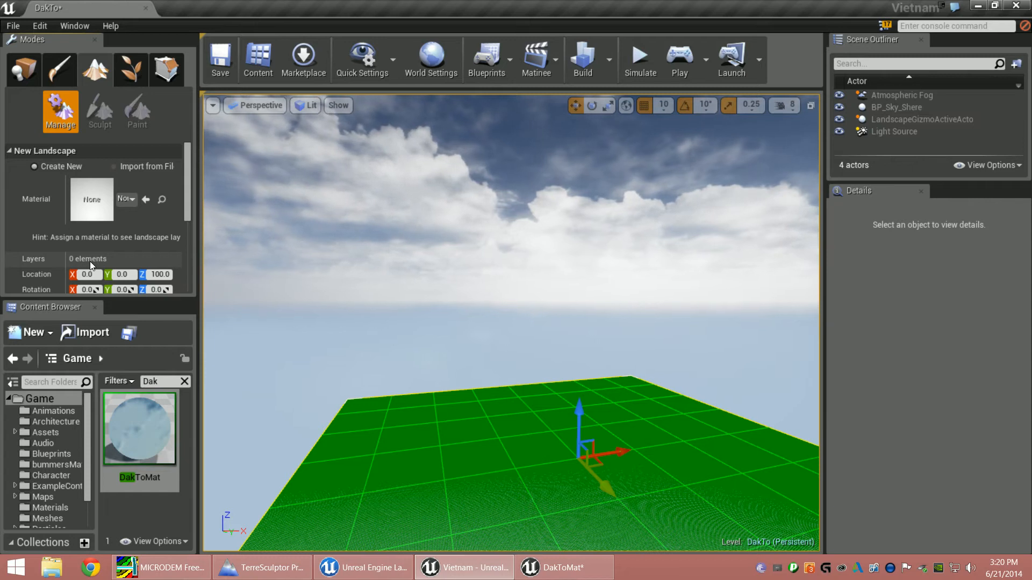
pyautogui.click(115, 166)
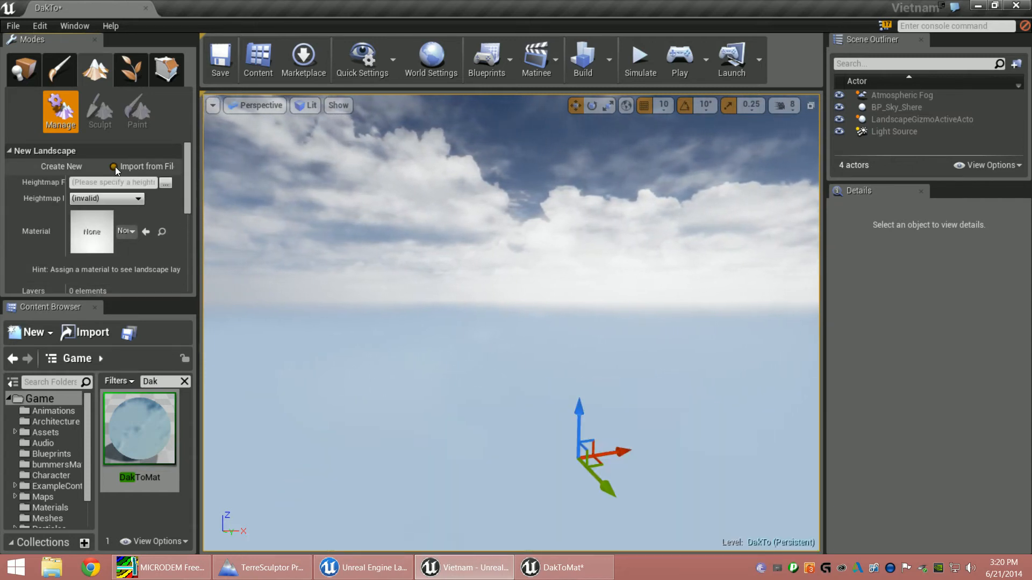
# Load the DakTo heightmap file from the Vietnam Game > New DEM > Dak To folder on the F: drive.
pyautogui.click(166, 184)
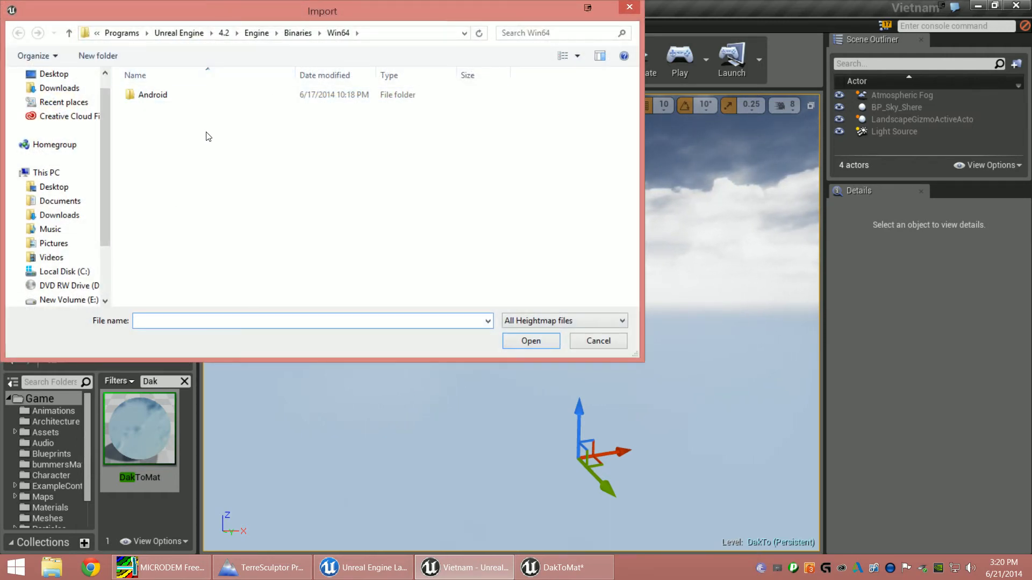
pyautogui.moveTo(102, 156); pyautogui.dragTo(108, 213)
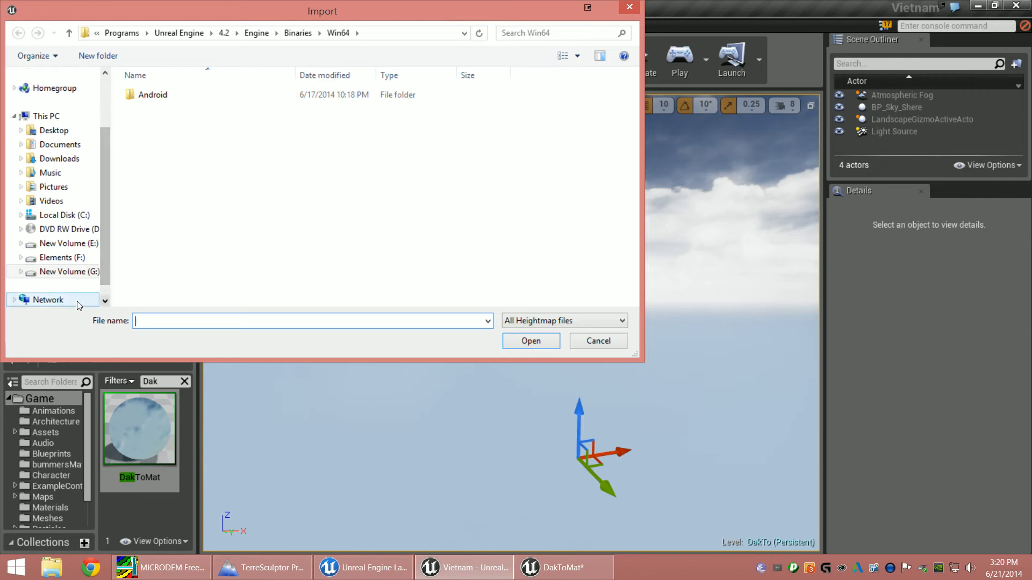
pyautogui.click(67, 262)
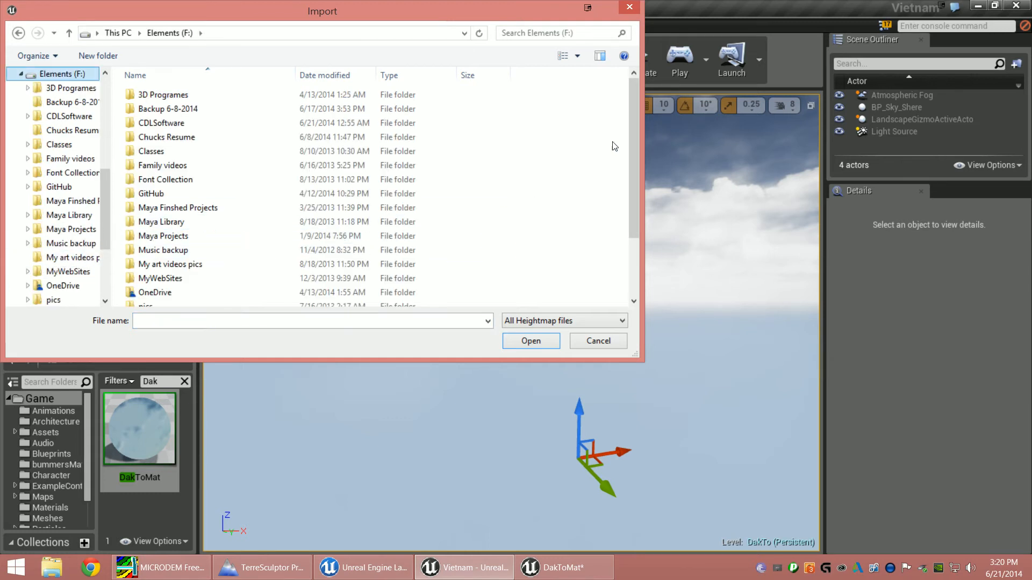
pyautogui.scroll(-2, 615, 201)
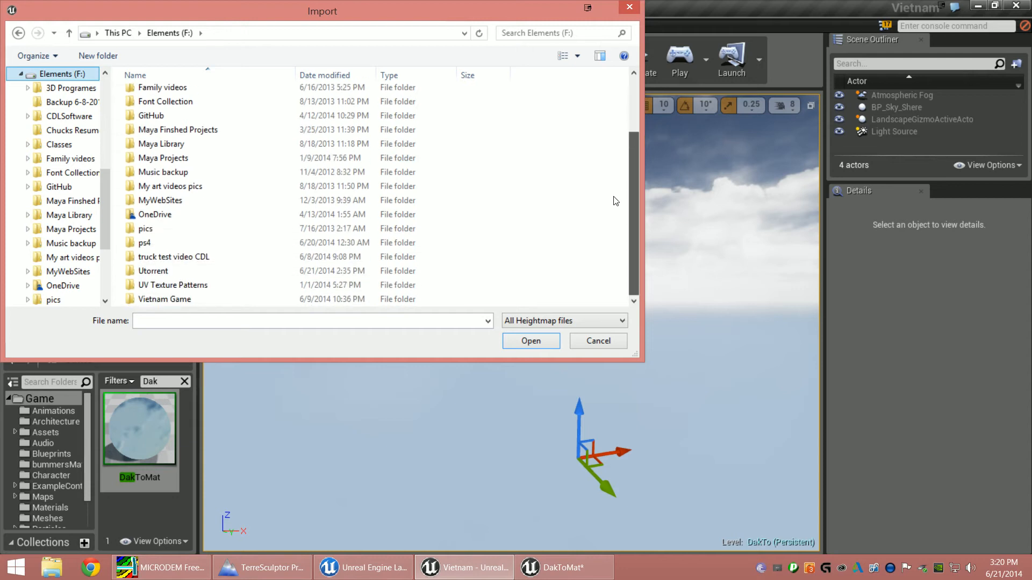
pyautogui.doubleClick(183, 300)
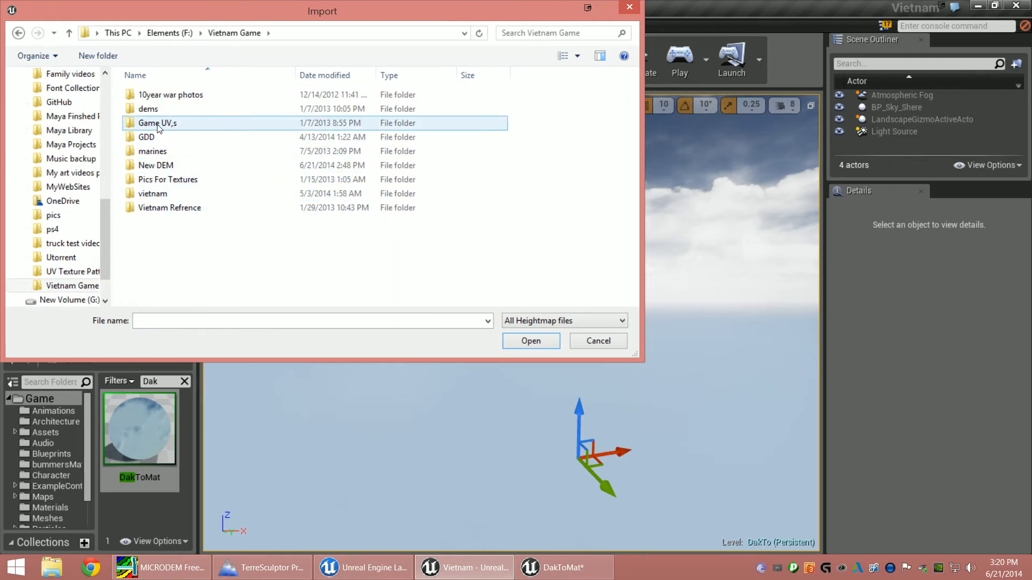
pyautogui.doubleClick(157, 166)
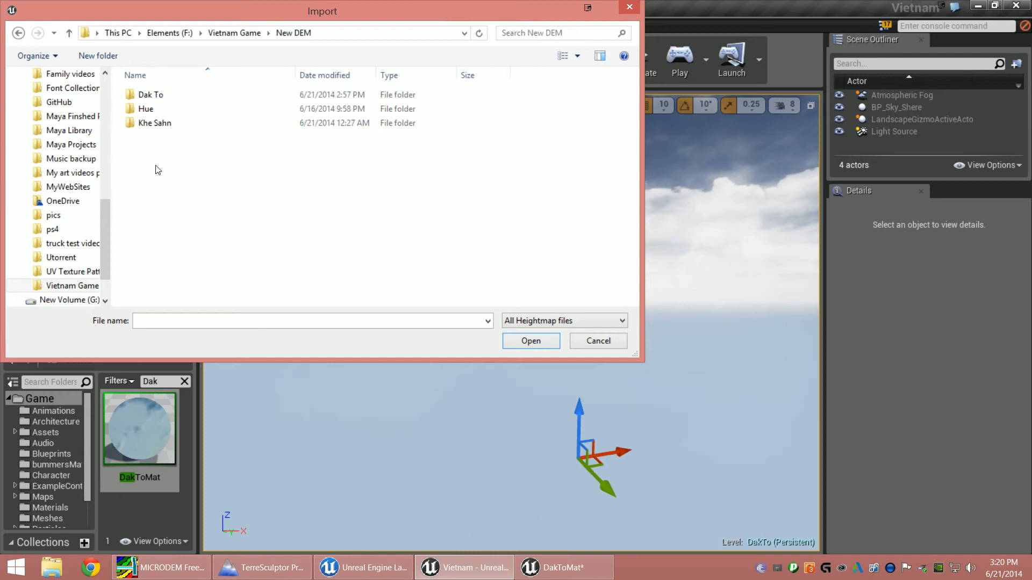
pyautogui.doubleClick(151, 95)
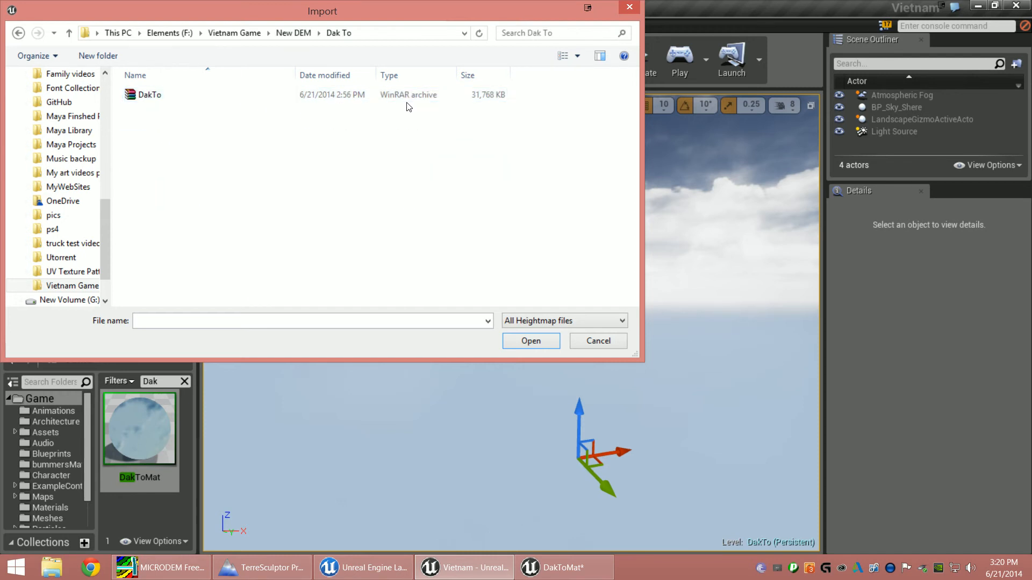
pyautogui.click(152, 97)
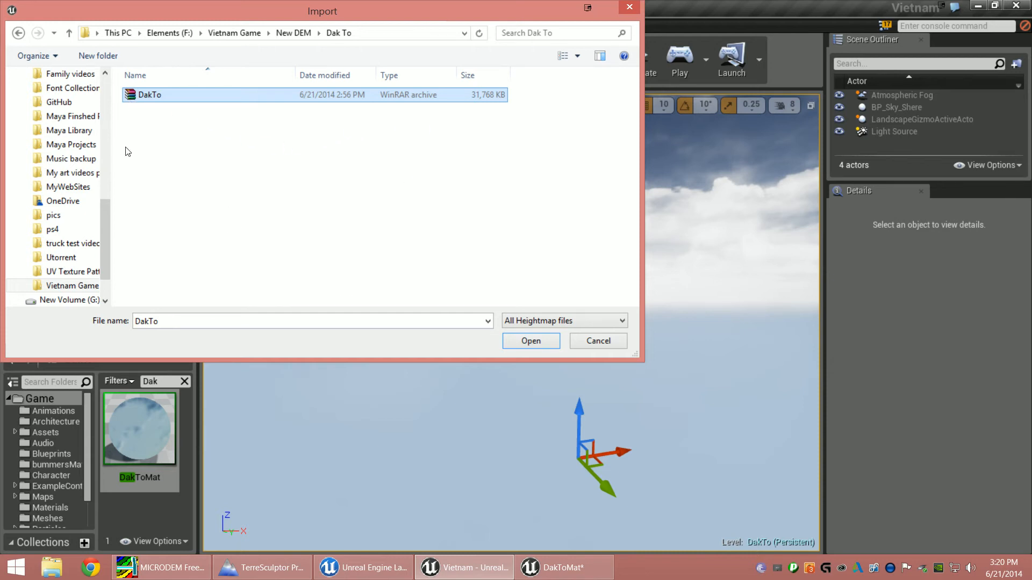
pyautogui.click(531, 341)
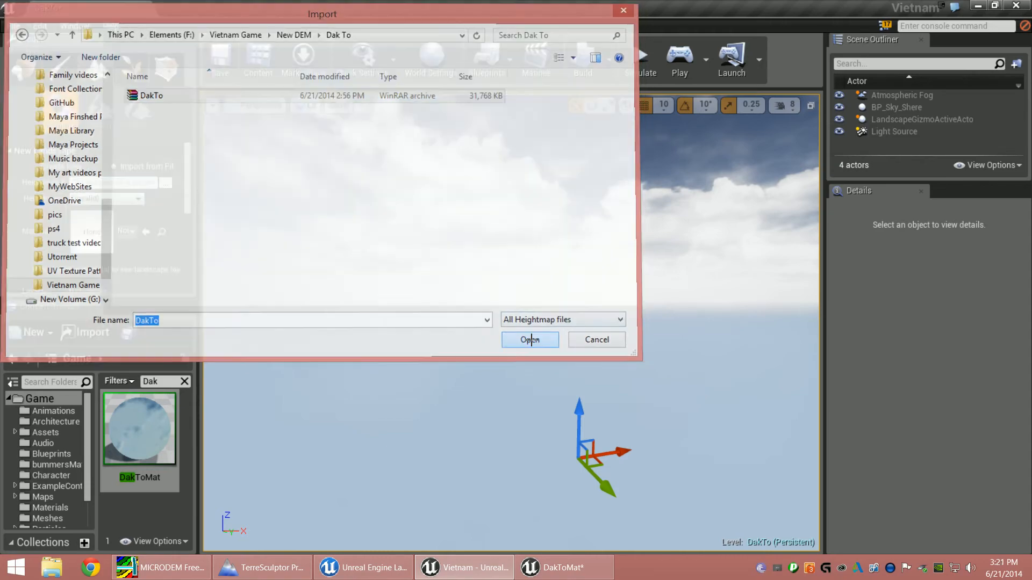
# Assign the DakToMat material from the Content Browser to the new landscape.
pyautogui.moveTo(510, 323); pyautogui.dragTo(521, 295, button='right')
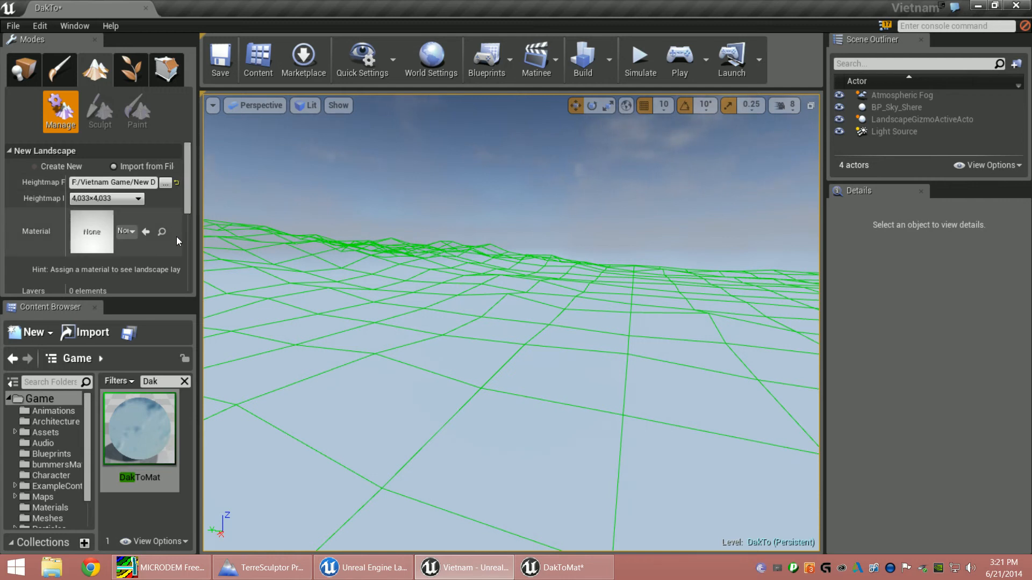
pyautogui.click(148, 419)
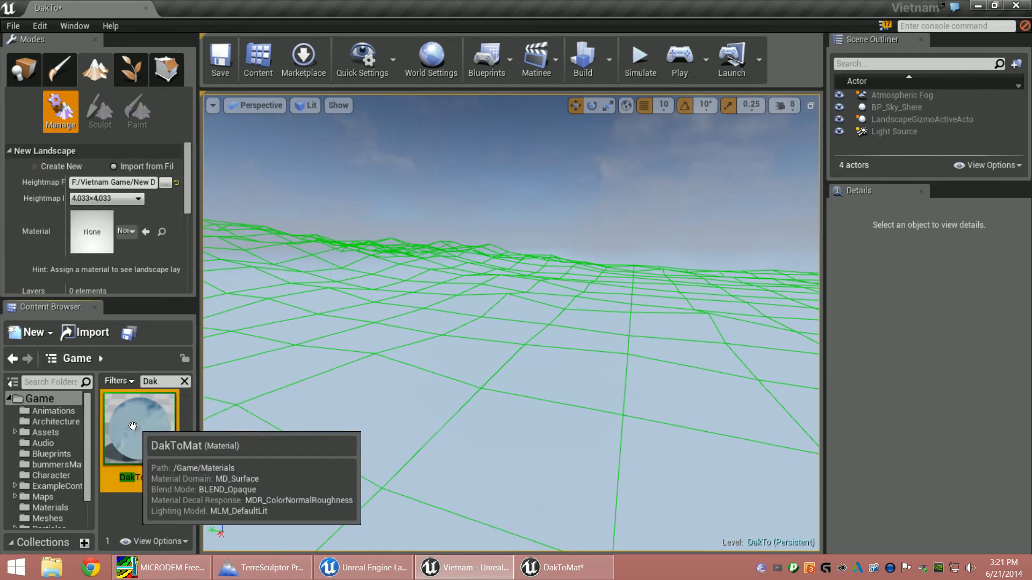
pyautogui.click(145, 231)
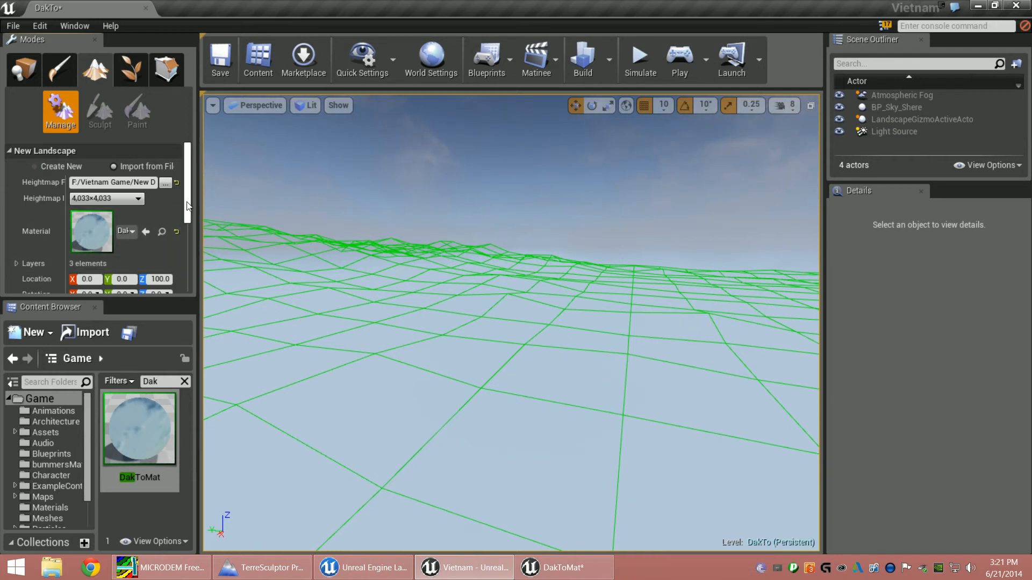
# Show all file types in the Dak To folder and load Grass.r8 as the weight map of the first landscape layer.
pyautogui.scroll(-2, 37, 240)
pyautogui.click(19, 223)
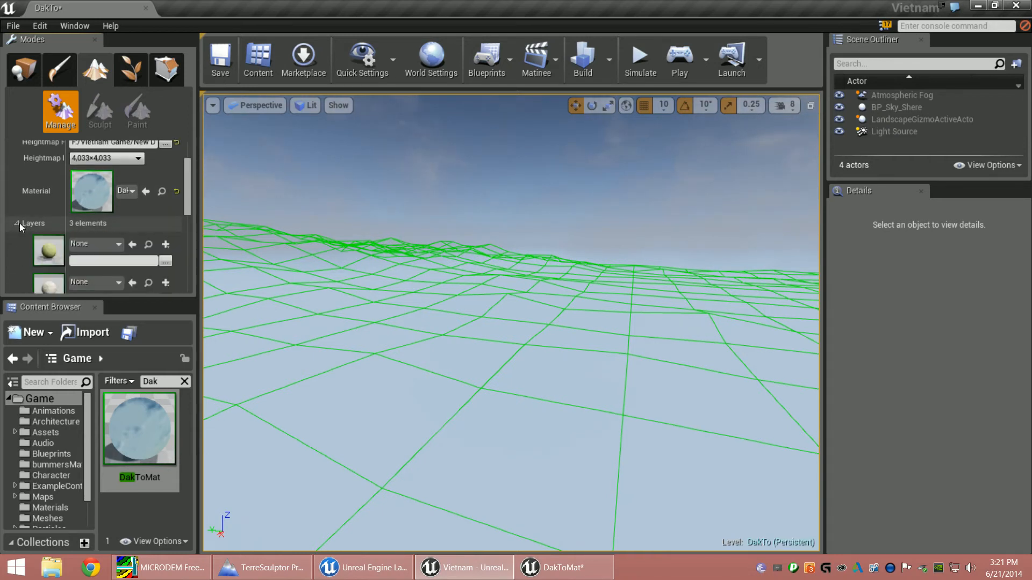
pyautogui.scroll(-4, 146, 216)
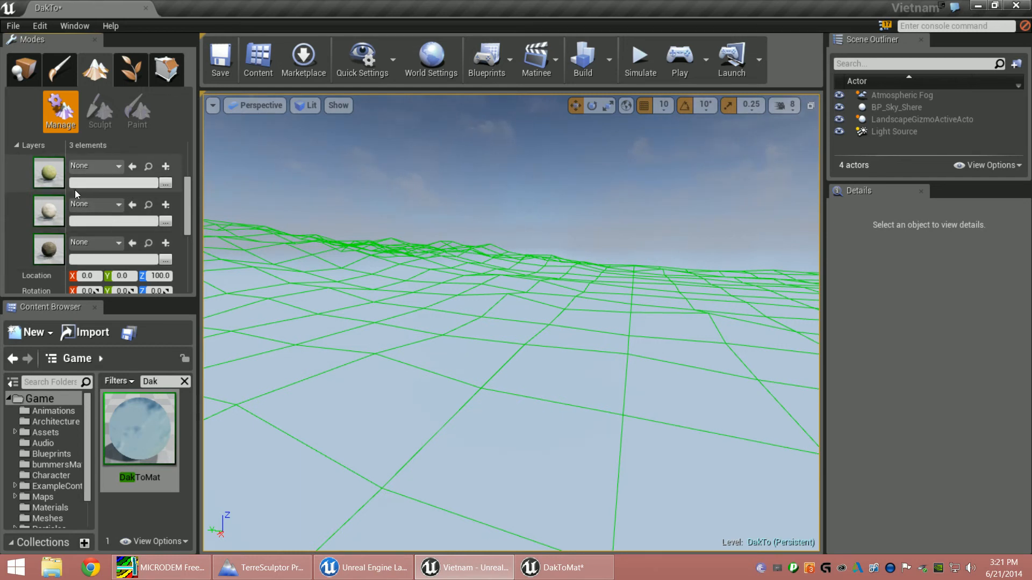
pyautogui.click(166, 185)
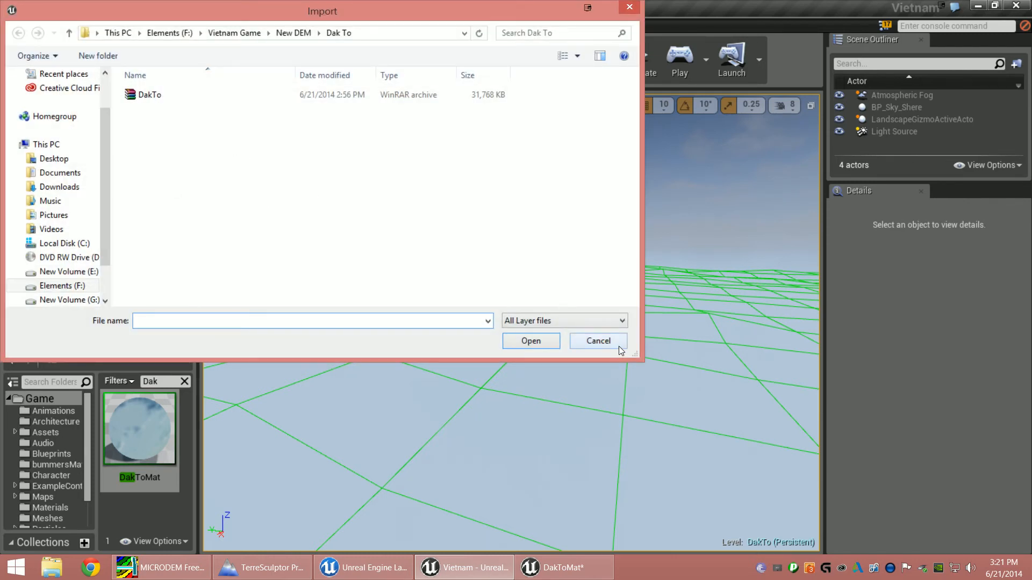
pyautogui.click(624, 321)
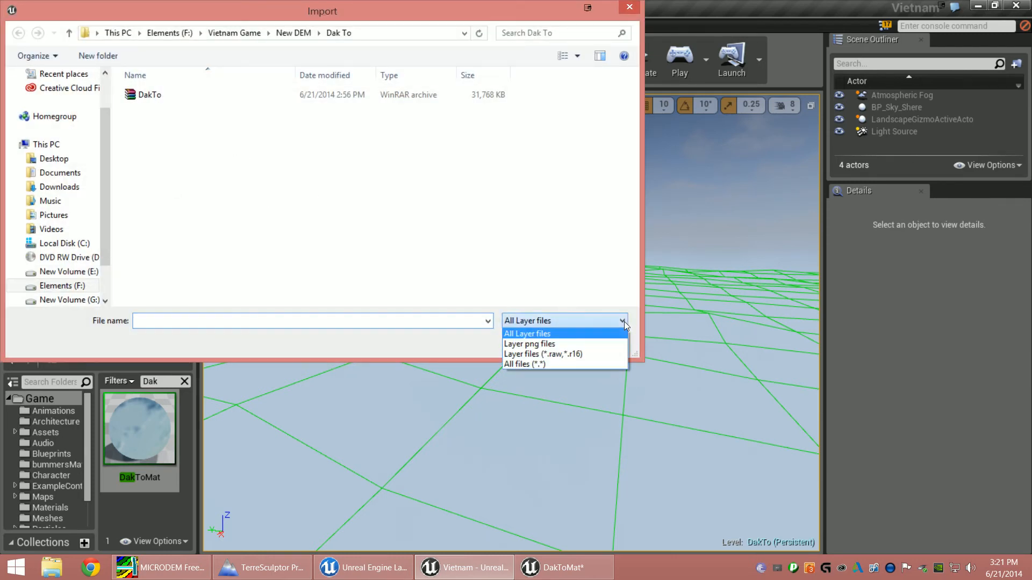
pyautogui.click(546, 364)
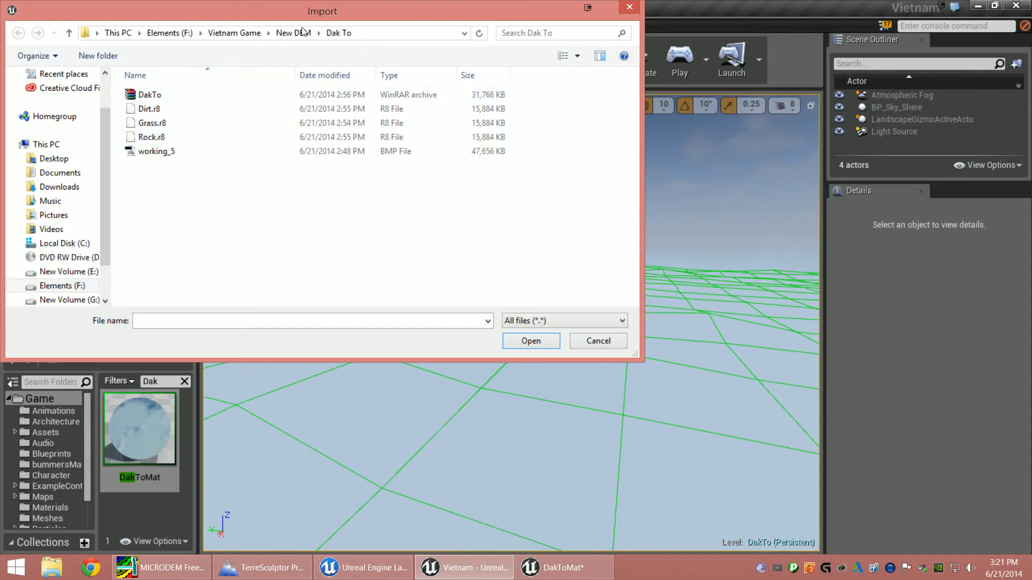
pyautogui.moveTo(356, 13); pyautogui.dragTo(643, 57)
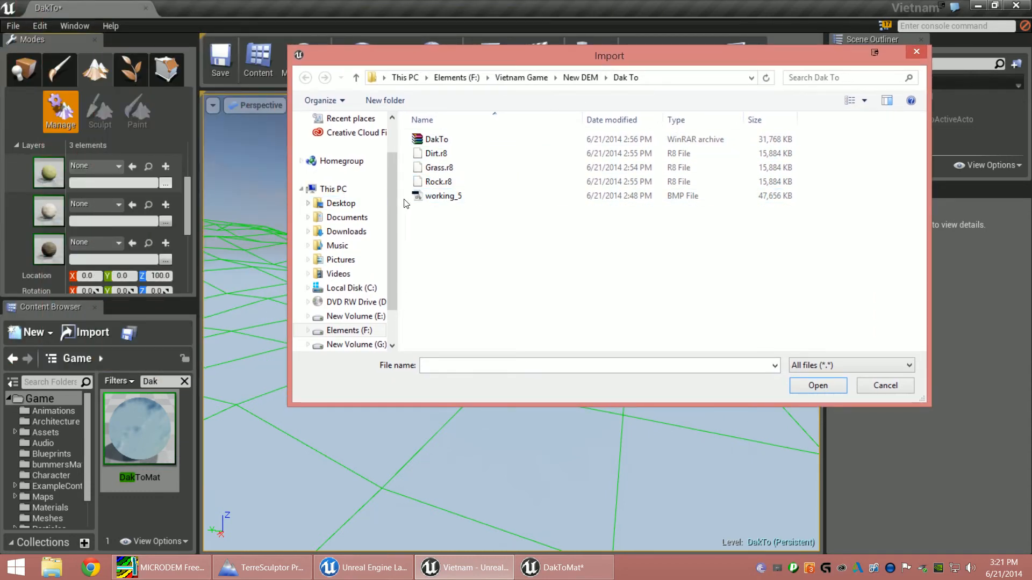
pyautogui.click(431, 169)
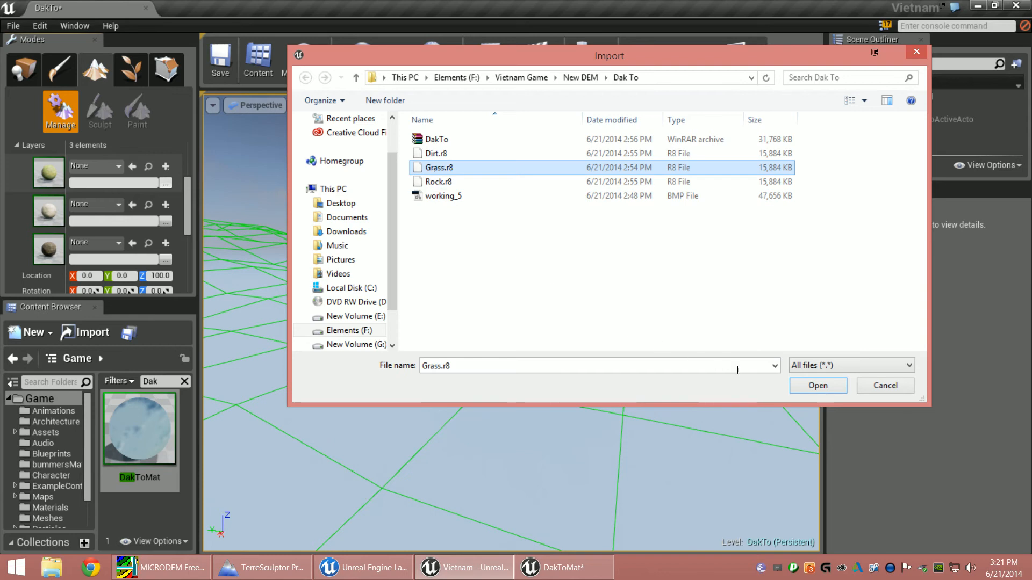
pyautogui.click(818, 385)
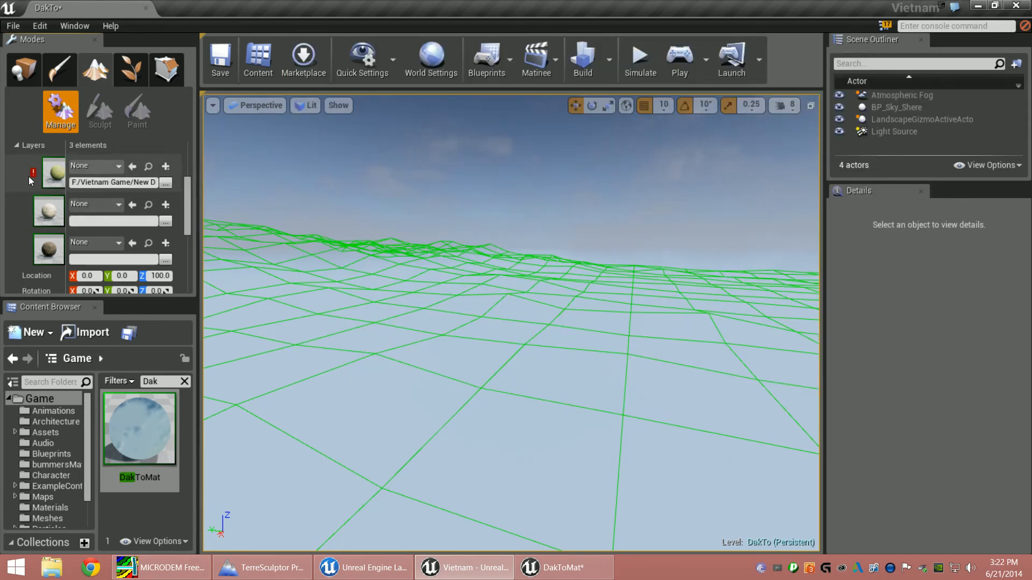
pyautogui.moveTo(34, 175)
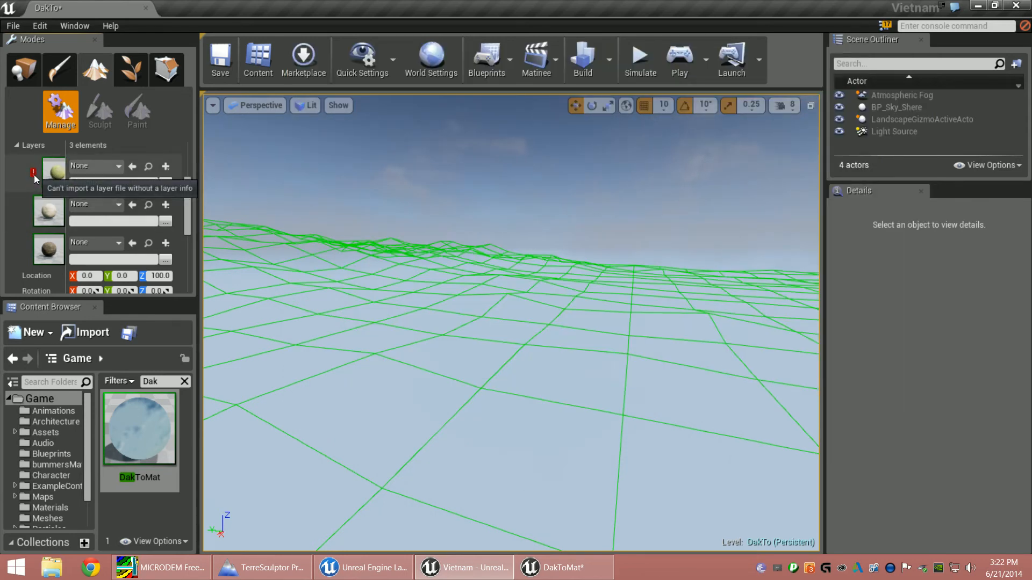
# Load Rock.r8 from the Dak To folder as the weight map of the second landscape layer, with all file types shown.
pyautogui.click(166, 222)
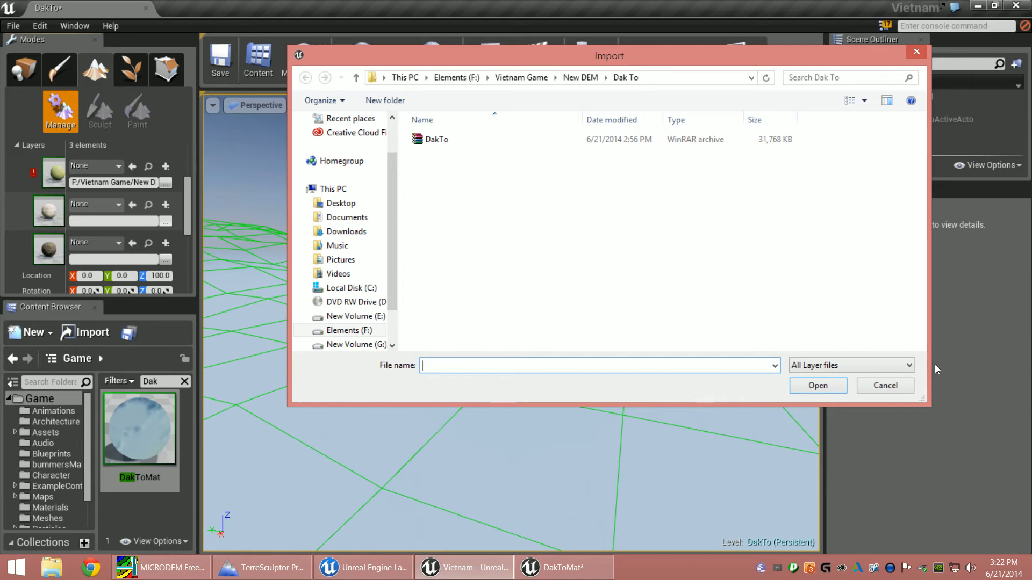
pyautogui.click(908, 365)
pyautogui.click(878, 409)
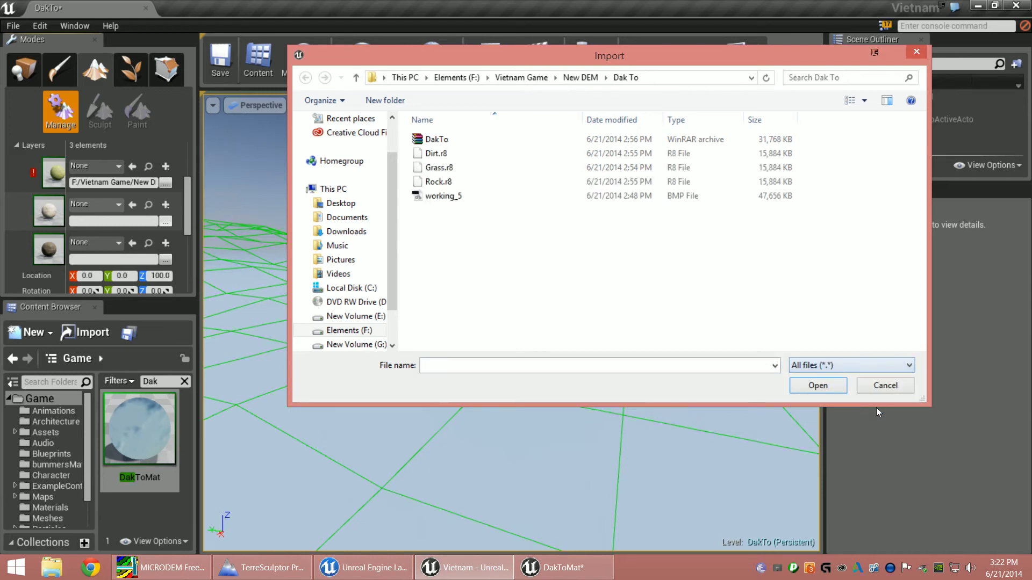
pyautogui.click(434, 181)
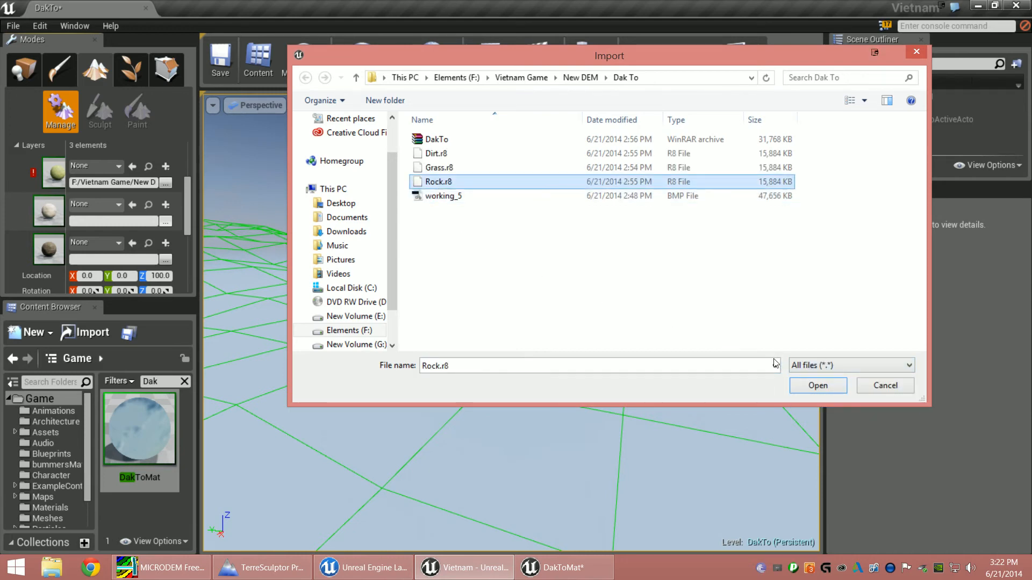
pyautogui.click(817, 386)
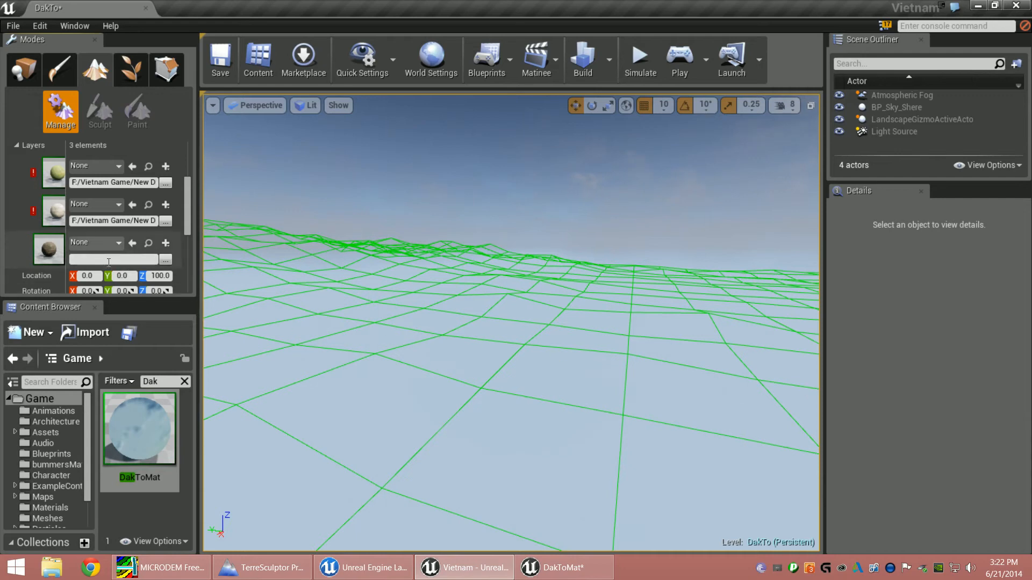
# Load Dirt.r8 from the Dak To folder as the weight map of the third landscape layer, with all file types shown.
pyautogui.click(165, 258)
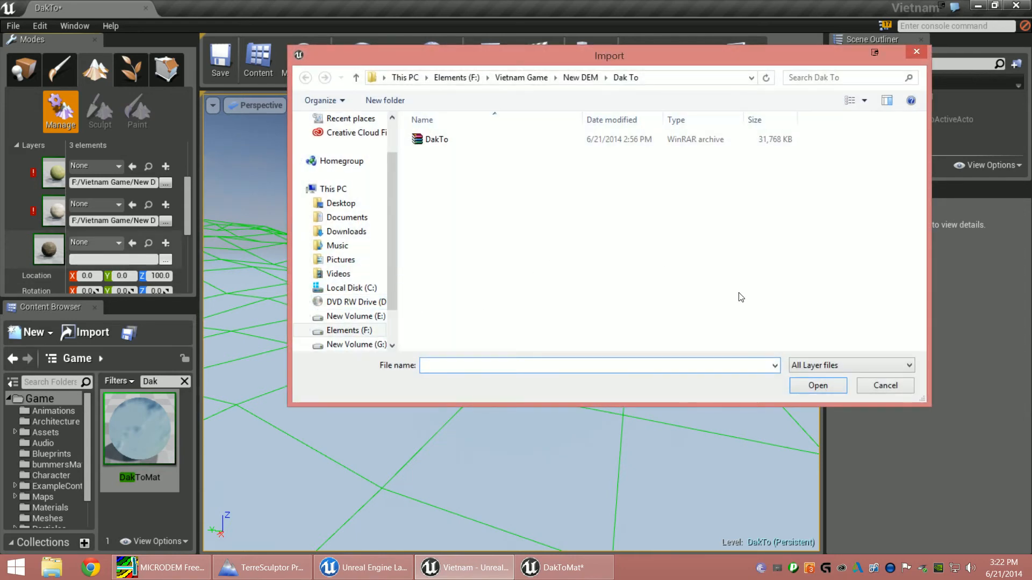
pyautogui.click(908, 365)
pyautogui.click(844, 405)
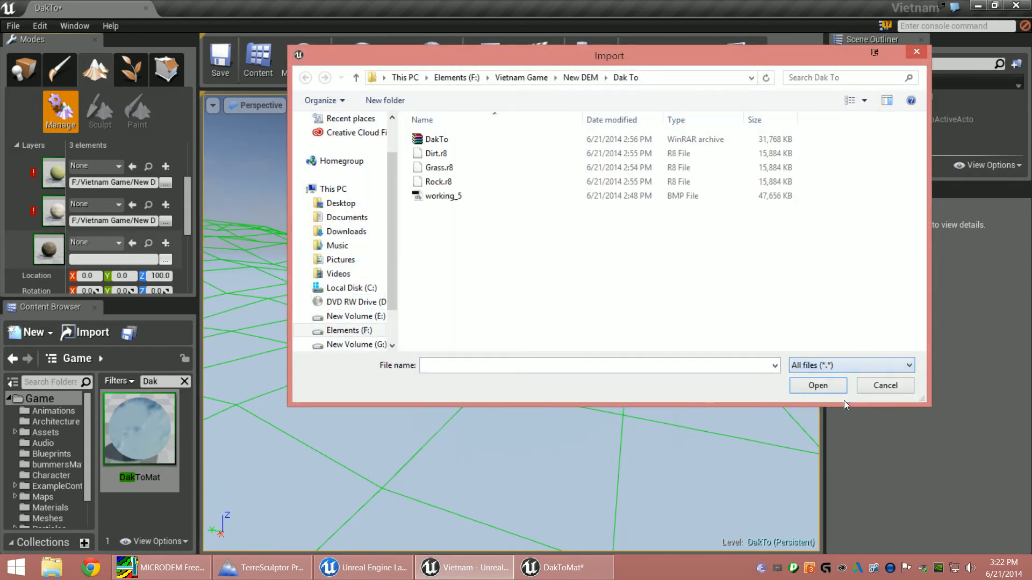
pyautogui.click(436, 154)
pyautogui.click(827, 389)
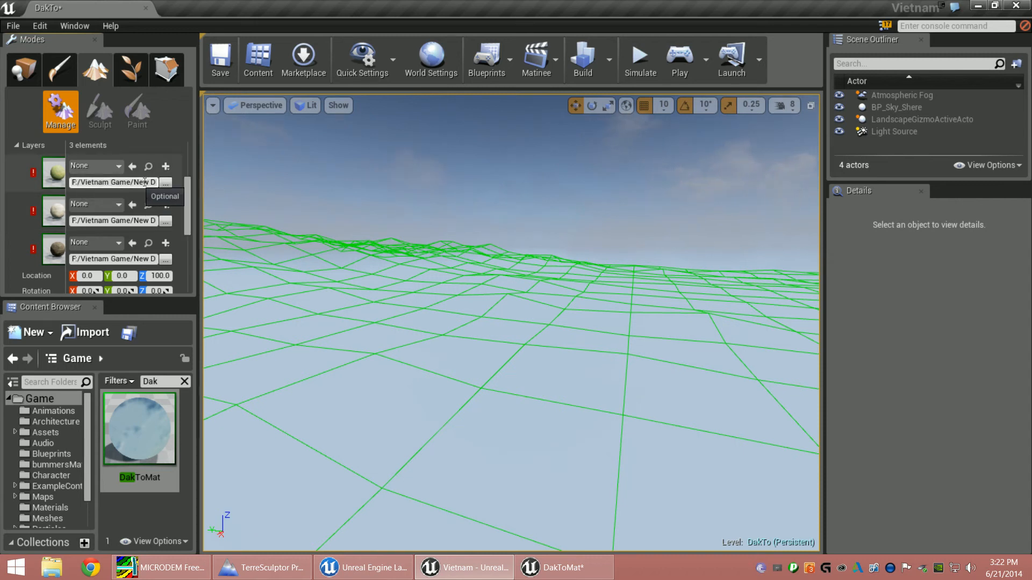
# Create non weight-blended layer infos Grass_LayerInfo, Rock_LayerInfo and Dirt_LayerInfo in the DakTo_sharedassets folder for the three layers.
pyautogui.click(166, 165)
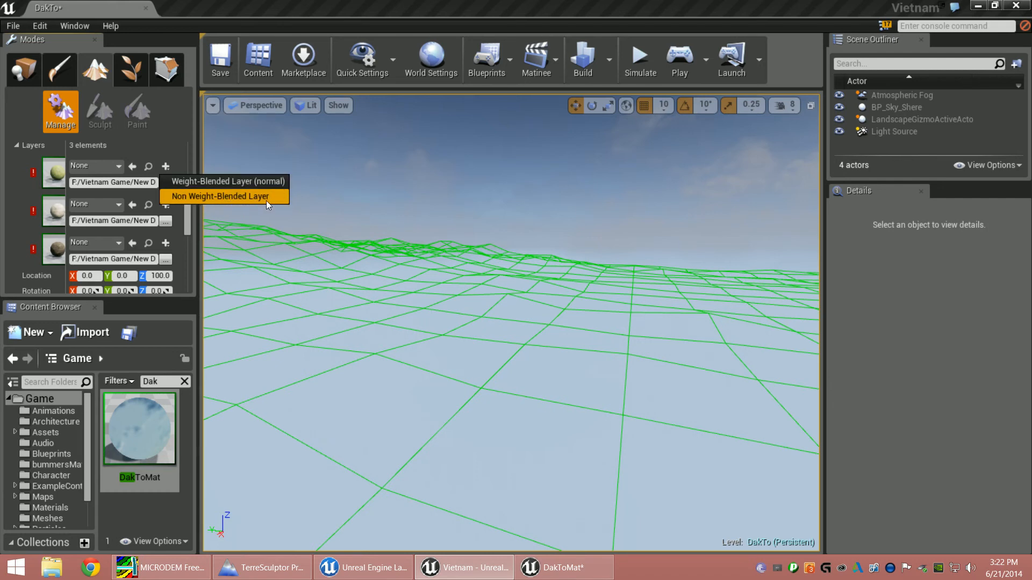
pyautogui.click(240, 197)
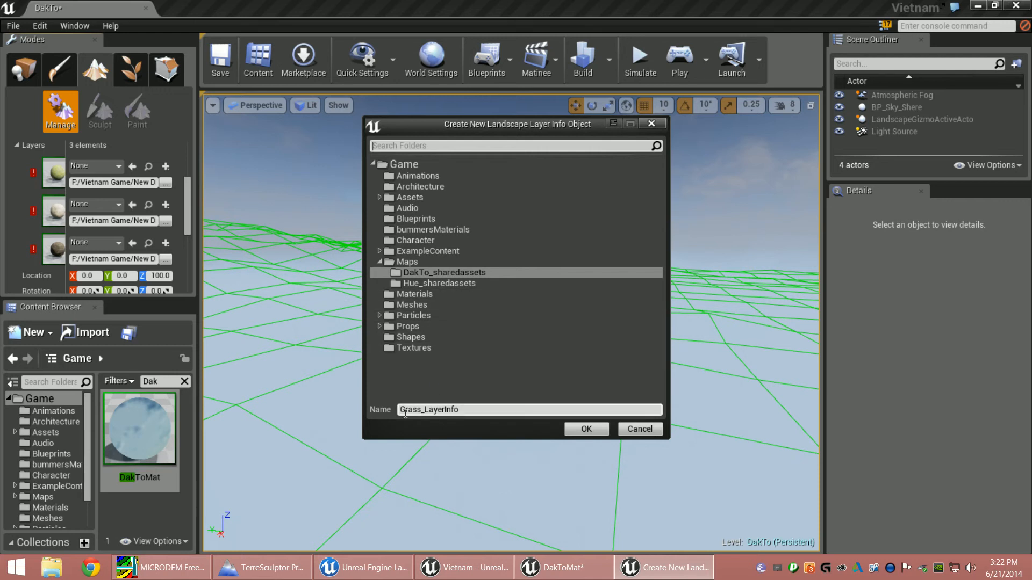
pyautogui.click(584, 430)
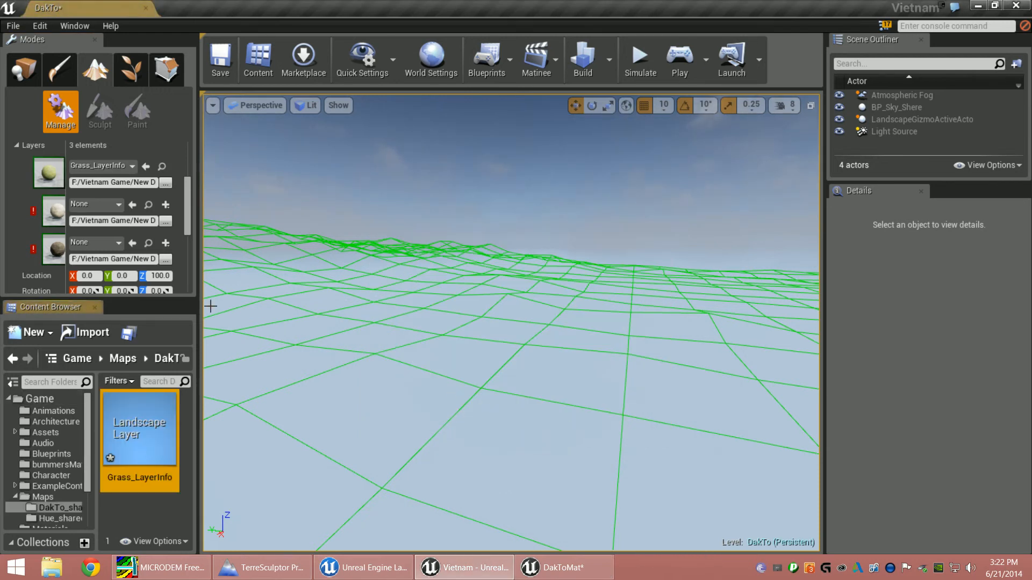
pyautogui.click(165, 205)
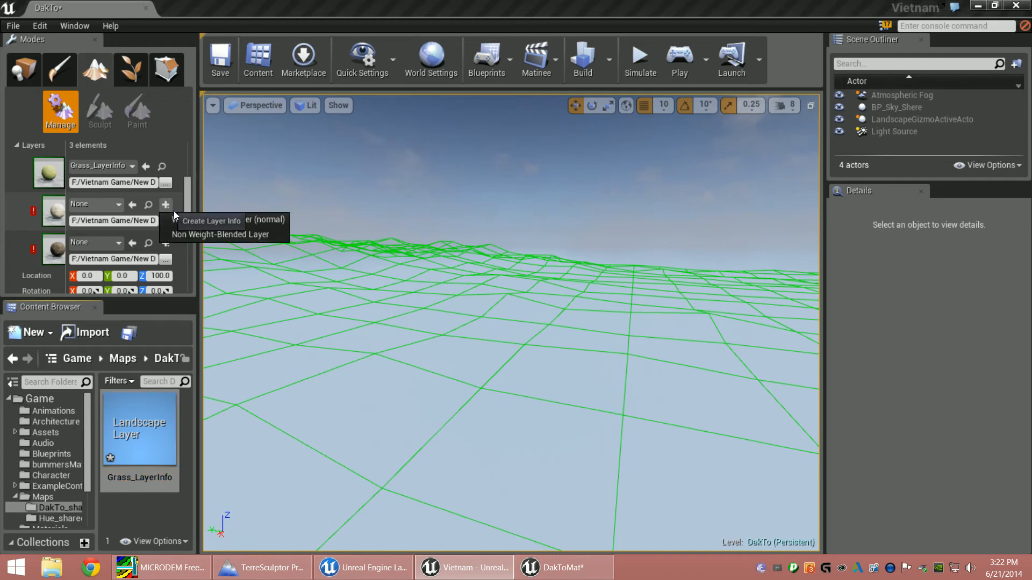
pyautogui.click(214, 234)
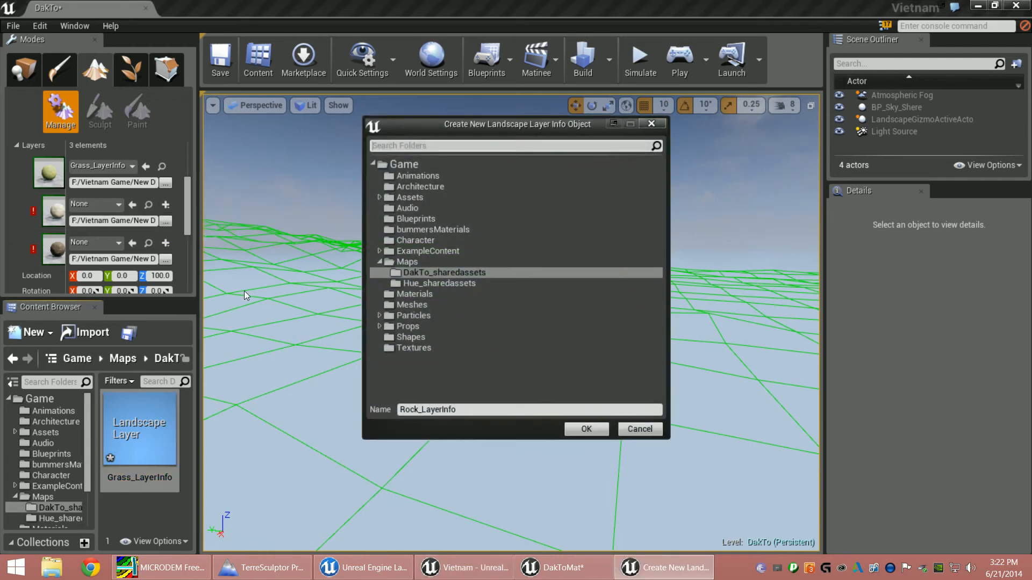
pyautogui.click(573, 433)
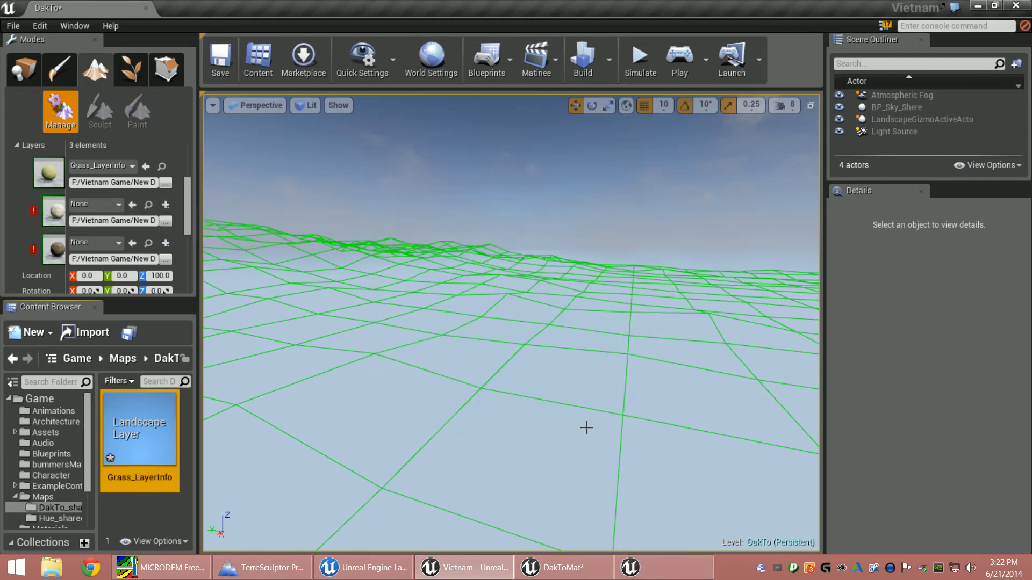
pyautogui.click(165, 243)
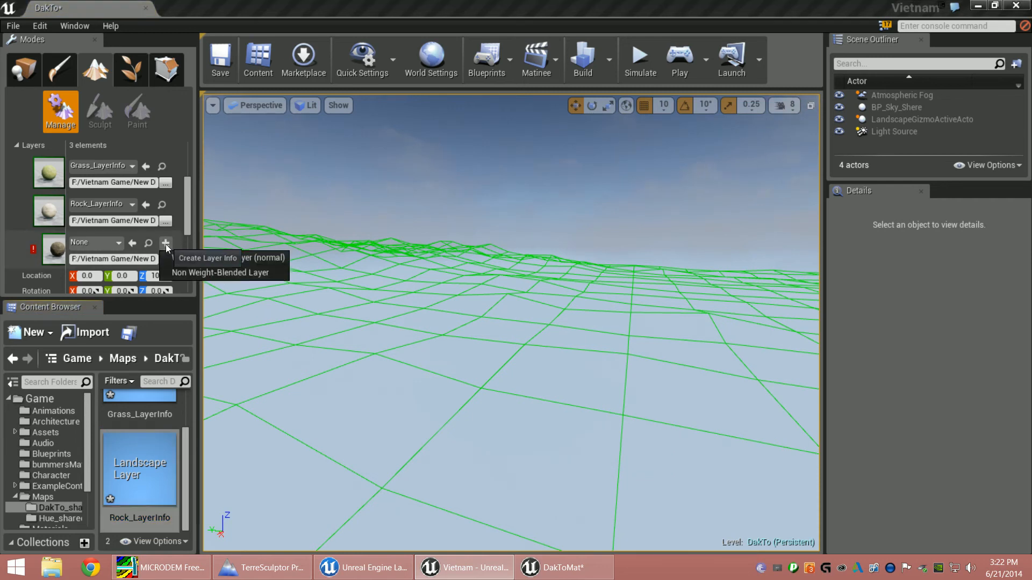
pyautogui.click(188, 271)
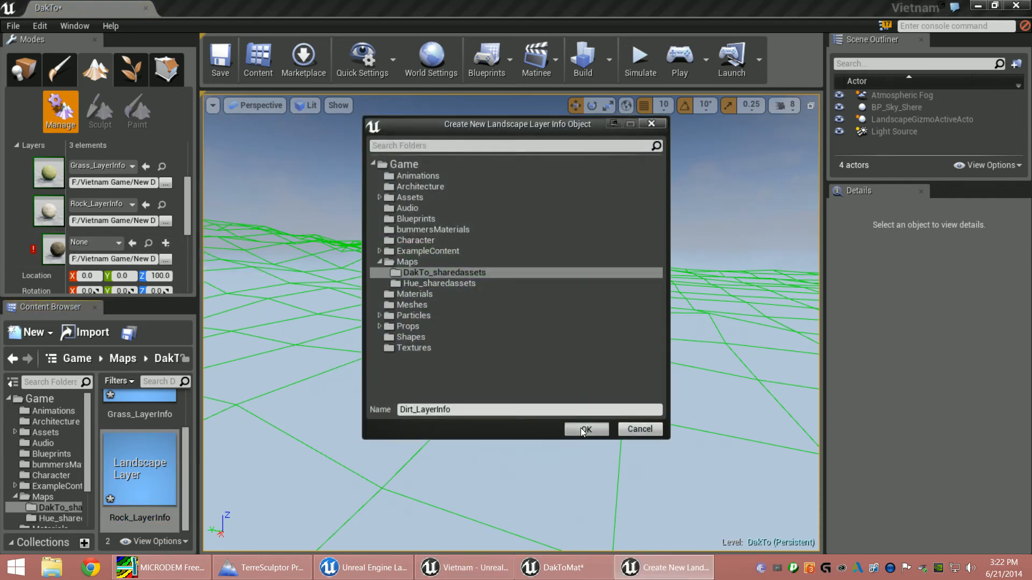
pyautogui.click(580, 428)
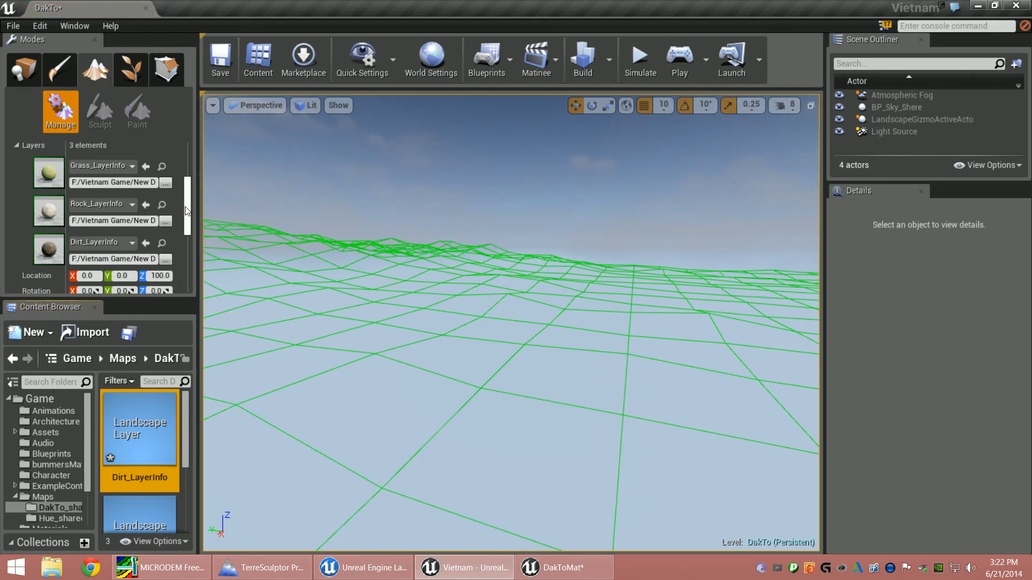
# Import the landscape with 63x63 quad sections, 2×2 sections per component and 4033 × 4033 overall resolution.
pyautogui.moveTo(186, 206); pyautogui.dragTo(186, 239)
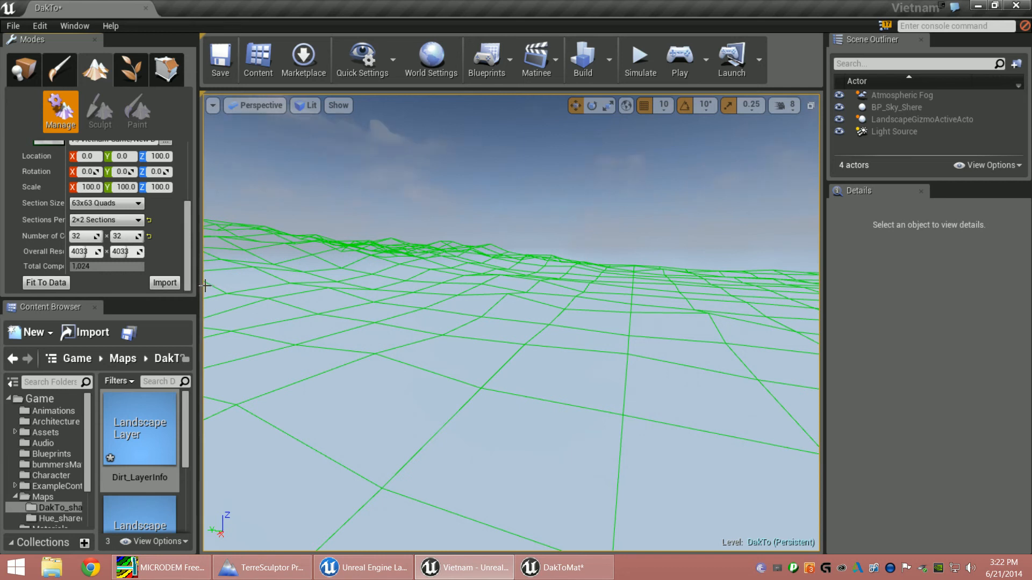
pyautogui.click(164, 282)
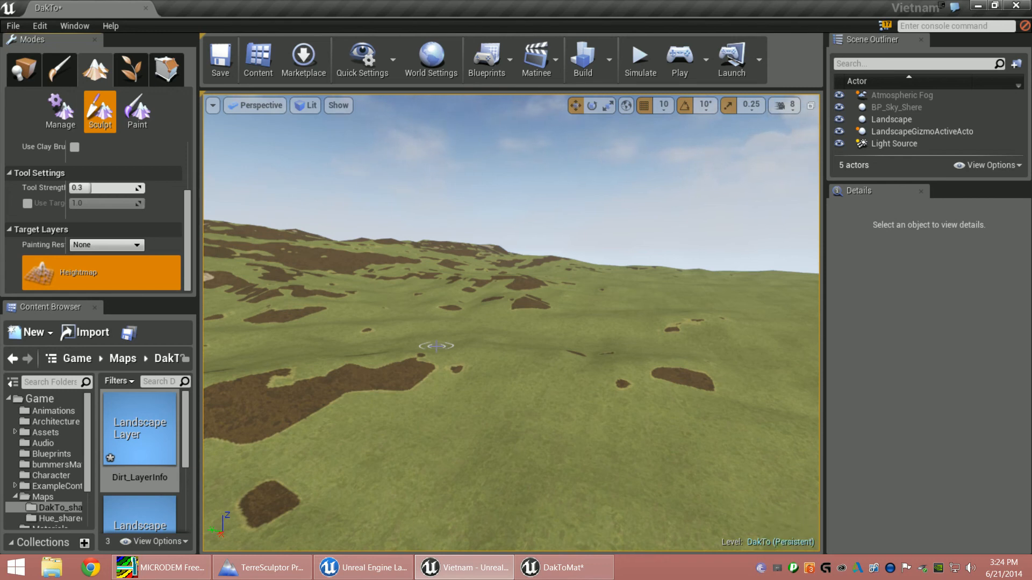
# Fly over the imported landscape and examine its terrain shape and how the grass, rock and dirt layers cover the hills.
pyautogui.moveTo(730, 265); pyautogui.dragTo(919, 253, button='right')
pyautogui.moveTo(511, 323); pyautogui.dragTo(501, 299, button='right')
pyautogui.press('w')
pyautogui.press('a')
pyautogui.press('d')
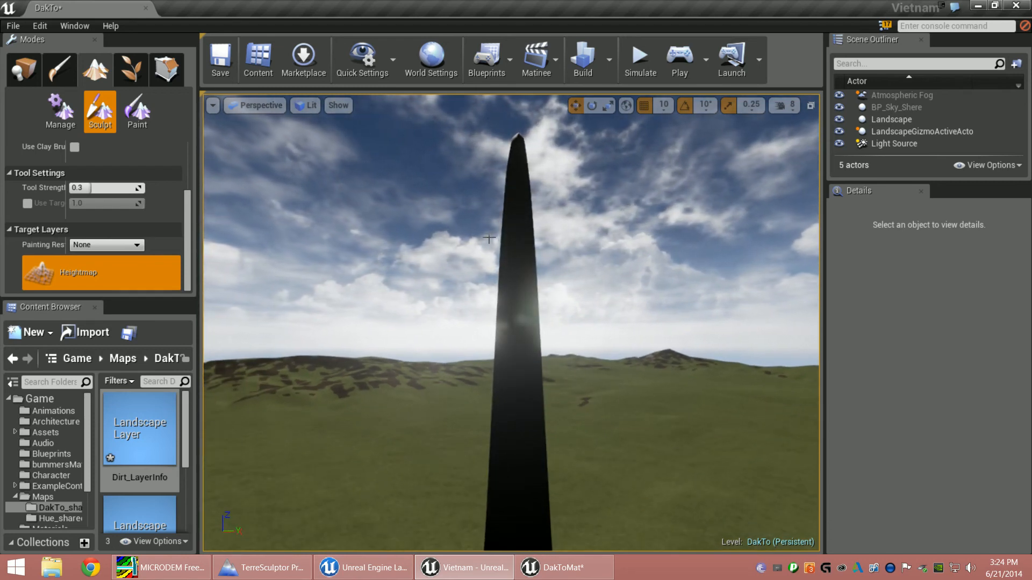
pyautogui.moveTo(632, 239); pyautogui.dragTo(419, 333, button='right')
pyautogui.press('d')
pyautogui.press('s')
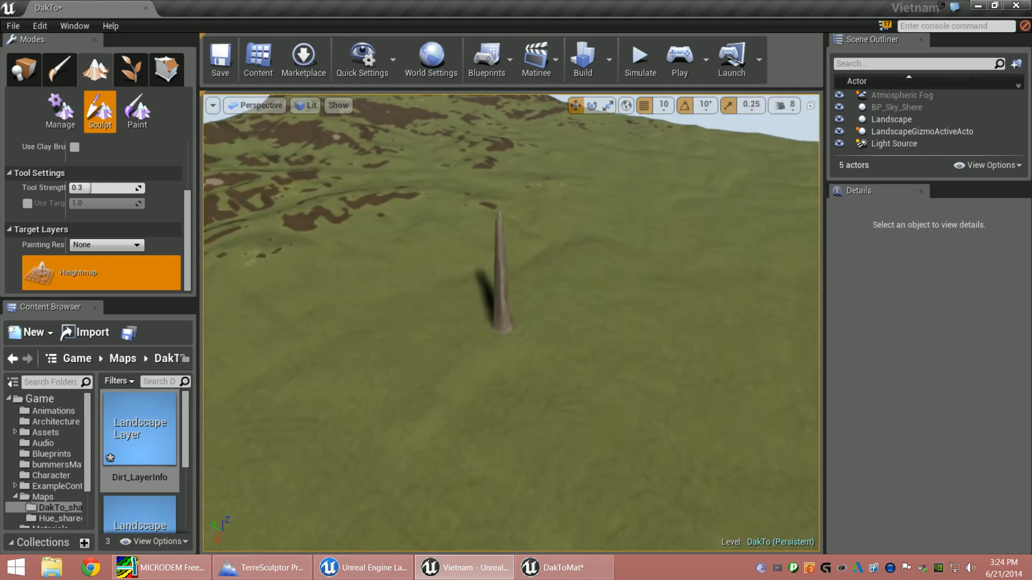
pyautogui.press('w')
pyautogui.moveTo(419, 333); pyautogui.dragTo(397, 296, button='right')
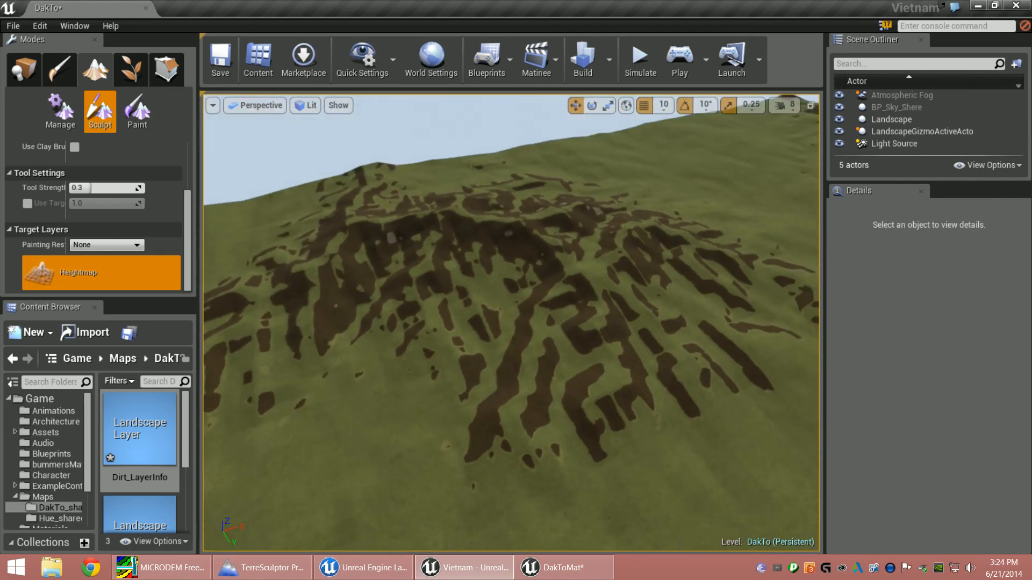
pyautogui.moveTo(511, 322)
pyautogui.mouseDown(button='right')
pyautogui.moveTo(672, 301)
pyautogui.moveTo(779, 317)
pyautogui.moveTo(800, 309)
pyautogui.moveTo(707, 255)
pyautogui.moveTo(698, 232)
pyautogui.moveTo(809, 234)
pyautogui.moveTo(710, 223)
pyautogui.moveTo(666, 235)
pyautogui.mouseUp(button='right')
pyautogui.press('w')
pyautogui.press('w')
pyautogui.press('w')
pyautogui.press('w')
pyautogui.press('w')
pyautogui.press('w')
# Start a play test from a grassy slope on the landscape and walk around to inspect the terrain in first person.
pyautogui.rightClick(533, 309)
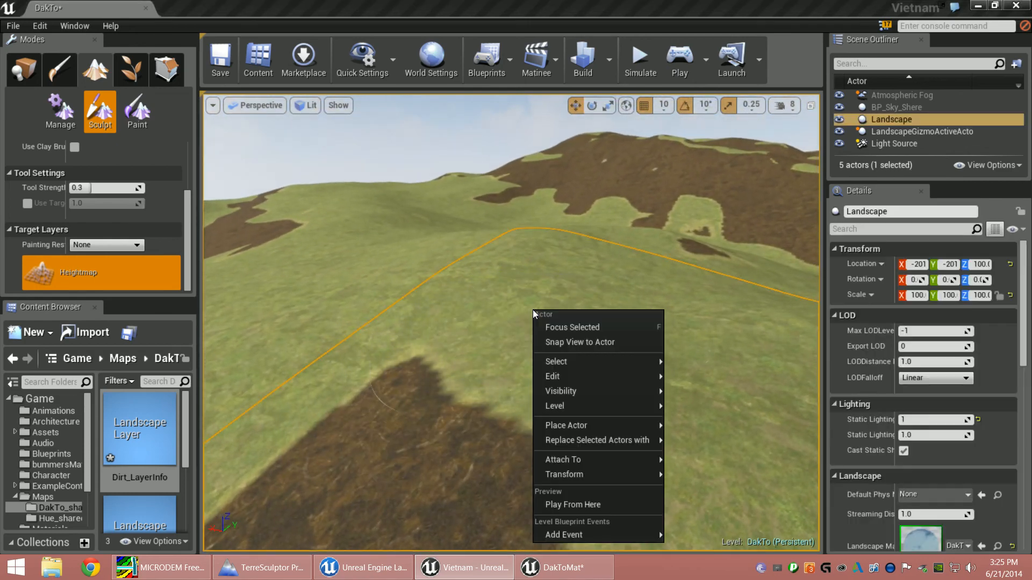
pyautogui.click(562, 508)
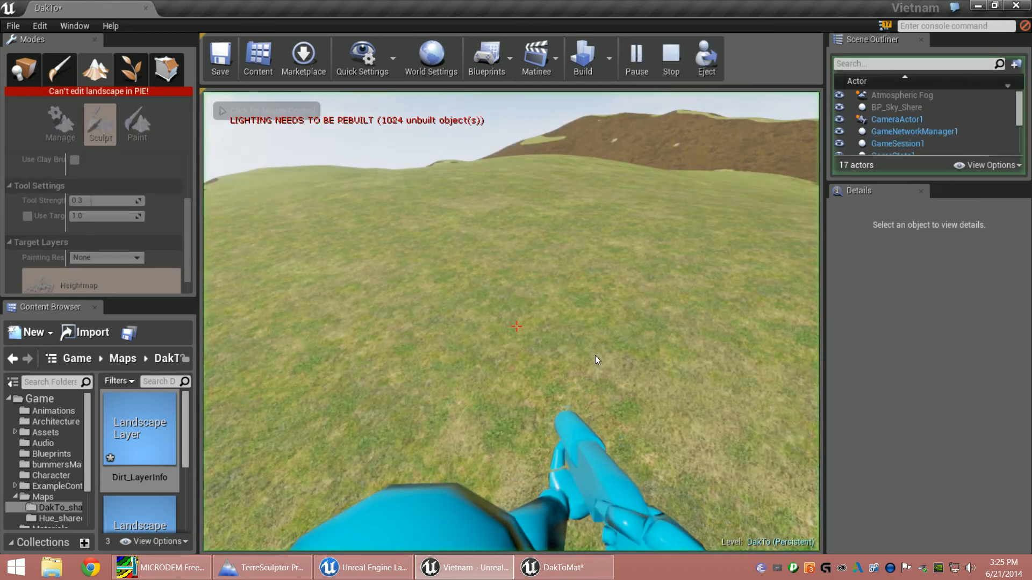
pyautogui.click(518, 286)
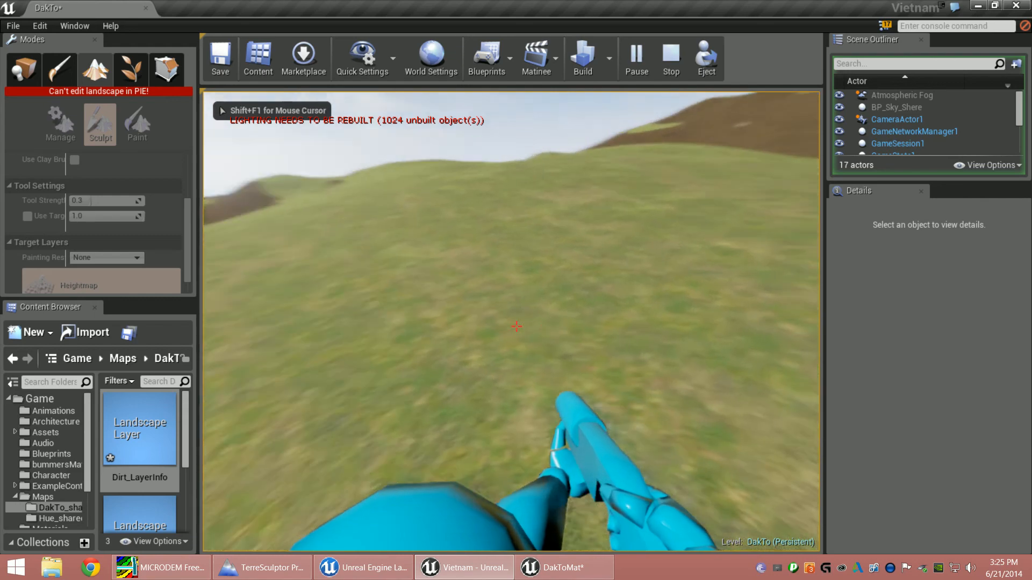
pyautogui.press('w')
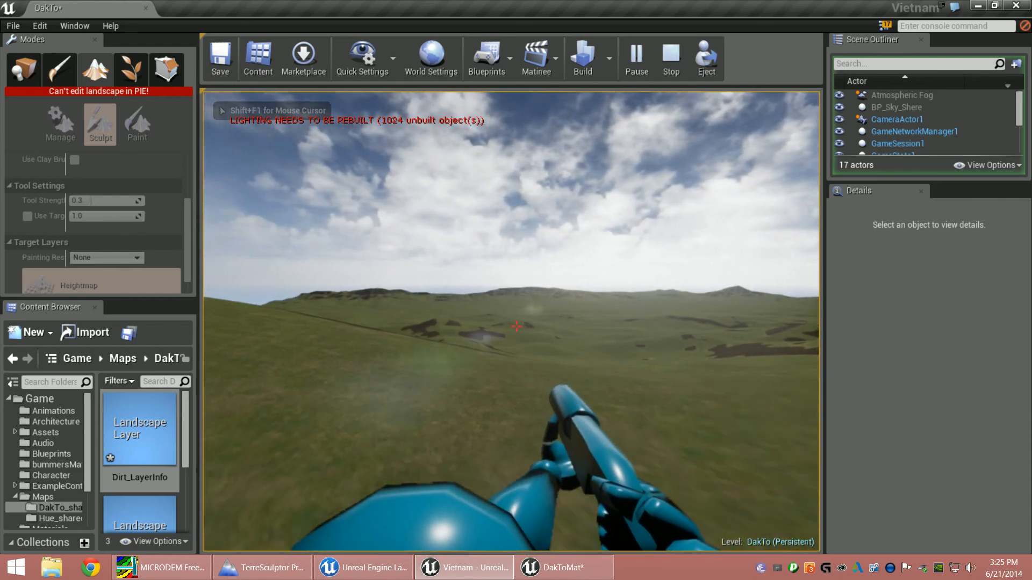
pyautogui.press('w')
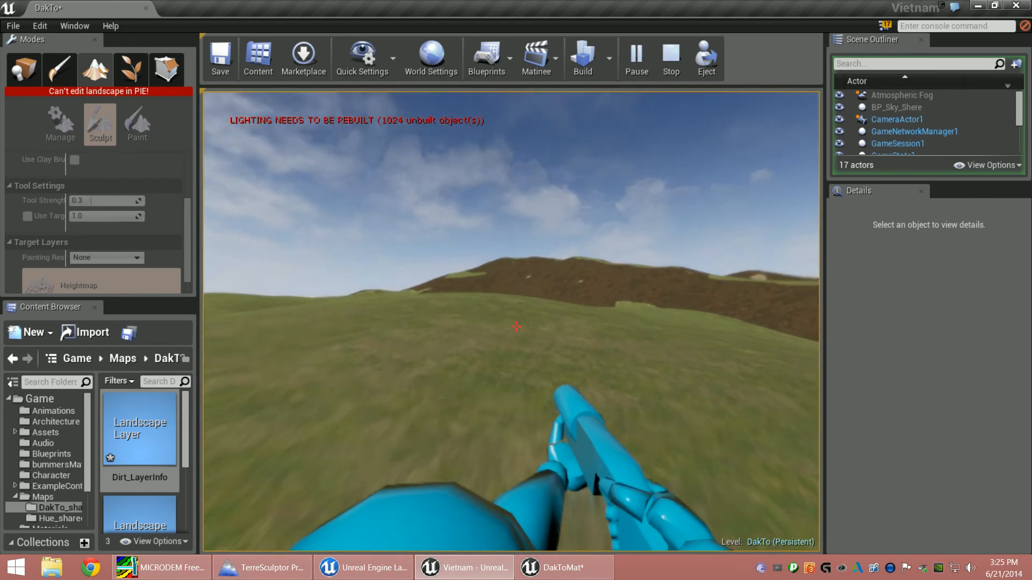
# Walk across the grassy slope toward the brown hills in the play test, examining the grass texture up close and at a distance.
pyautogui.press('w')
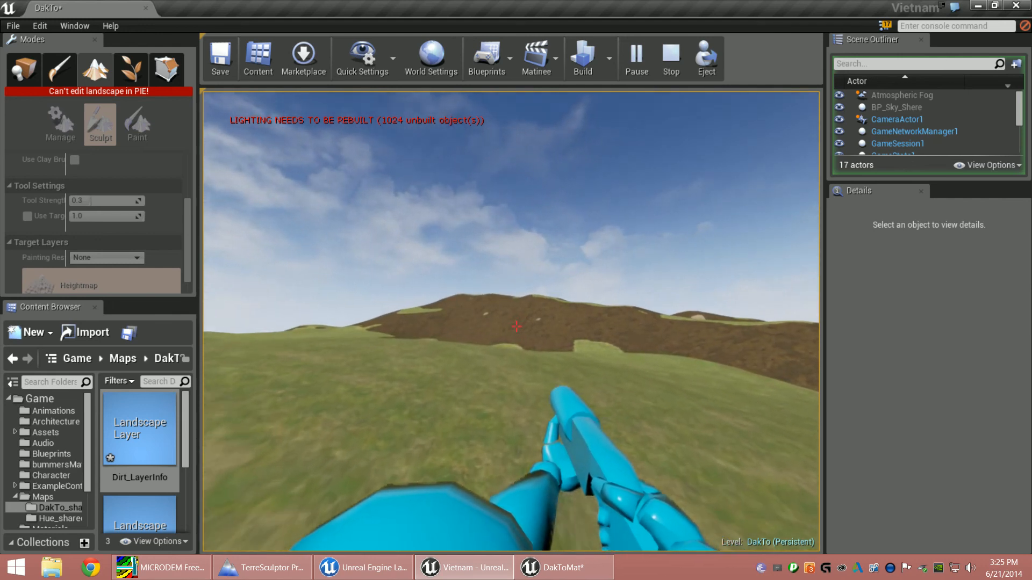
pyautogui.press('w')
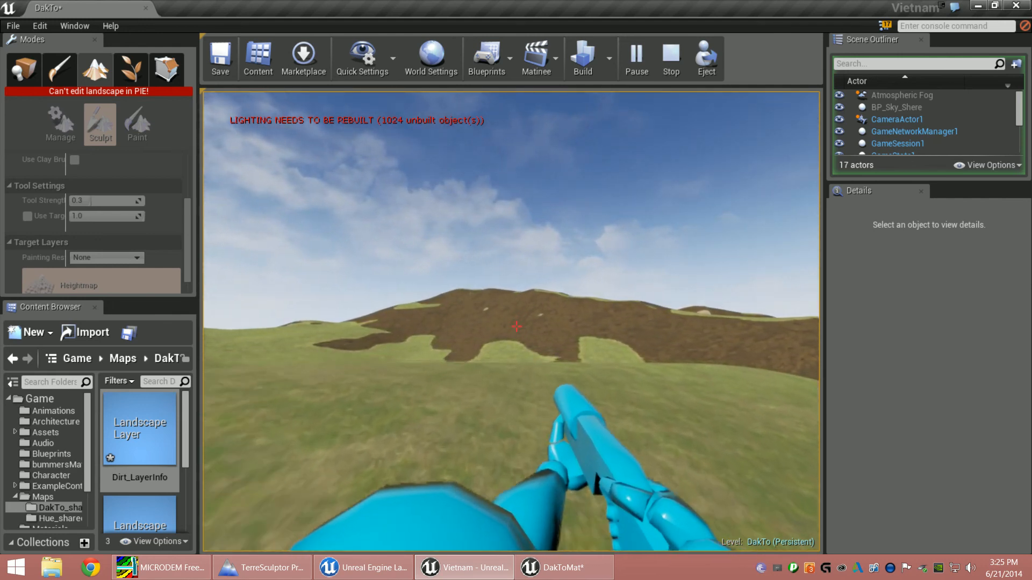
pyautogui.press('w')
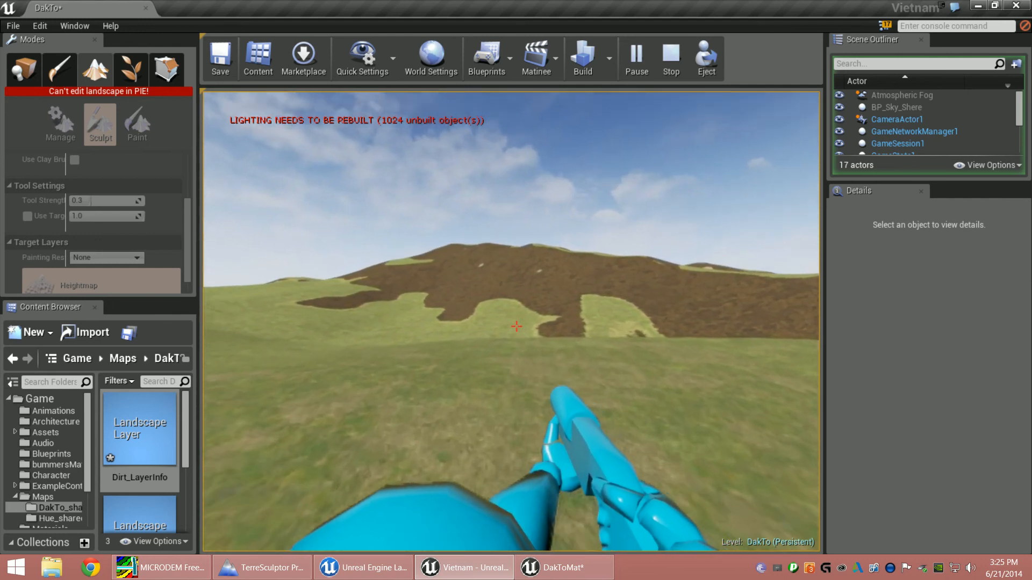
pyautogui.press('w')
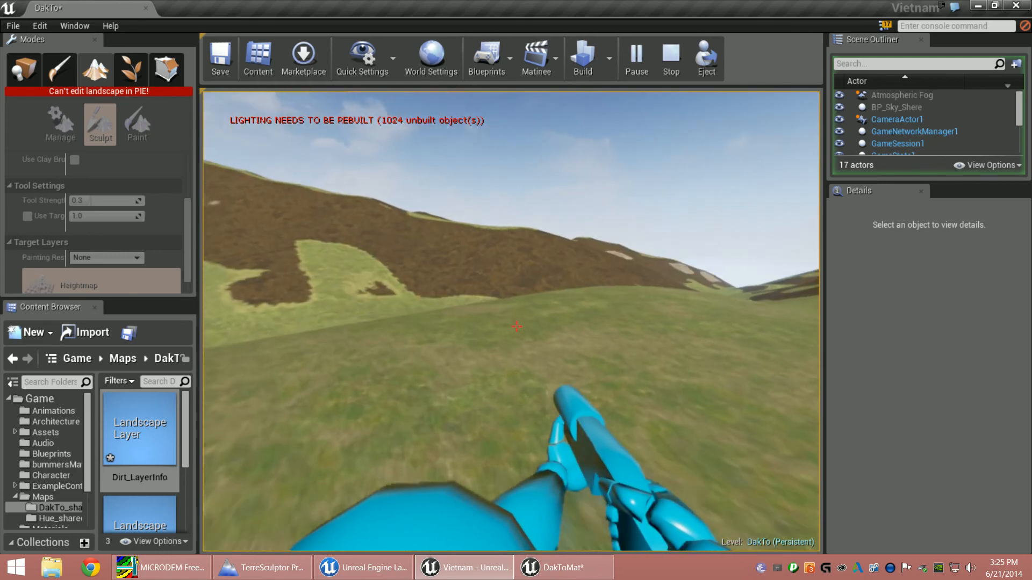
pyautogui.press('w')
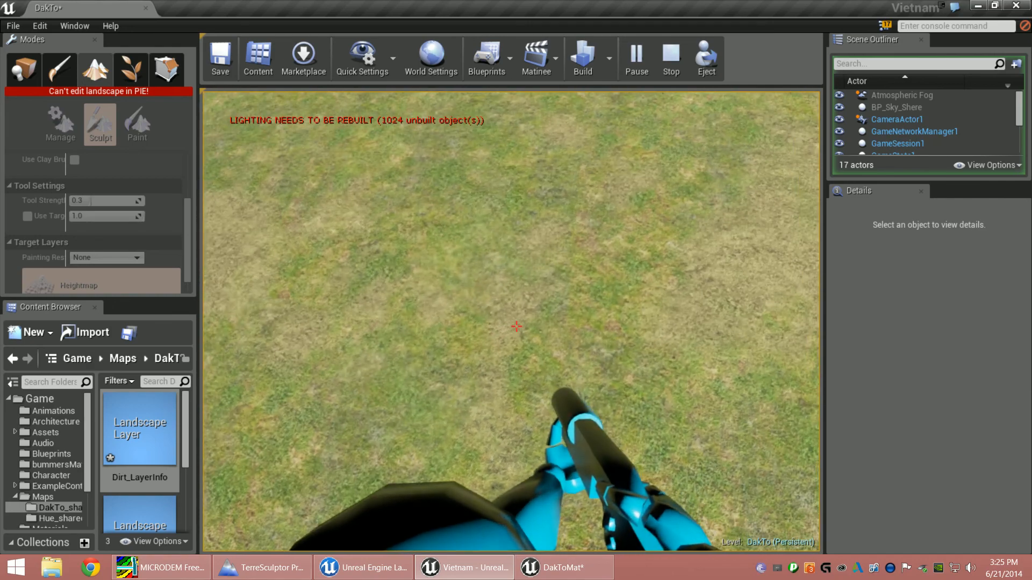
pyautogui.press('w')
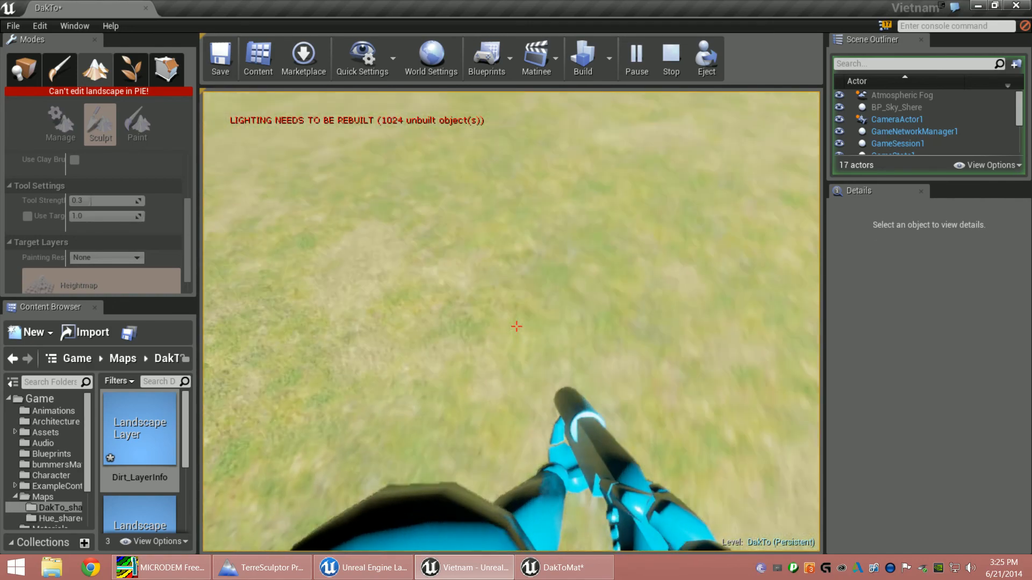
pyautogui.press('w')
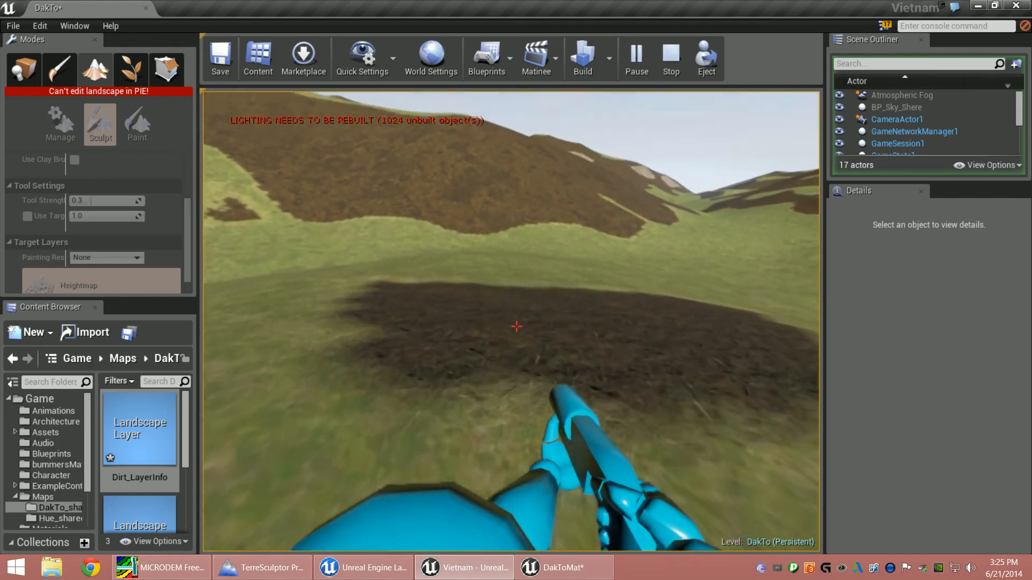
# Walk over the dark dirt patch on the slope and examine its twig-covered texture and its blend into the surrounding grass.
pyautogui.press('w')
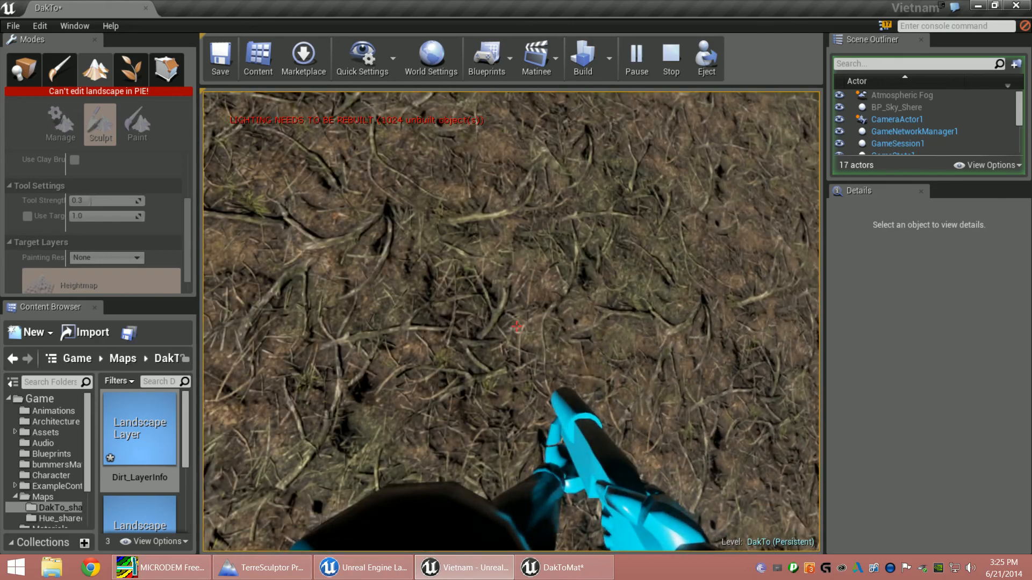
pyautogui.press('w')
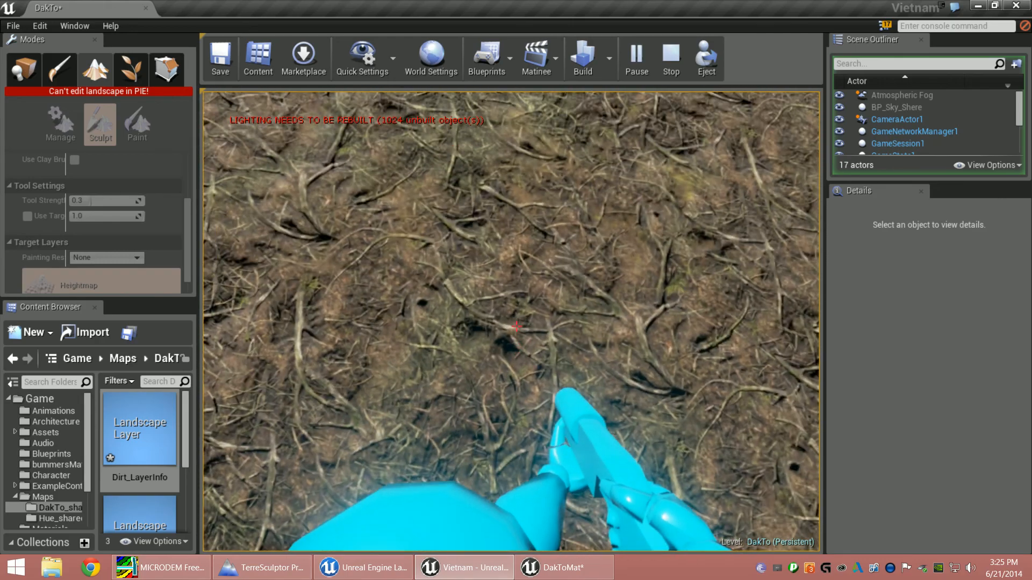
pyautogui.press('w')
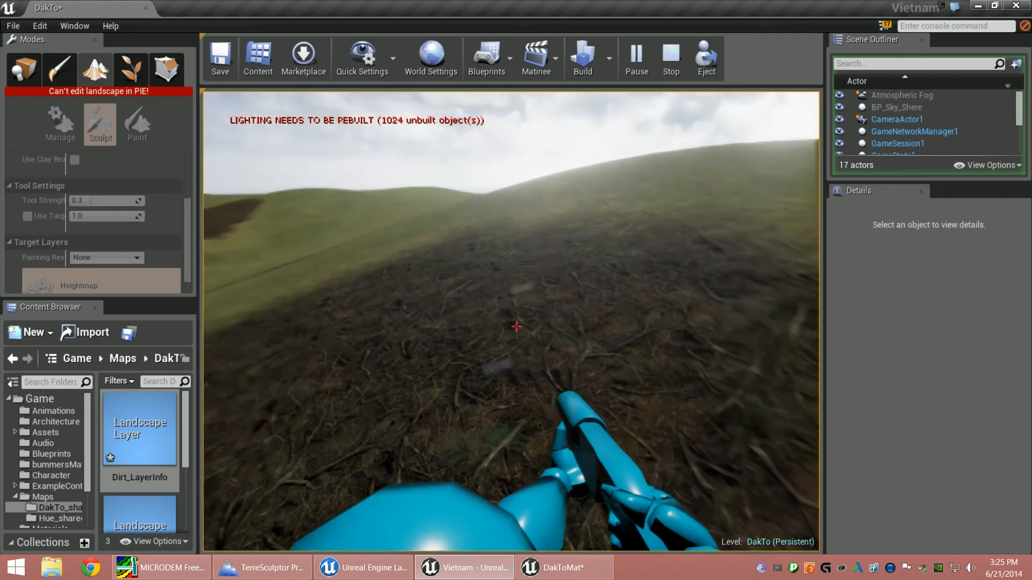
pyautogui.press('w')
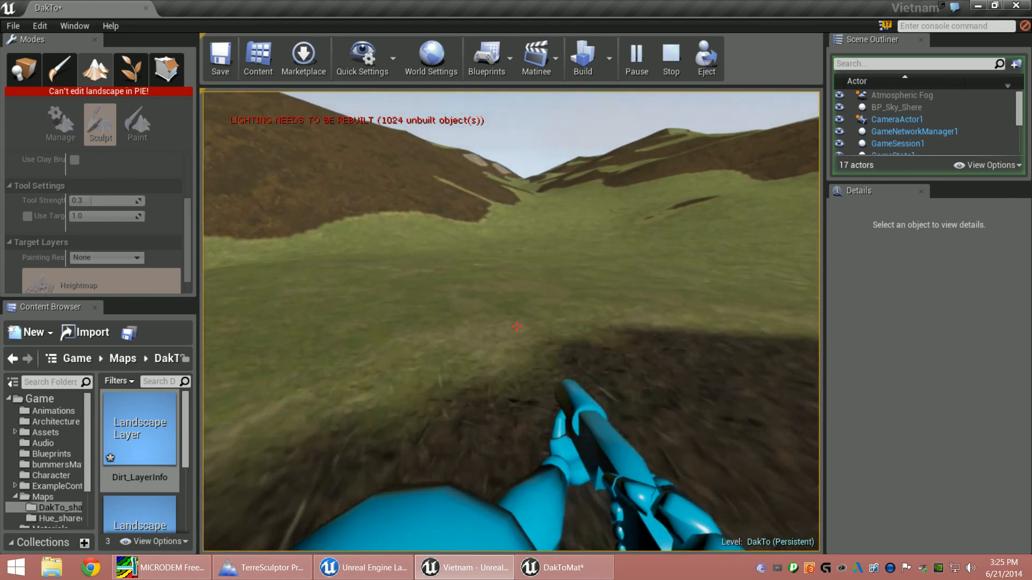
pyautogui.press('w')
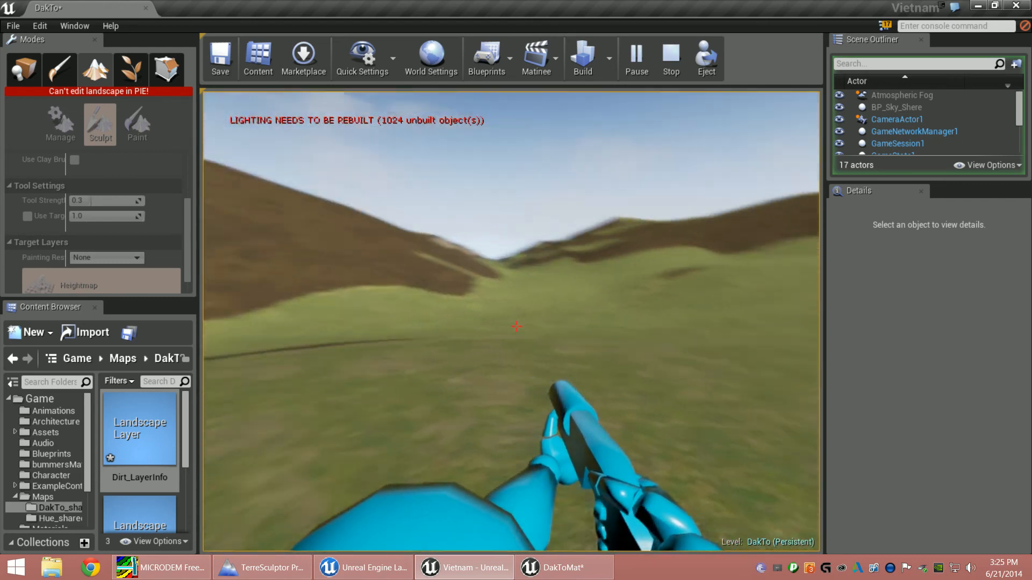
pyautogui.press('w')
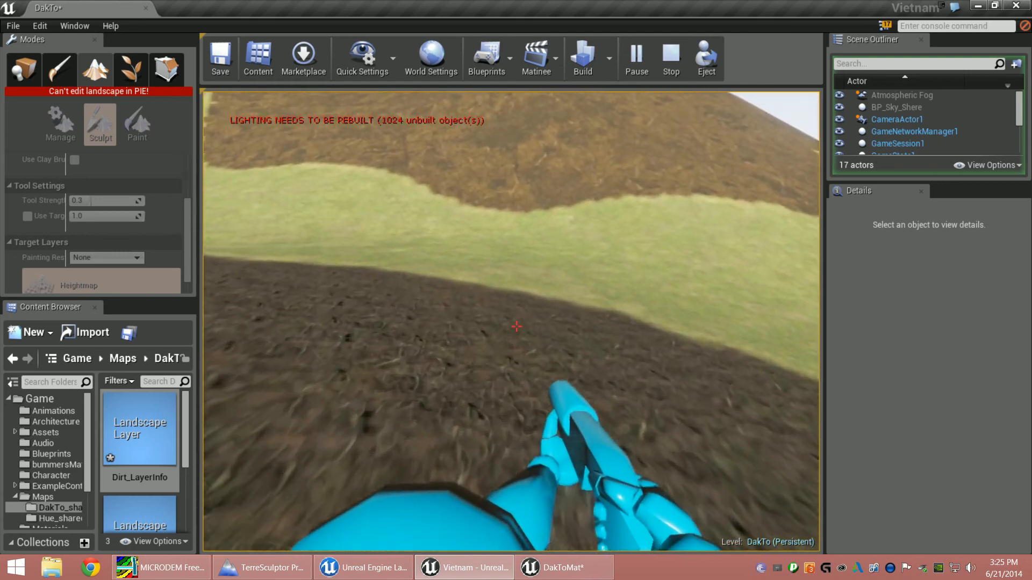
pyautogui.press('w')
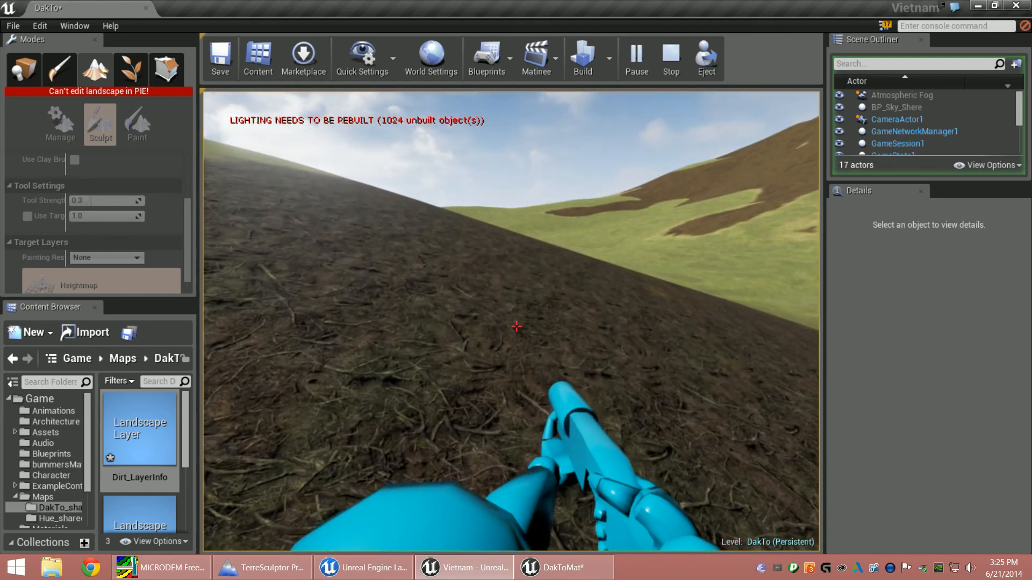
pyautogui.press('w')
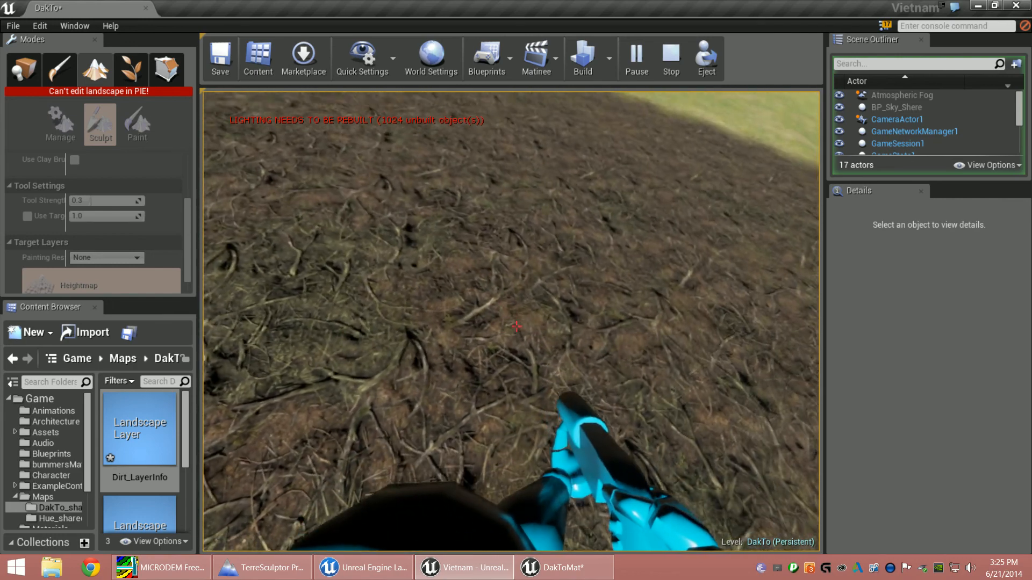
pyautogui.press('w')
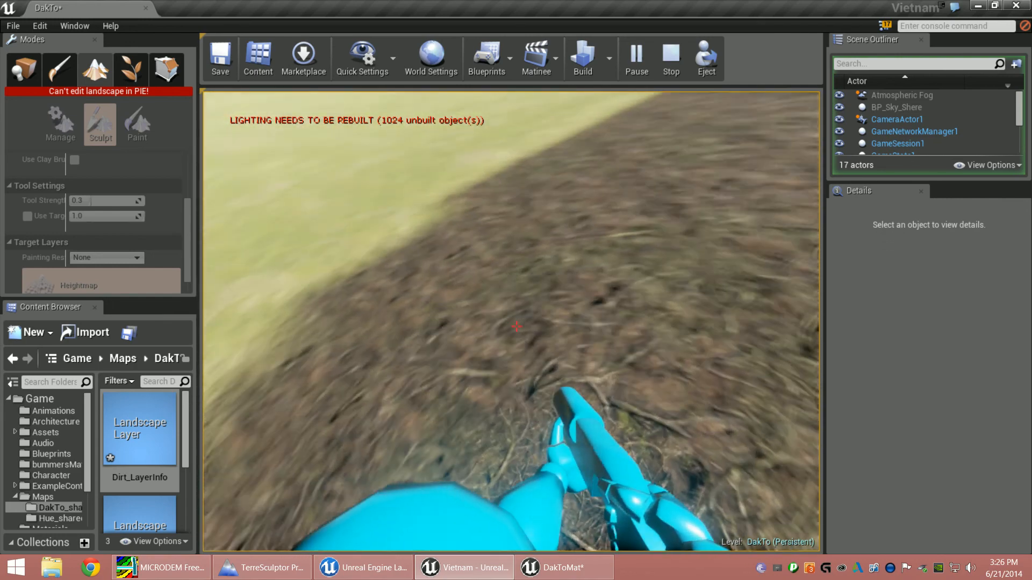
# Climb the dirt-covered hillside and cross the grassy ridge to the next slope, inspecting the ground textures and layer transitions in first person.
pyautogui.press('w')
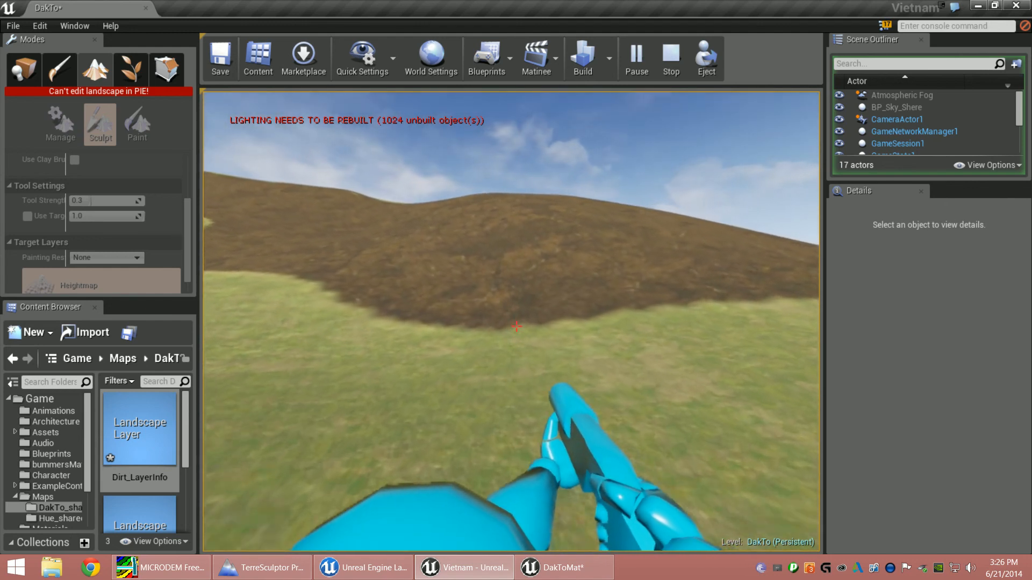
pyautogui.press('w')
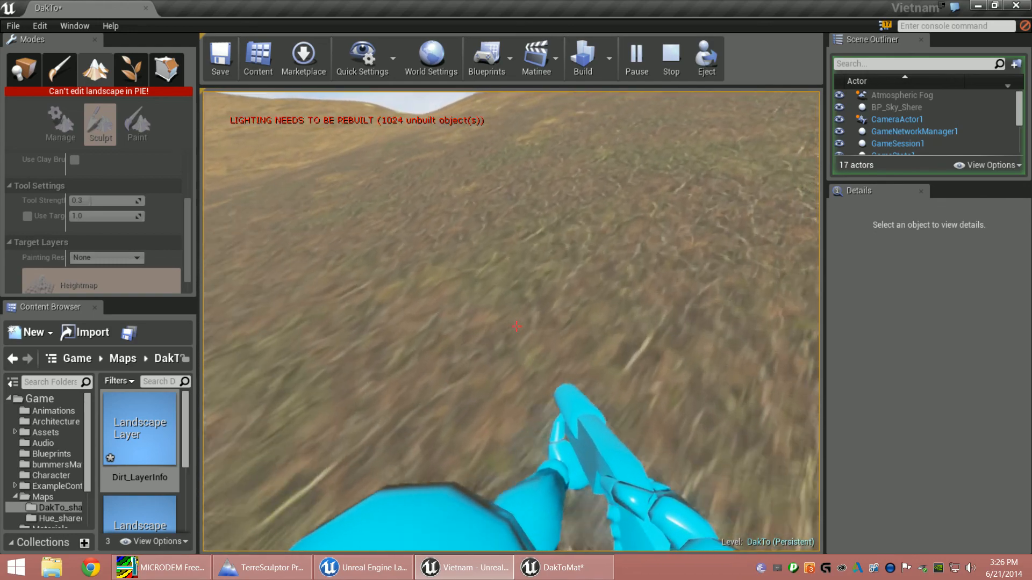
pyautogui.press('w')
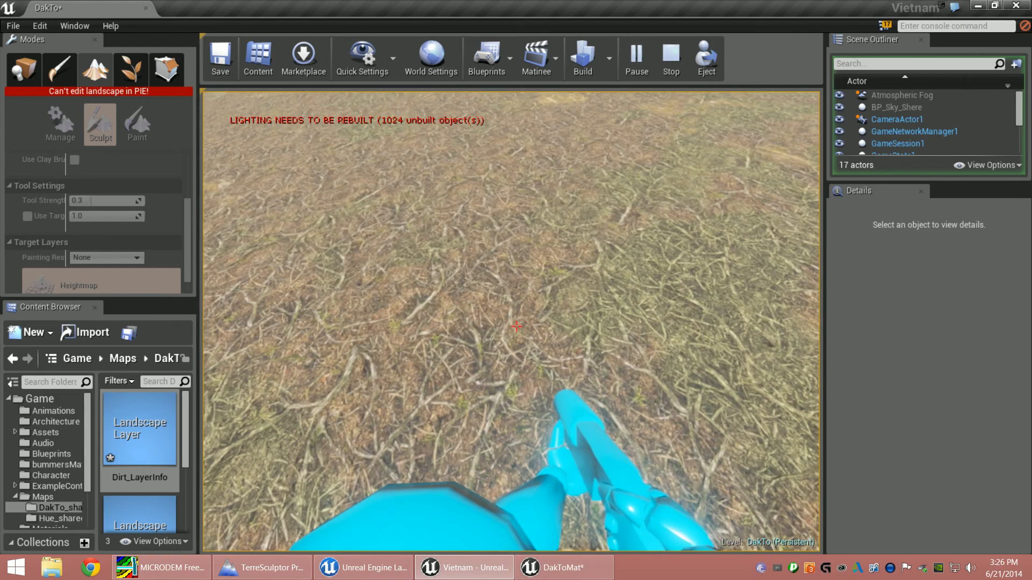
pyautogui.press('w')
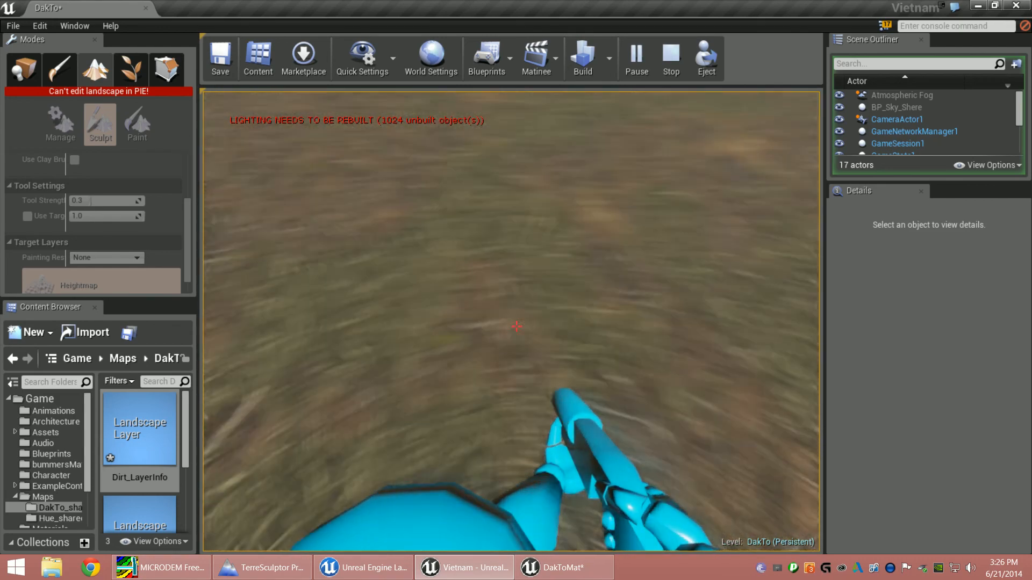
pyautogui.press('w')
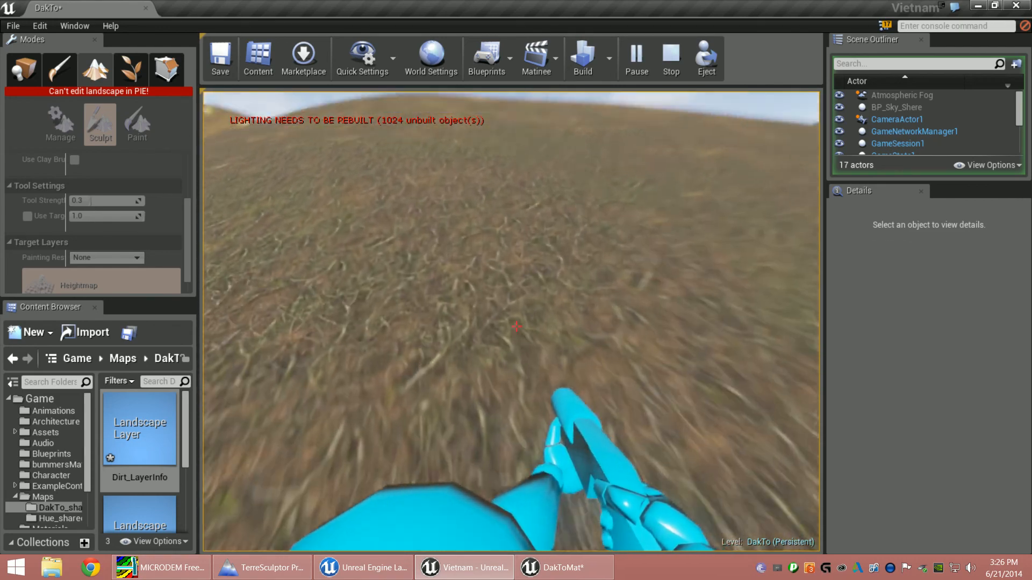
pyautogui.press('w')
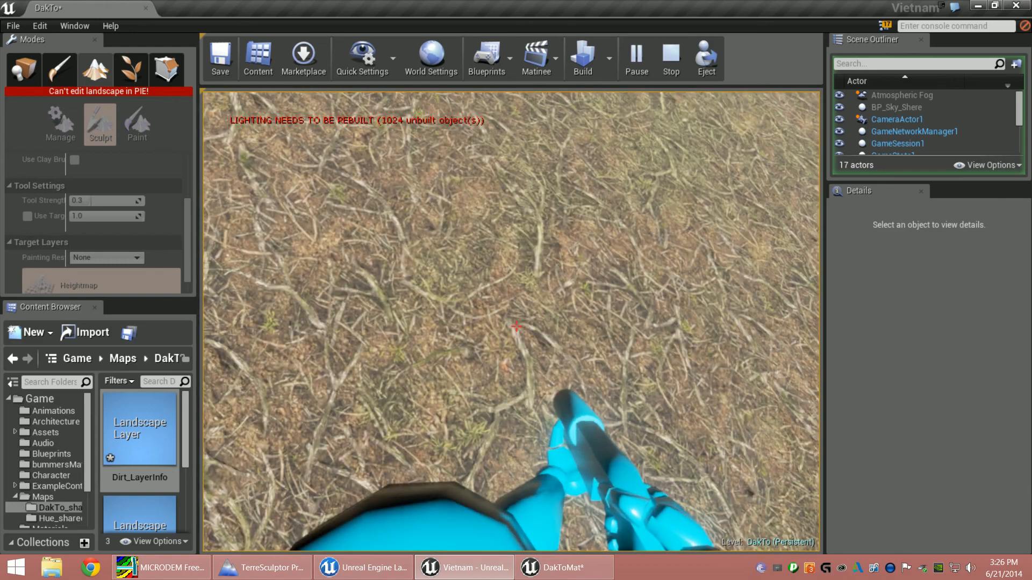
pyautogui.press('w')
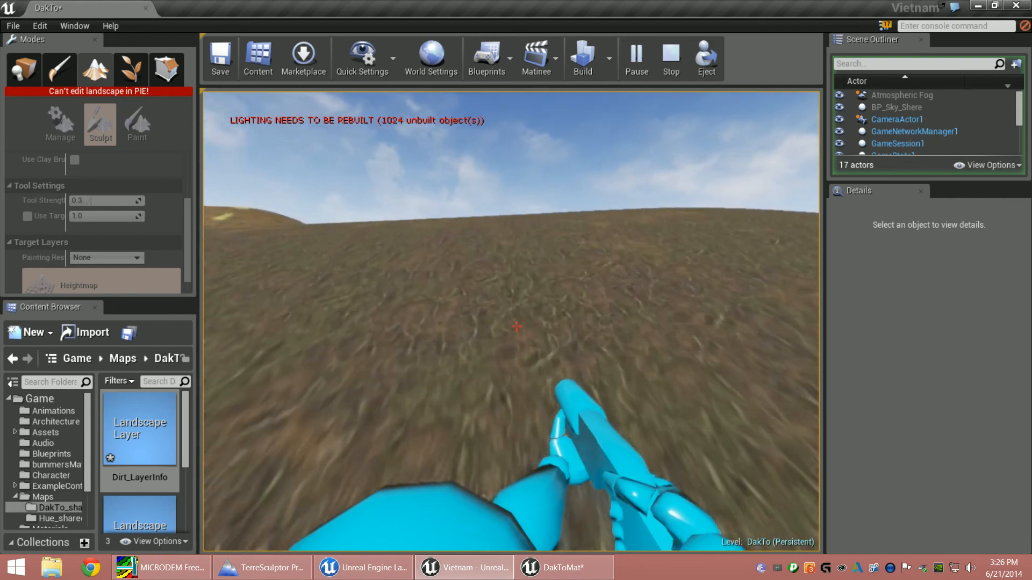
pyautogui.press('w')
pyautogui.press('w')
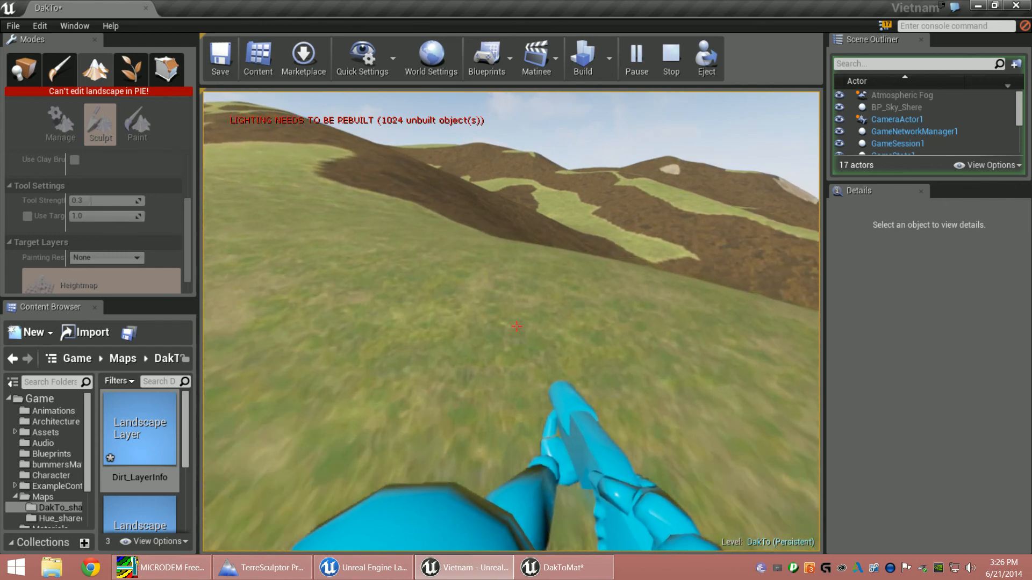
pyautogui.press('w')
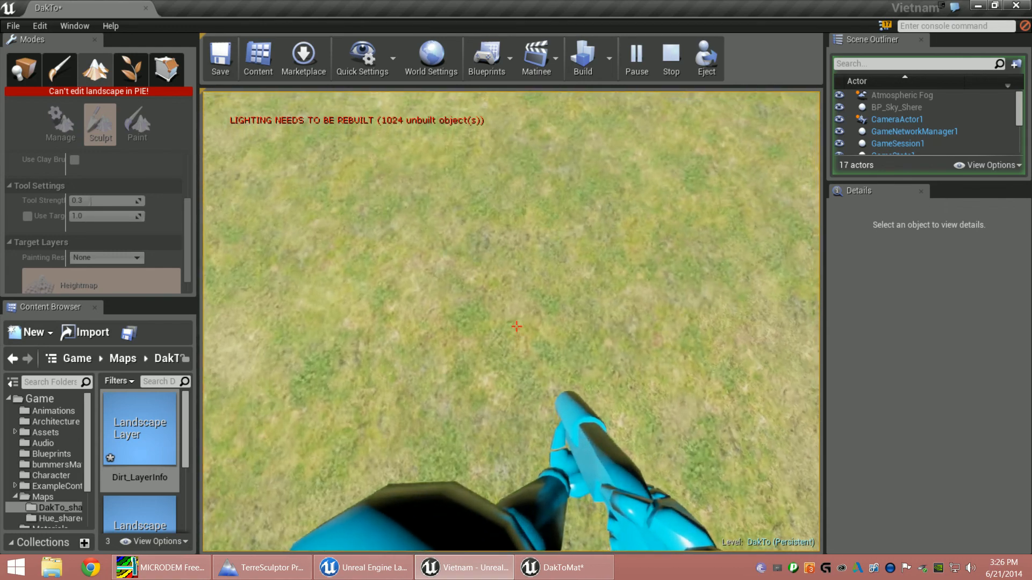
pyautogui.press('w')
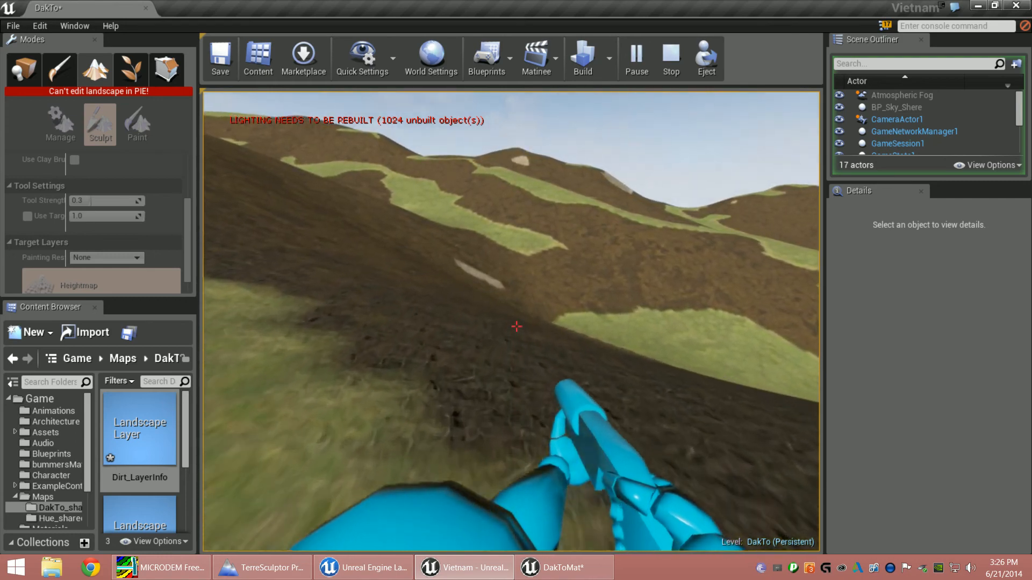
pyautogui.press('w')
pyautogui.press('w')
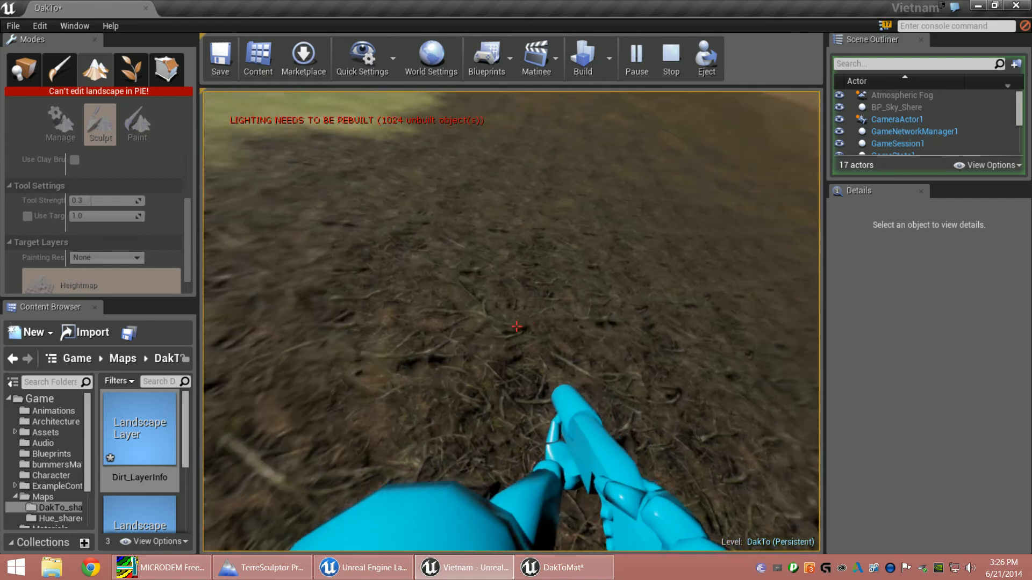